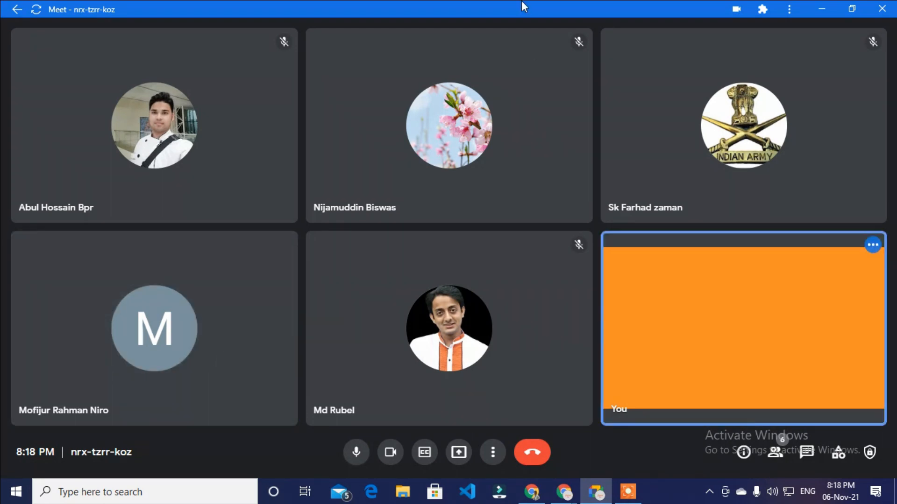
Present the entire screen to the participants of the video meeting
mouse_move(670, 302)
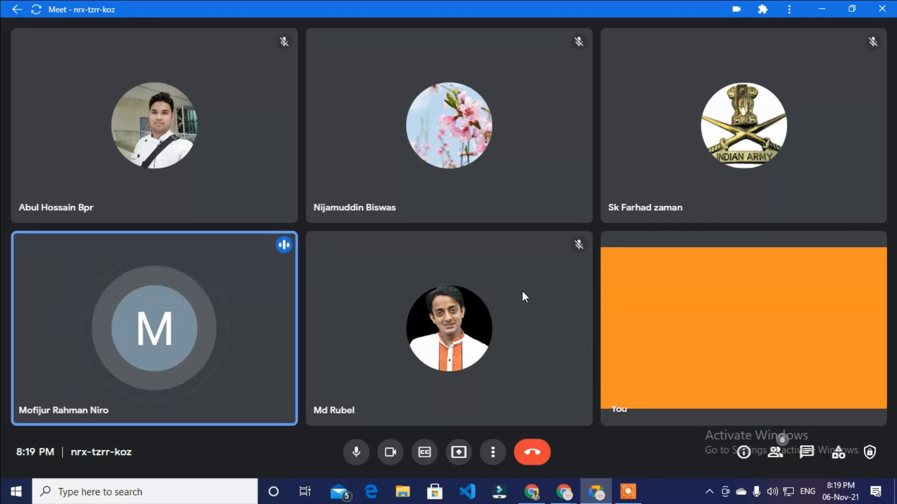
click(458, 452)
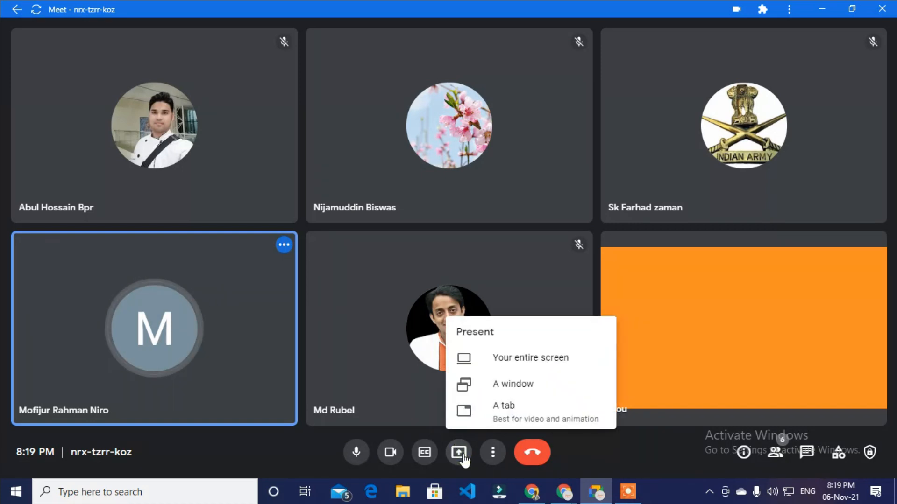
click(566, 358)
click(410, 178)
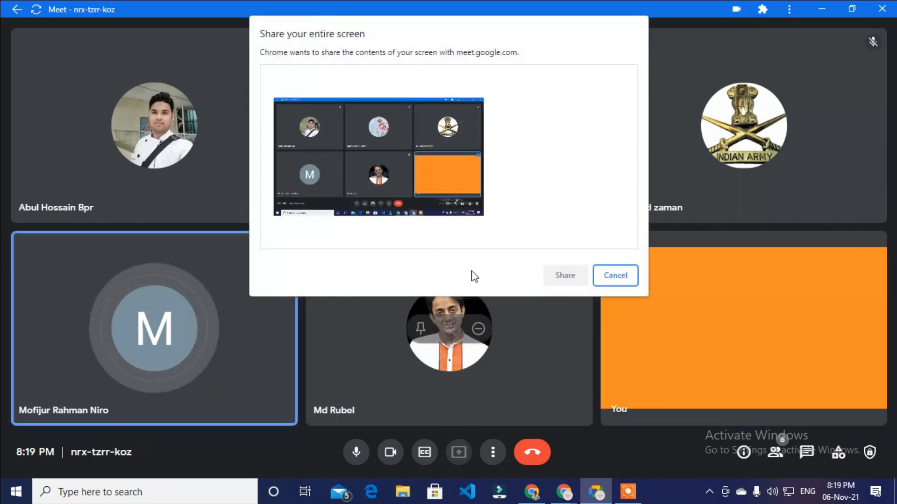
click(562, 276)
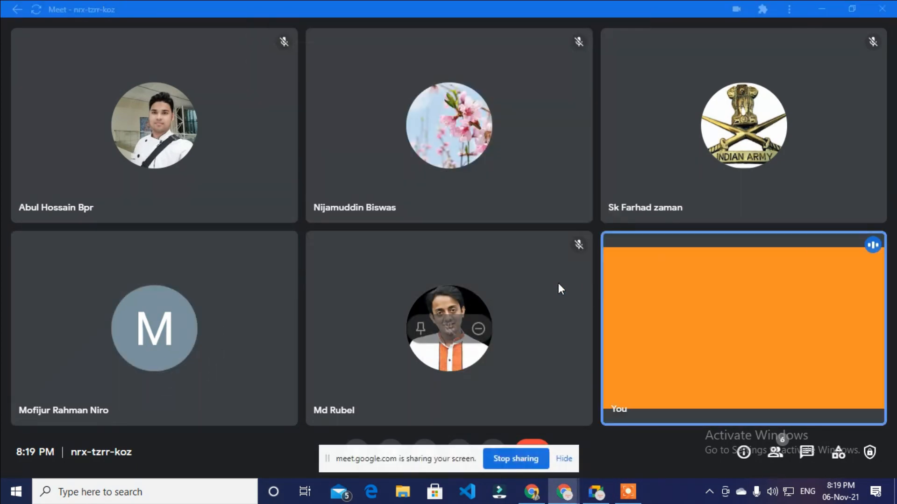
Switch to Google Docs, review the Facebook Ads and YouTube marketing course outline, and hide the screen-sharing notice
mouse_move(567, 481)
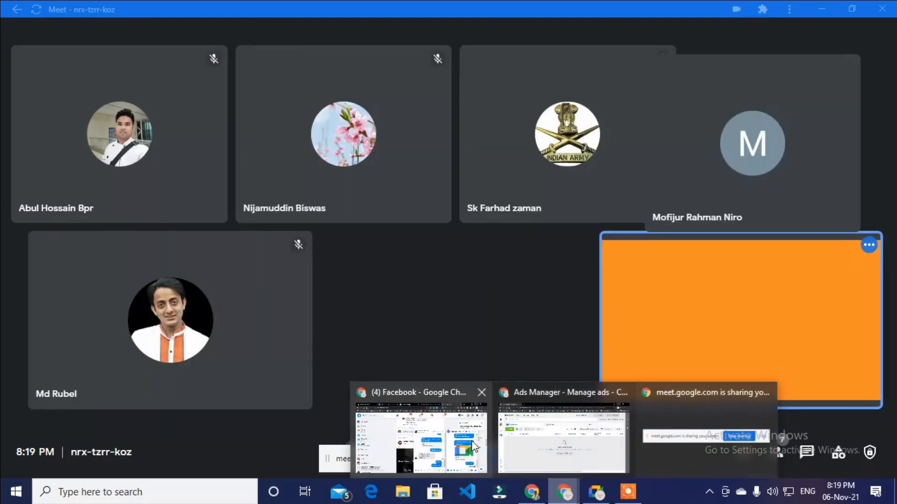
mouse_move(550, 441)
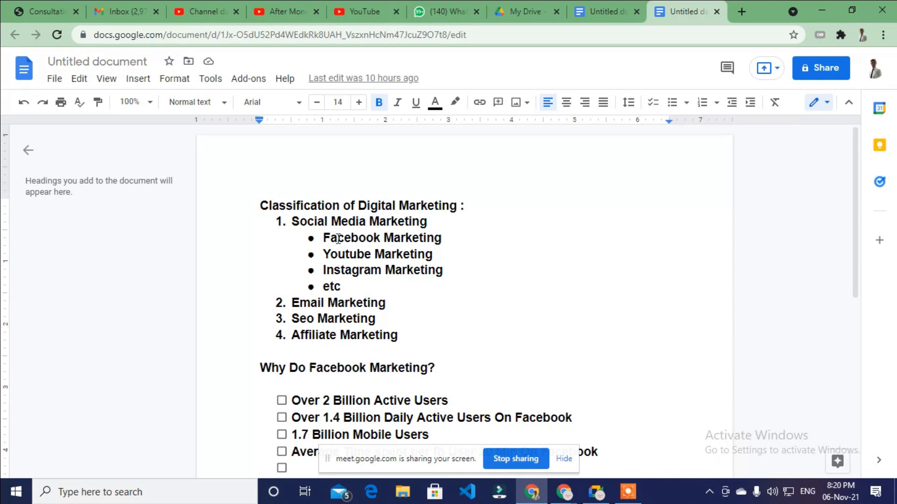
click(603, 12)
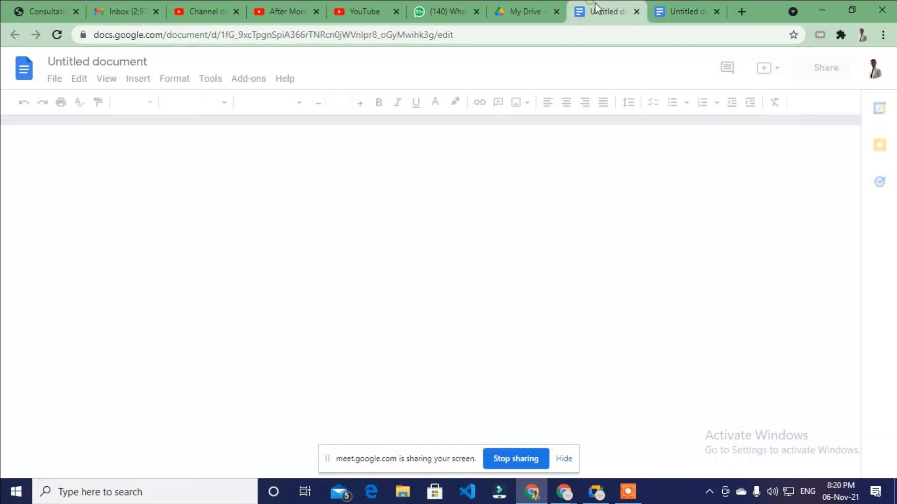
scroll(367, 285, down, 3)
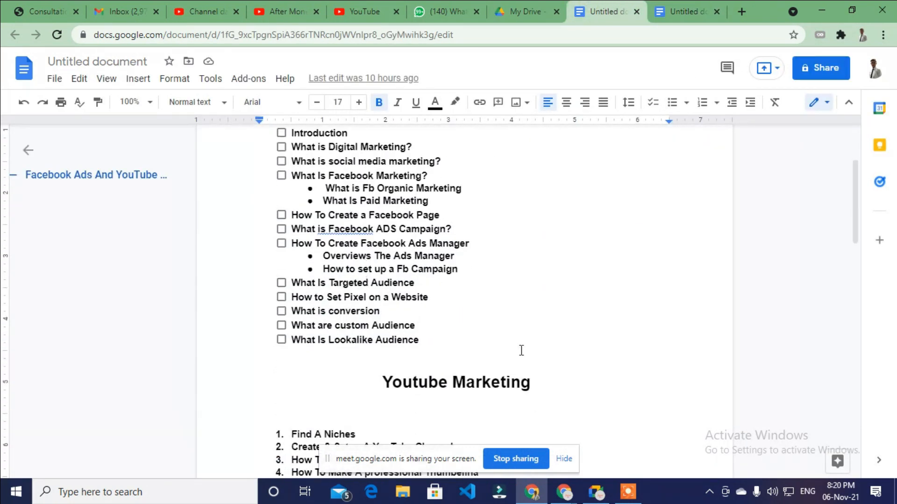
click(564, 459)
scroll(326, 300, up, 3)
scroll(325, 300, up, 1)
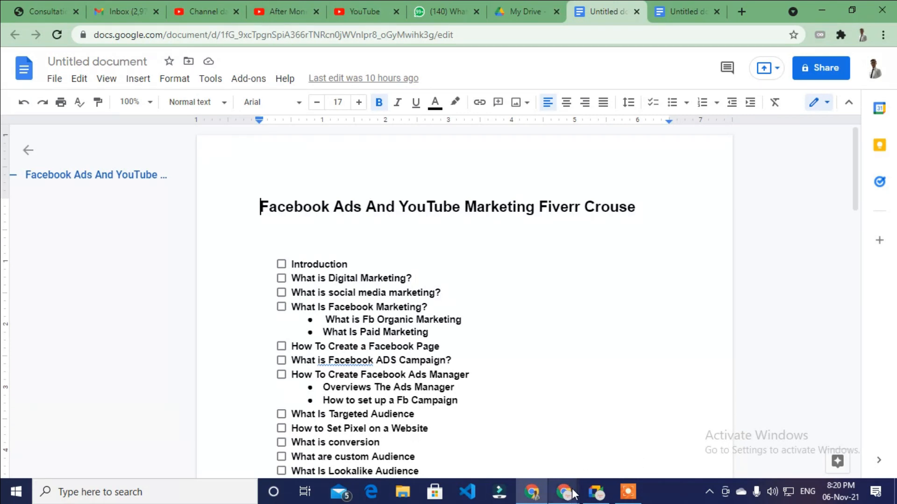
Switch to the Facebook Ads Manager window, view the Business Manager overview page and return to Campaigns
mouse_move(571, 491)
click(567, 460)
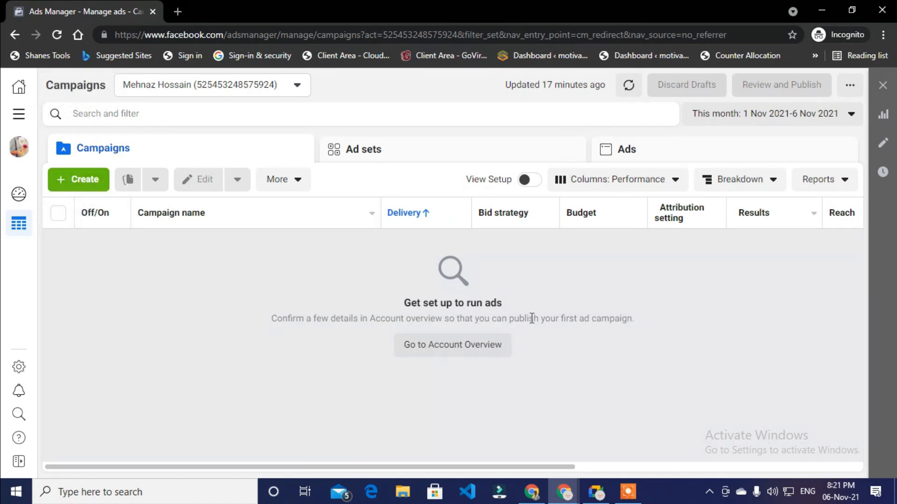
click(25, 92)
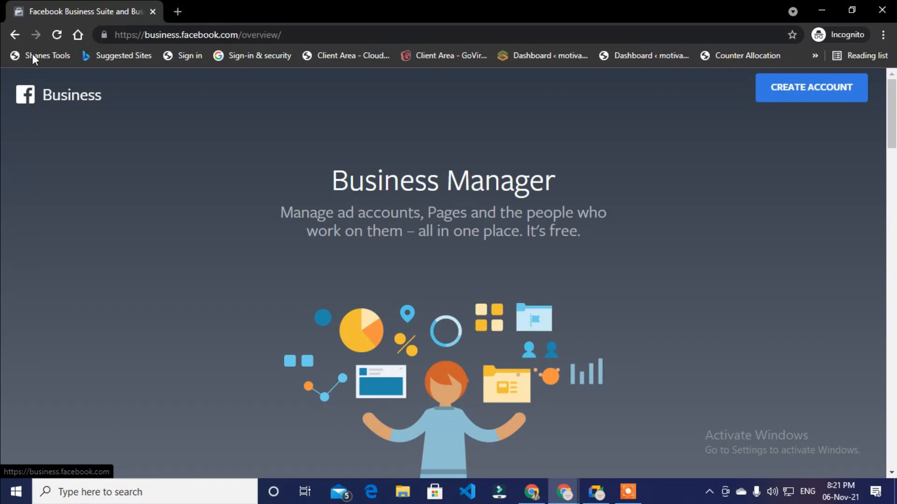
click(17, 33)
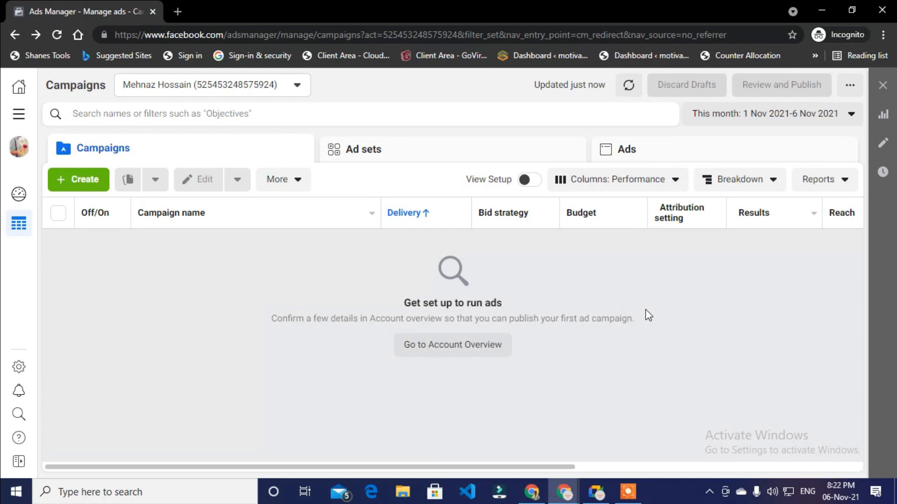
Look over the list of all tools, then revisit the Business Manager overview and go back to Campaigns
click(18, 114)
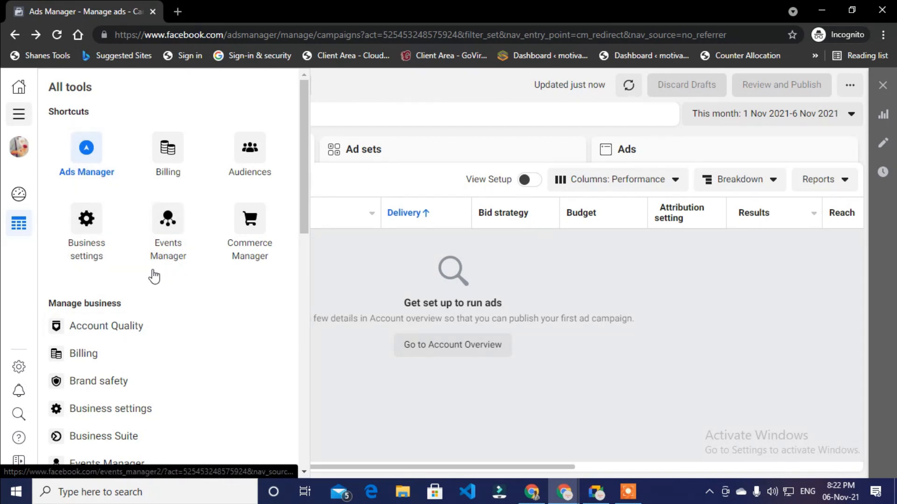
click(335, 262)
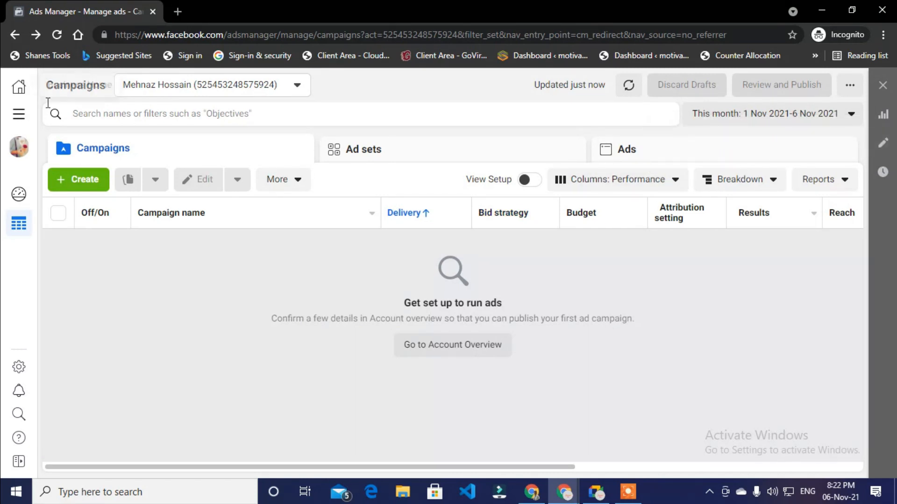
click(22, 89)
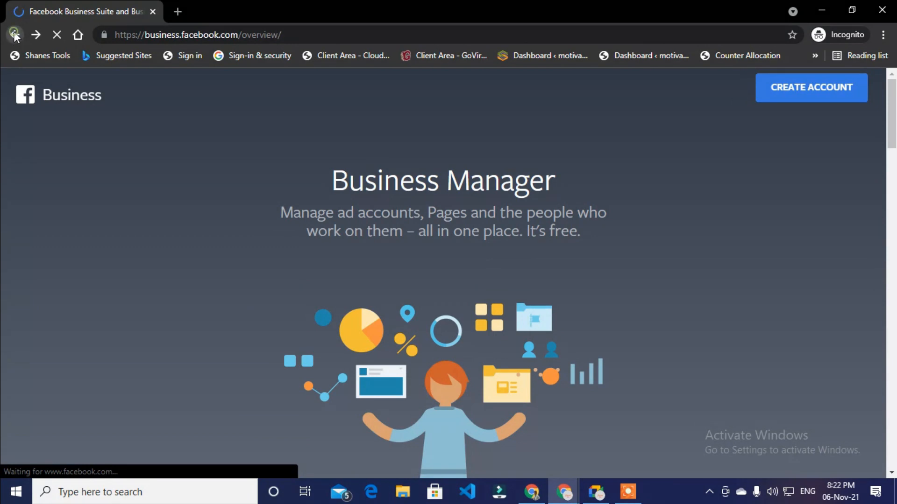
click(15, 35)
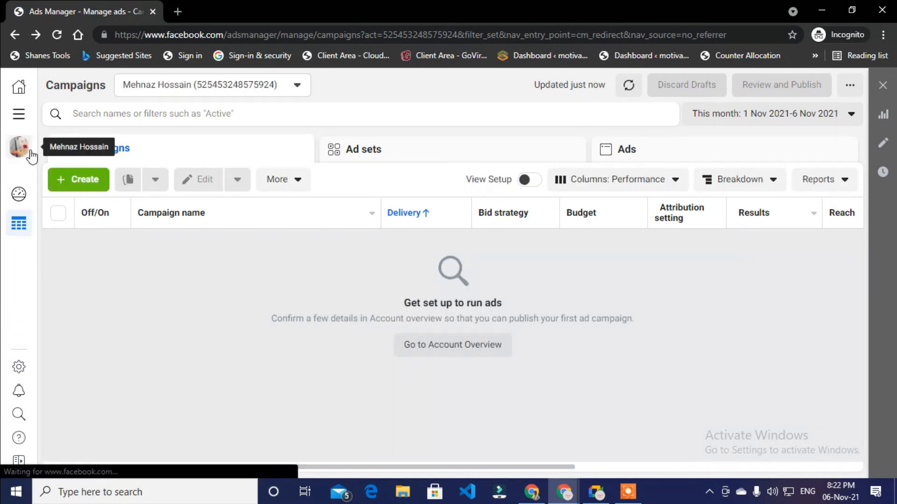
Open Billing from the list of all tools in a new browser tab and bring that tab to the front
click(18, 116)
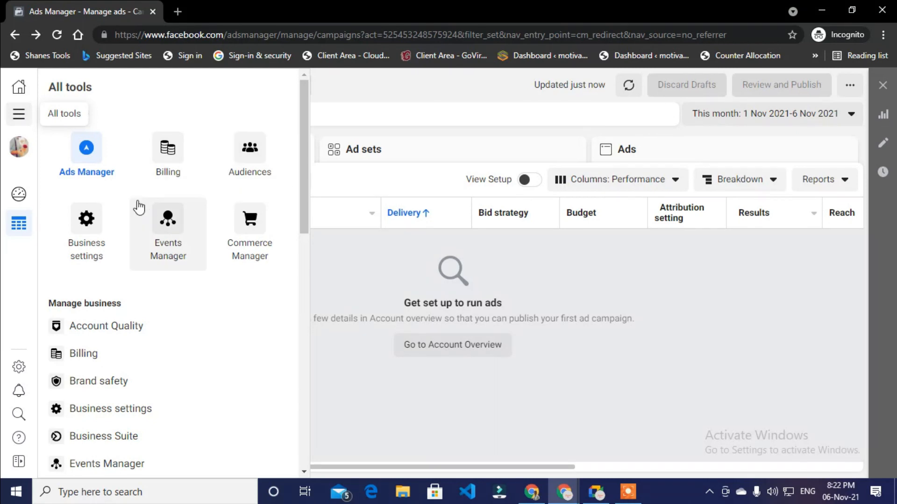
right_click(172, 172)
click(209, 177)
click(243, 9)
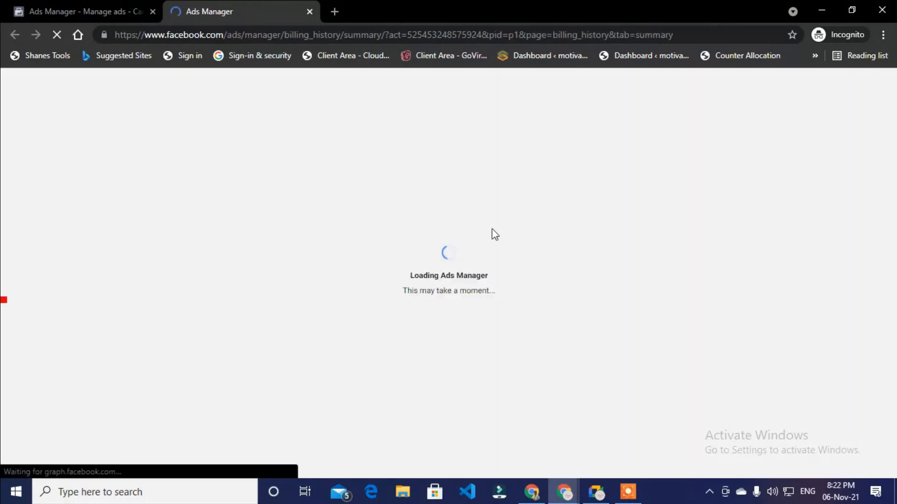
click(83, 1)
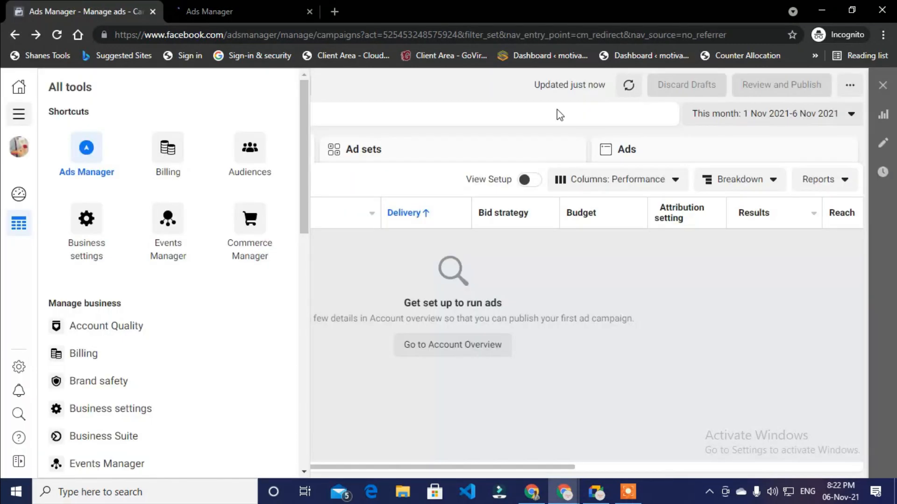
click(657, 278)
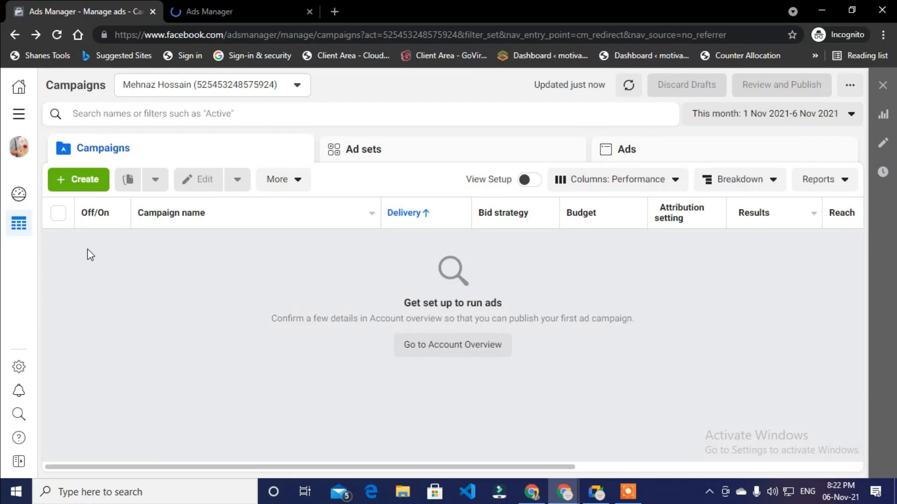
click(200, 2)
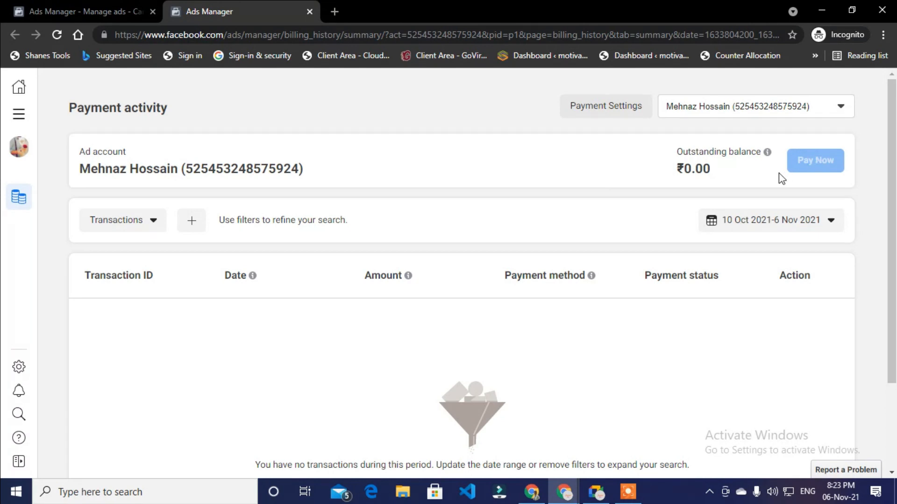
Review the Payment activity page and check which ad accounts can be selected
scroll(438, 166, down, 3)
scroll(390, 172, up, 3)
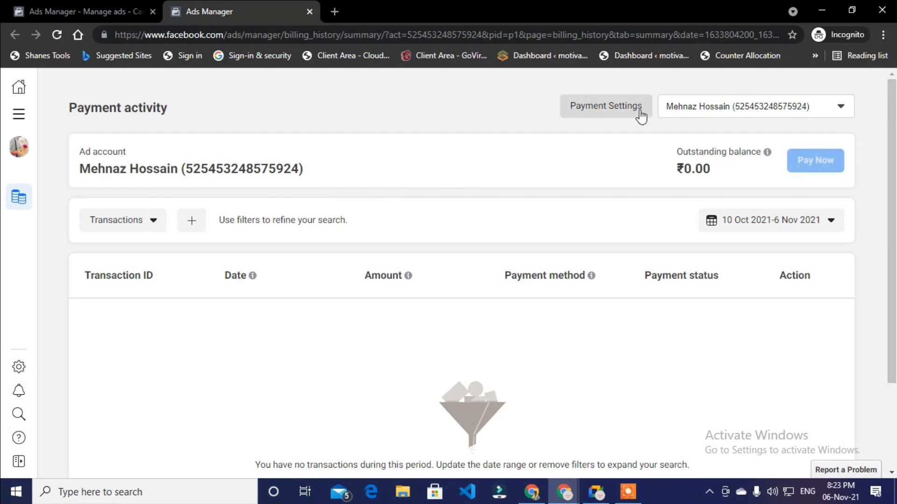
click(829, 112)
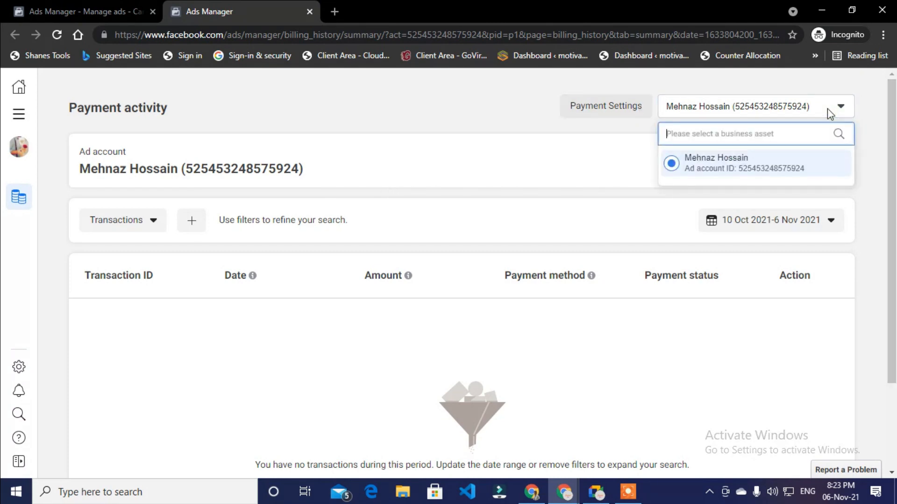
click(487, 135)
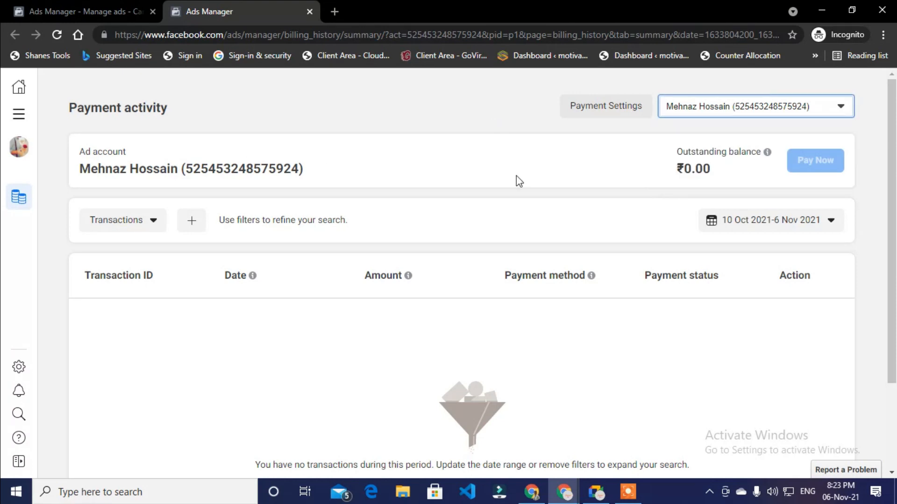
scroll(130, 225, down, 2)
scroll(262, 214, up, 2)
Check the view options offered under Transactions and examine the columns of the transaction table
click(143, 223)
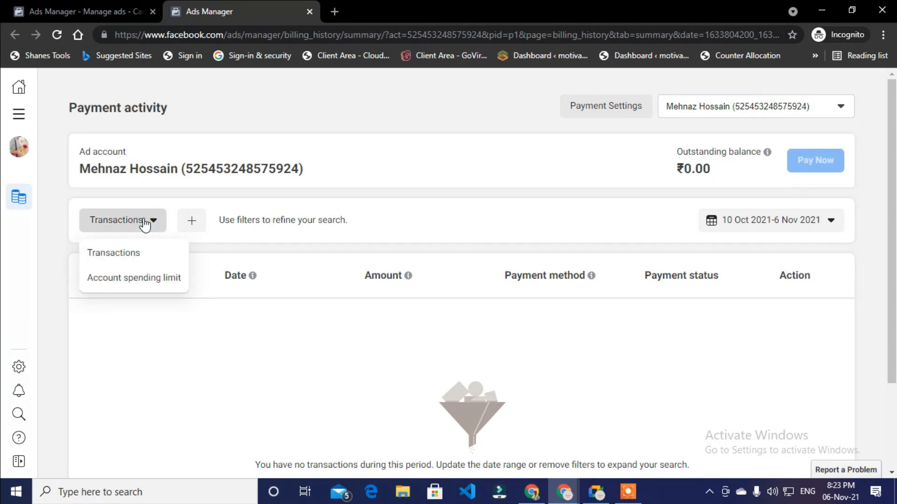
click(463, 180)
scroll(668, 264, down, 3)
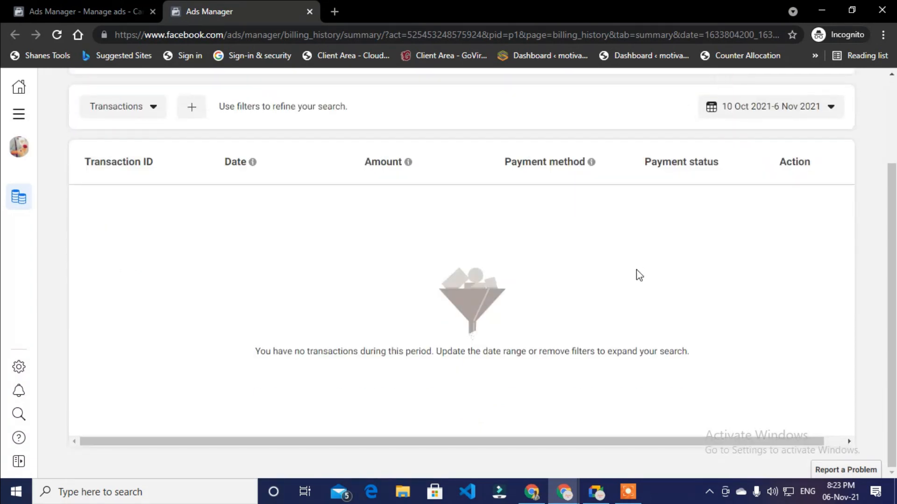
scroll(640, 282, up, 2)
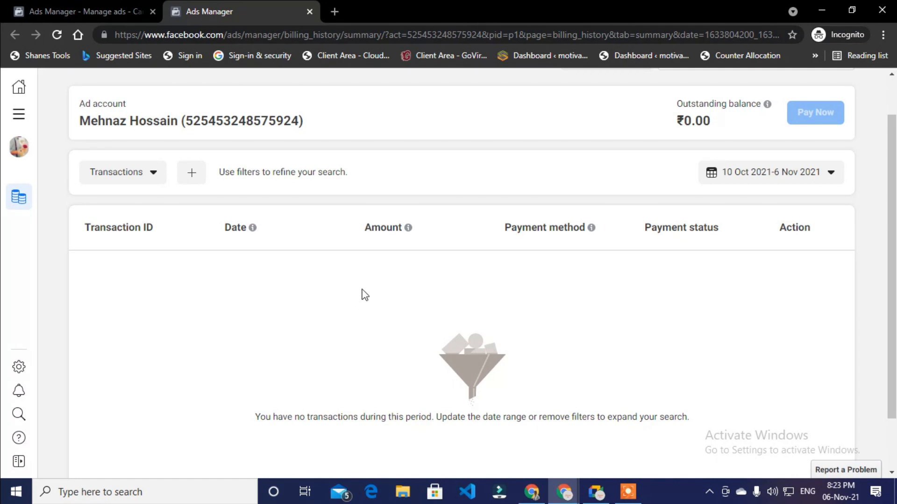
scroll(355, 267, down, 1)
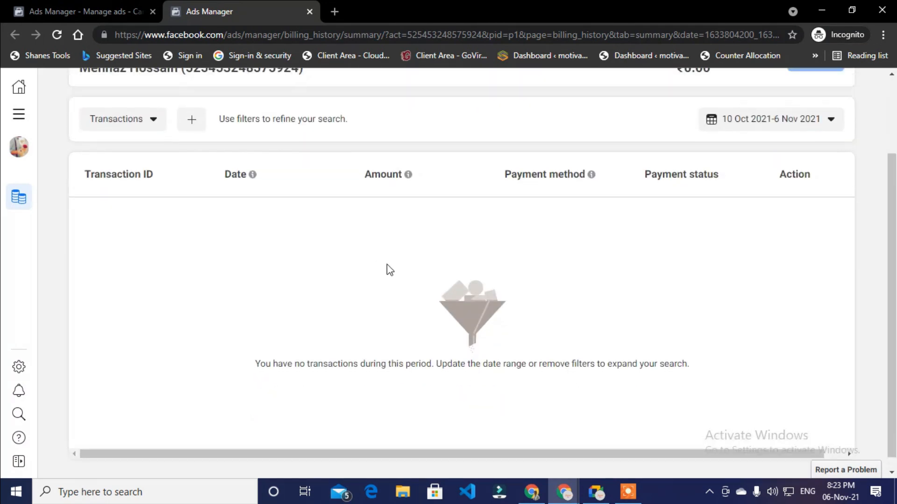
scroll(389, 268, up, 3)
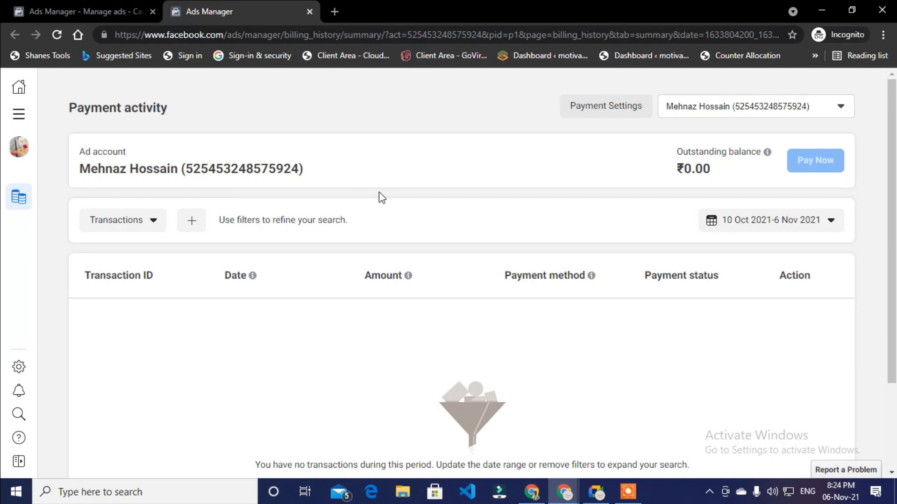
Close the Payment activity tab and open Audiences from the Ads Manager tools list
click(109, 2)
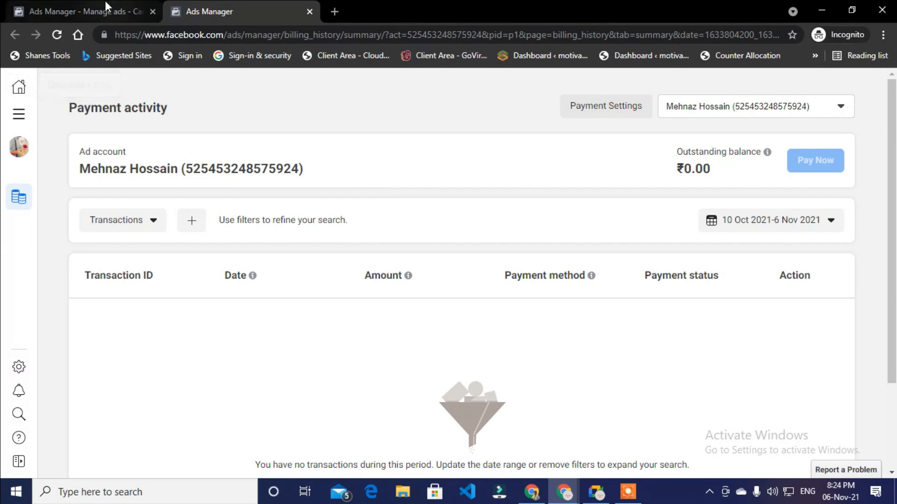
click(309, 11)
click(25, 118)
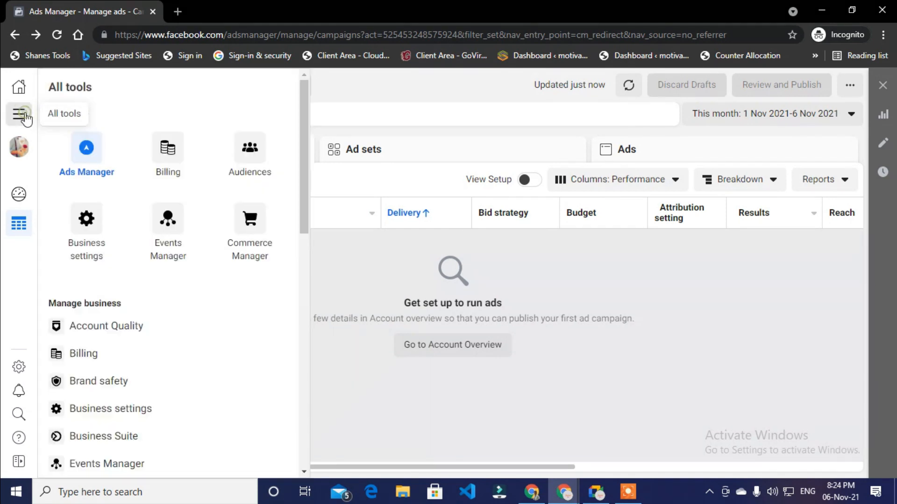
click(275, 171)
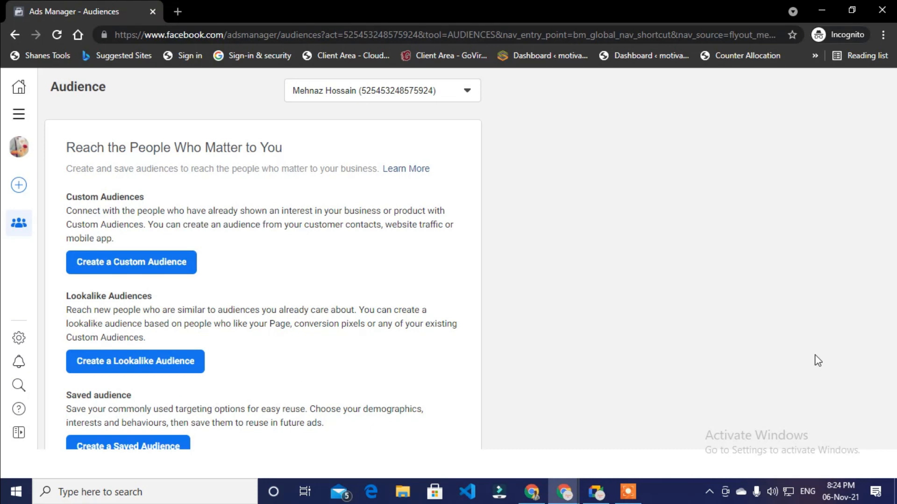
Highlight the Saved audience description while reading the Audience page, and clear the selection
drag(38, 392, 47, 427)
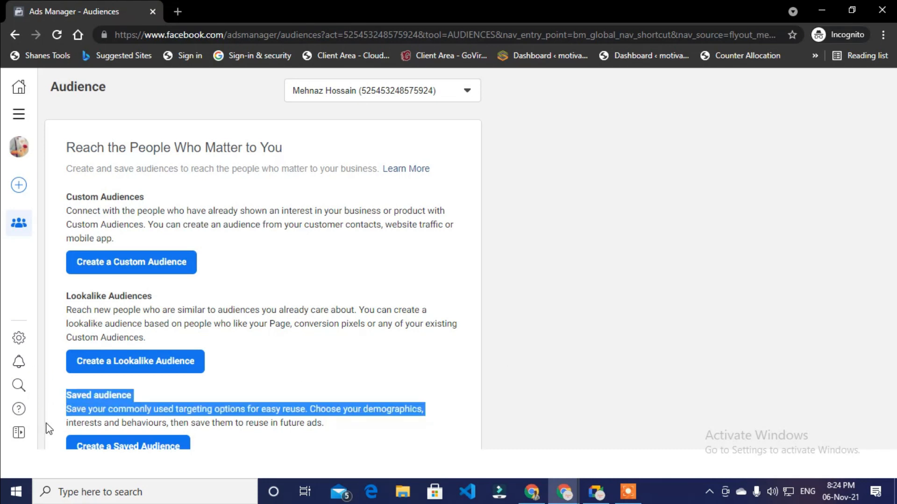
click(588, 361)
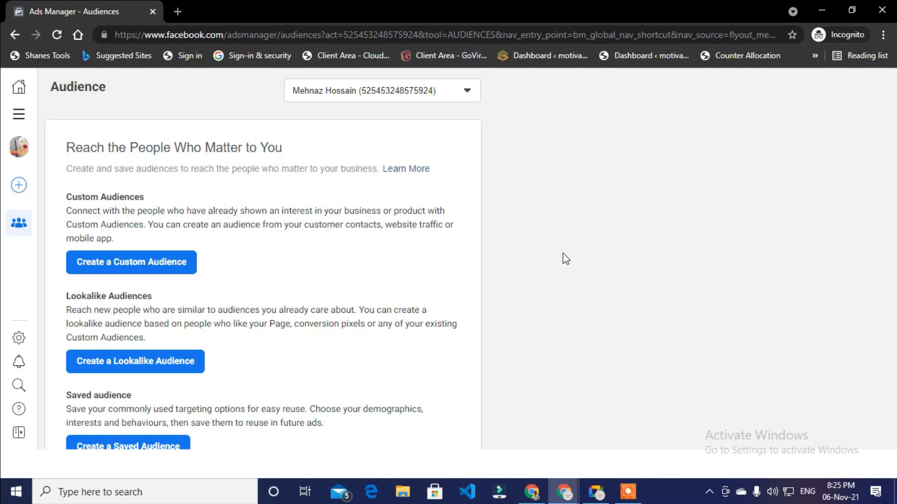
click(659, 261)
Look through the All tools list, open Business settings from its shortcuts, and return to the Audience page
click(18, 114)
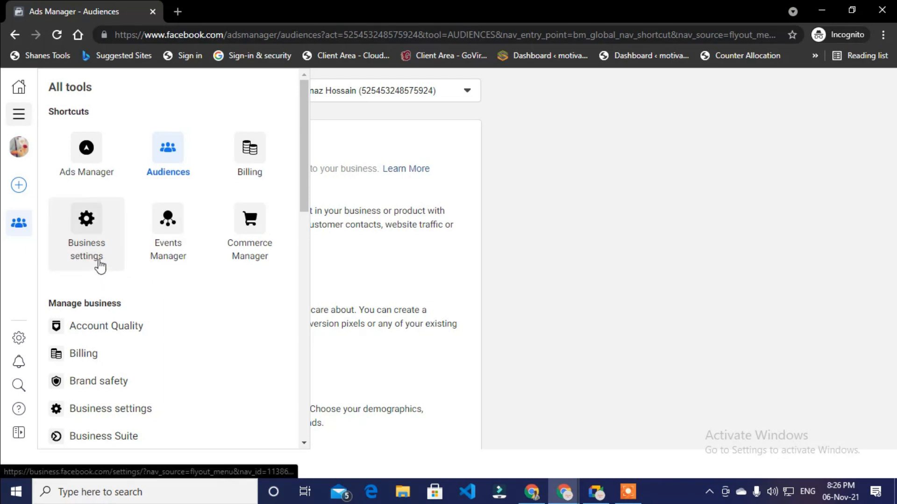
scroll(118, 269, down, 3)
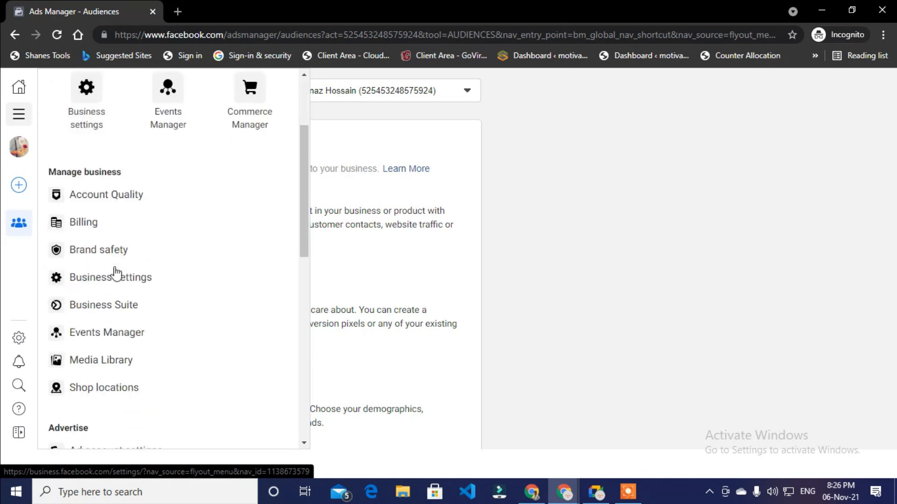
scroll(156, 282, down, 3)
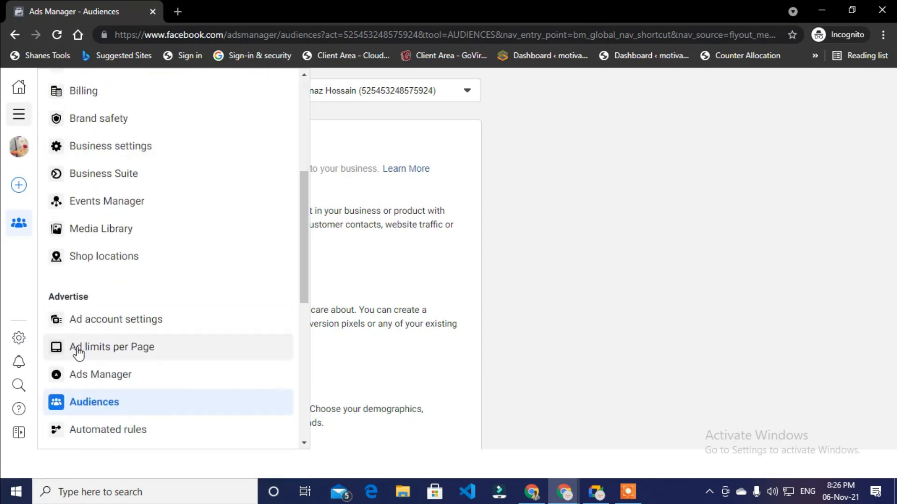
scroll(114, 346, up, 6)
click(95, 227)
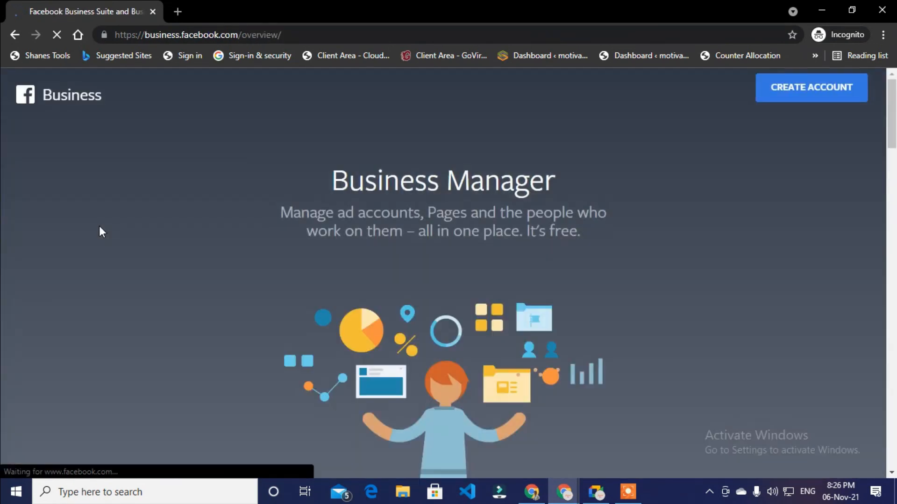
click(17, 40)
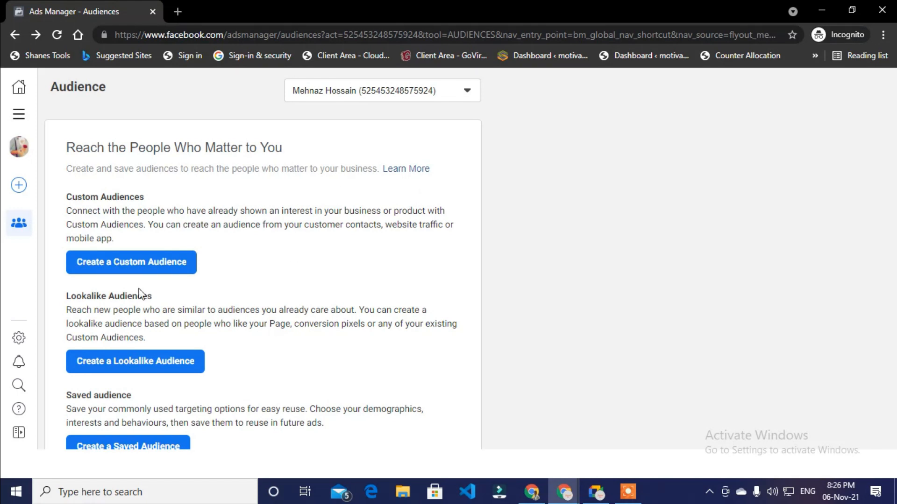
Open Events Manager in a new tab from the tools list and dismiss the Task Centre introduction
click(21, 113)
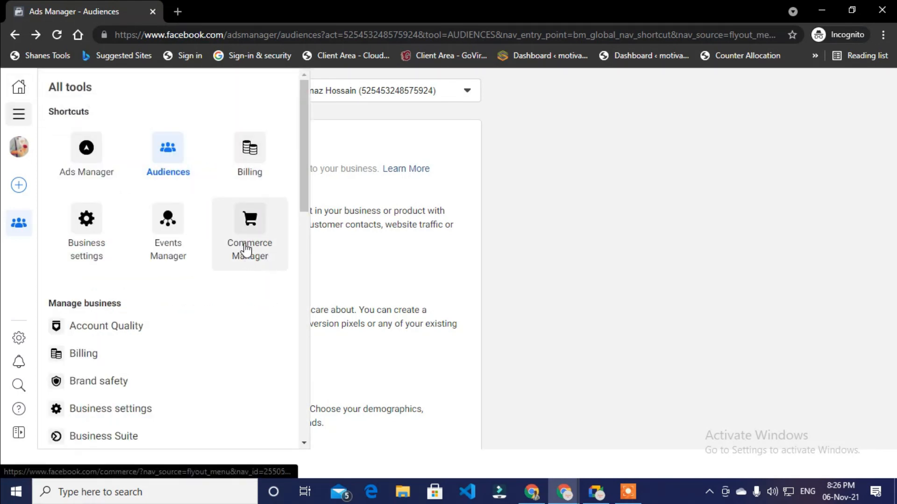
right_click(185, 253)
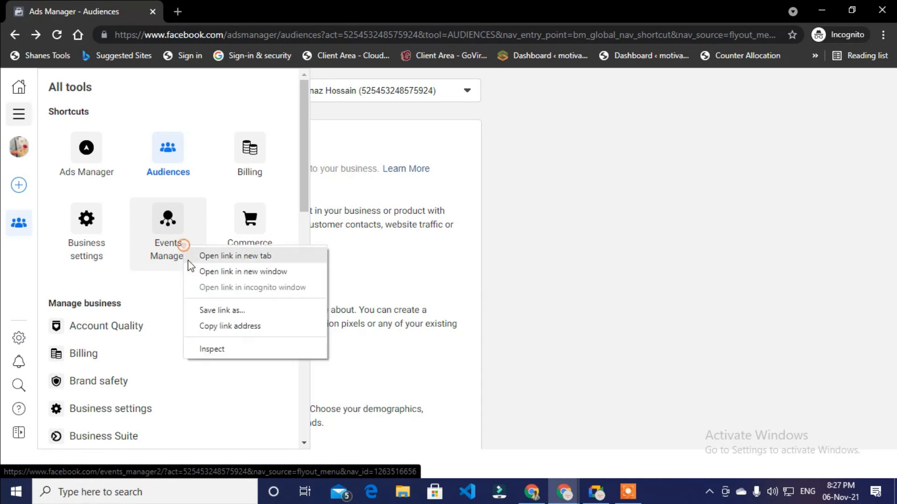
click(202, 256)
click(252, 12)
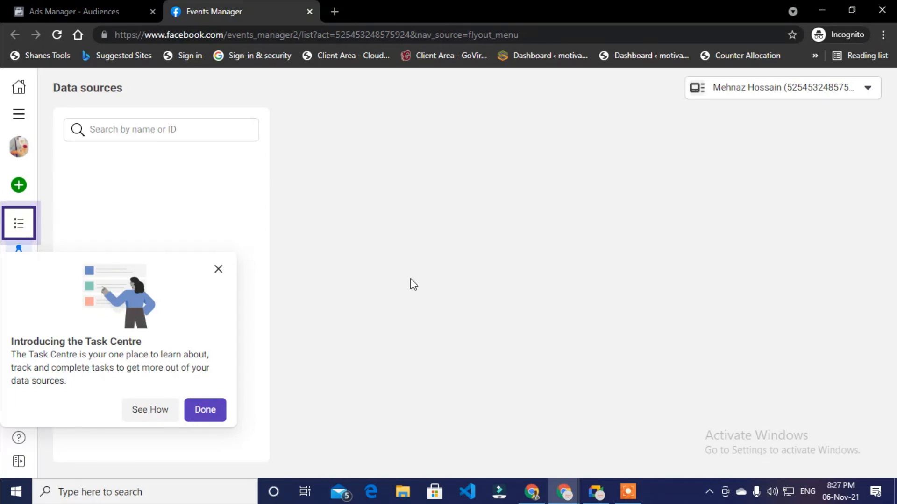
click(212, 411)
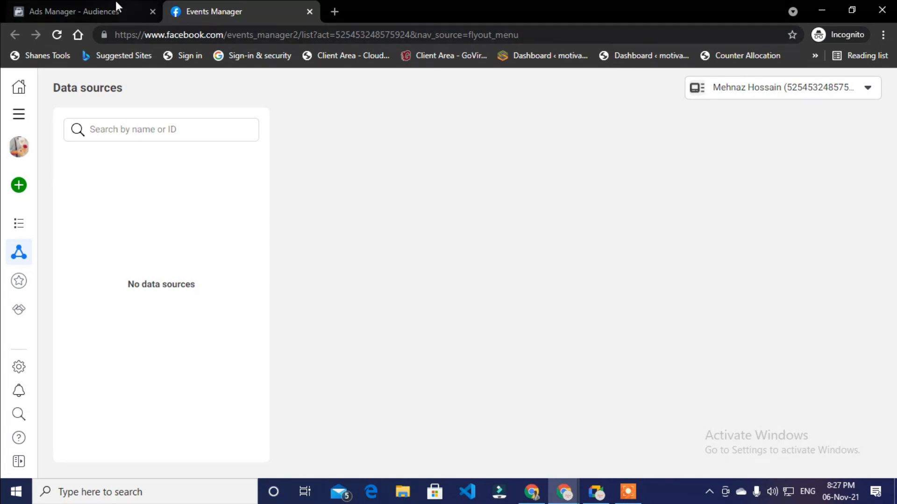
From the Audiences tab's tools list, open Audience Insights in a new tab, and close that tab
click(77, 2)
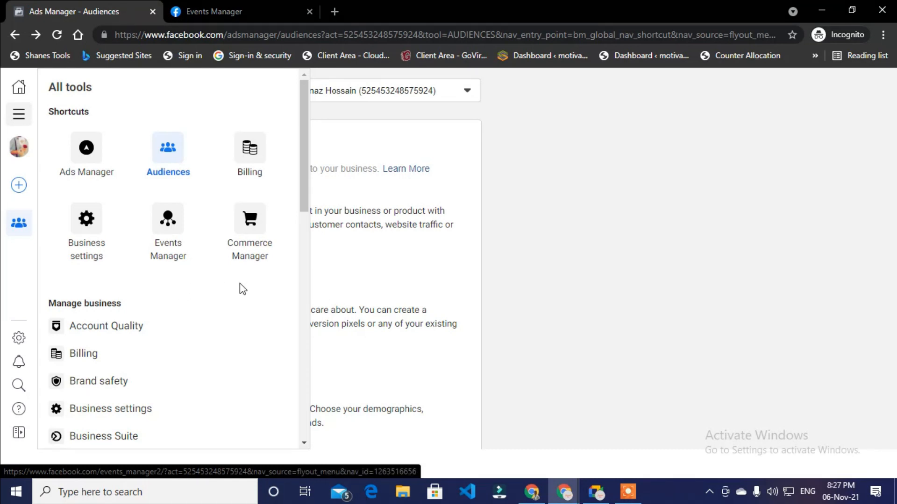
scroll(167, 278, down, 4)
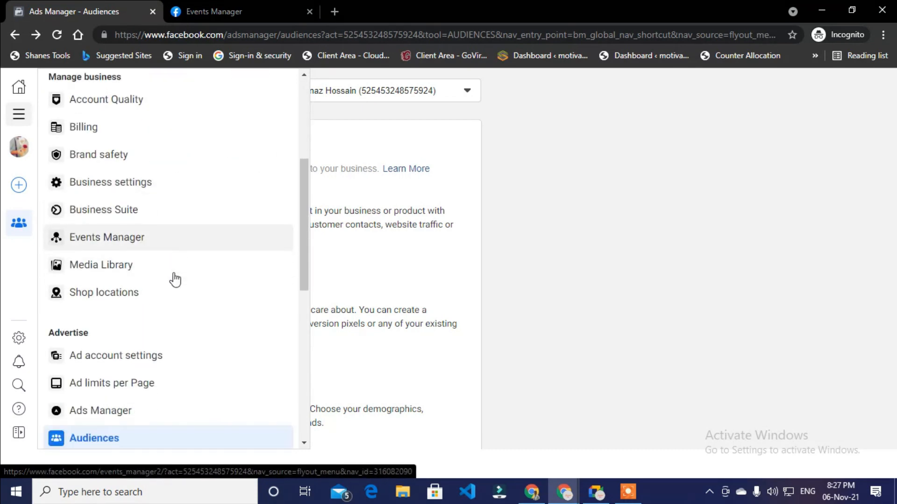
scroll(175, 279, down, 1)
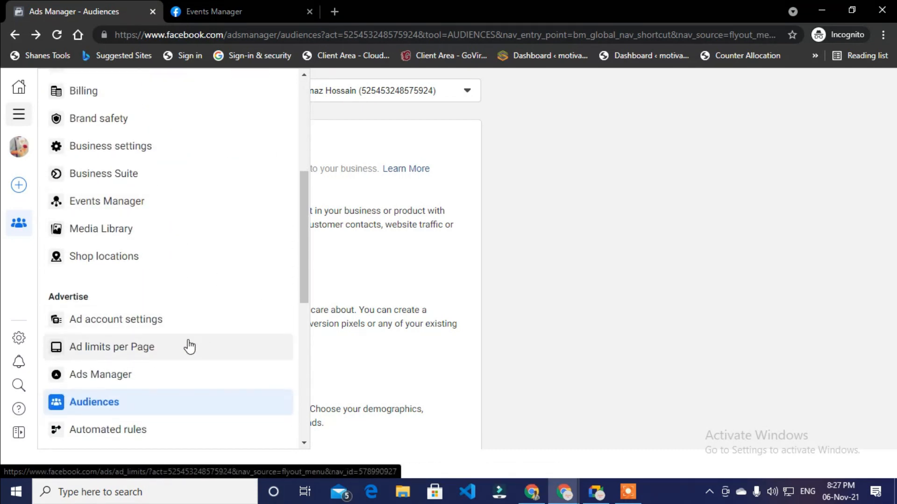
scroll(150, 344, down, 2)
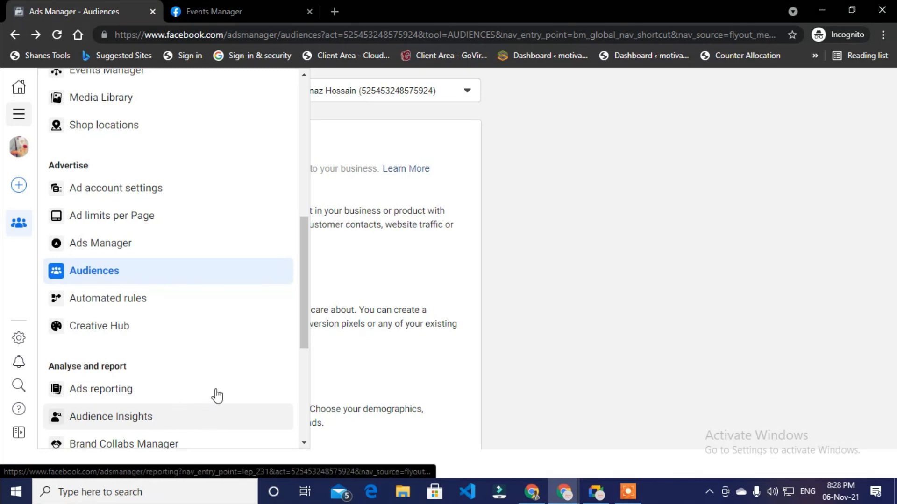
scroll(217, 394, down, 1)
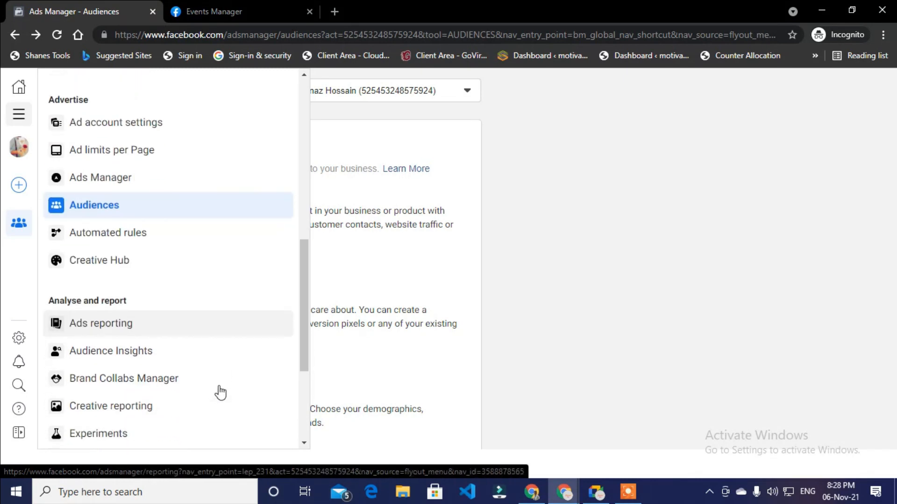
right_click(125, 349)
click(161, 357)
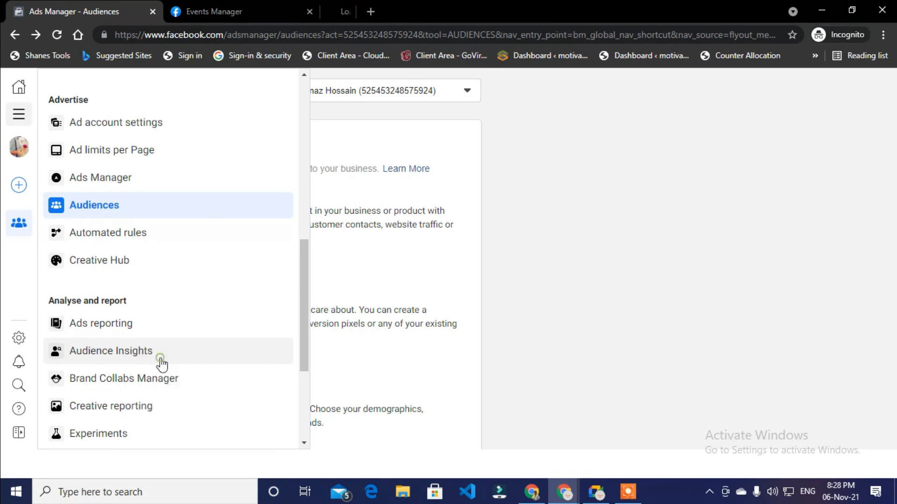
click(400, 5)
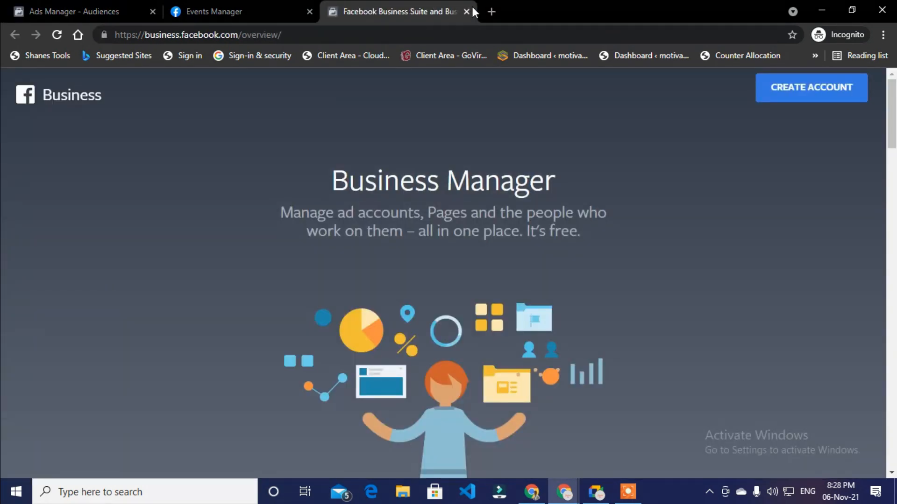
click(466, 11)
Open Audience Insights in the Audiences tab itself and go back to the previous page
click(78, 10)
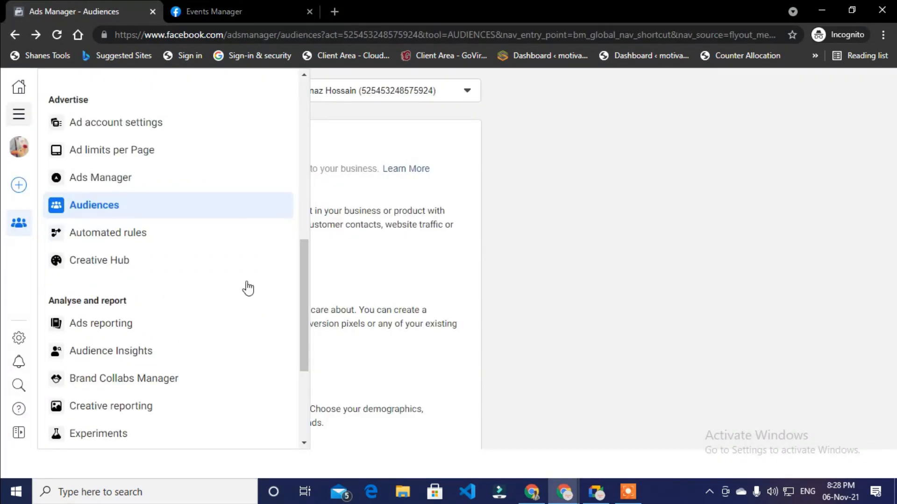
click(152, 356)
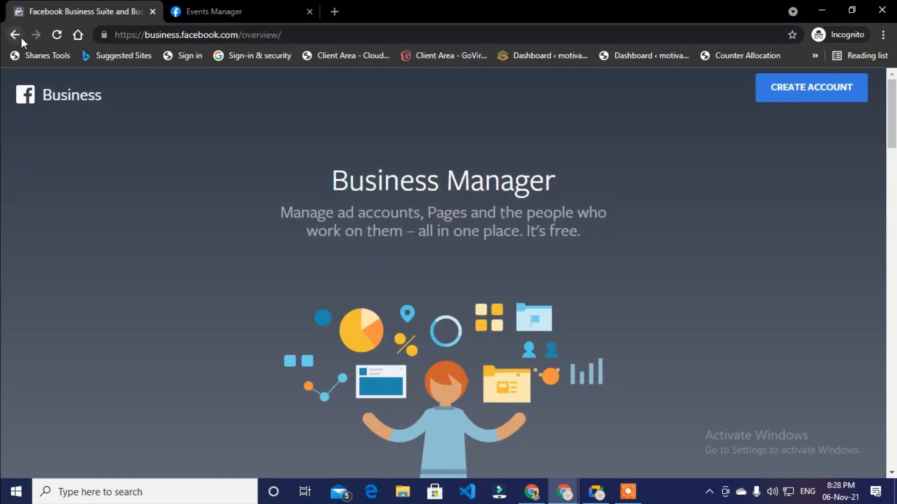
click(17, 34)
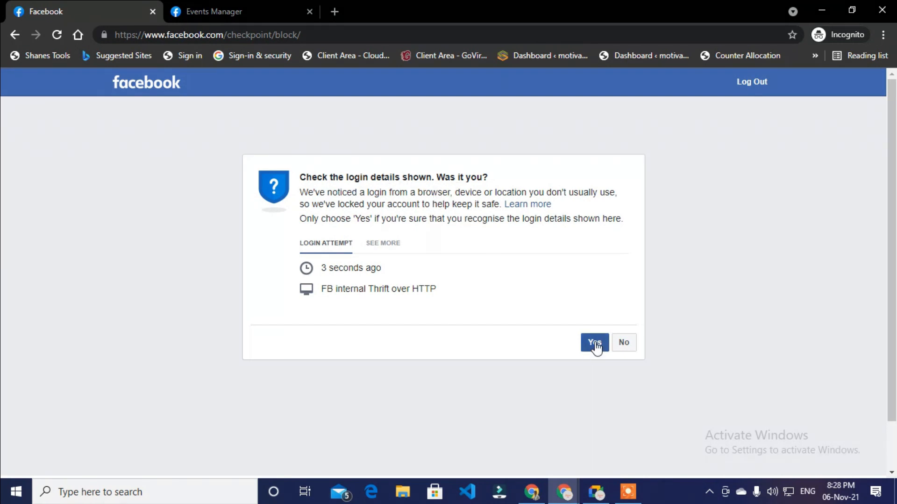
Review the login attempt's additional details in the Facebook security check and confirm the login as your own
click(376, 243)
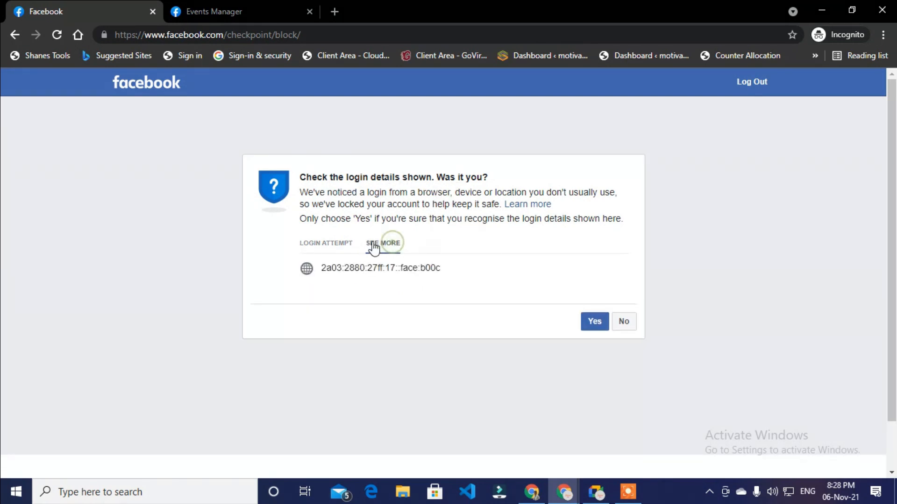
click(341, 242)
click(597, 343)
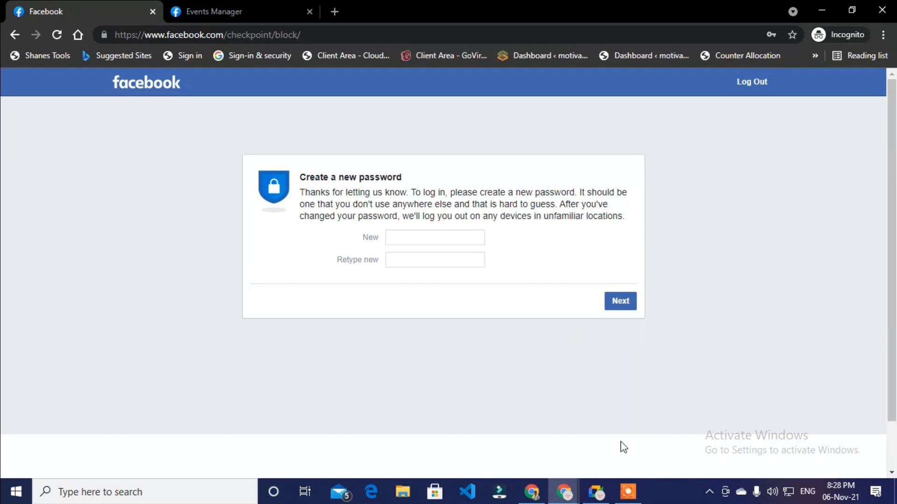
Switch to Google Meet to stop presenting the screen, and pause the screen recording
click(596, 491)
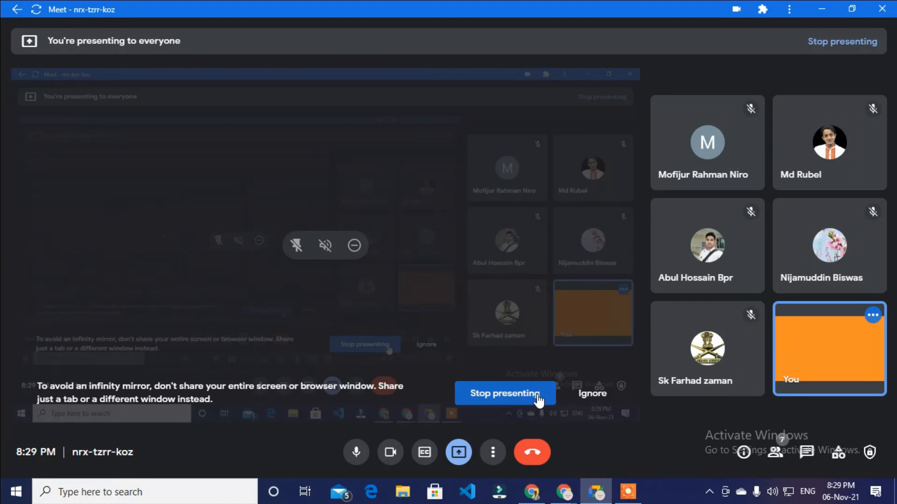
click(538, 400)
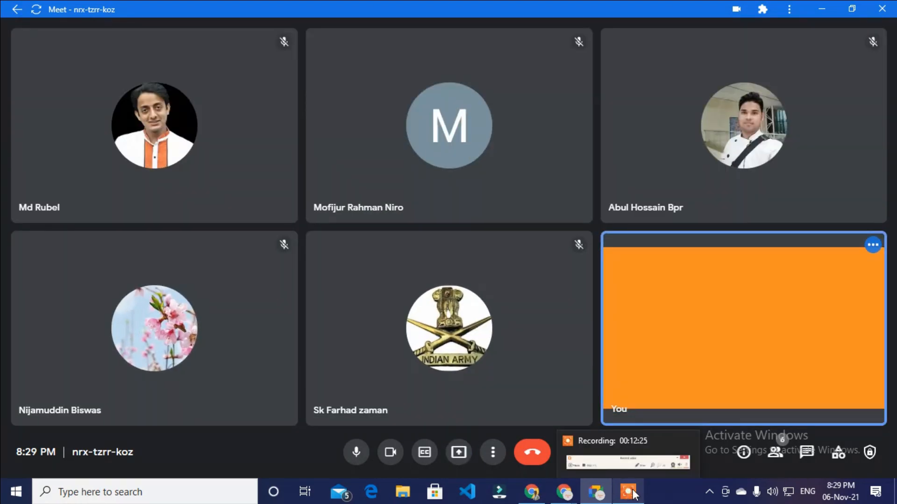
click(628, 494)
click(470, 474)
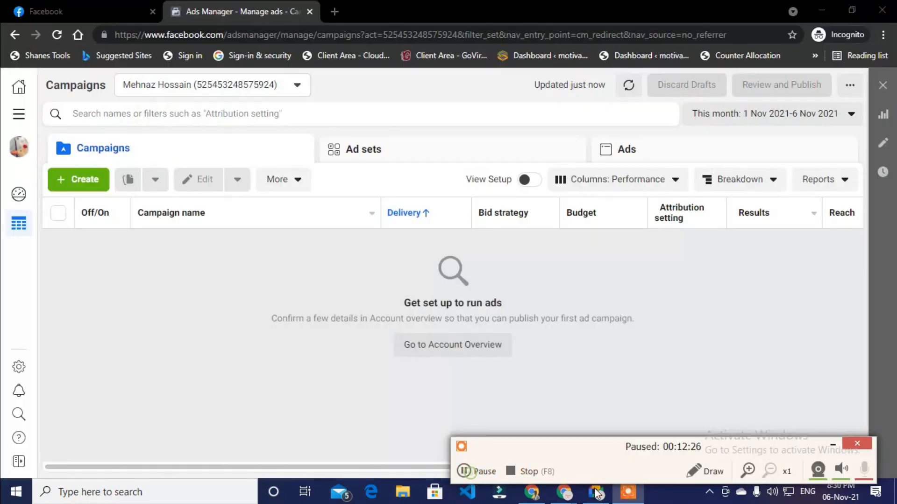
click(833, 444)
Present the entire screen in the Google Meet call, hide the sharing notice, and switch to the Ads Manager window
click(605, 493)
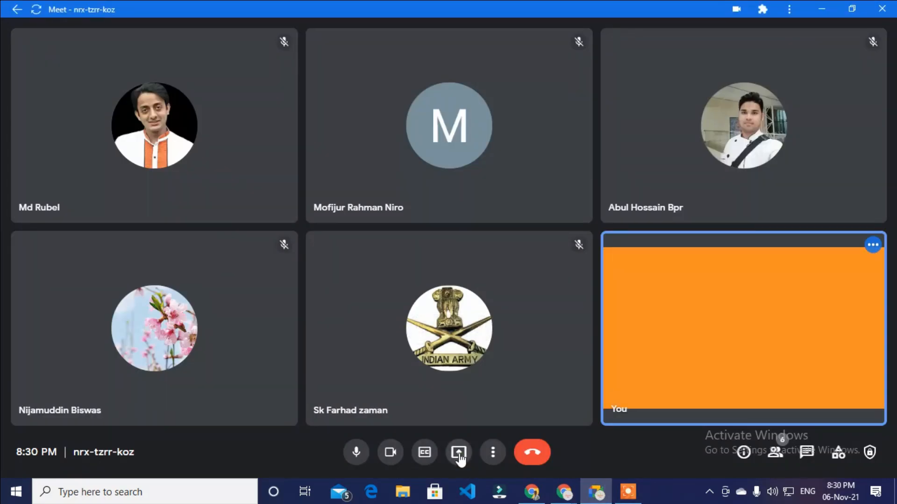
click(458, 452)
click(502, 359)
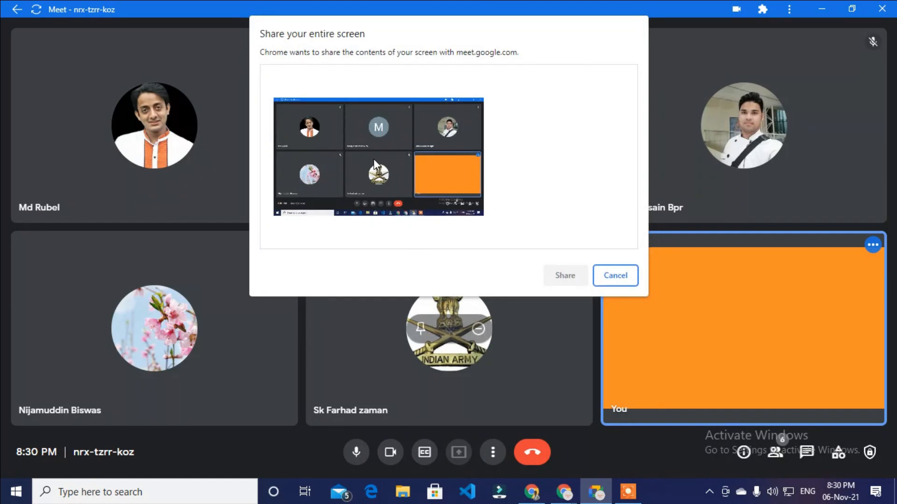
click(567, 280)
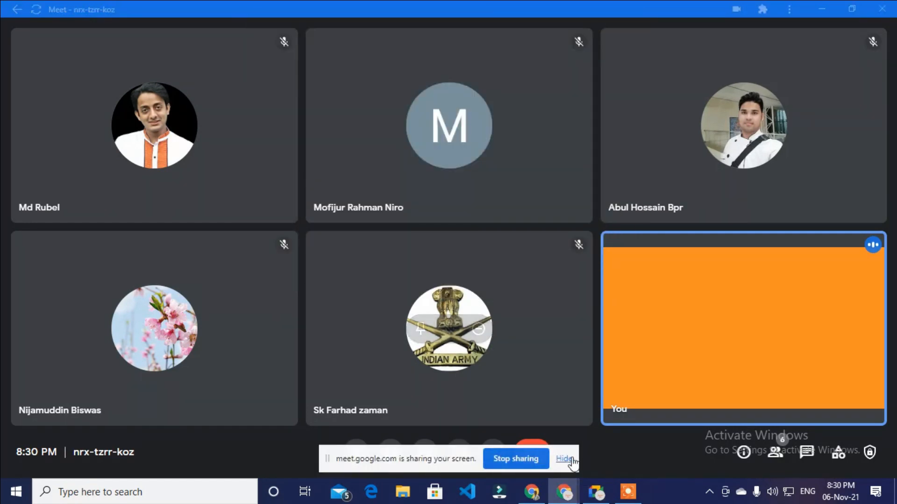
click(558, 459)
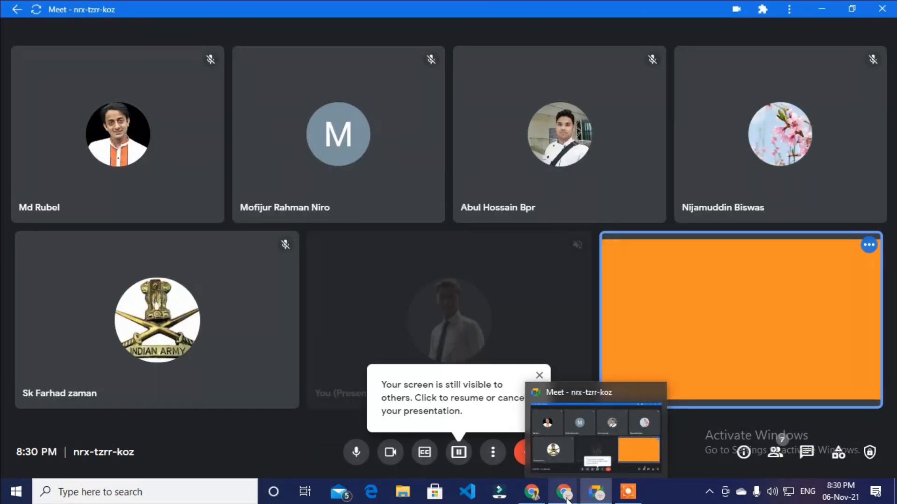
mouse_move(571, 489)
click(563, 438)
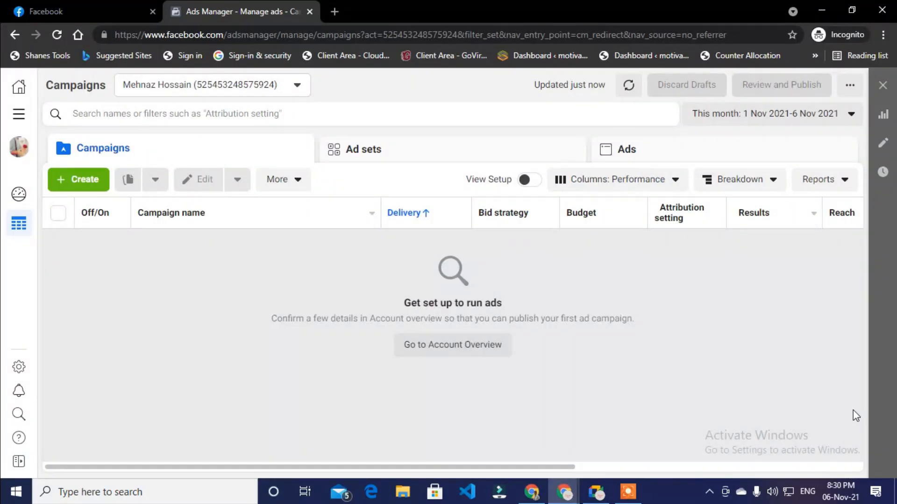
Admit the waiting participant to the Google Meet call and return to the Ads Manager Campaigns page
click(598, 496)
click(592, 97)
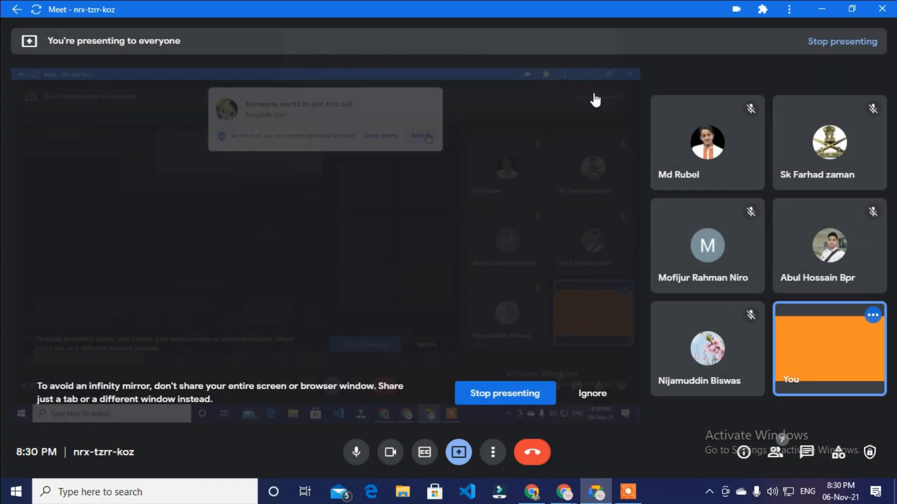
mouse_move(565, 496)
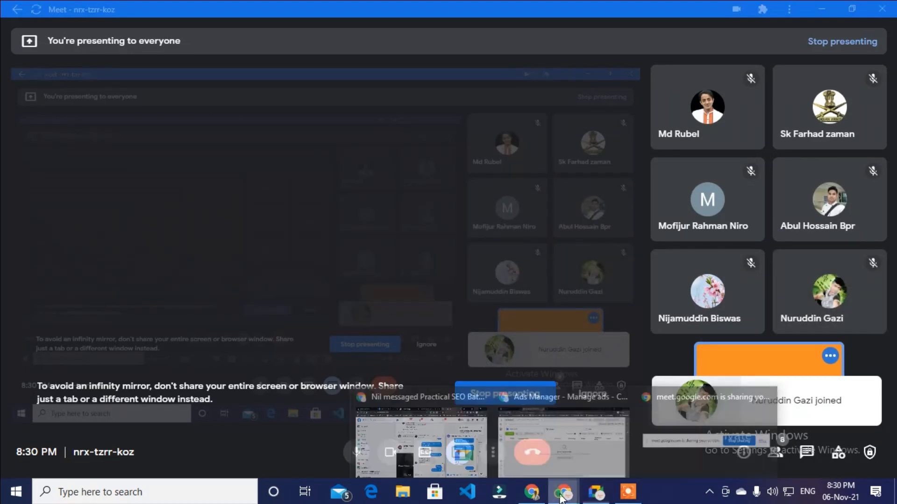
click(564, 448)
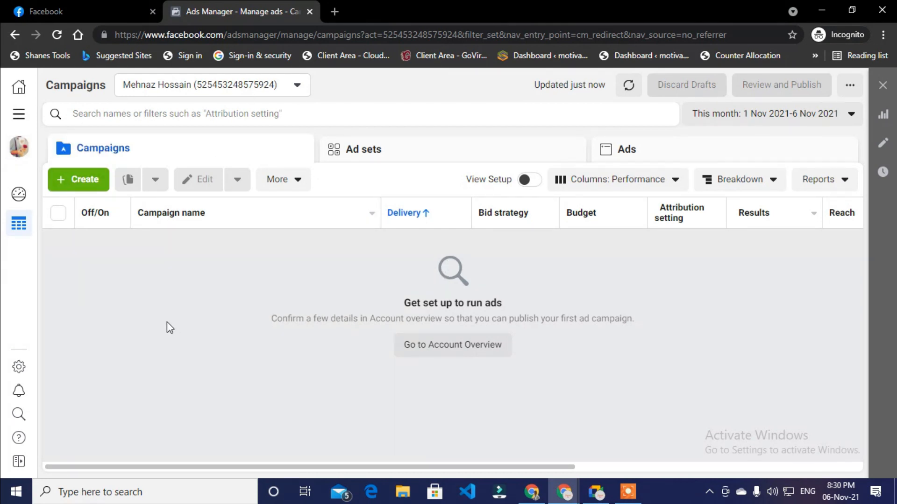
Look through the shortcuts and Manage business entries in the All tools list, and close the list
click(19, 114)
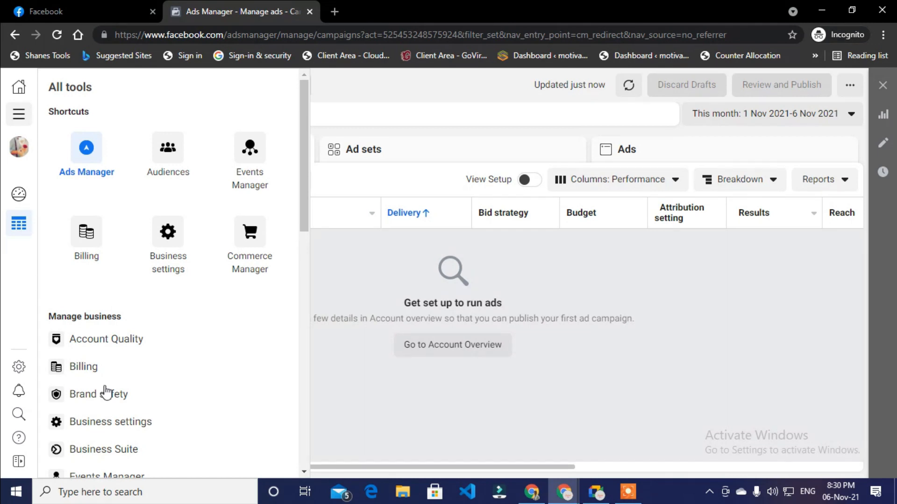
scroll(196, 373, down, 5)
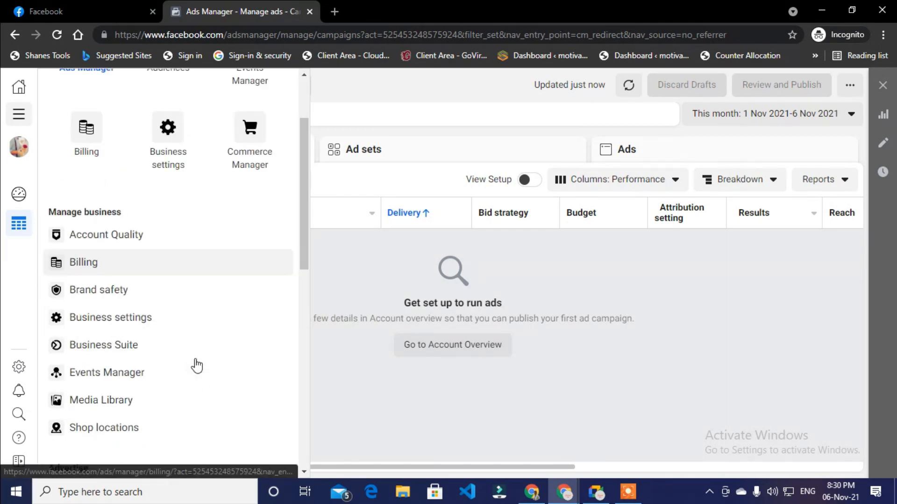
click(357, 251)
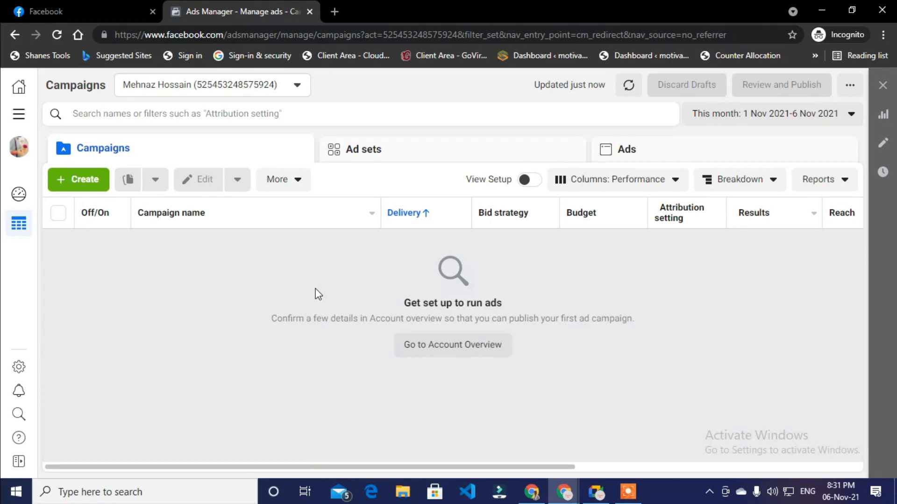
Look over the Facebook home feed of the advertising account and return to the Ads Manager Campaigns page
click(28, 7)
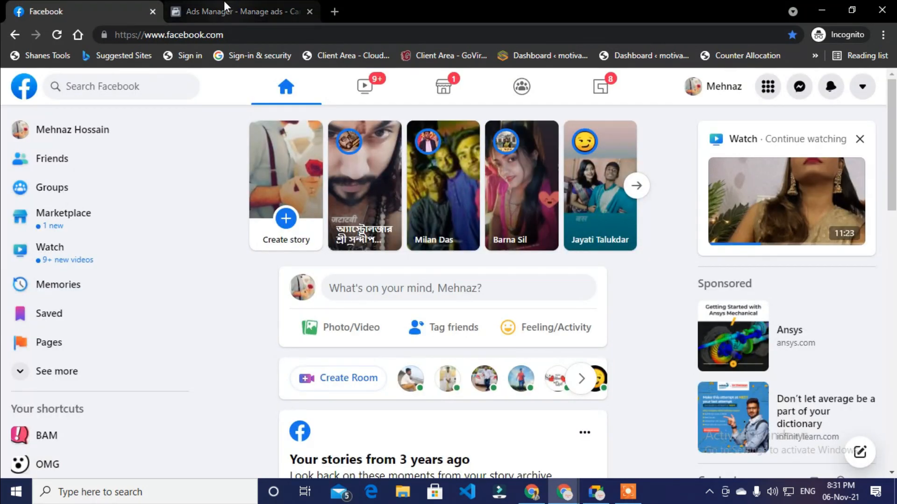
scroll(470, 311, down, 9)
scroll(459, 326, up, 10)
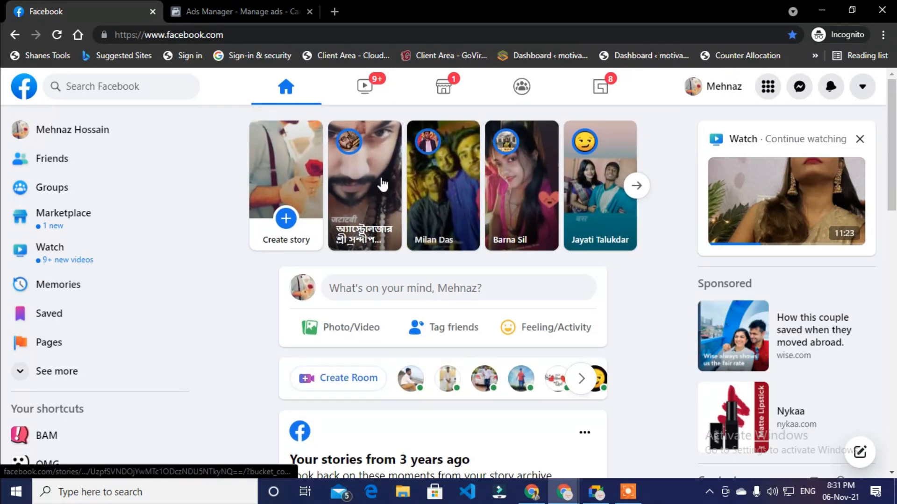
click(234, 12)
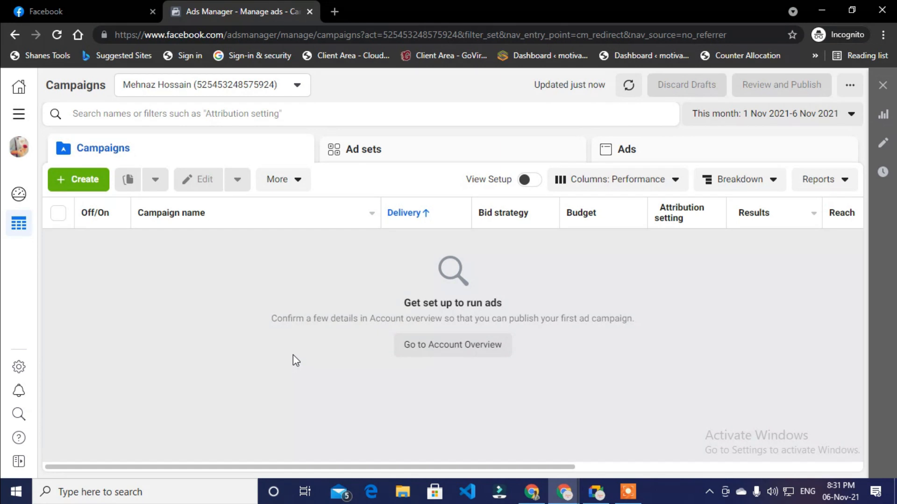
Switch to the other Facebook browser window and close both open group chat windows
mouse_move(563, 492)
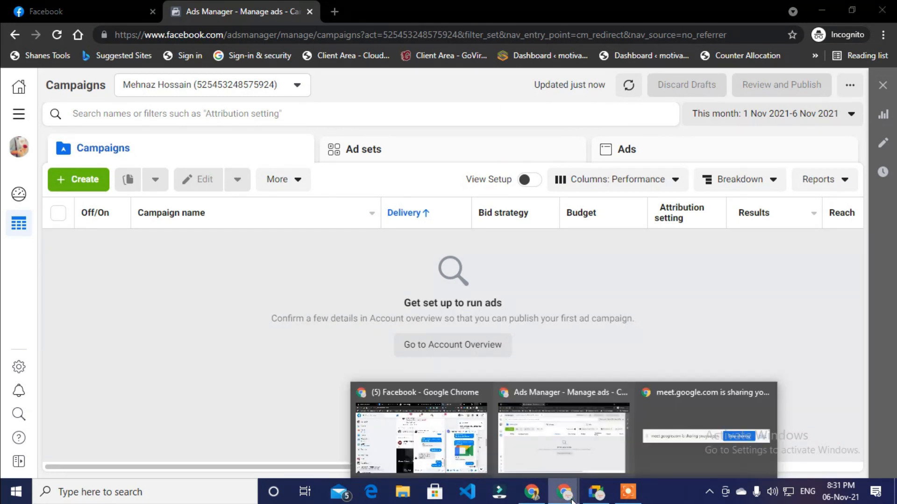
click(442, 441)
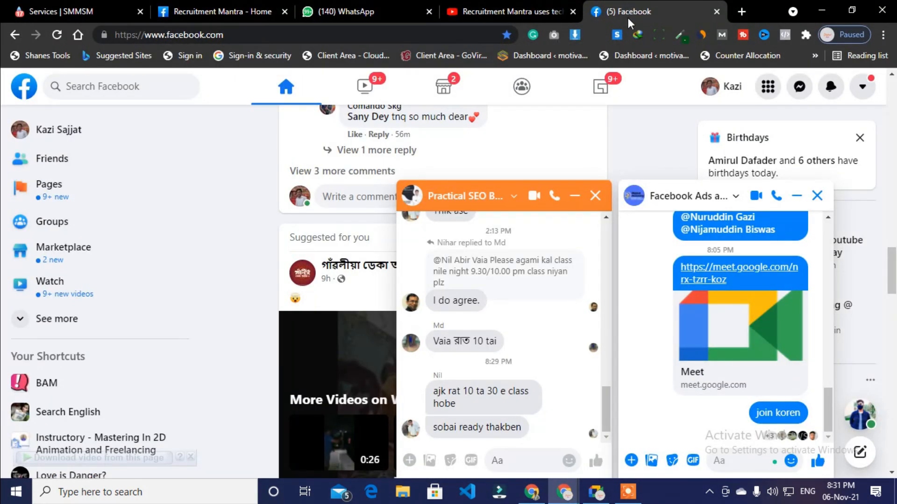
click(817, 196)
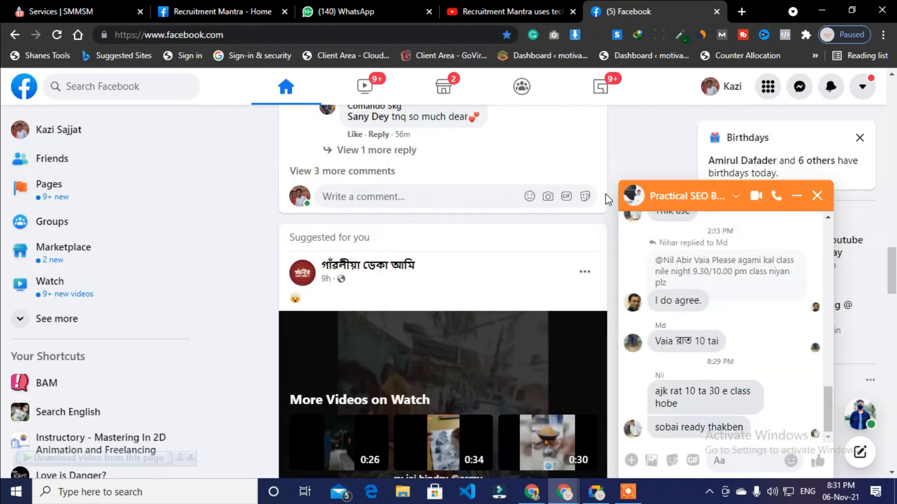
click(817, 196)
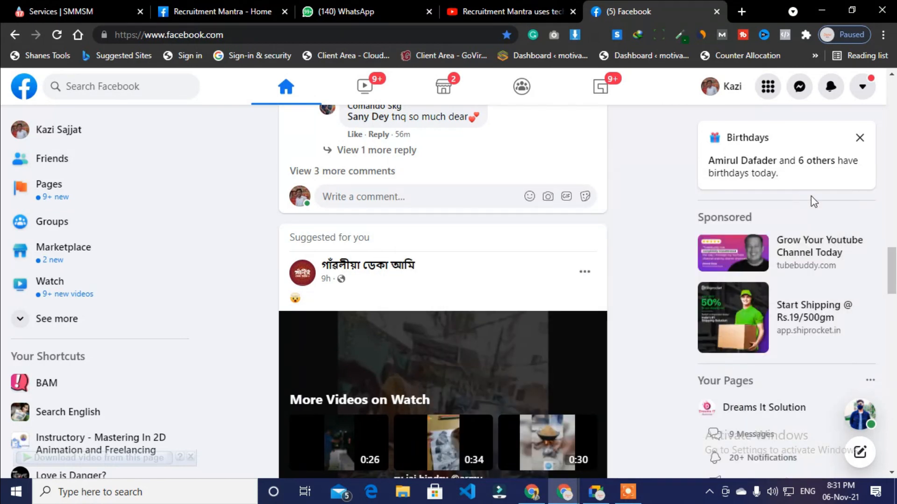
Examine the sponsored Meta for Business post in the news feed and the Sponsored ads beside the feed
scroll(500, 296, down, 5)
scroll(464, 293, down, 8)
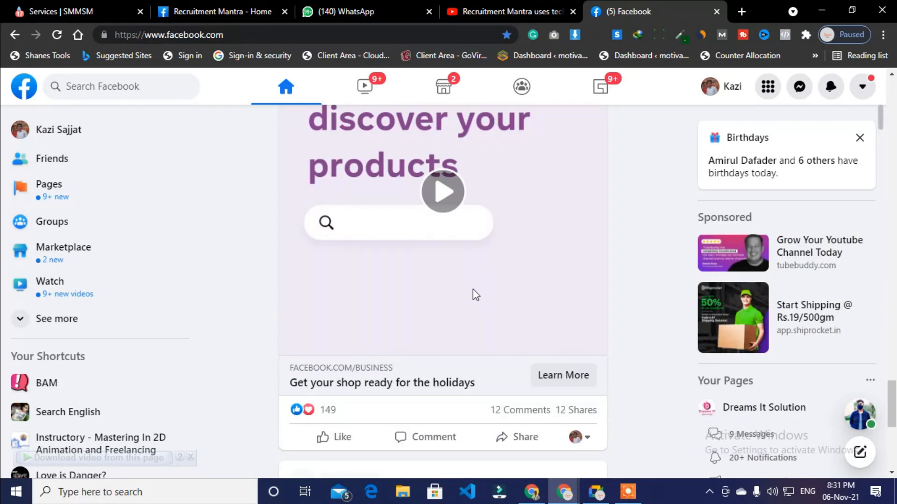
scroll(472, 288, up, 6)
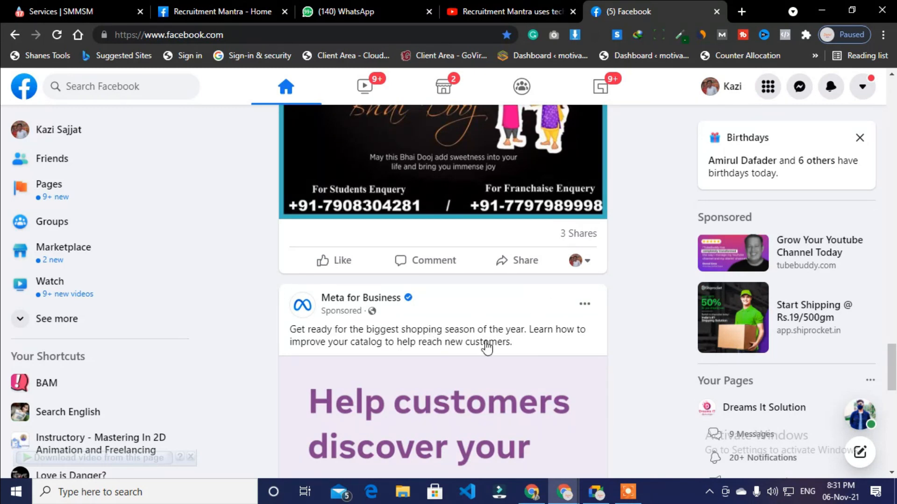
scroll(722, 307, down, 2)
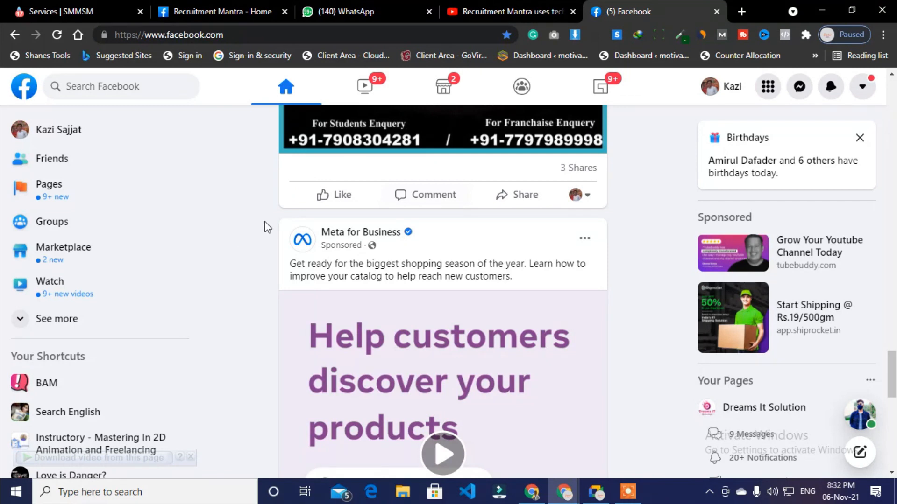
scroll(317, 246, down, 3)
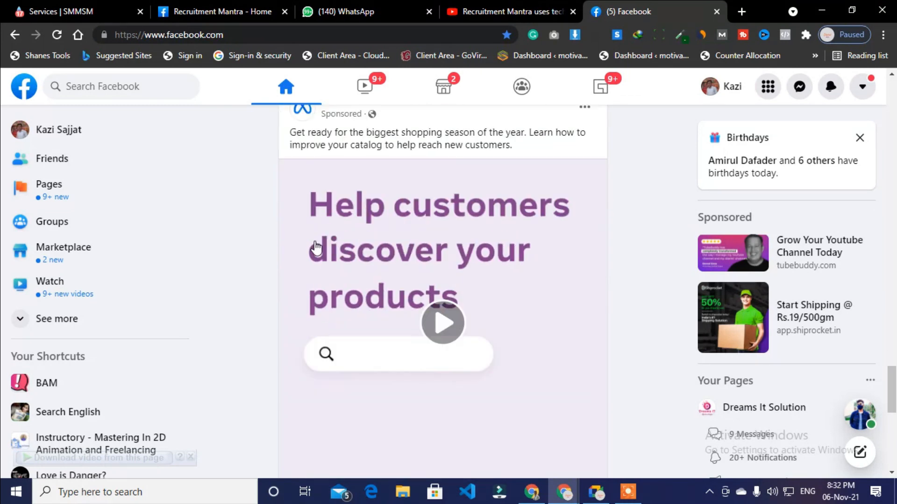
scroll(396, 278, down, 4)
scroll(306, 257, up, 7)
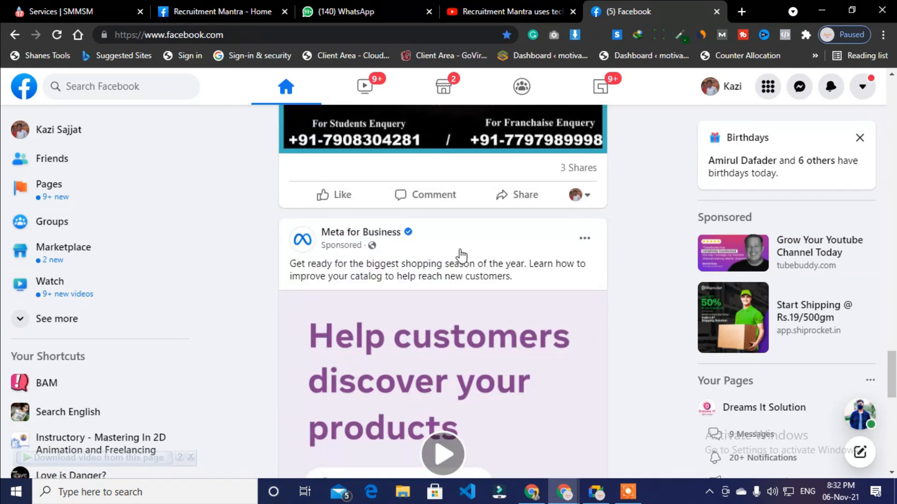
scroll(387, 243, down, 1)
scroll(399, 250, down, 5)
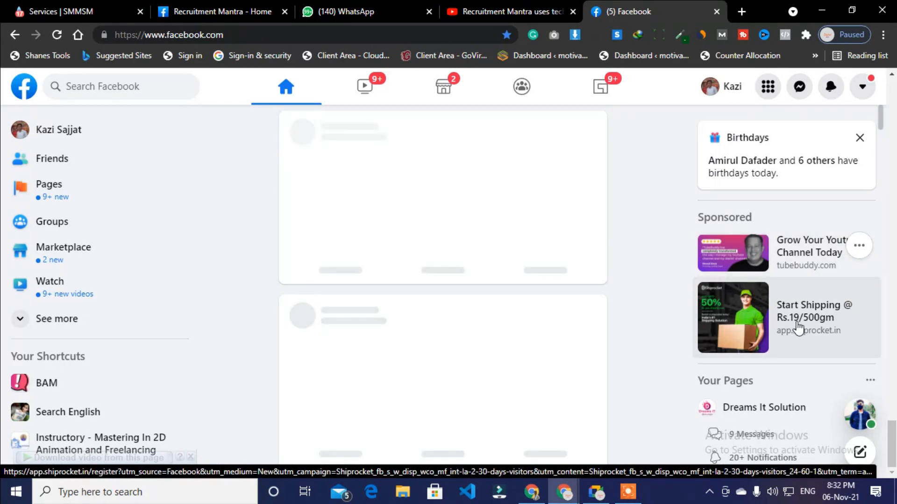
Reload the Facebook home page twice and examine which ads the Sponsored section shows each time
click(56, 34)
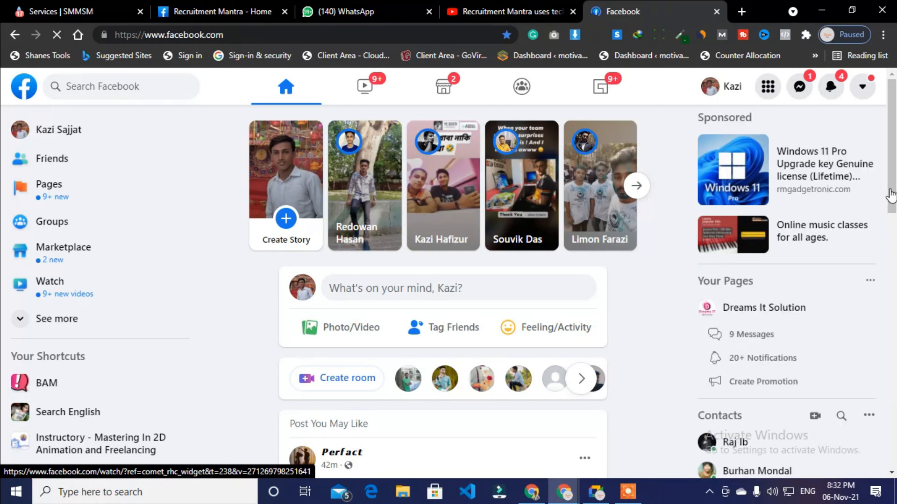
scroll(892, 213, down, 3)
drag(896, 235, 894, 216)
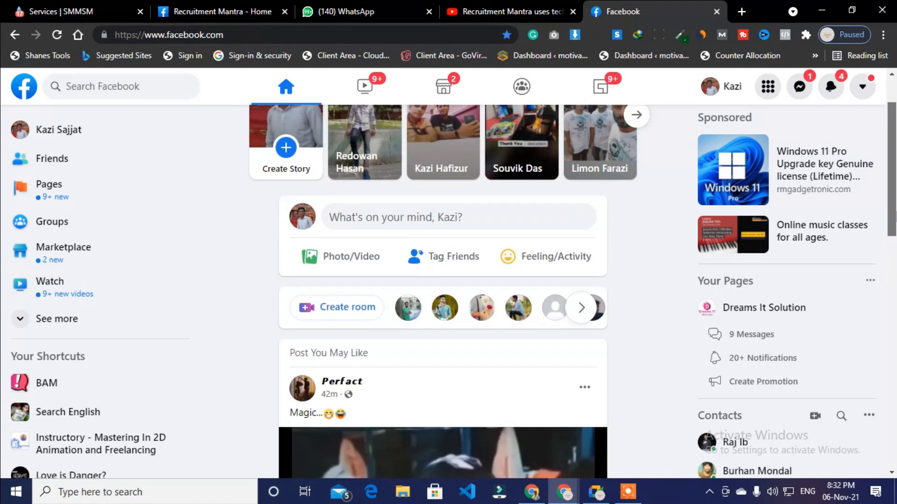
scroll(831, 233, up, 2)
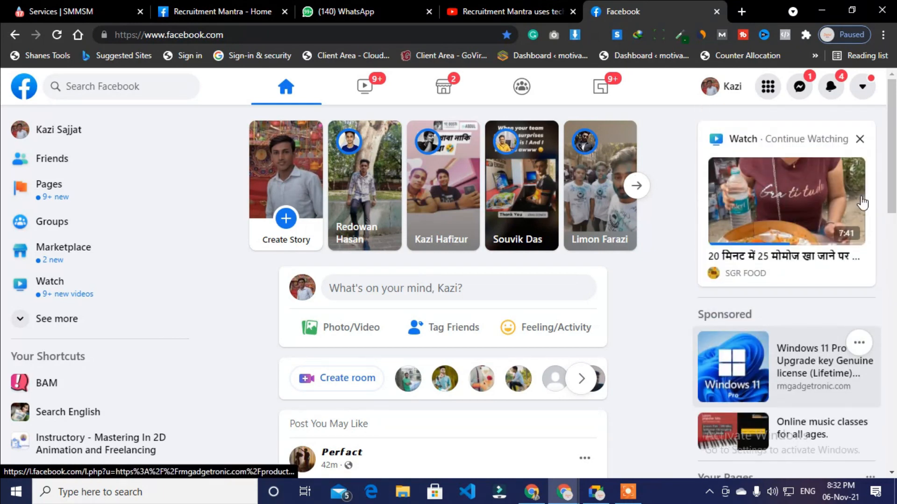
click(57, 34)
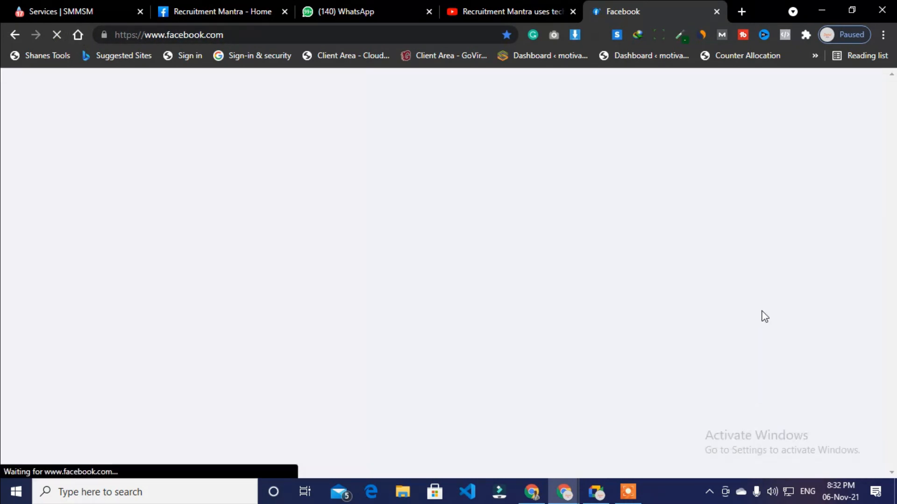
scroll(809, 307, down, 3)
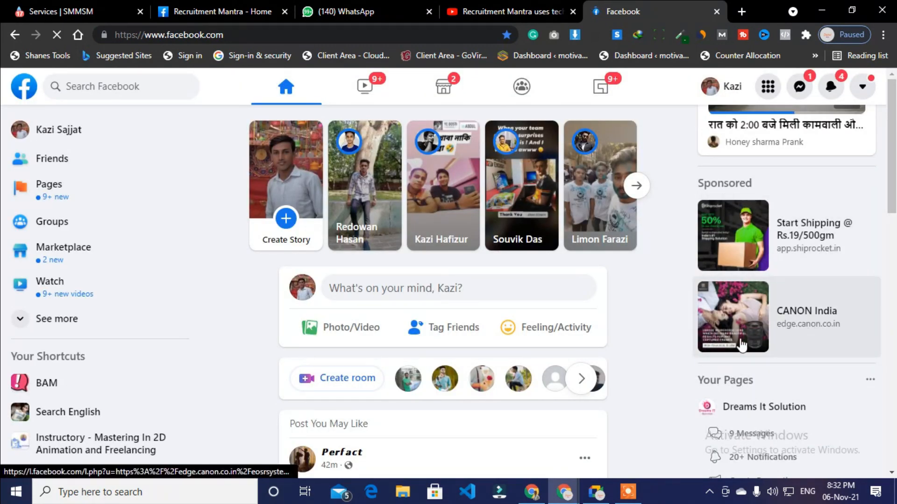
Look through the news feed posts for further examples of business pages and sponsored content
scroll(248, 296, down, 20)
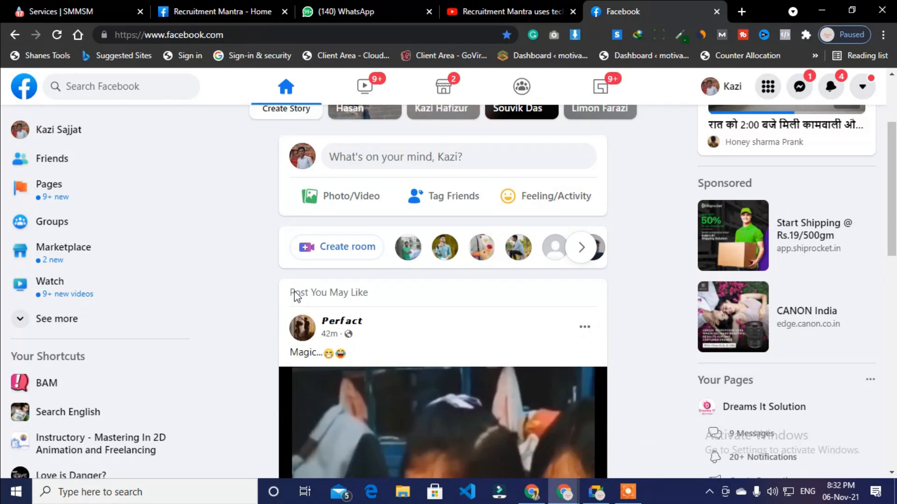
scroll(369, 280, down, 5)
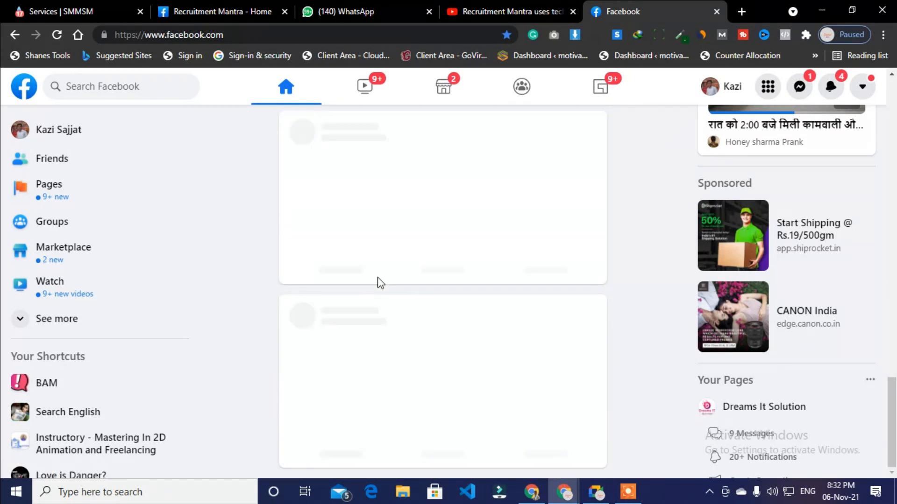
scroll(380, 283, up, 3)
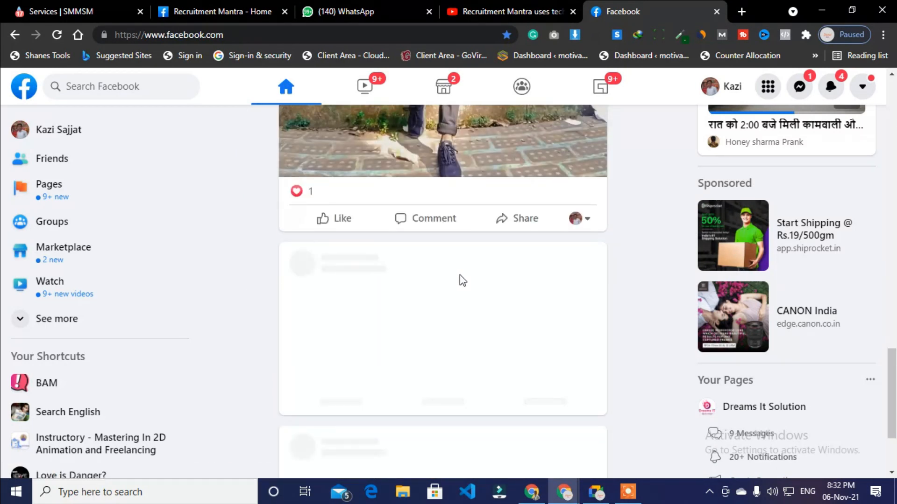
scroll(458, 274, up, 3)
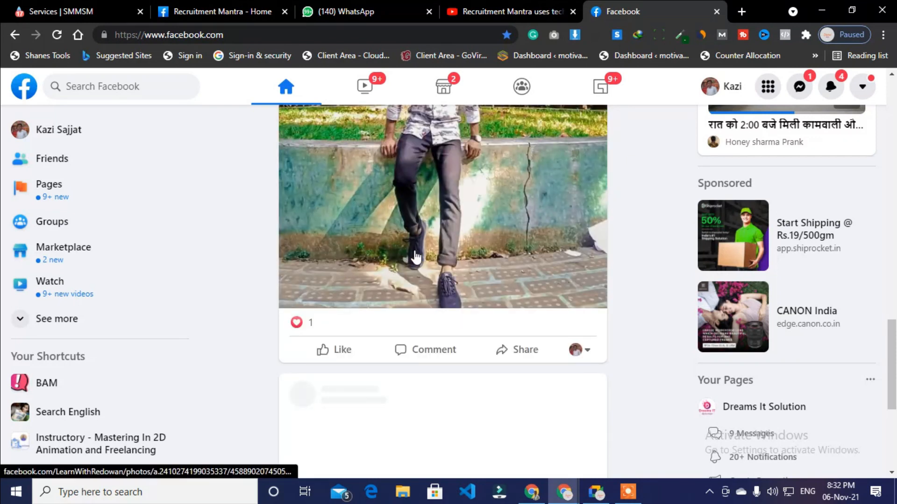
scroll(413, 257, up, 4)
scroll(392, 252, down, 5)
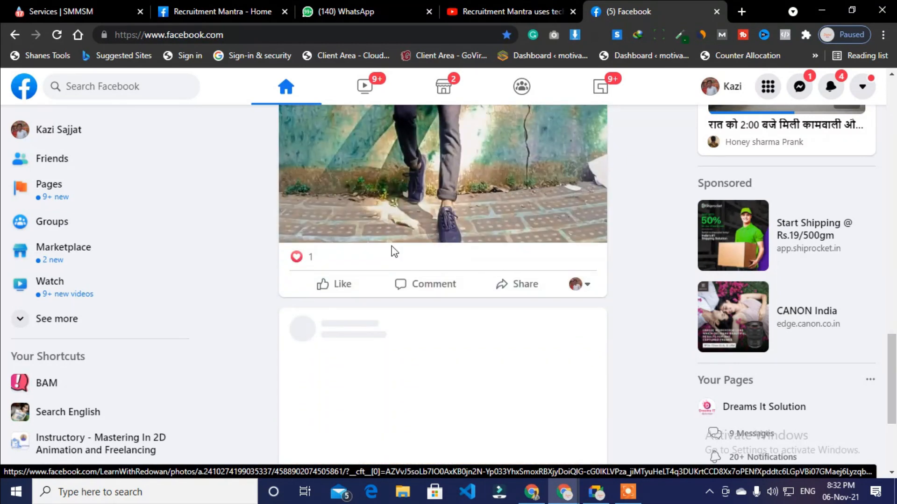
scroll(484, 323, down, 8)
scroll(488, 322, up, 5)
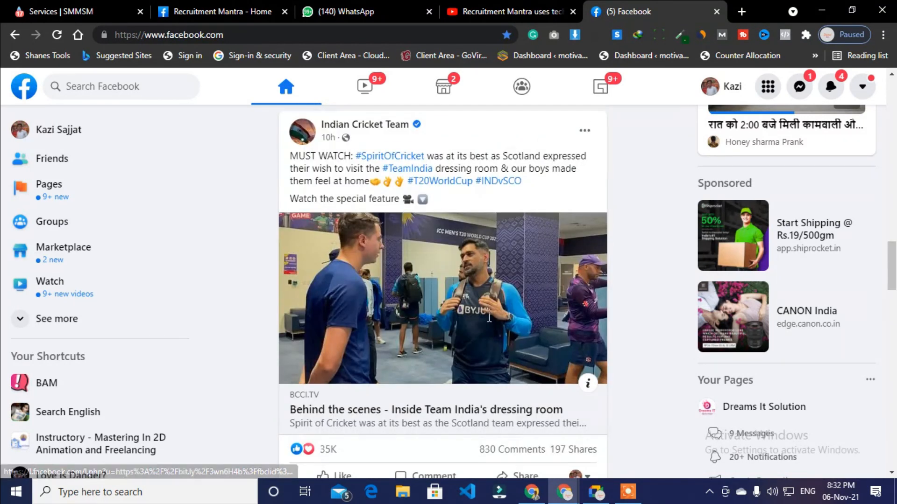
scroll(497, 299, down, 7)
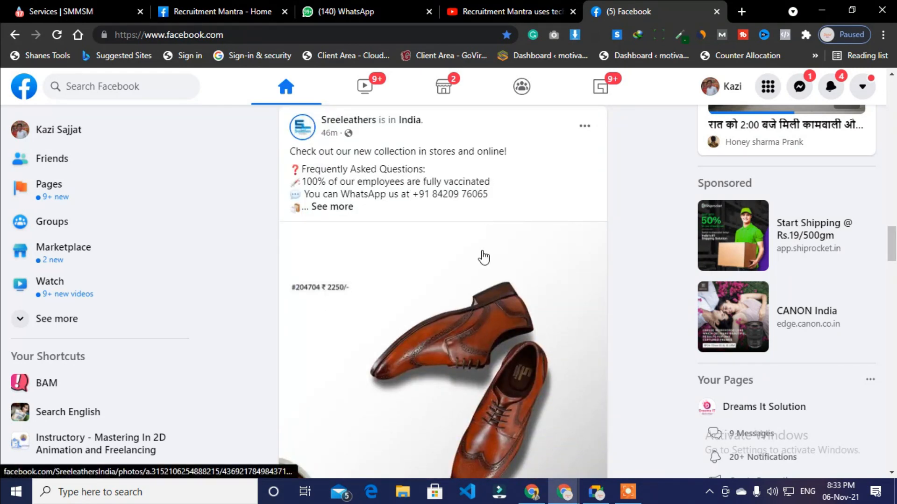
scroll(296, 235, up, 3)
scroll(417, 253, down, 10)
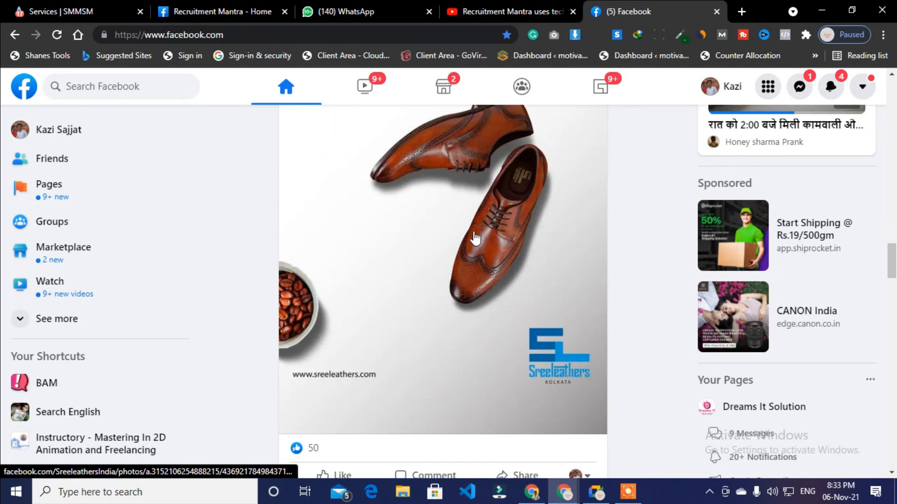
scroll(467, 238, down, 15)
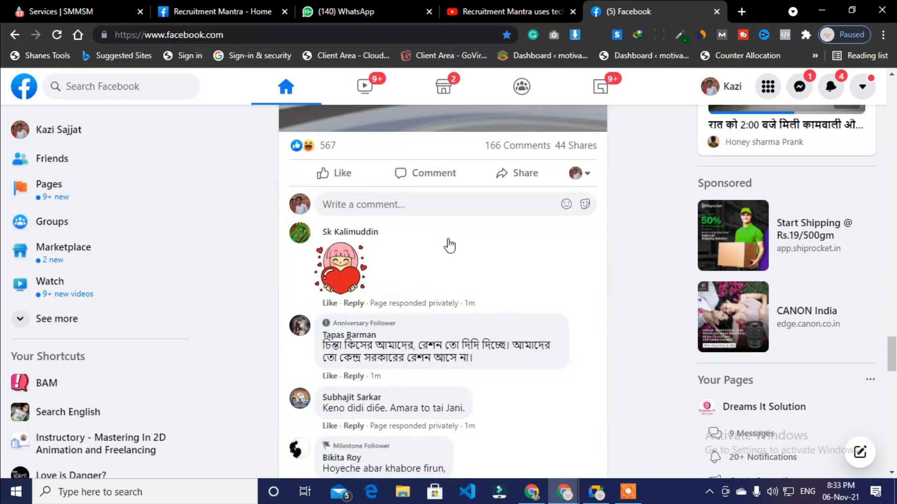
scroll(450, 246, down, 10)
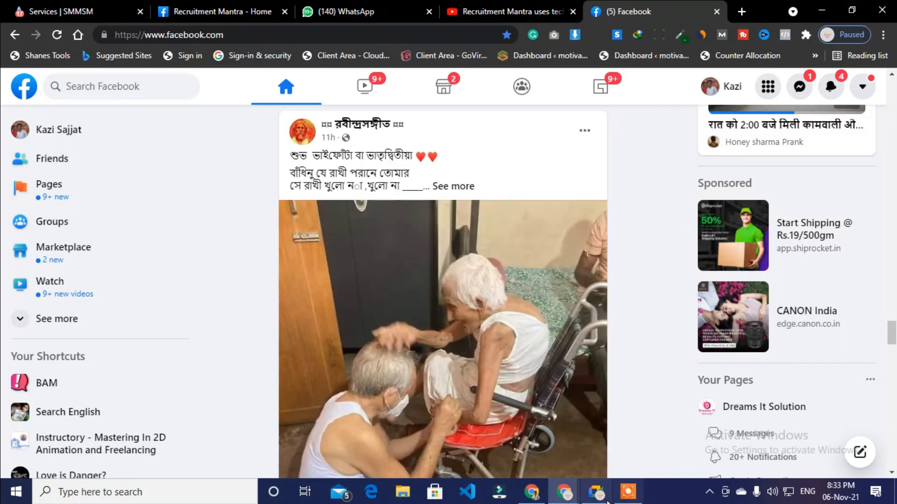
scroll(735, 243, down, 5)
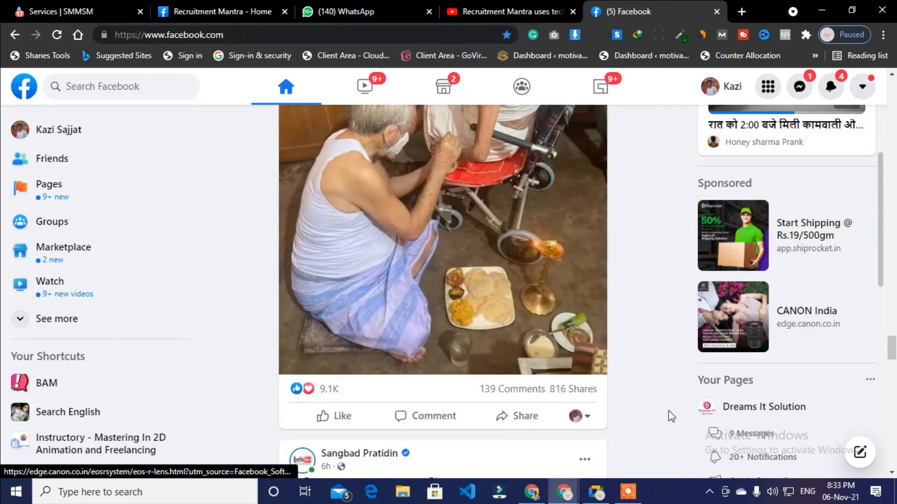
Restart the entire-screen presentation in the Google Meet call and return to the Ads Manager Campaigns page
click(596, 493)
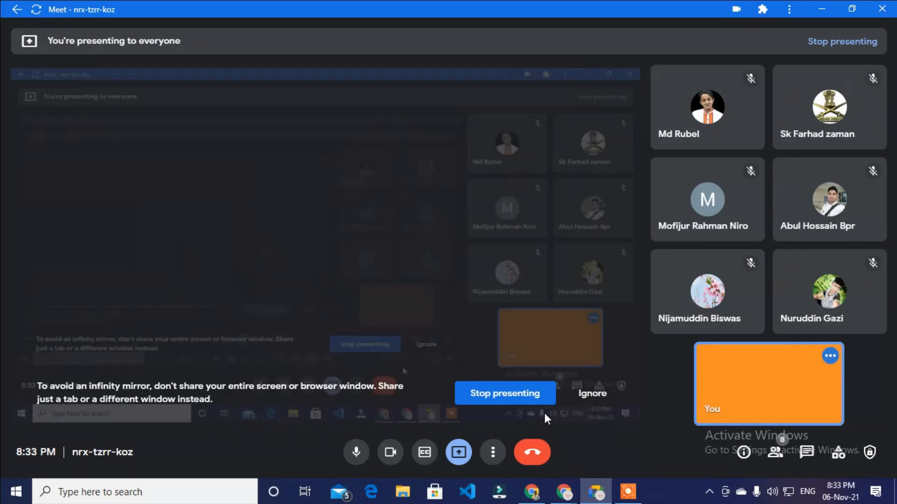
click(530, 394)
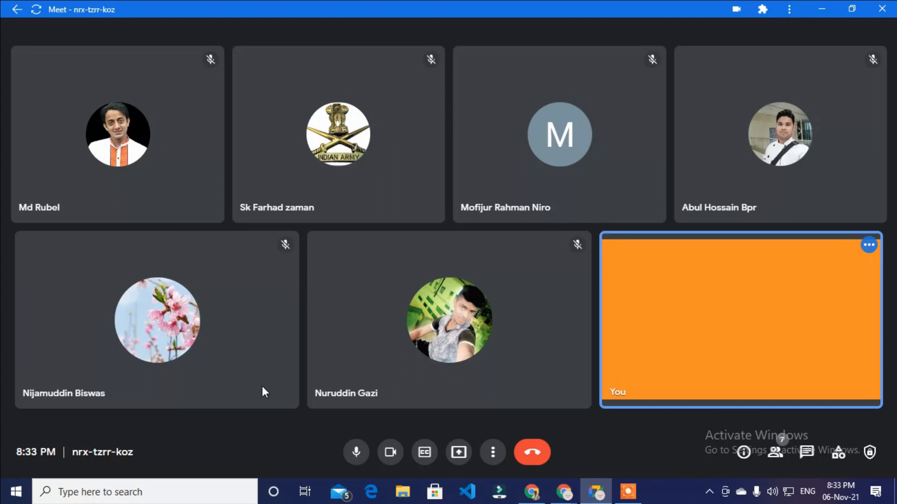
click(462, 455)
click(515, 360)
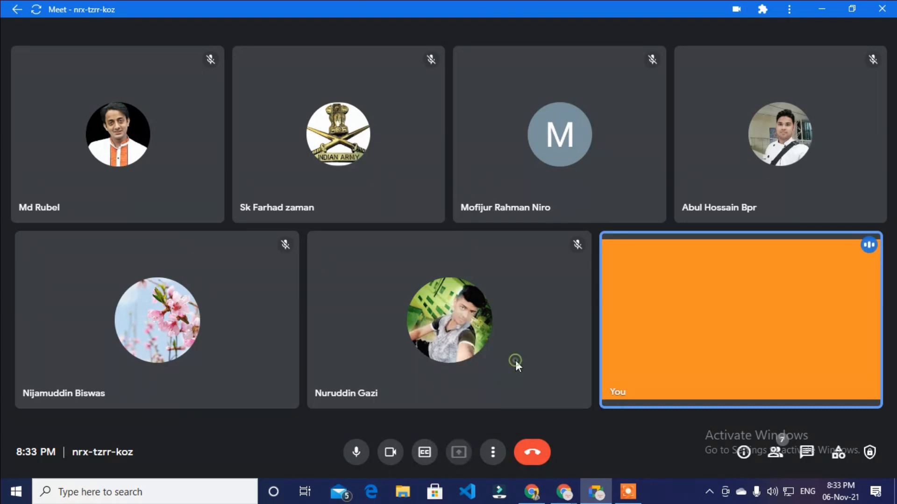
click(451, 134)
click(574, 273)
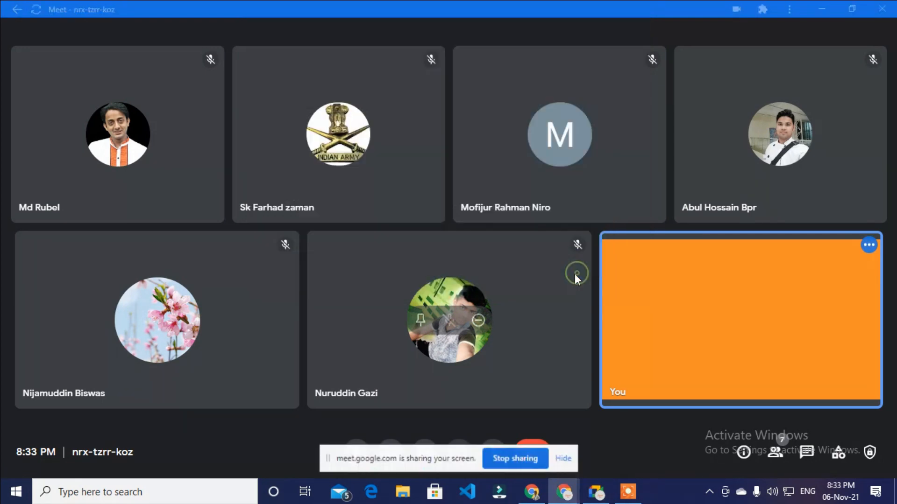
mouse_move(563, 496)
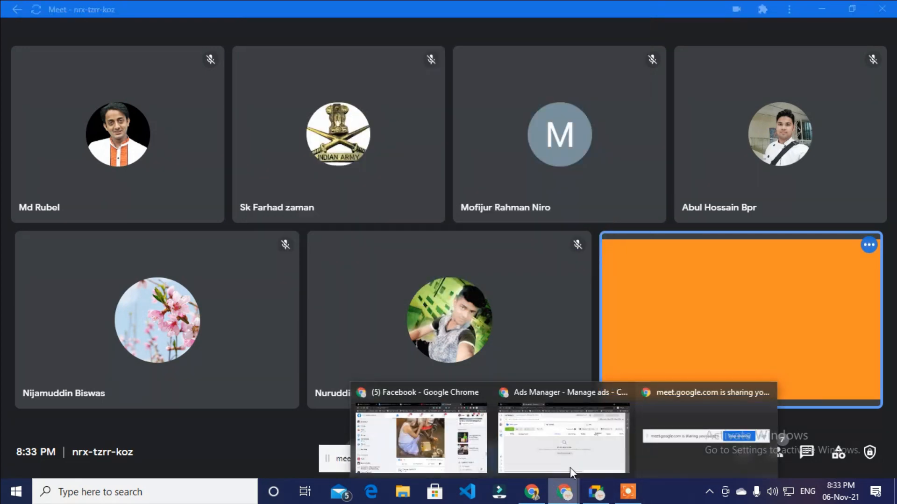
click(570, 467)
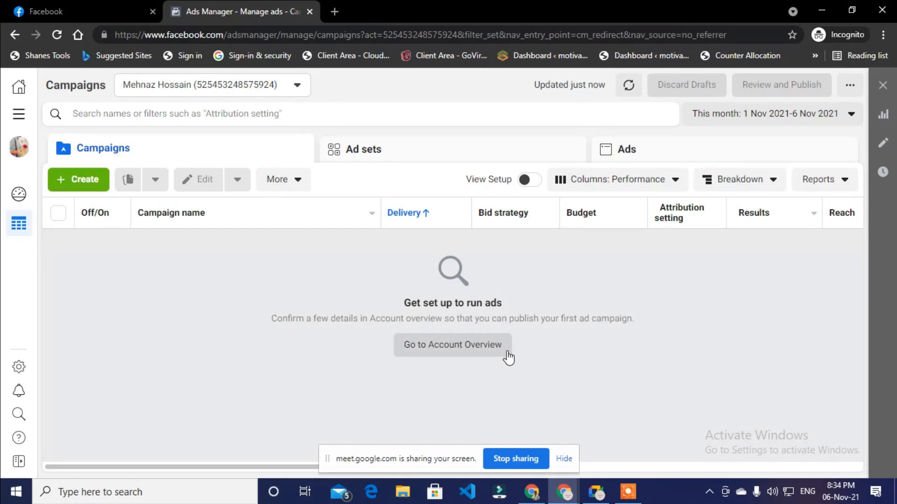
Start a new campaign, hide the screen-sharing notice, and choose Video Views as the campaign objective
click(91, 183)
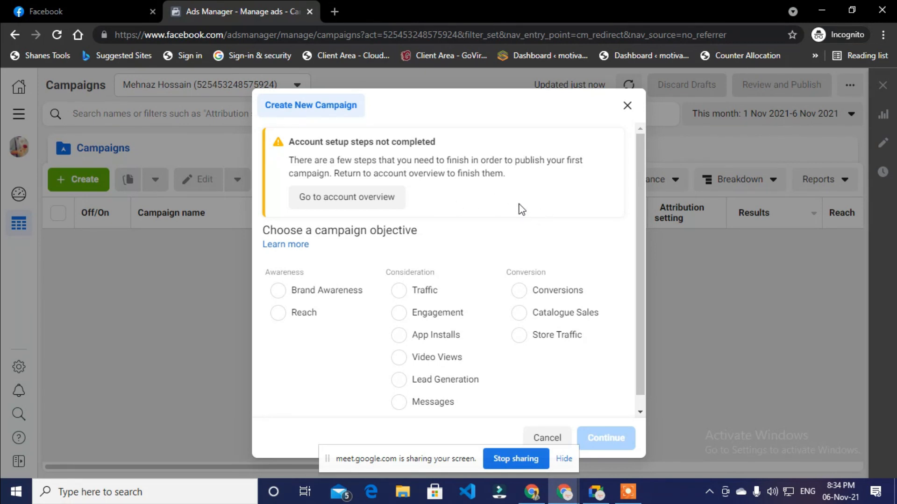
scroll(533, 196, down, 1)
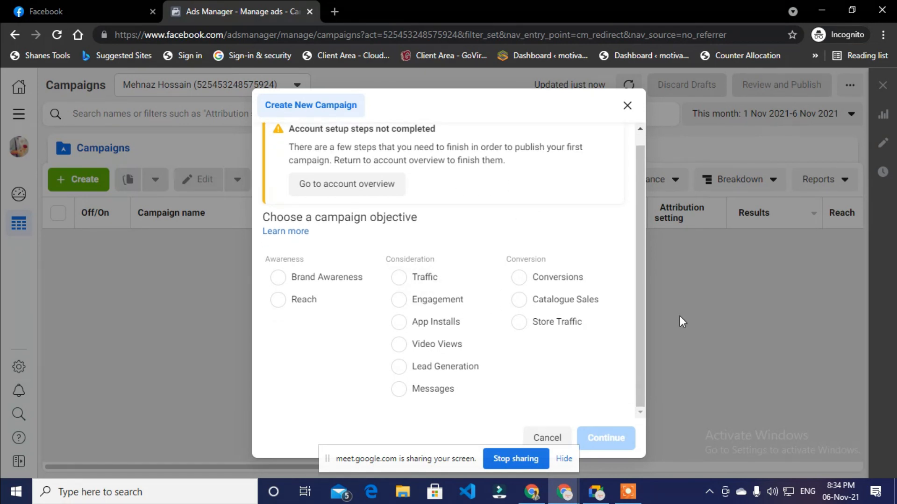
click(564, 459)
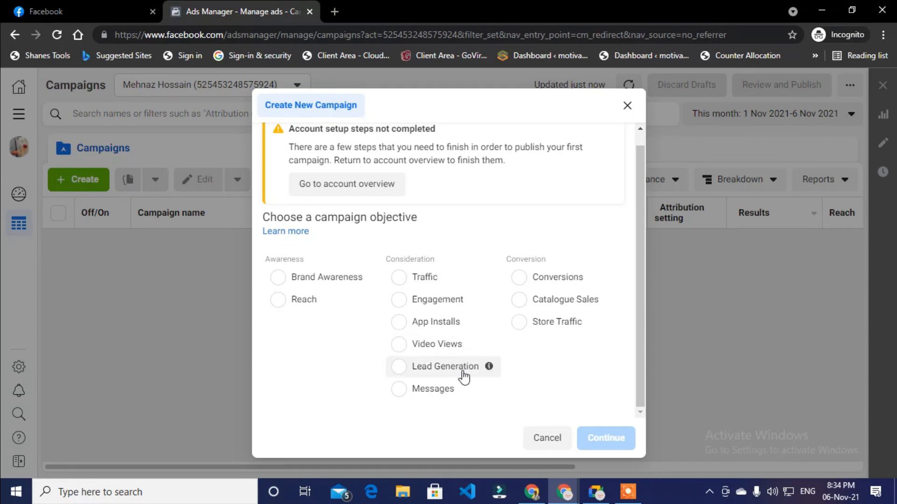
scroll(486, 203, up, 1)
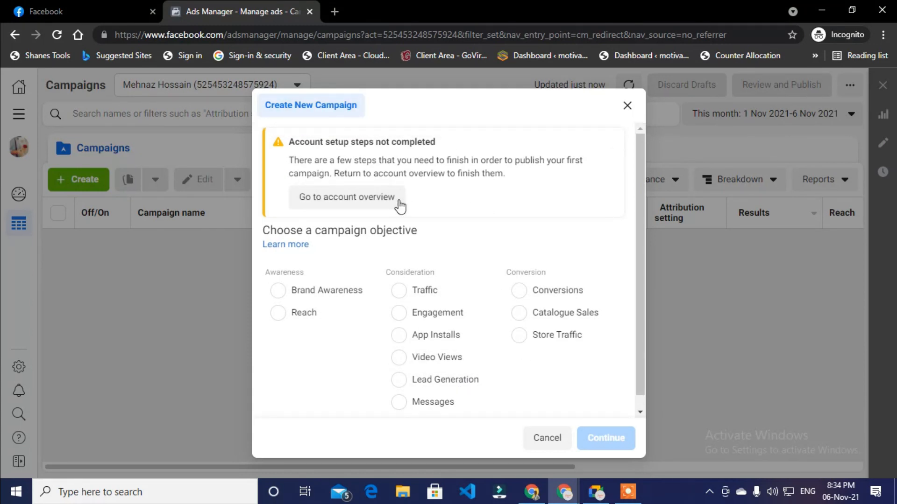
scroll(446, 213, down, 1)
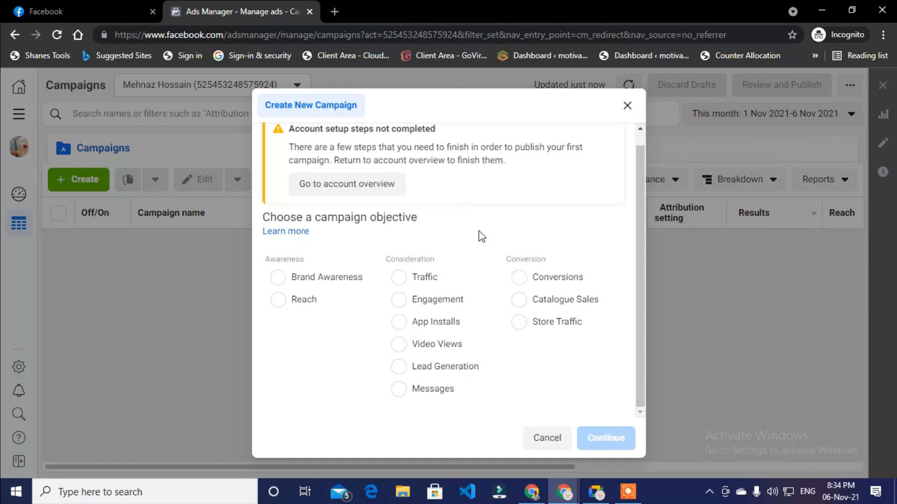
click(401, 345)
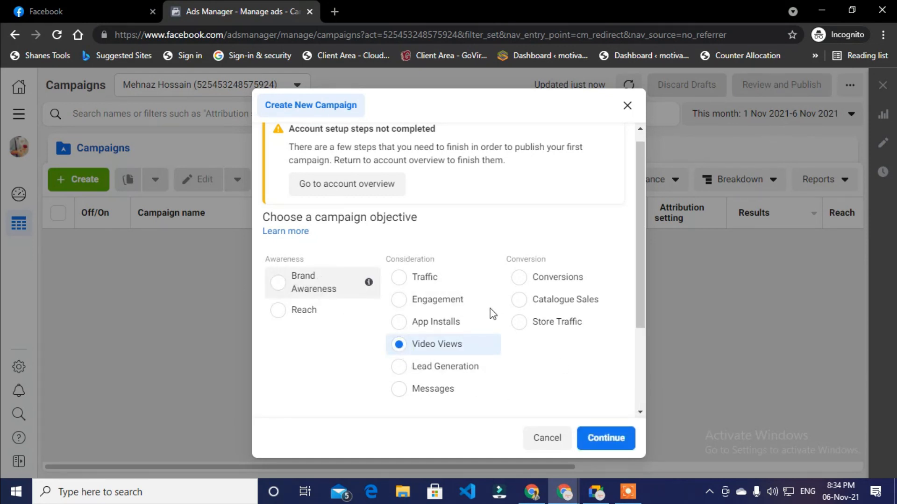
scroll(404, 211, up, 1)
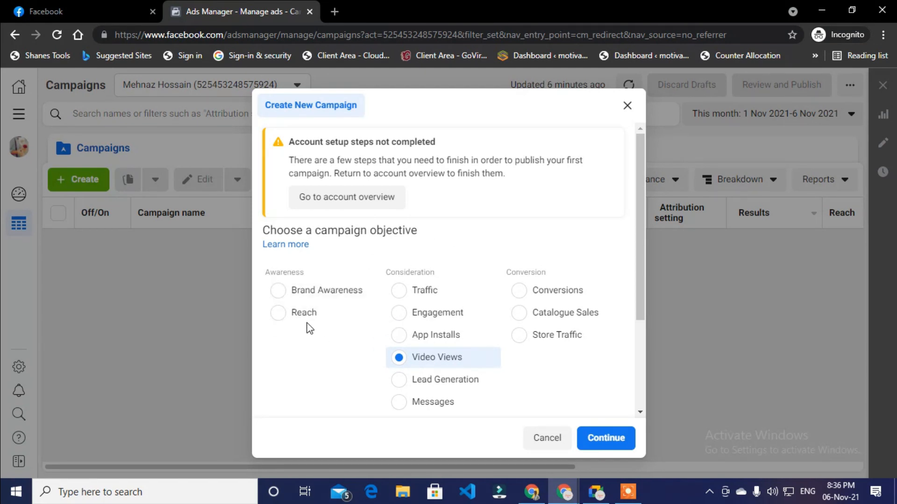
mouse_move(368, 295)
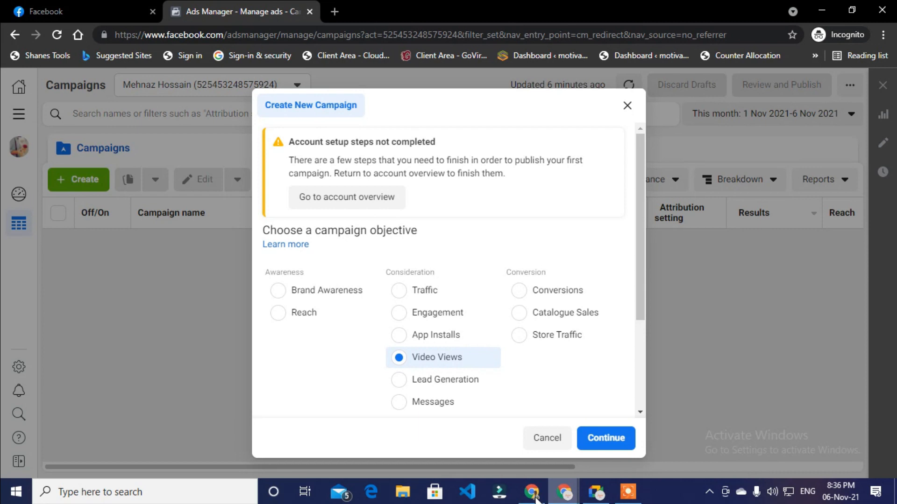
Switch to the other Facebook window and open the sponsored Shiprocket ad beside the news feed
mouse_move(565, 494)
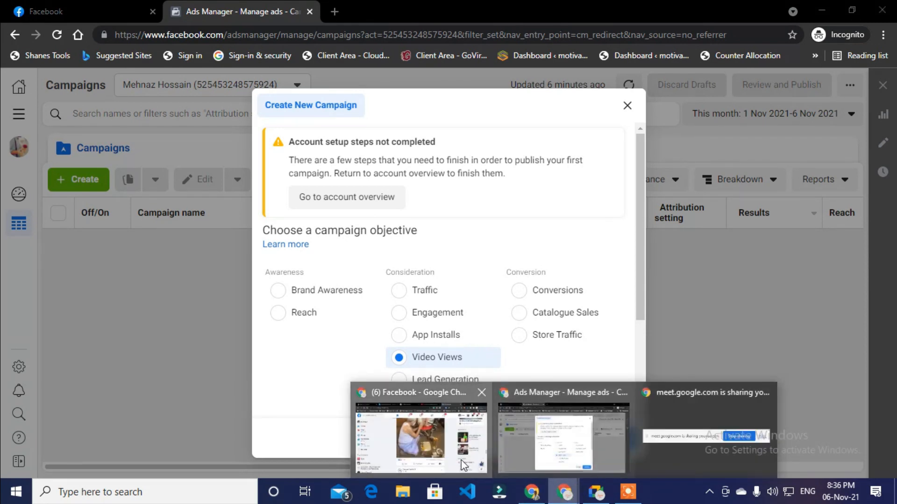
click(420, 418)
click(796, 196)
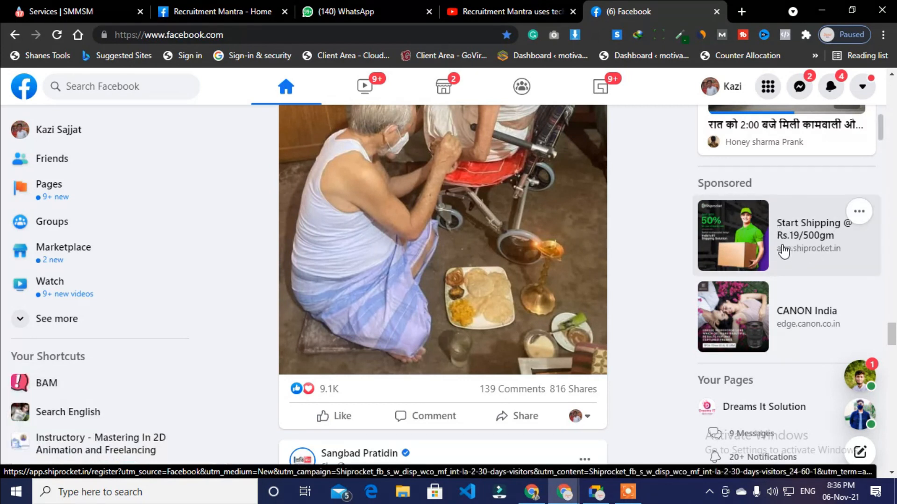
scroll(791, 250, down, 2)
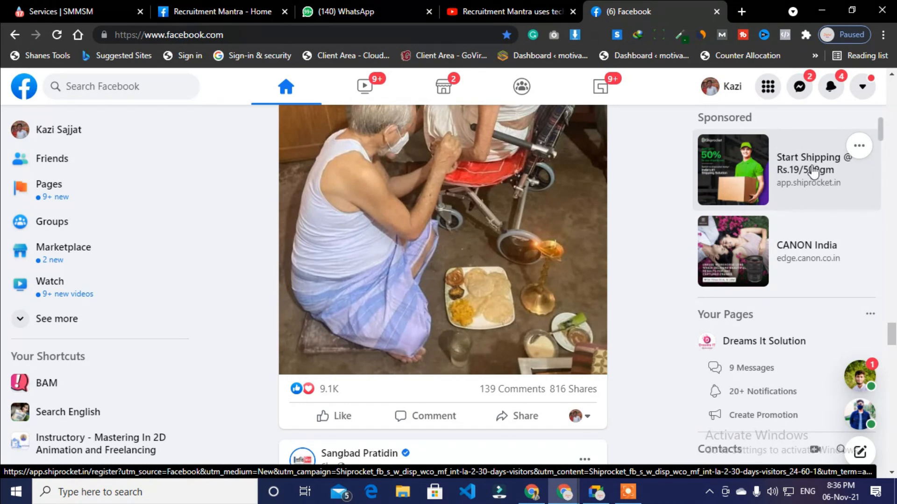
click(813, 171)
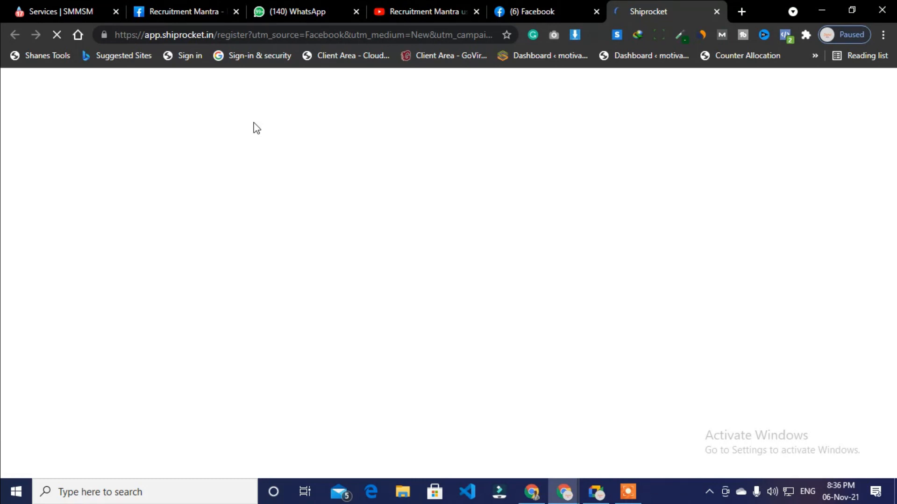
Open the sponsored CANON India ad from Facebook and look through the Canon and Shiprocket landing pages
click(547, 4)
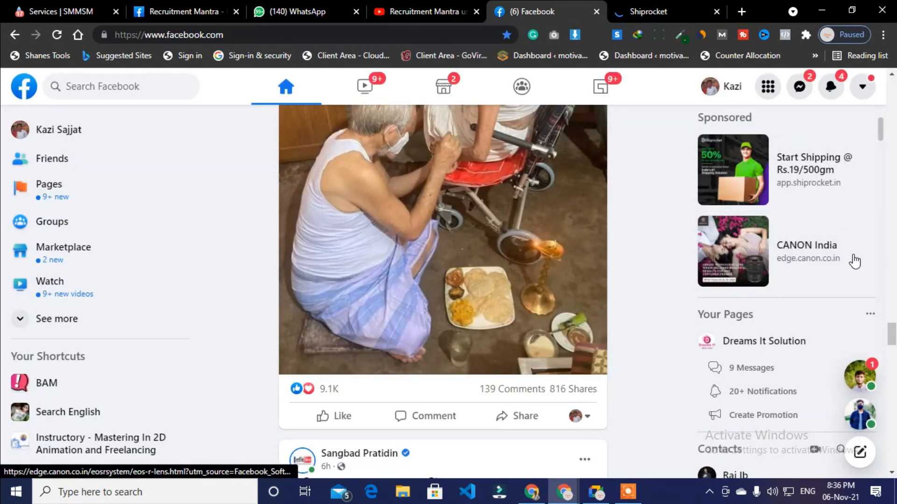
click(811, 247)
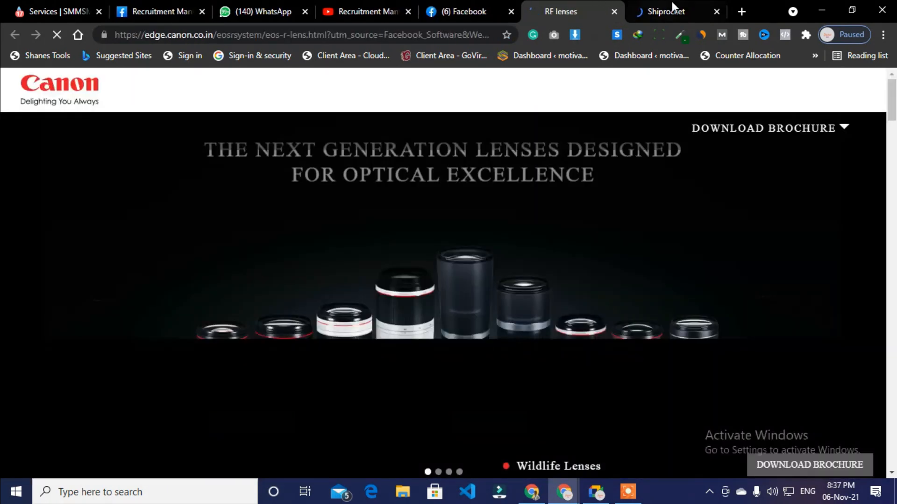
scroll(394, 197, down, 10)
scroll(430, 211, up, 8)
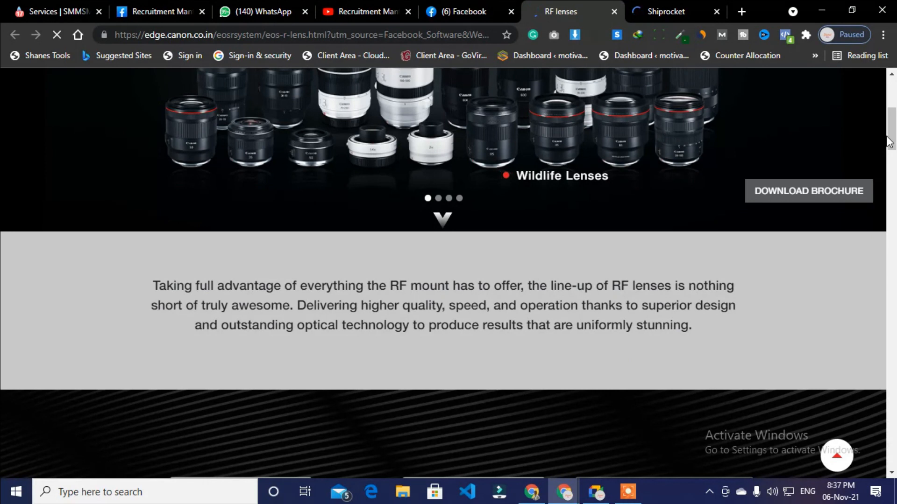
scroll(733, 83, down, 6)
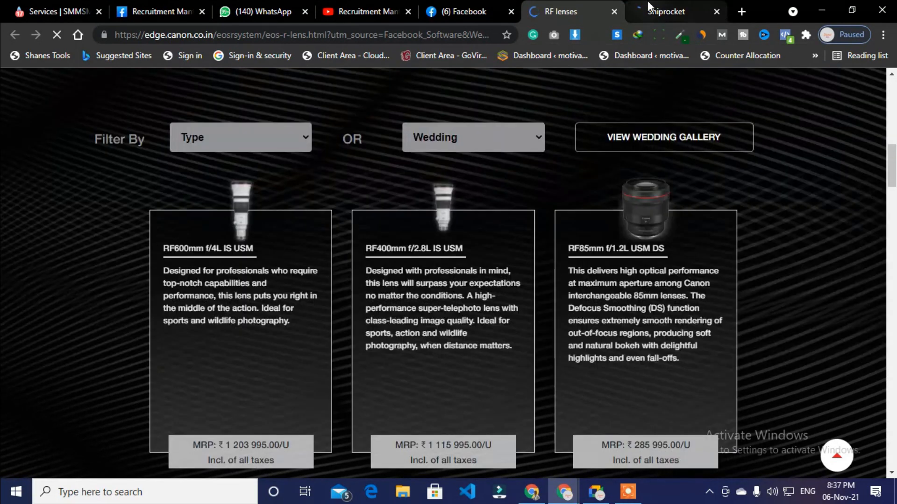
click(647, 1)
scroll(426, 182, down, 7)
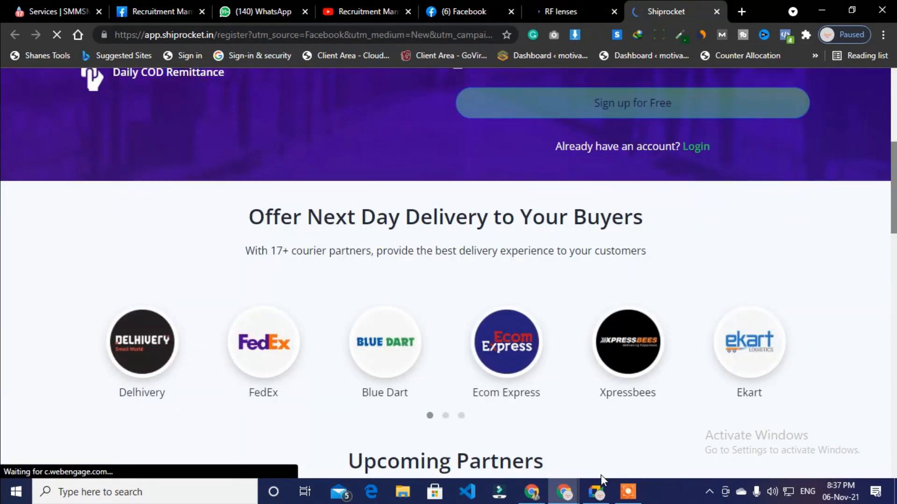
Return to the new campaign in Ads Manager and choose the Traffic objective to show its description
mouse_move(563, 495)
click(564, 449)
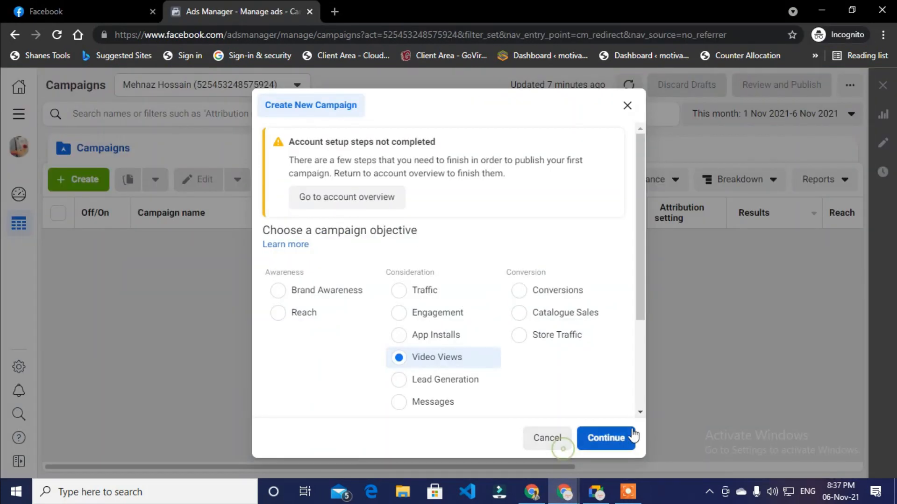
click(400, 291)
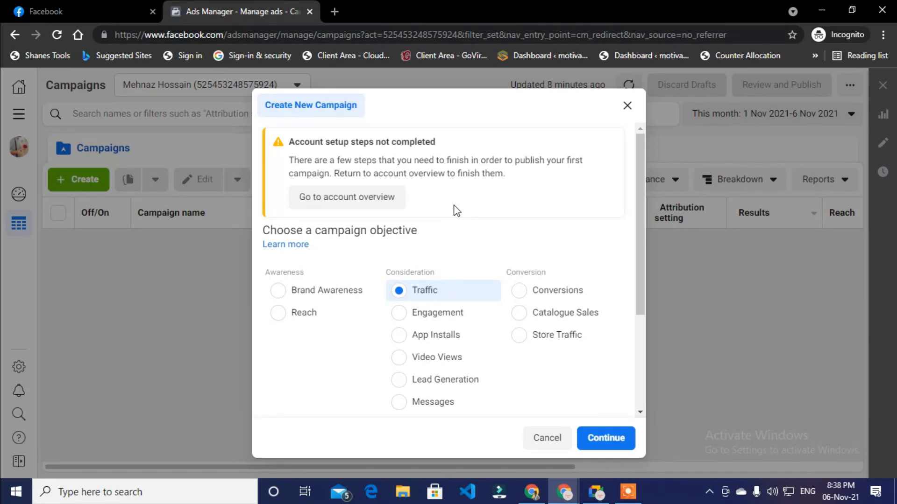
scroll(458, 213, down, 3)
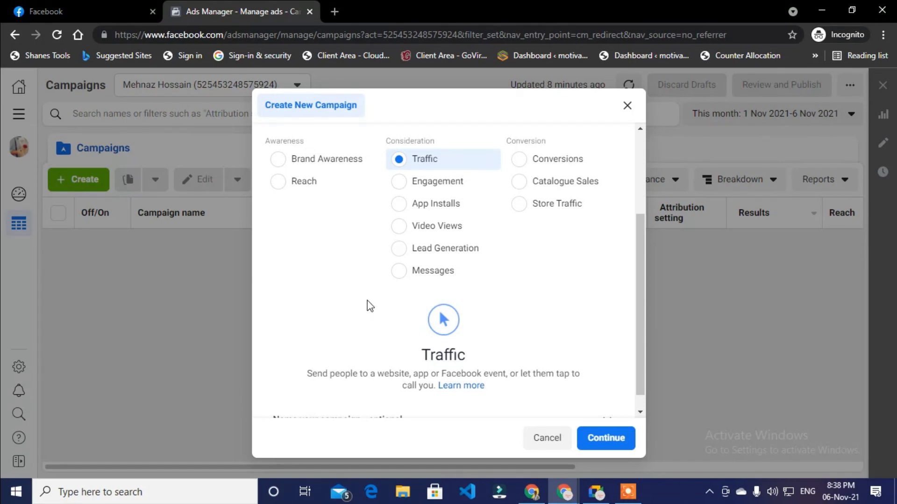
Choose the Engagement objective and review its description and engagement types against the list of campaign objectives
click(399, 187)
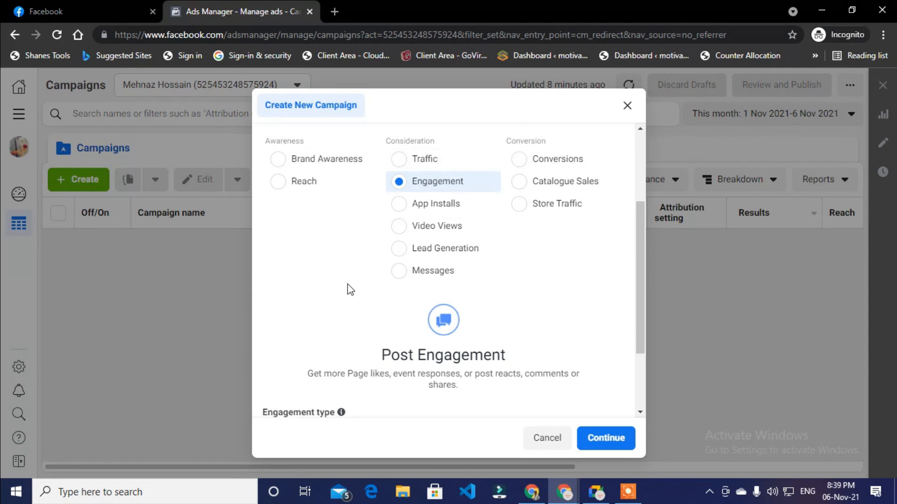
scroll(358, 282, down, 2)
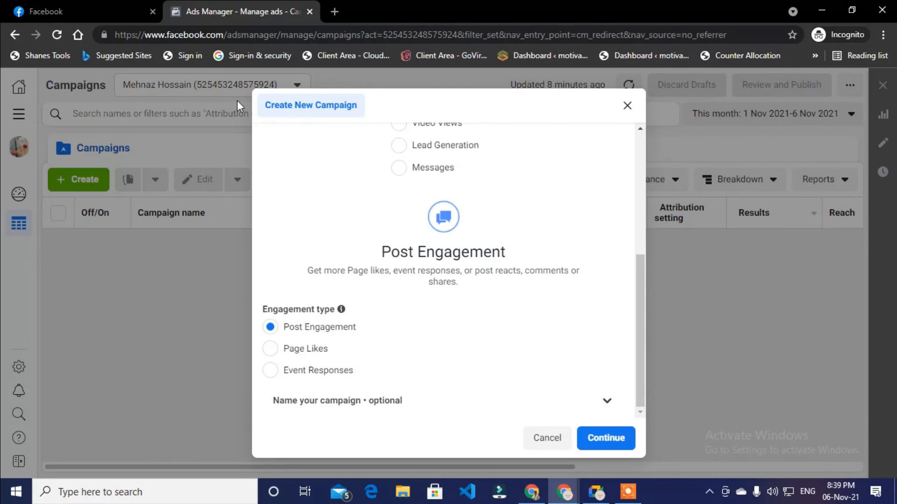
scroll(366, 216, up, 4)
scroll(366, 216, down, 4)
scroll(401, 294, up, 4)
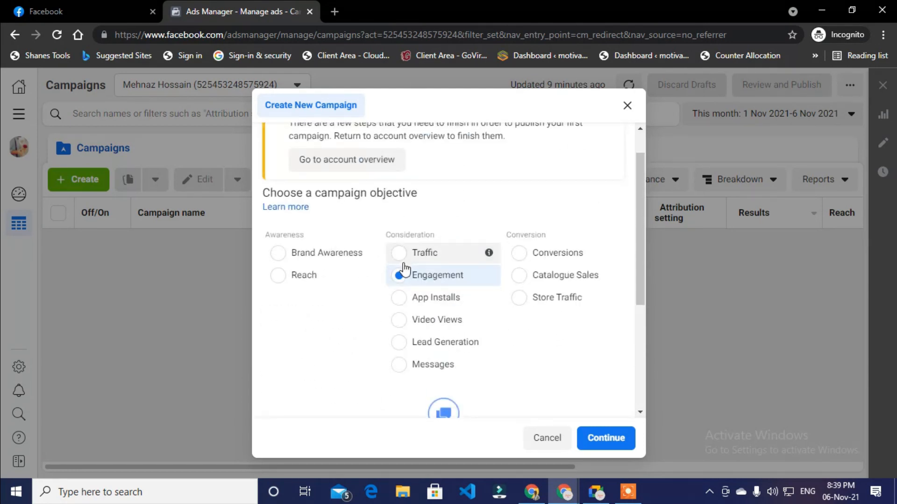
scroll(382, 333, down, 4)
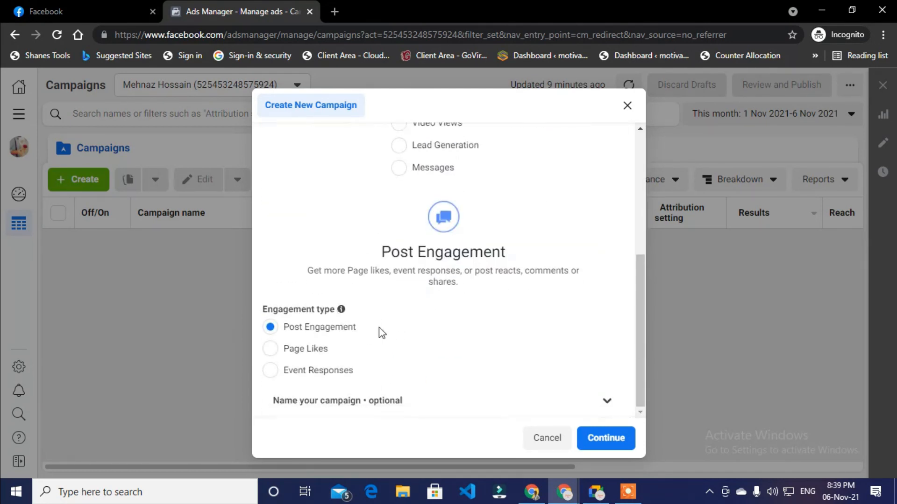
scroll(352, 318, up, 3)
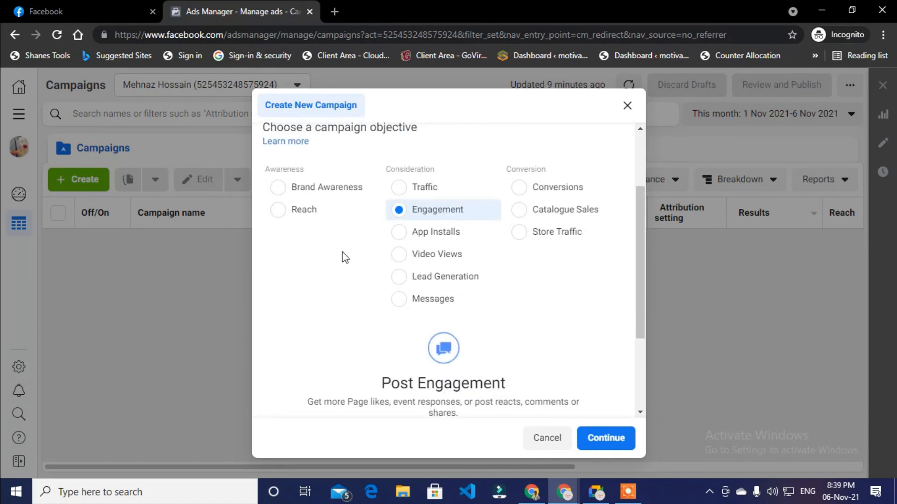
scroll(346, 256, down, 3)
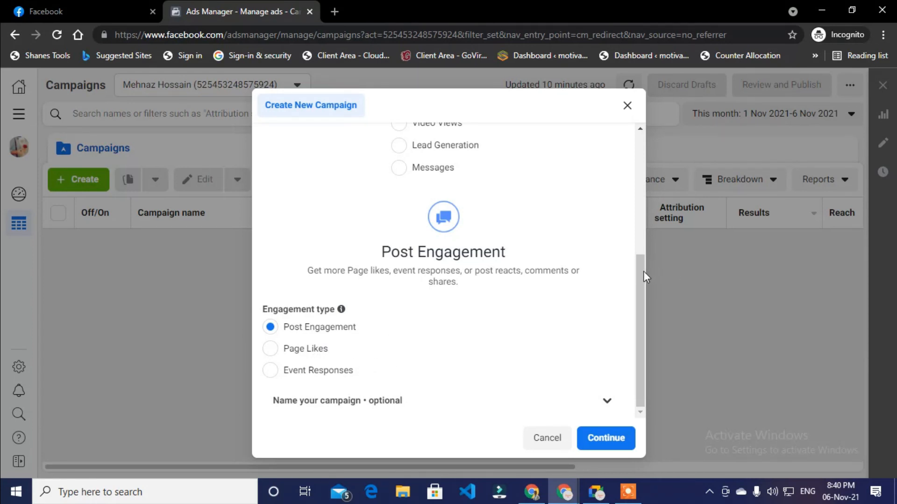
Examine the remaining Consideration objectives, from App Installs and Video Views to Lead Generation and Messages
drag(639, 281, 654, 189)
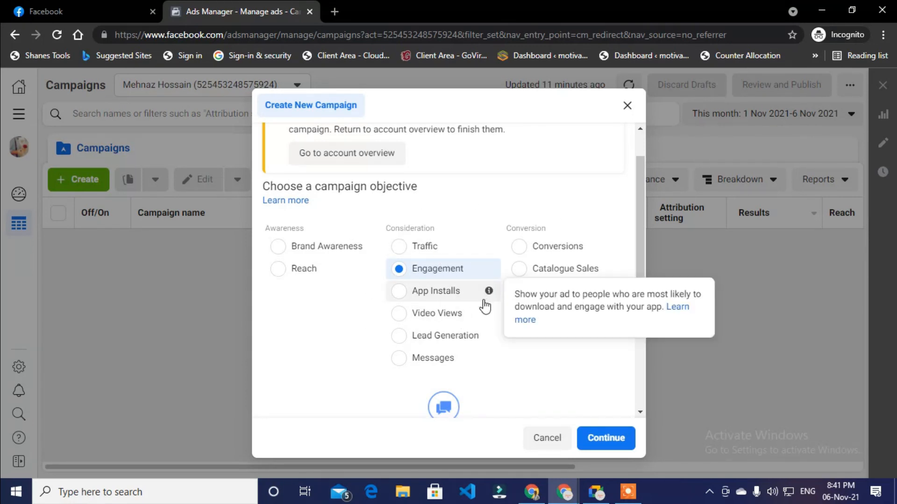
mouse_move(489, 343)
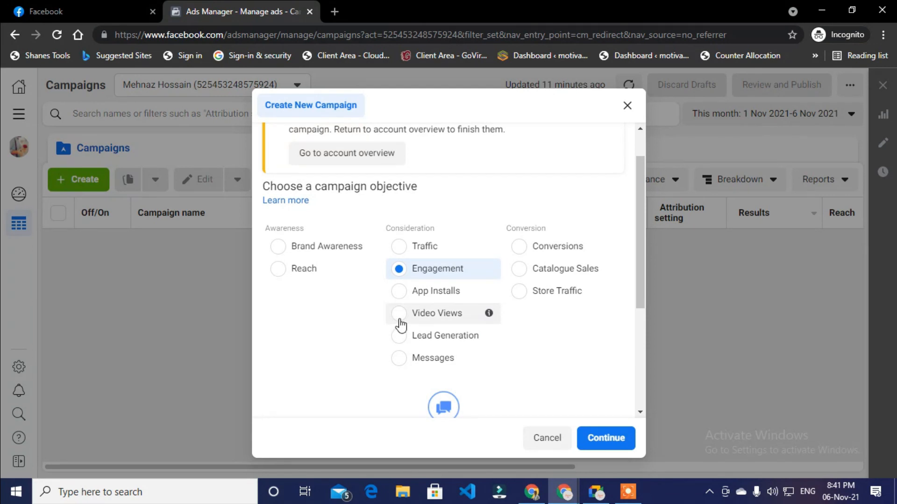
scroll(420, 311, down, 1)
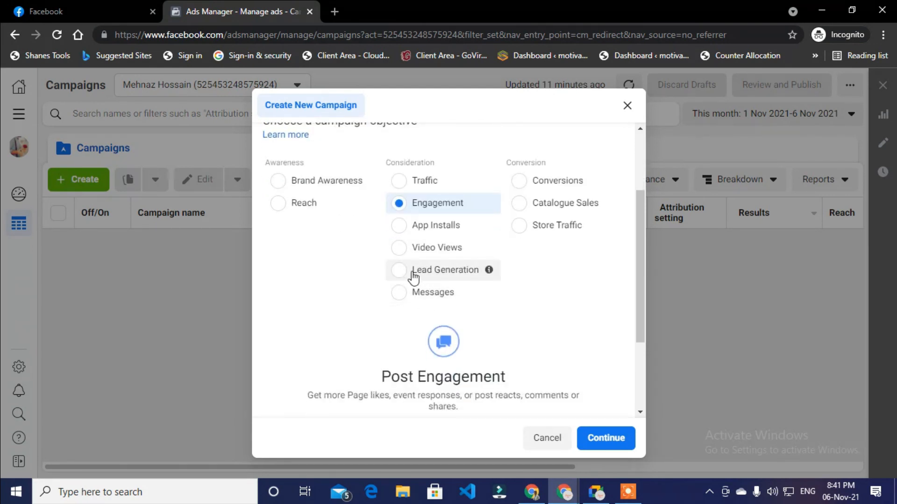
mouse_move(502, 303)
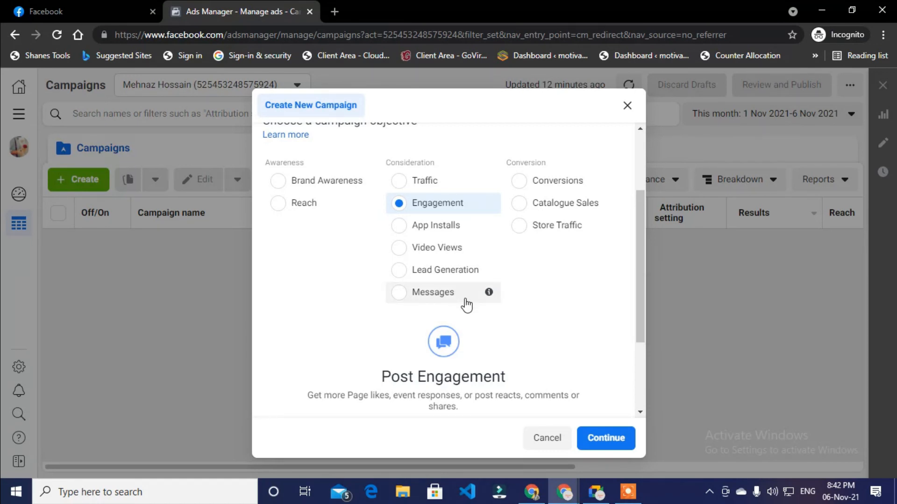
Search Google in a new tab for "facbook leadgenation camaping"
click(334, 11)
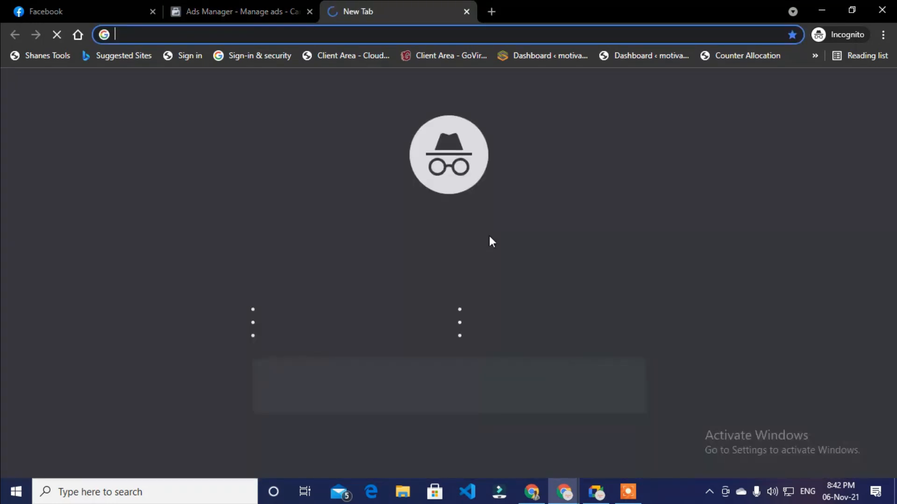
text(fac)
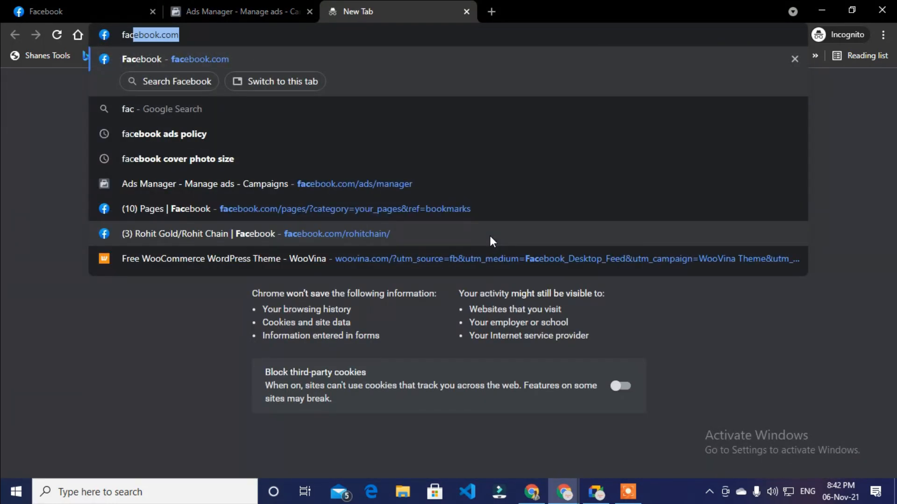
text(book)
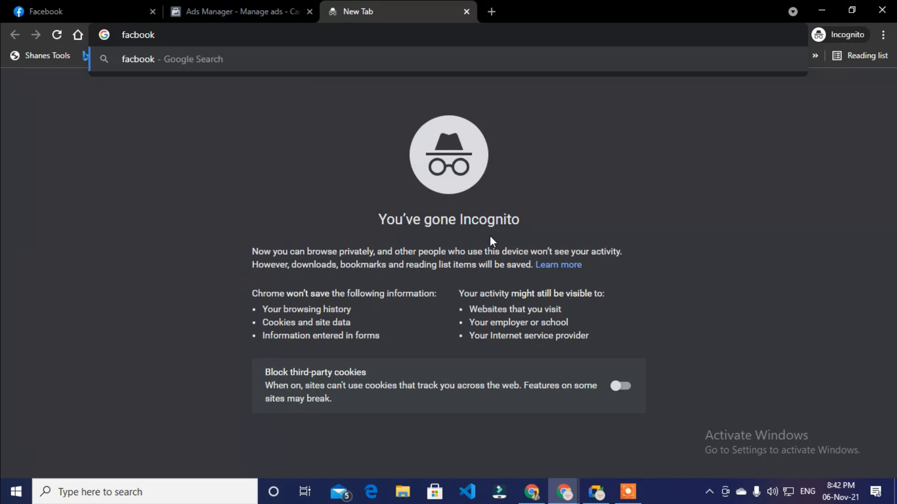
text(leadge)
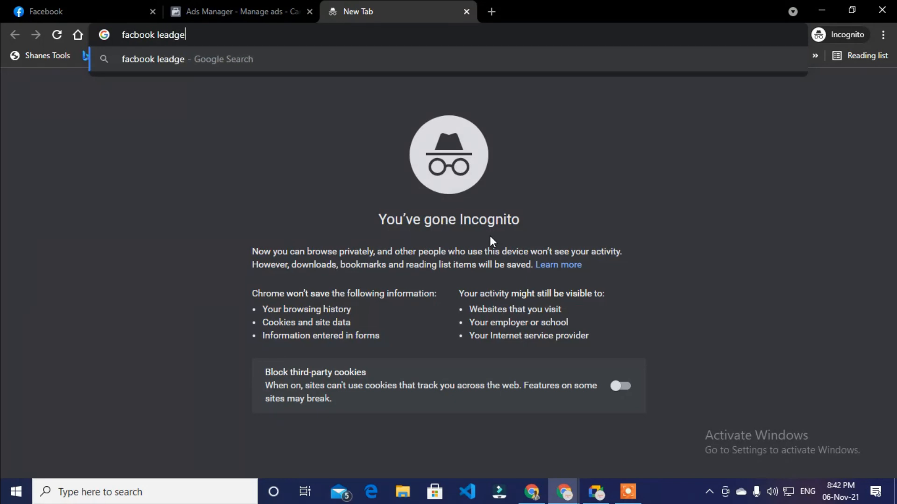
text(nation )
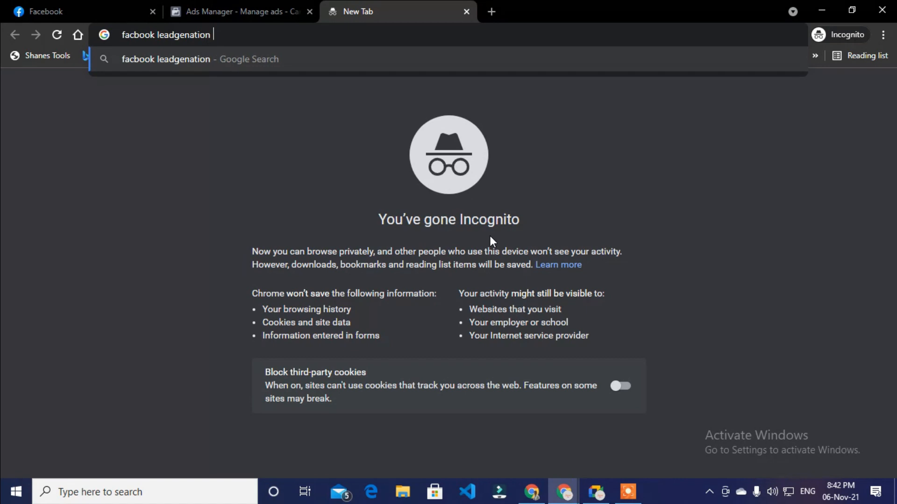
text(camaping)
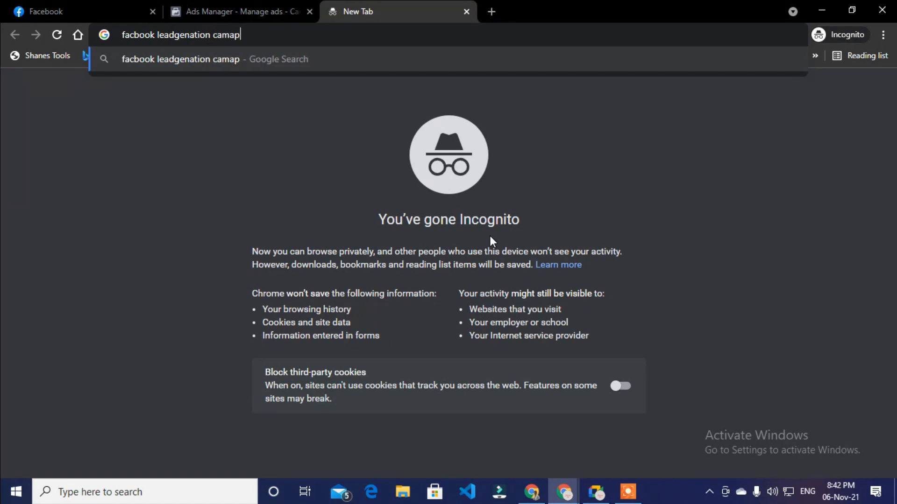
key(Return)
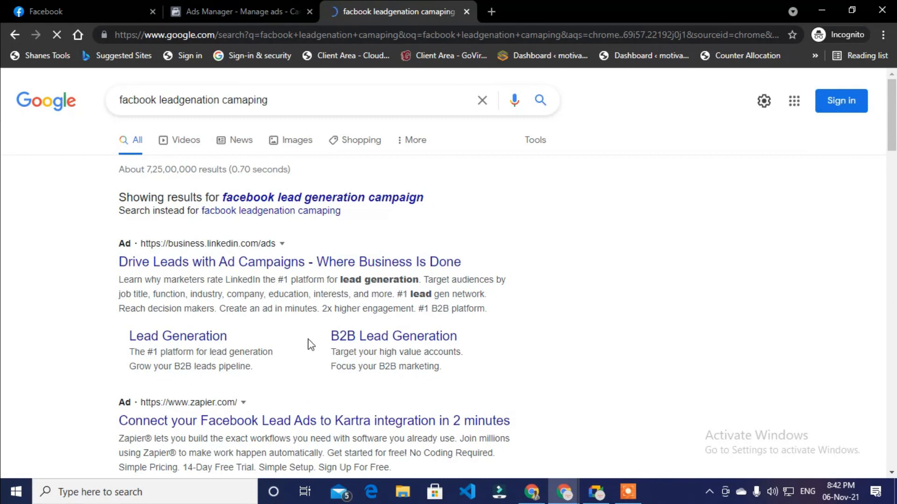
Show the image results, open WordStream's "Cost per Lead on Facebook Ads" example and its article, and look through the related images
scroll(309, 341, down, 2)
scroll(278, 268, up, 2)
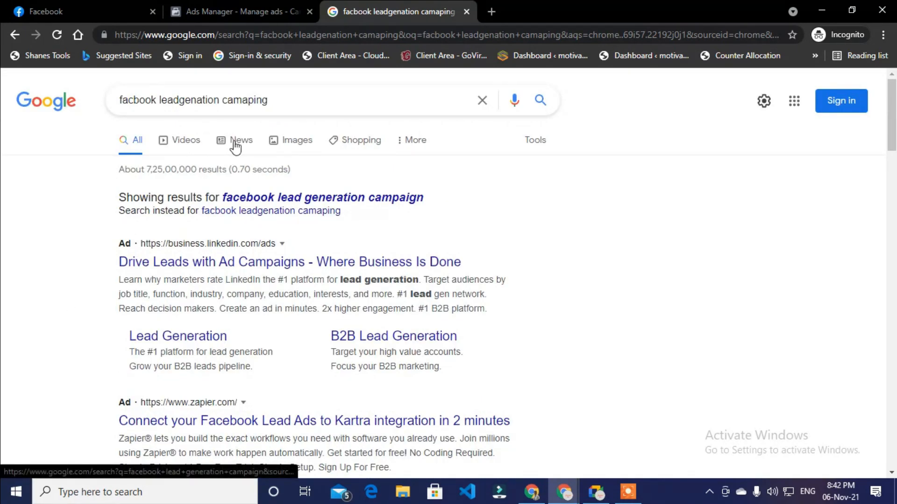
click(285, 141)
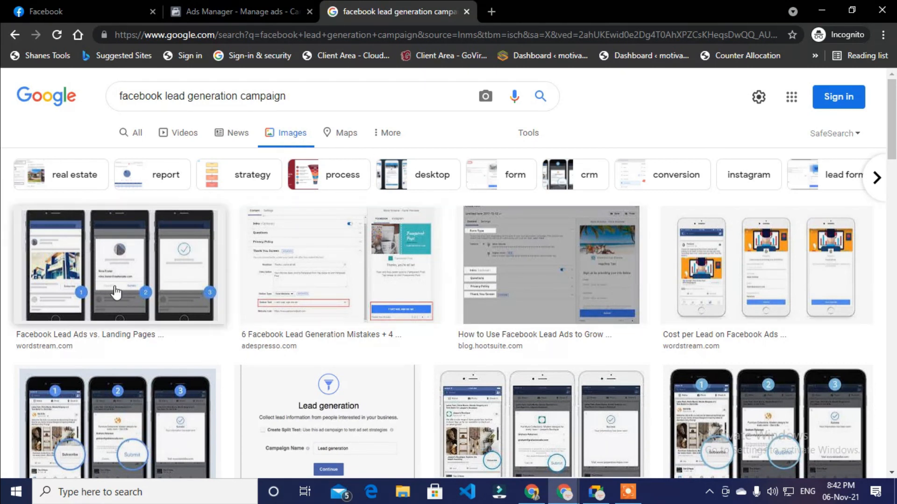
click(704, 293)
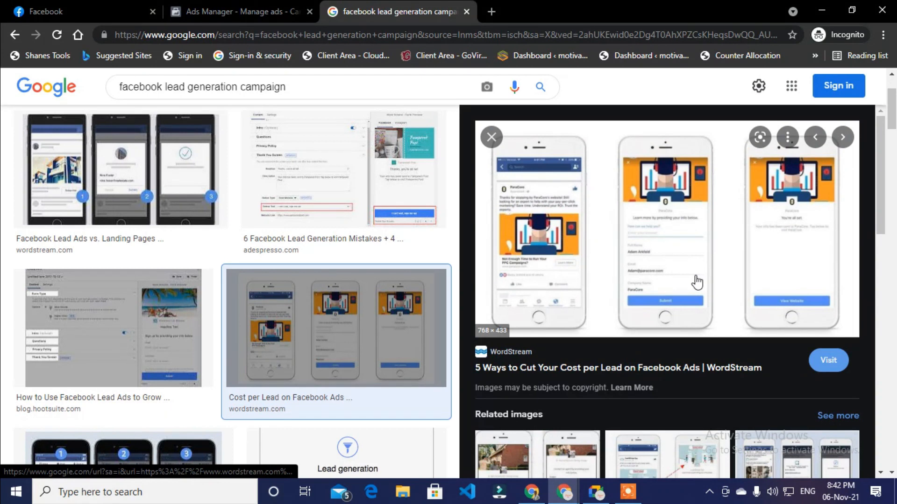
click(627, 232)
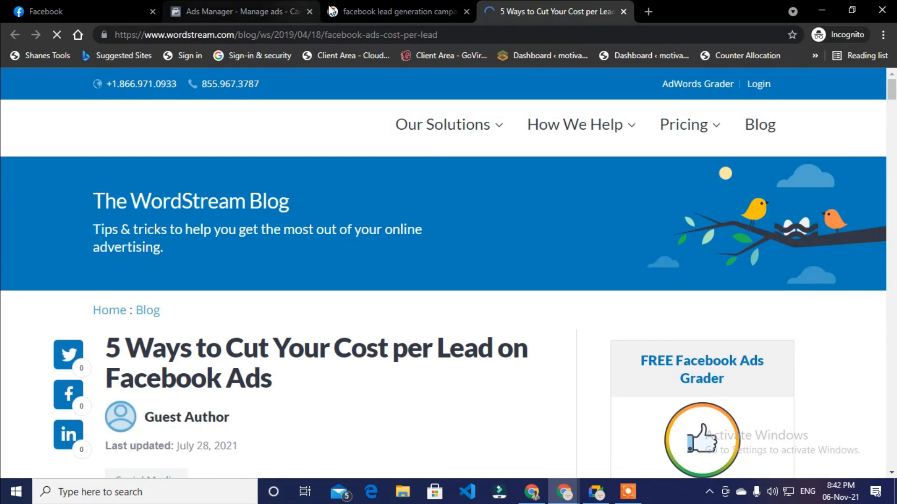
click(332, 11)
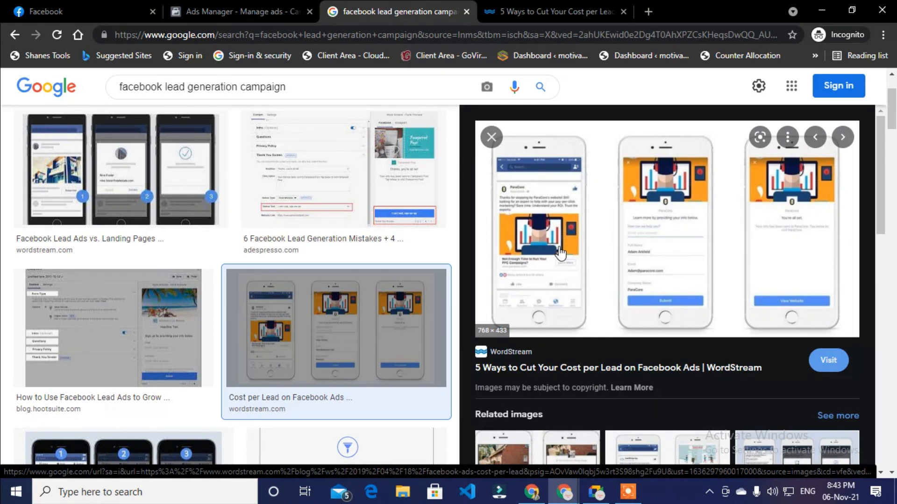
scroll(710, 237, down, 6)
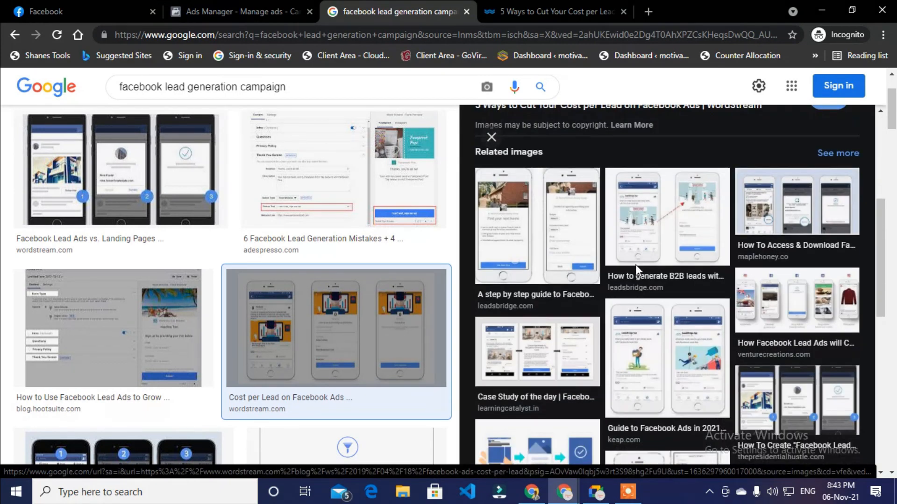
scroll(336, 316, down, 3)
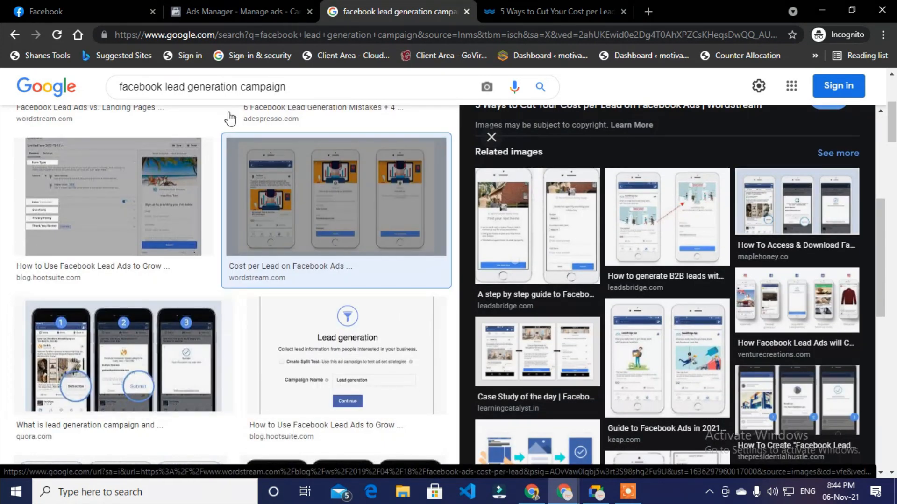
Return to the new campaign in Ads Manager and choose the Messages objective to show its description
click(236, 2)
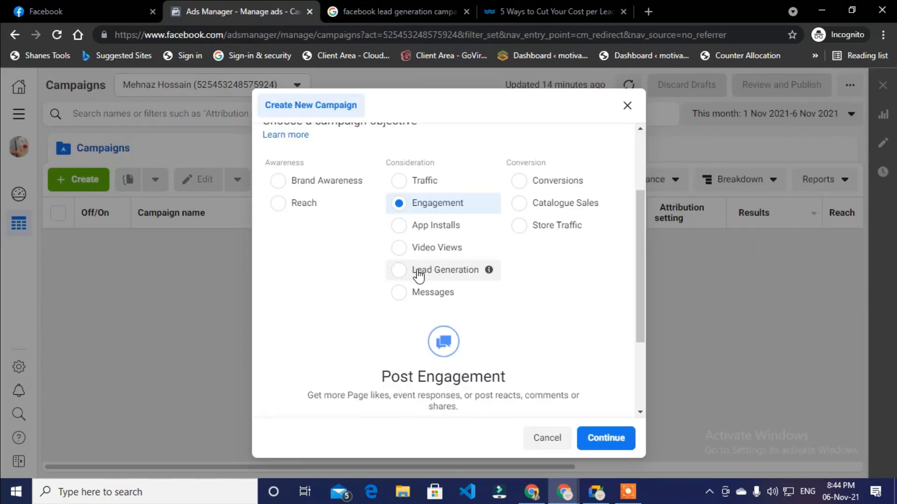
click(399, 293)
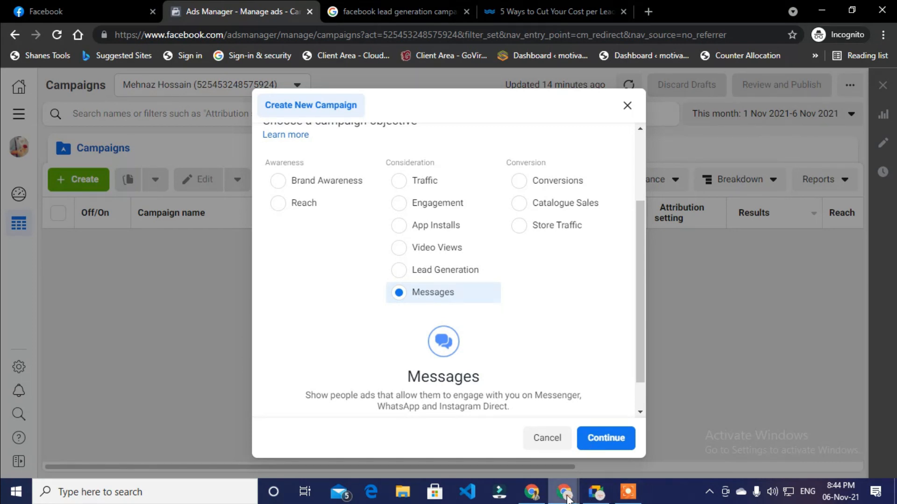
Switch to Facebook in the other Chrome window and open the Pro Marketer Zone page from the managed pages
mouse_move(567, 499)
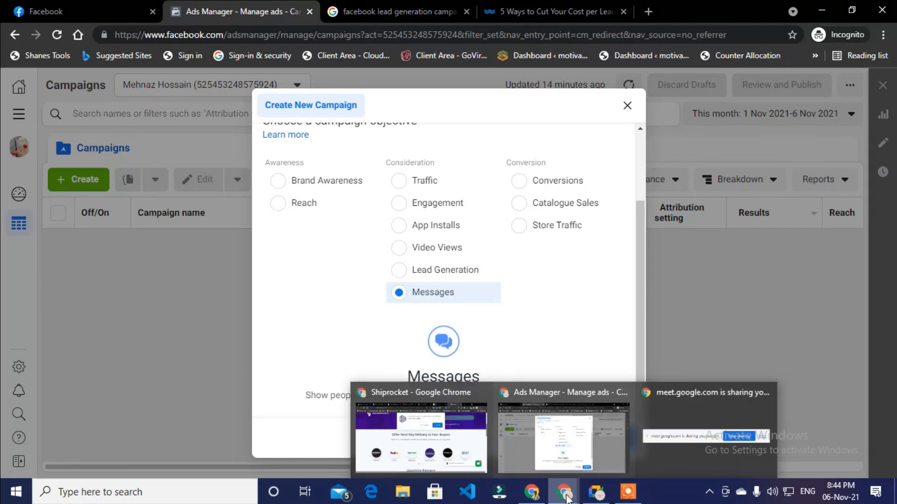
click(429, 428)
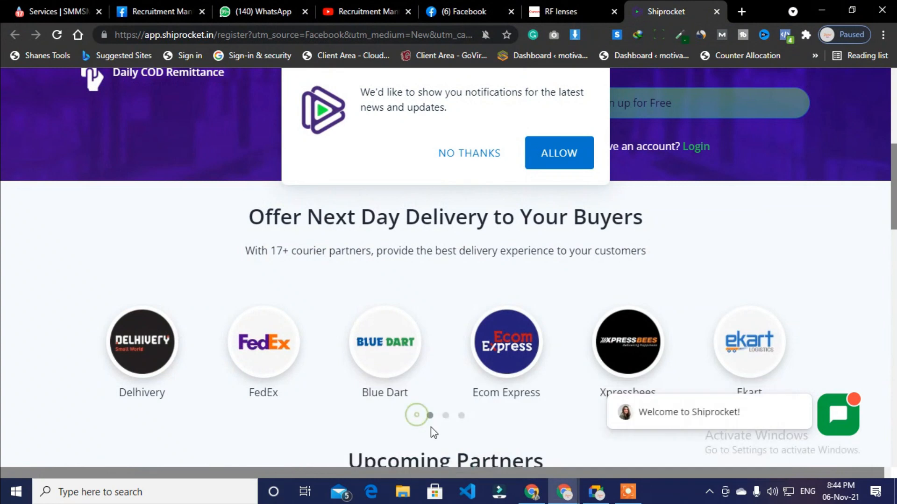
click(454, 6)
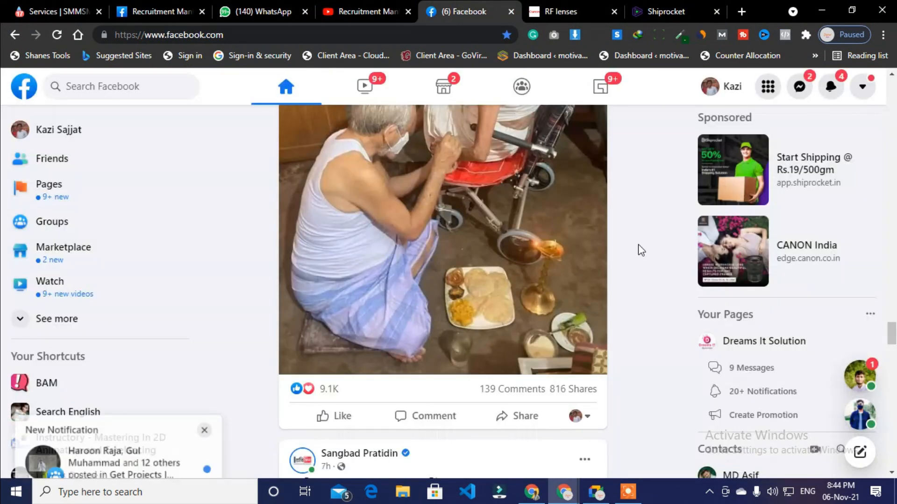
click(43, 199)
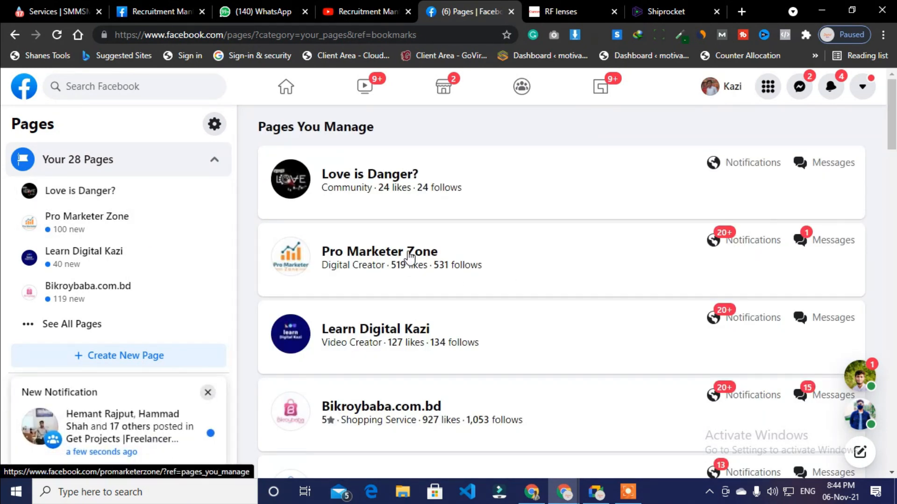
click(408, 256)
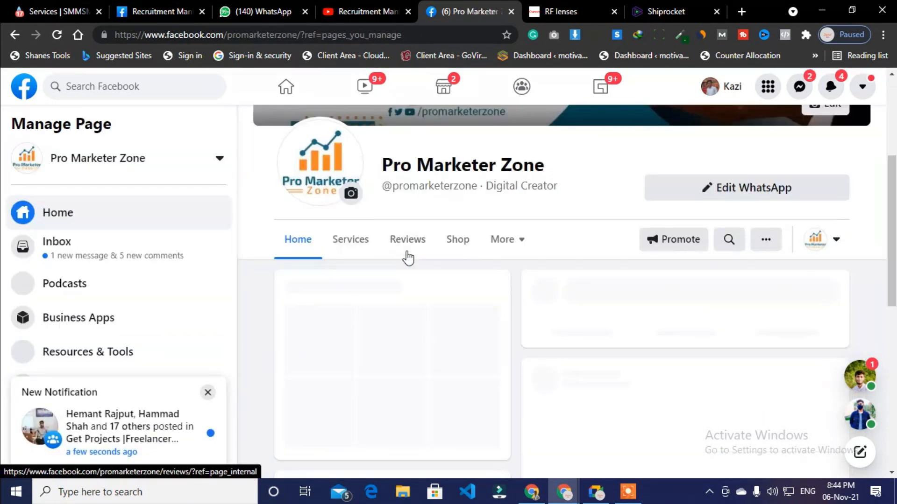
Examine the YouTube video promotion post on the Pro Marketer Zone page, including its text, image, message option, reach and comments
scroll(759, 329, down, 15)
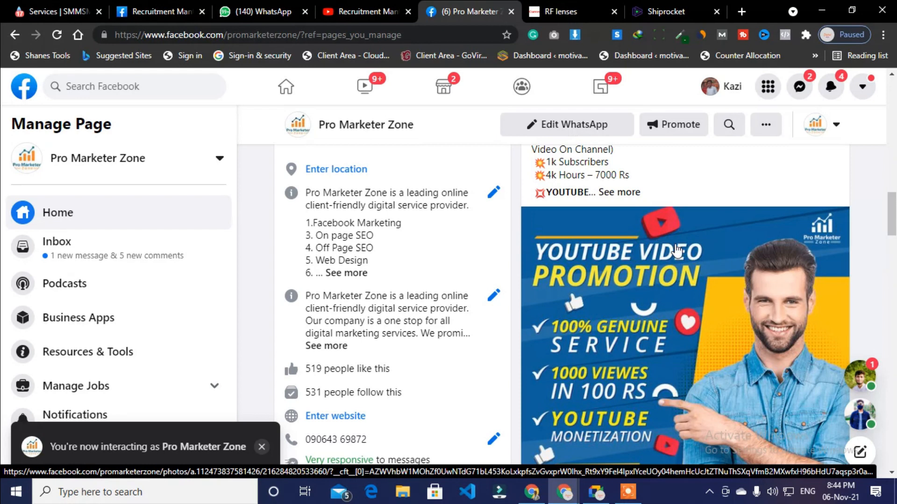
scroll(663, 261, down, 4)
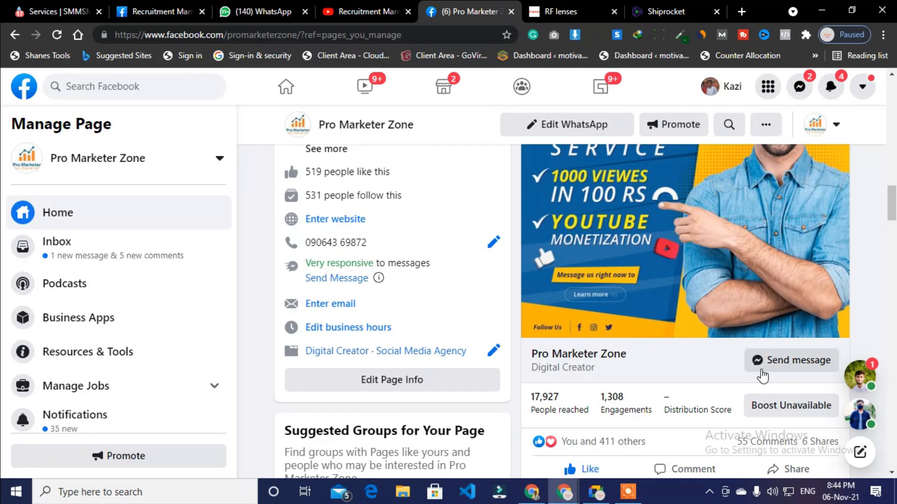
scroll(703, 284, up, 5)
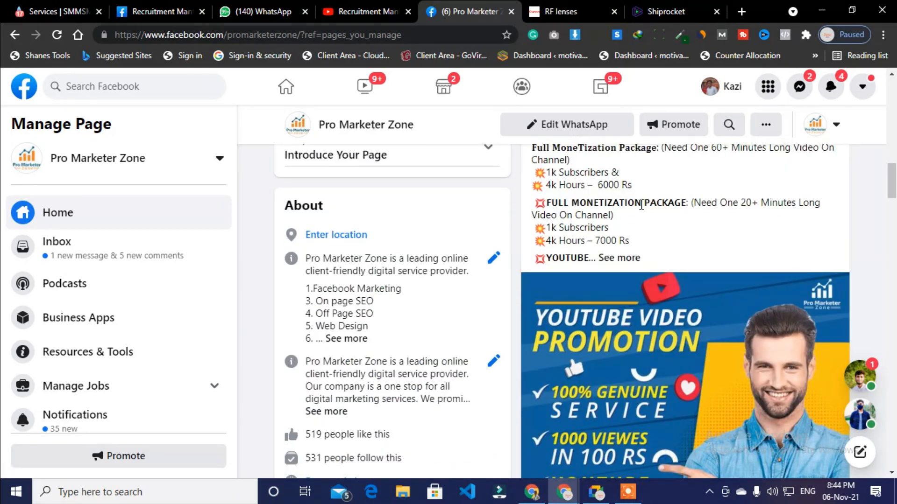
scroll(635, 226, up, 4)
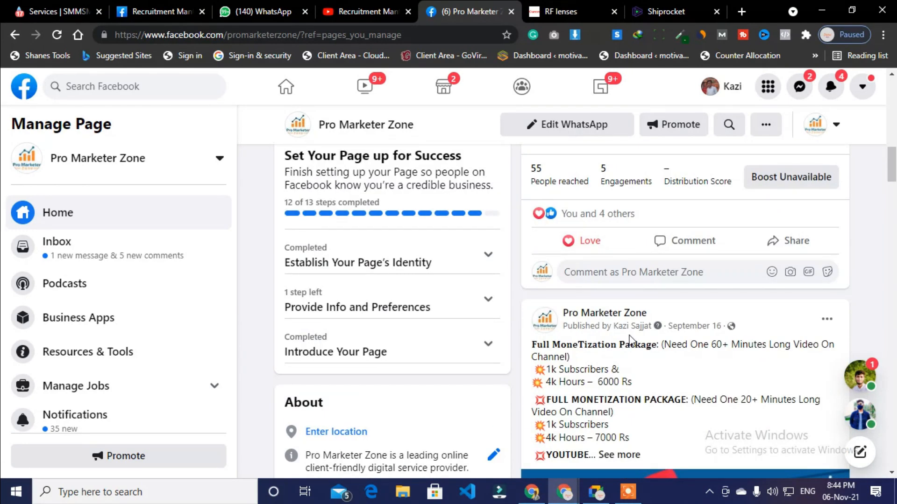
mouse_move(621, 329)
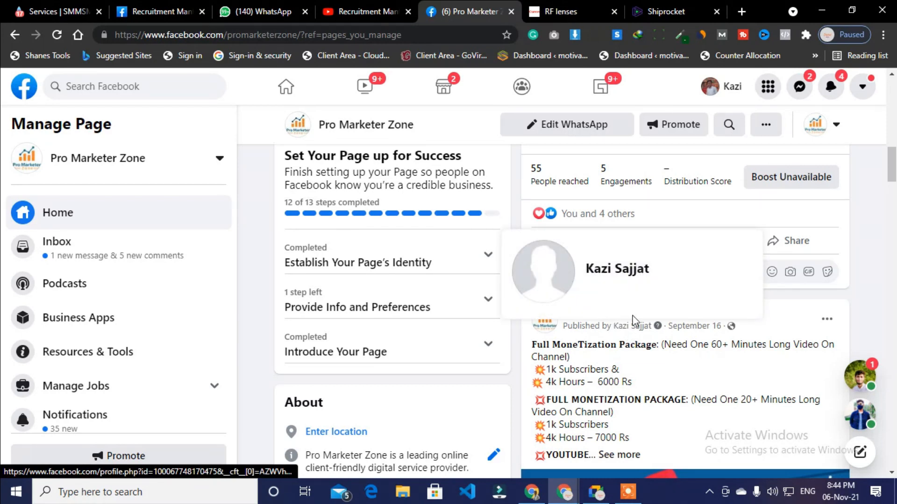
scroll(624, 322, down, 3)
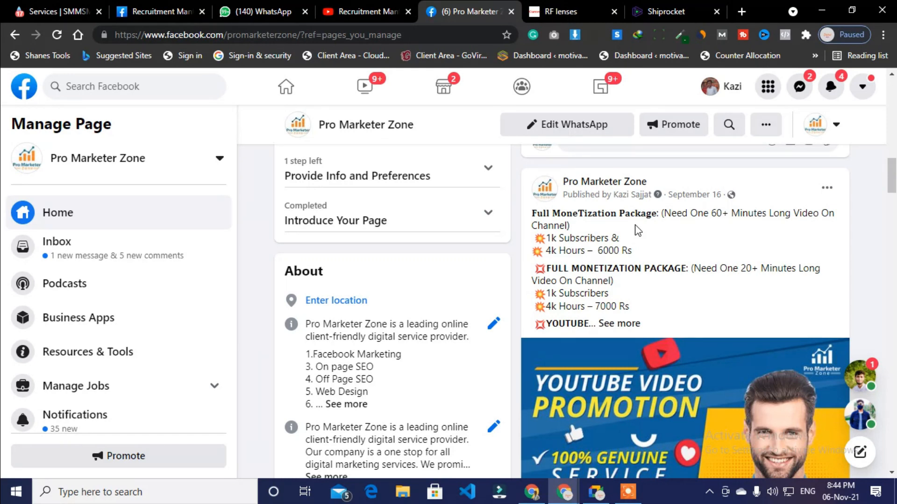
scroll(671, 269, down, 7)
scroll(671, 269, up, 6)
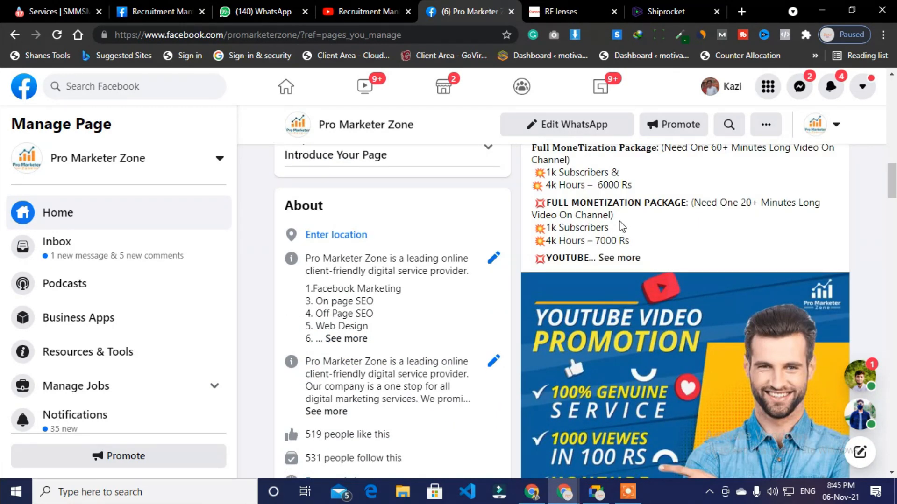
scroll(607, 227, up, 2)
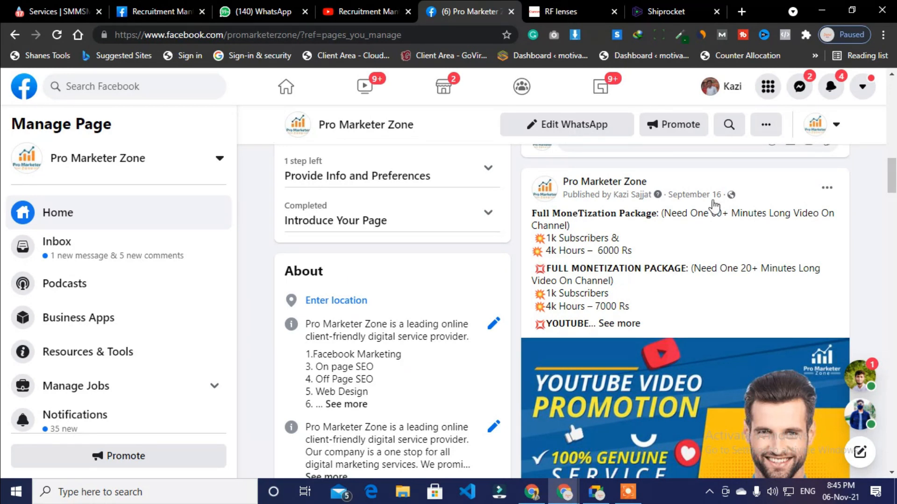
scroll(773, 374, down, 3)
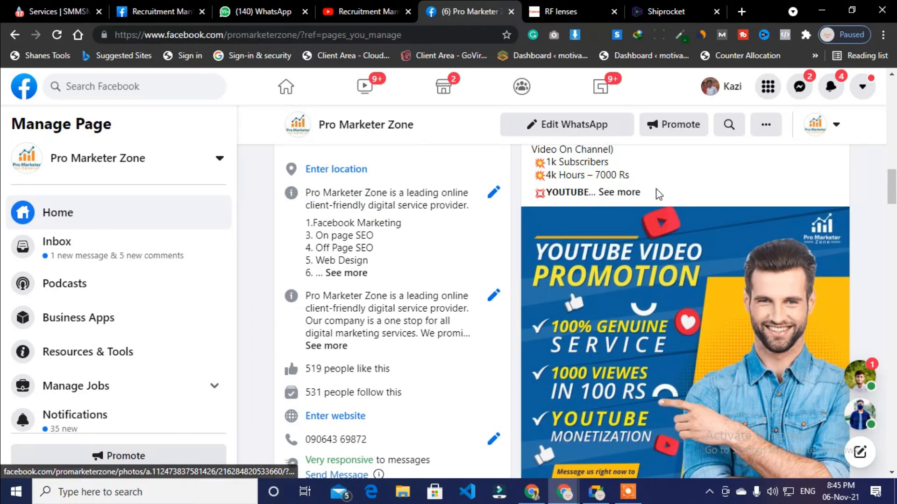
scroll(689, 195, down, 10)
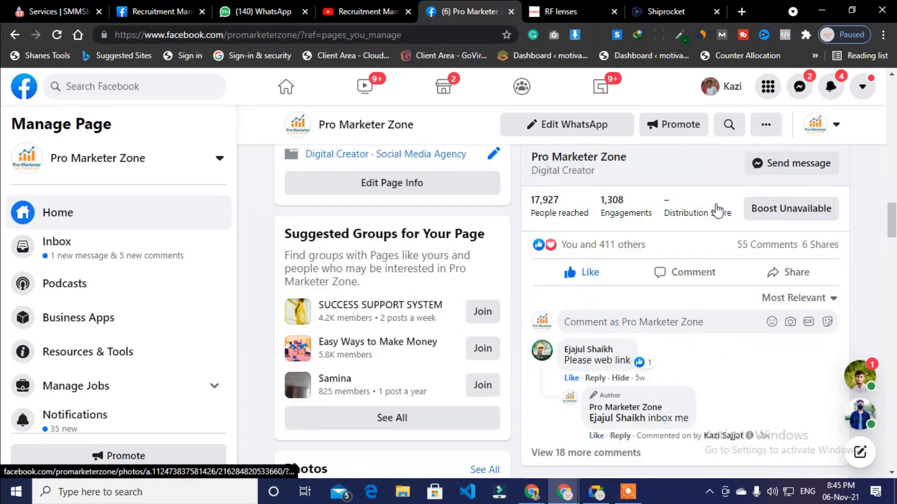
scroll(684, 239, up, 2)
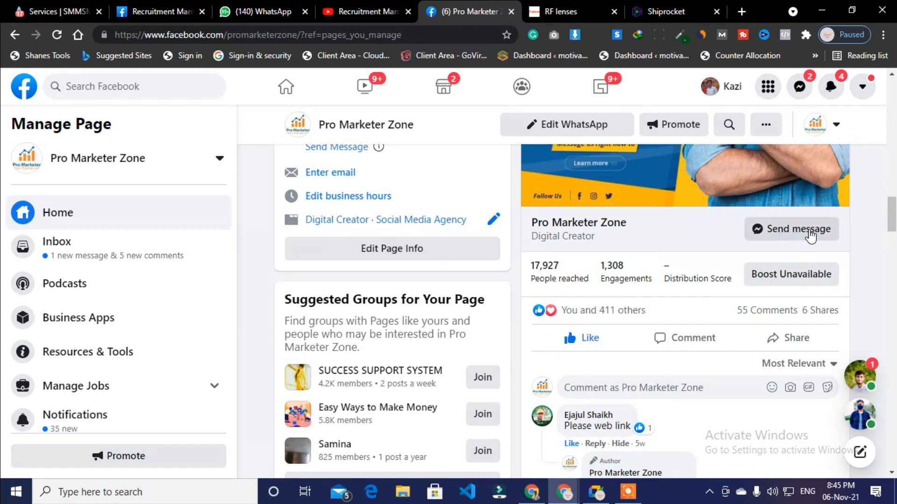
Try to send a message from the YouTube promotion post, and check the Messenger chats and notifications
click(788, 232)
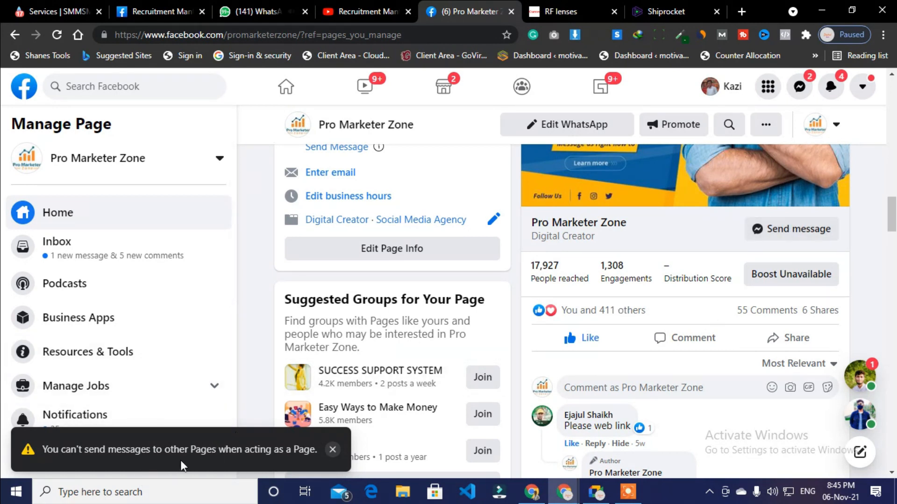
click(796, 97)
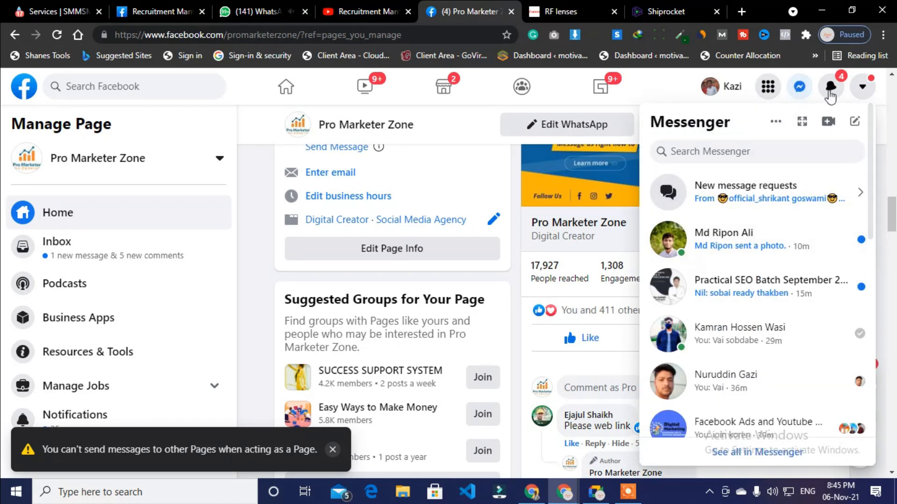
click(830, 96)
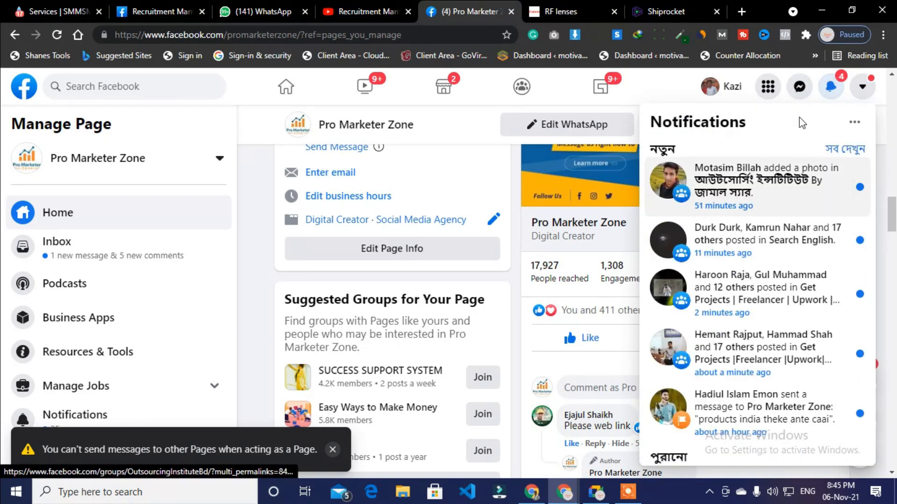
Close the notifications list and return to the Chrome window with the new campaign in Ads Manager
click(659, 85)
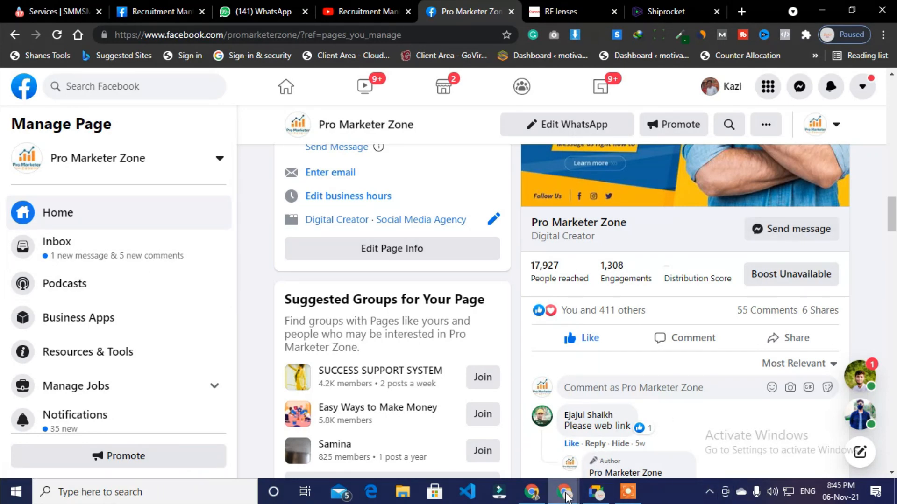
mouse_move(565, 495)
click(553, 432)
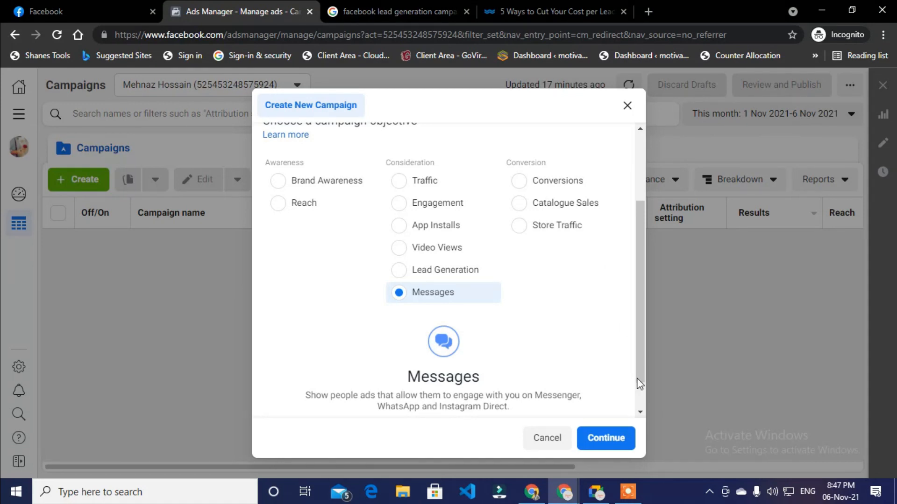
Switch to the Google Meet call, stop the current presentation and start sharing the screen again
click(602, 496)
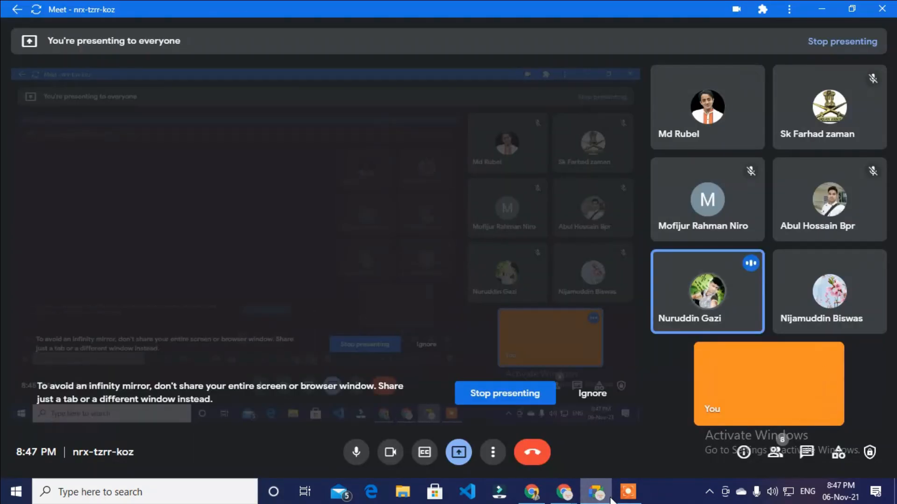
click(519, 396)
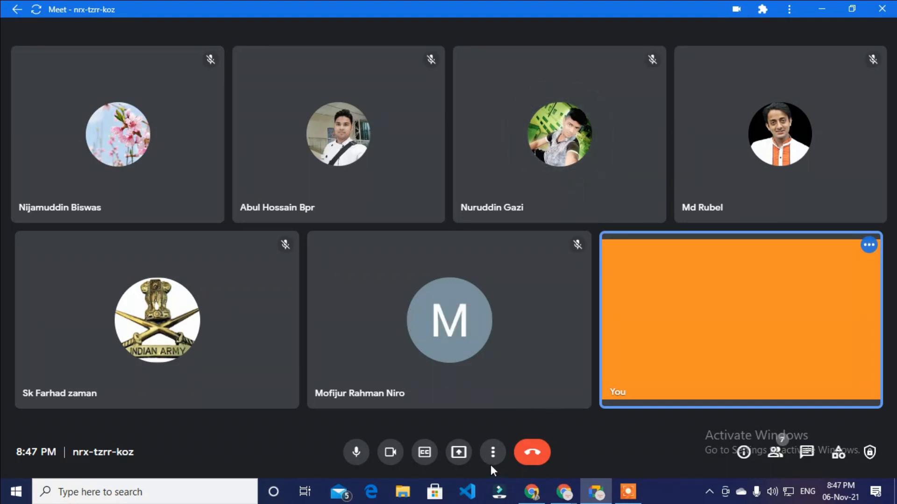
click(458, 452)
click(522, 355)
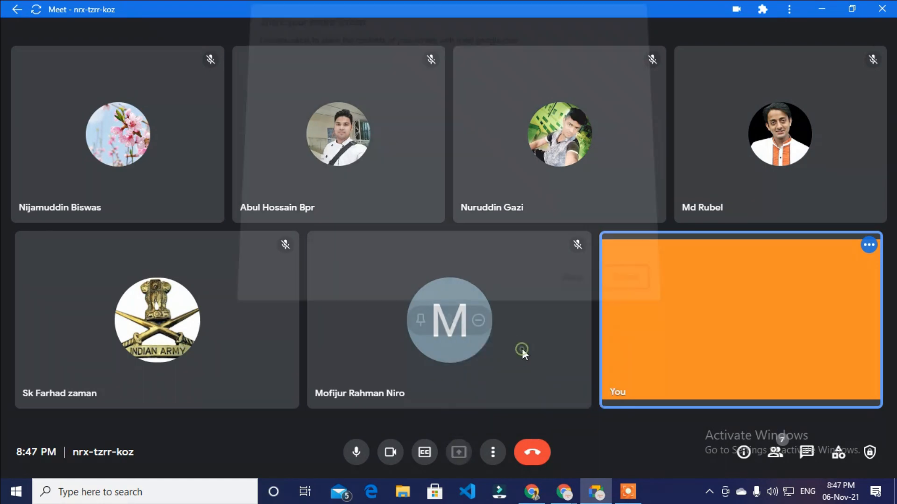
click(393, 176)
click(565, 276)
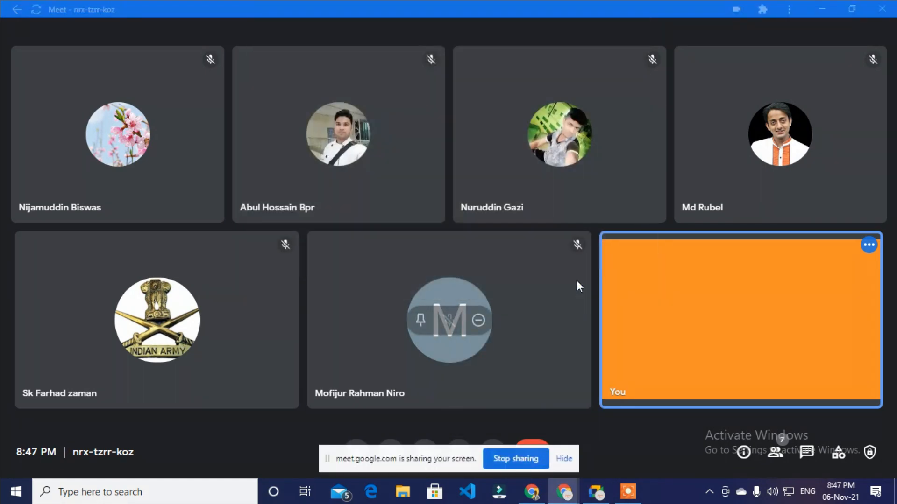
Return to the Ads Manager window, hide the screen-sharing notice and view the Messages objective in the new campaign
mouse_move(562, 498)
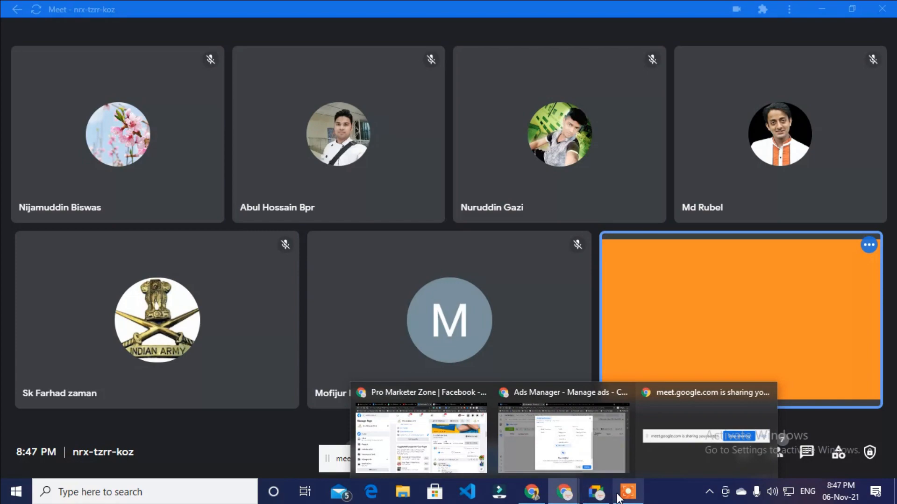
click(561, 446)
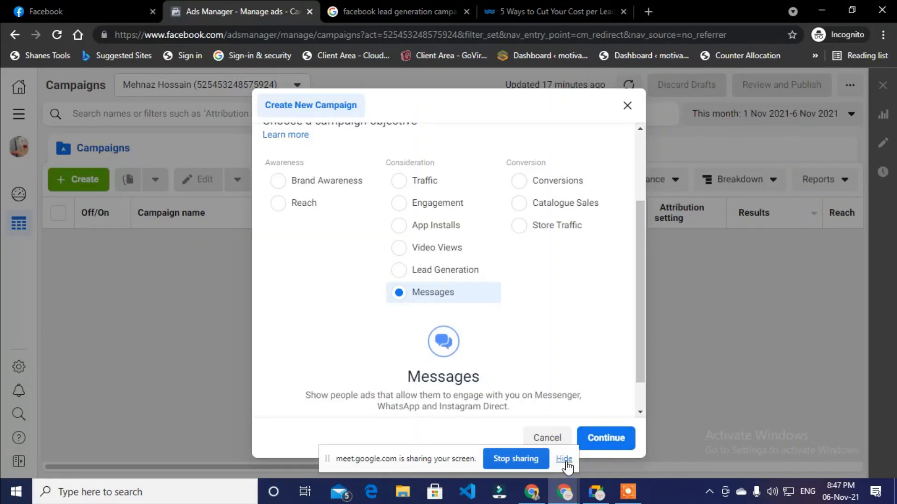
click(564, 459)
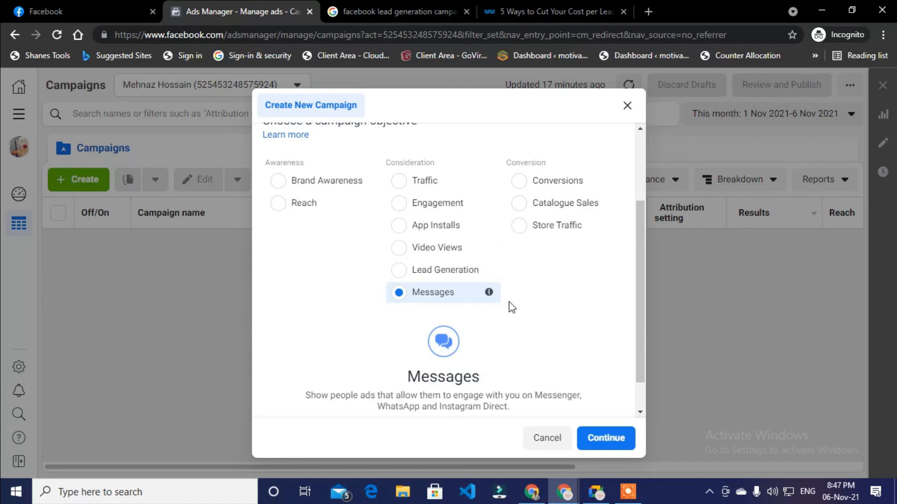
scroll(488, 268, up, 3)
scroll(390, 259, down, 3)
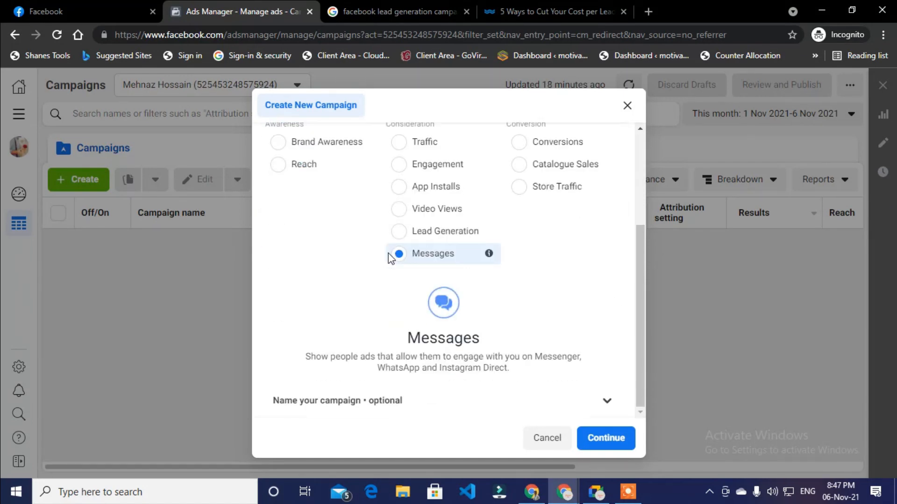
Choose the Engagement objective with the Post Engagement type and continue to the campaign draft
scroll(388, 258, up, 2)
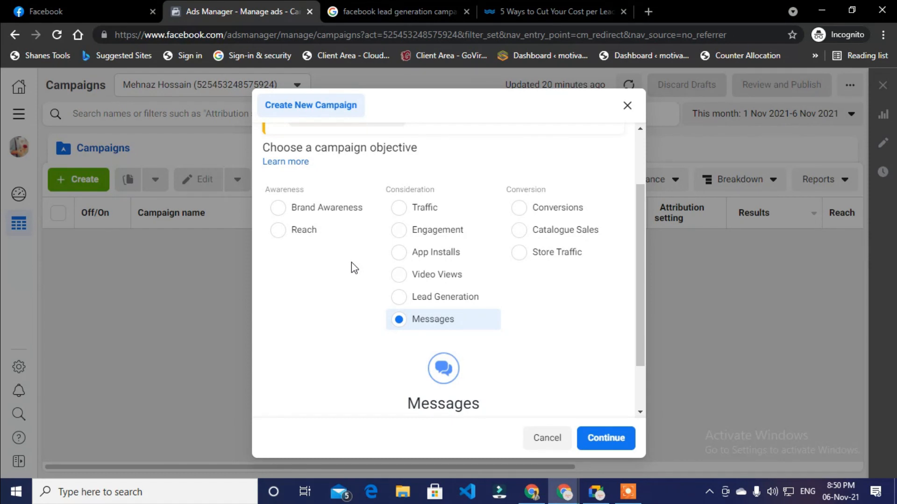
click(400, 232)
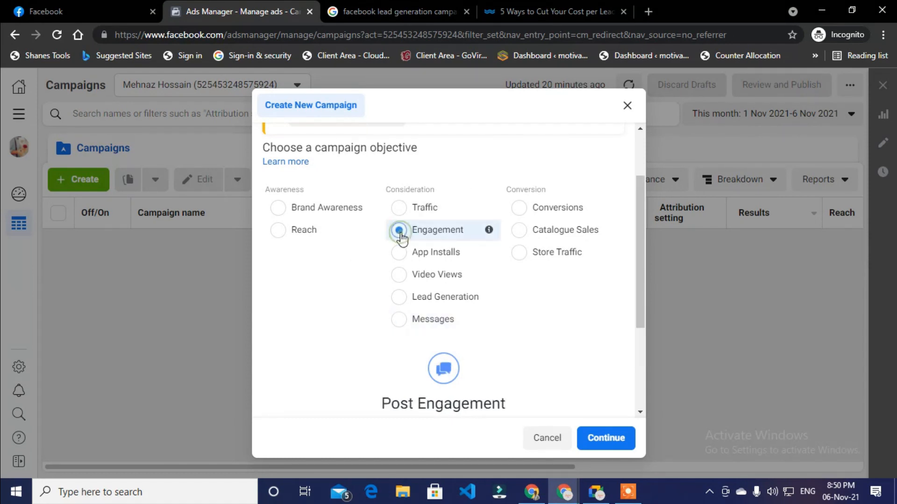
scroll(421, 304, down, 3)
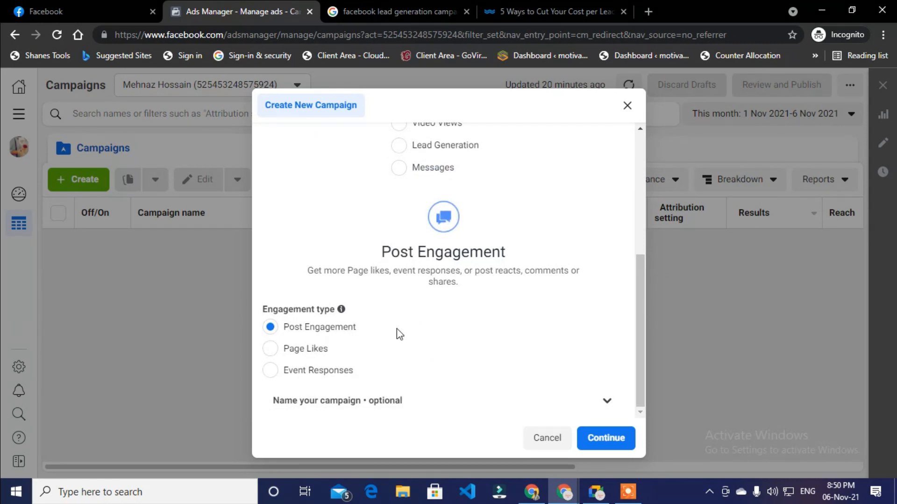
scroll(567, 270, up, 5)
scroll(552, 271, down, 3)
scroll(553, 271, down, 1)
click(611, 442)
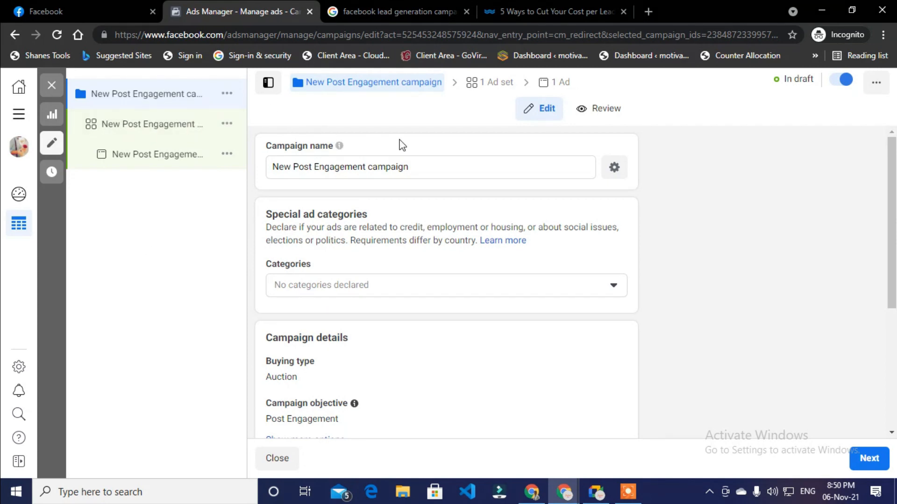
Look through the campaign, ad set and ad levels of the post engagement draft, then return to the campaign level
scroll(366, 250, down, 3)
scroll(404, 252, up, 3)
click(147, 128)
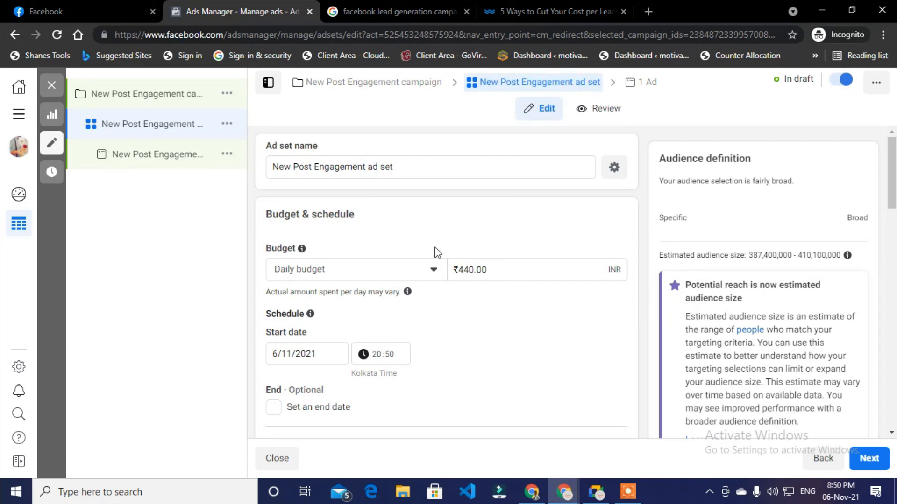
click(177, 156)
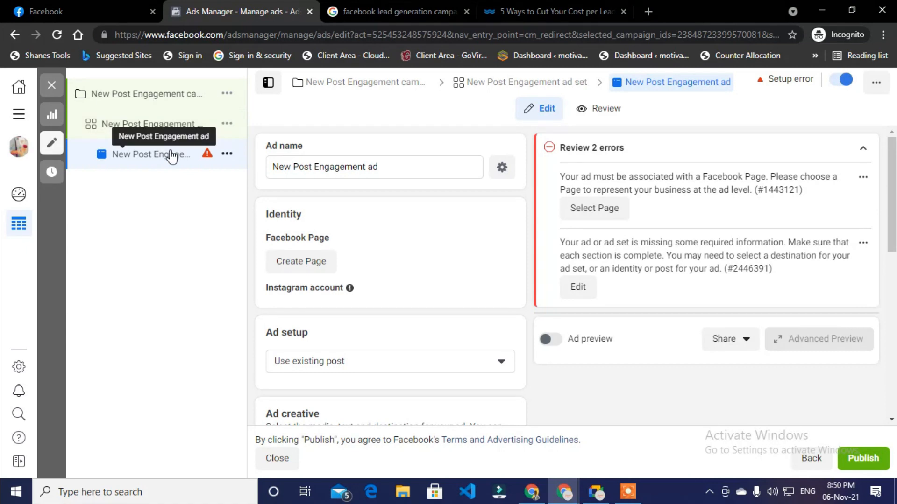
click(178, 97)
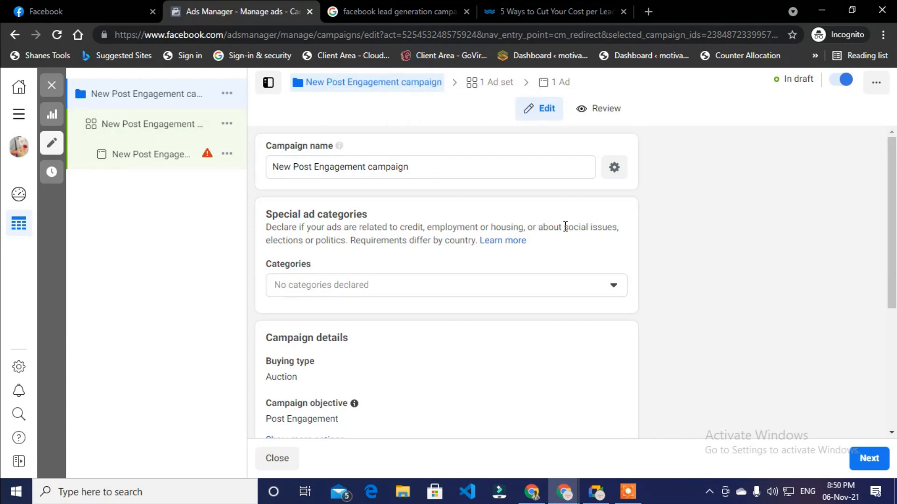
Examine the campaign's name, special ad categories, details, A/B test and budget optimisation settings, dismissing the help tip
scroll(376, 308, down, 2)
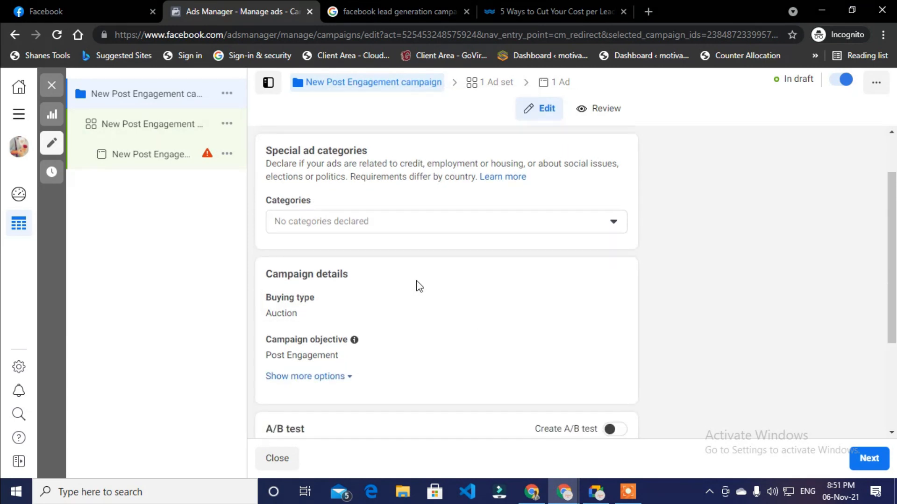
scroll(420, 286, up, 2)
click(476, 167)
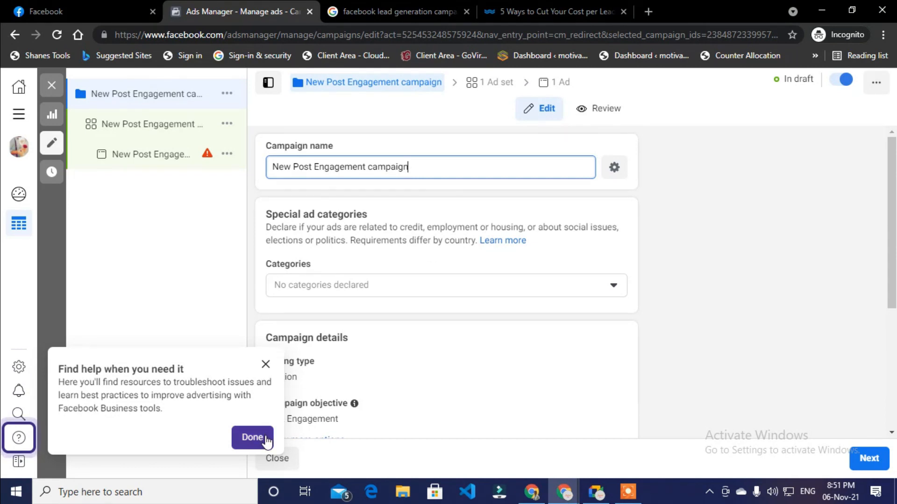
click(252, 438)
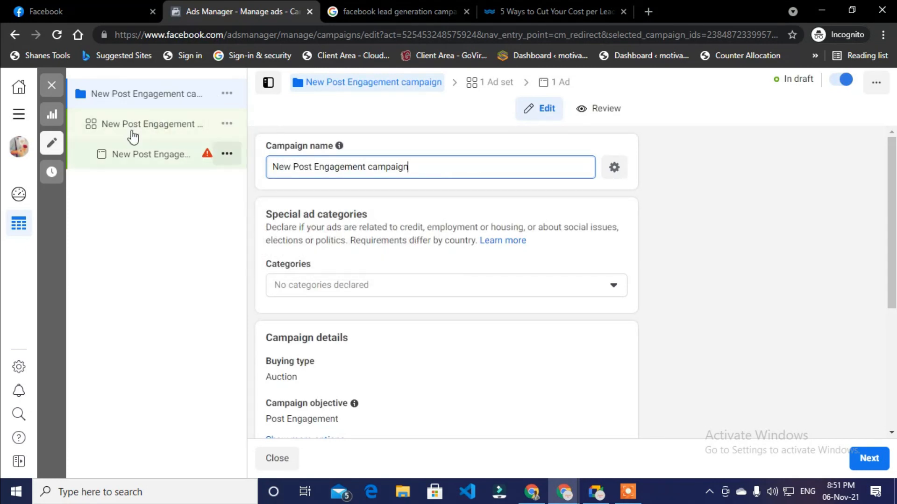
scroll(387, 150, down, 5)
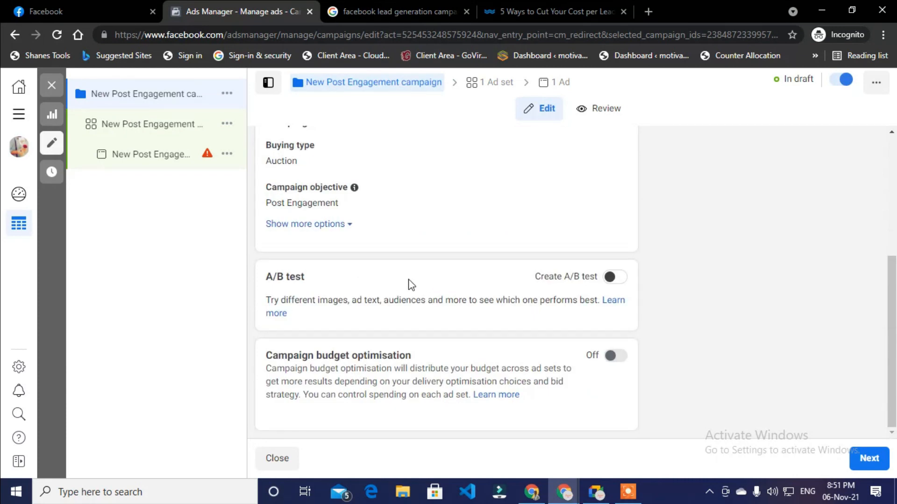
scroll(550, 281, up, 5)
scroll(537, 276, down, 3)
scroll(524, 272, down, 2)
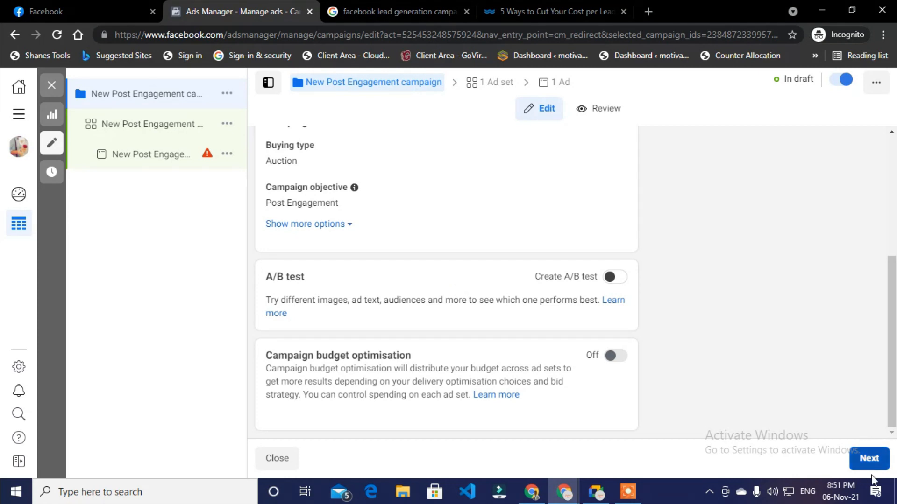
Proceed to the ad set level and examine its name, budget, schedule, audience and placement settings
click(874, 461)
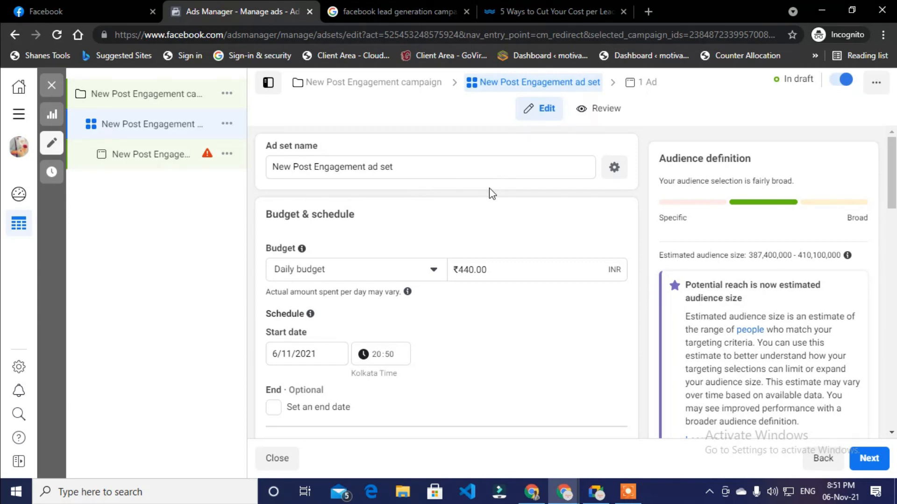
scroll(492, 192, down, 3)
scroll(490, 196, up, 3)
scroll(452, 214, down, 1)
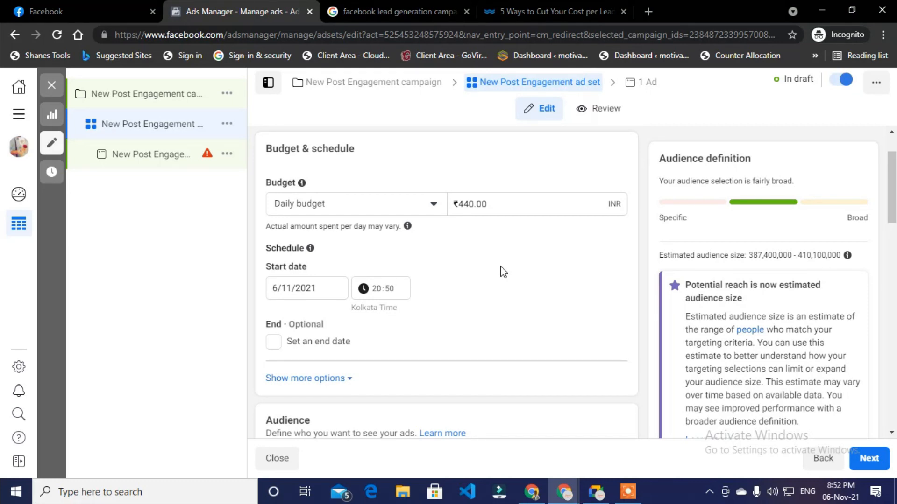
scroll(551, 279, down, 3)
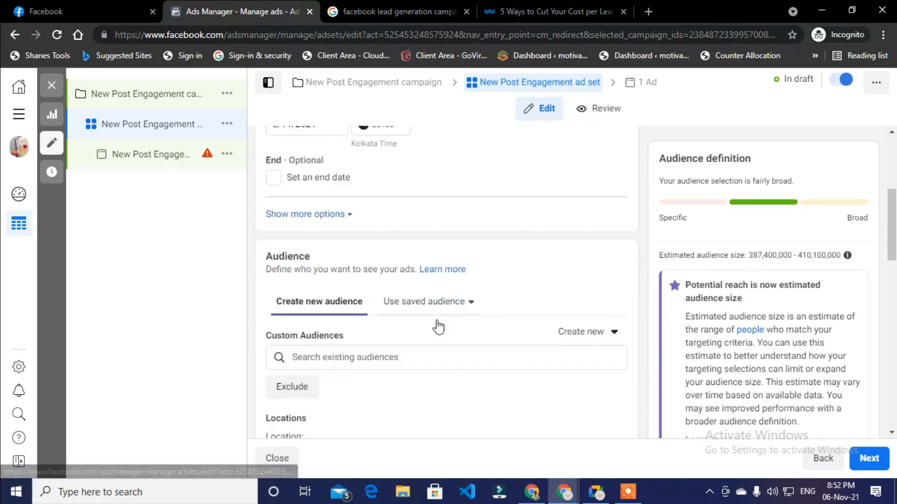
scroll(437, 327, down, 4)
scroll(436, 321, down, 1)
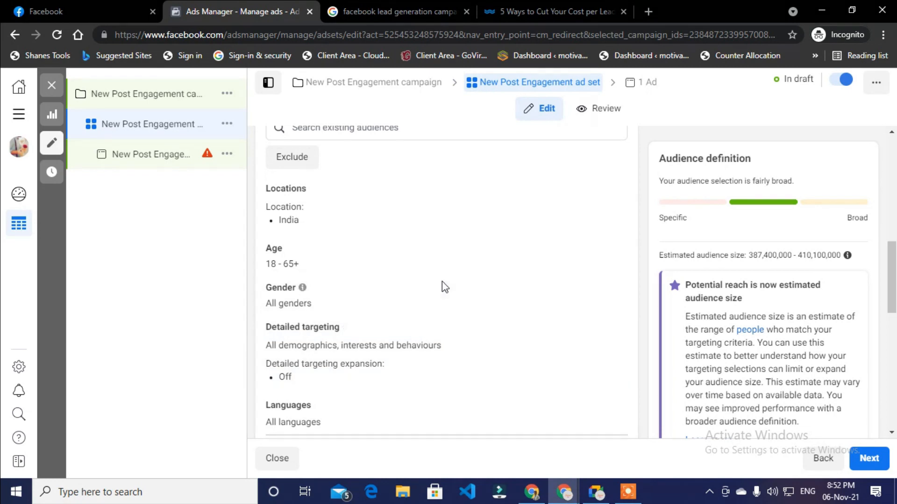
scroll(442, 281, down, 2)
scroll(392, 299, down, 1)
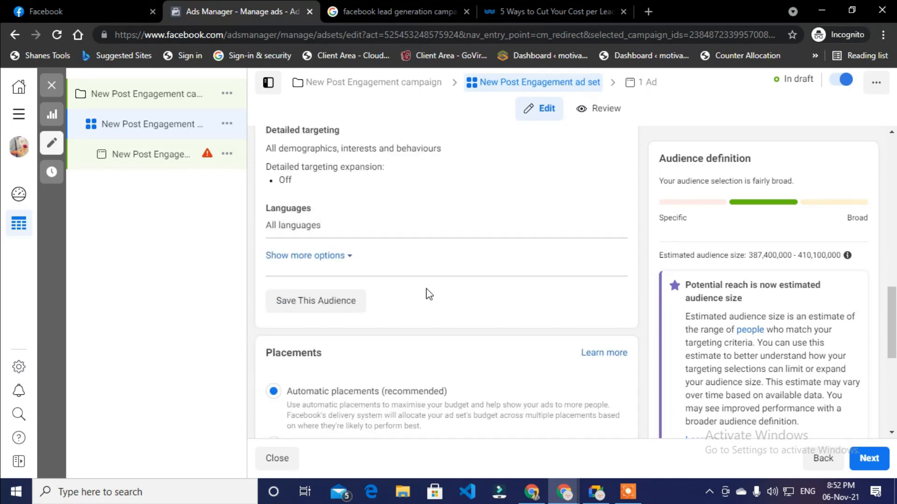
scroll(367, 262, up, 7)
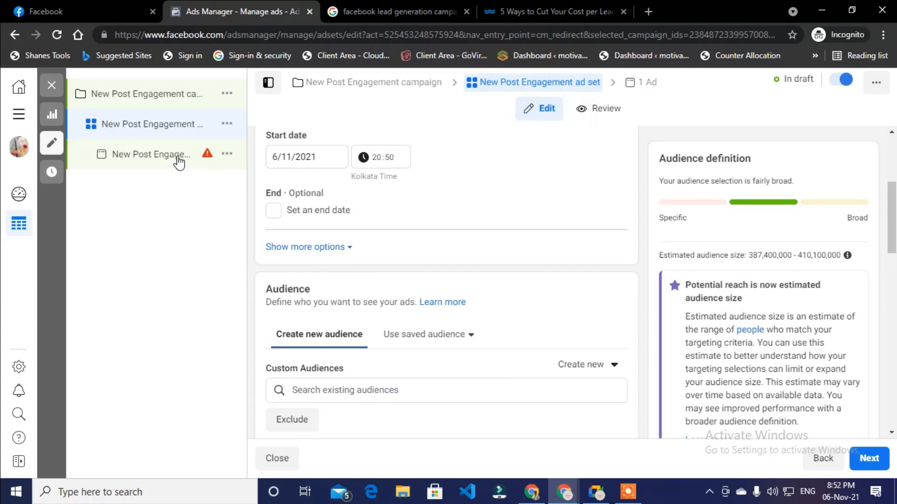
scroll(410, 192, up, 4)
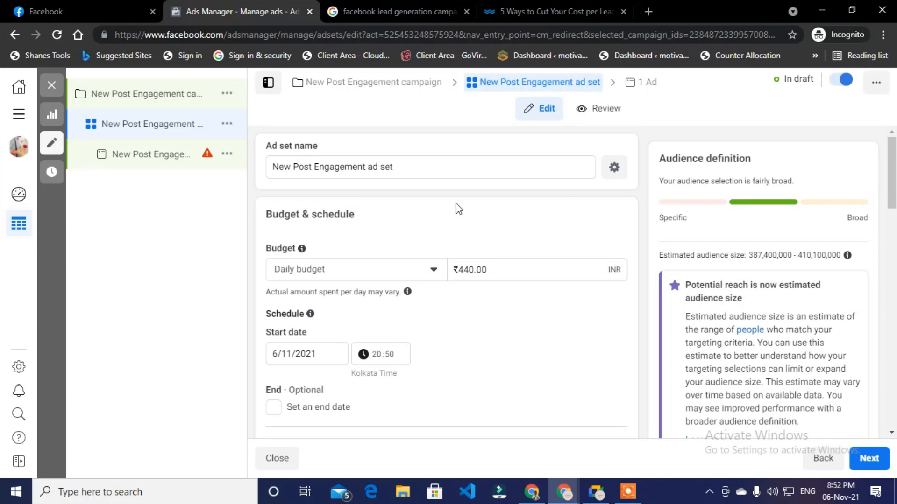
Go over the ad set's budget, custom audiences, location, age, gender, detailed targeting and language settings once more
scroll(390, 243, down, 10)
scroll(396, 257, up, 1)
scroll(404, 255, up, 3)
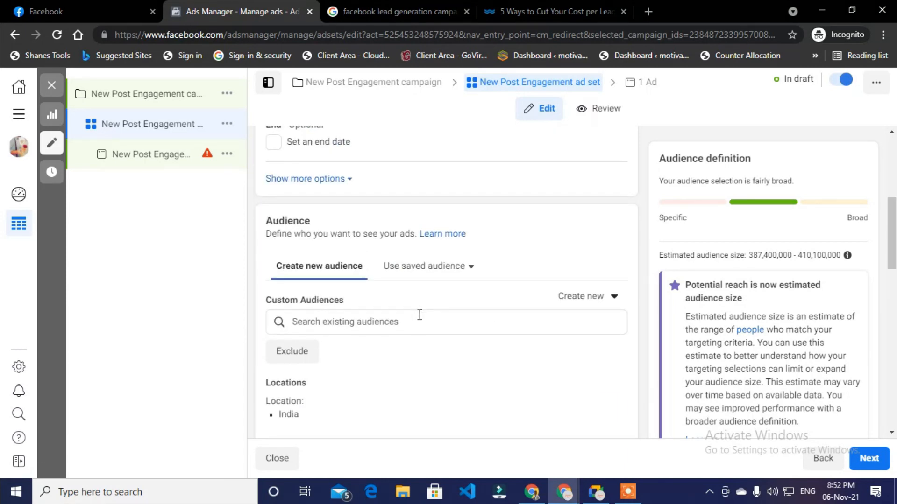
scroll(411, 313, down, 3)
scroll(407, 297, down, 1)
scroll(407, 297, down, 3)
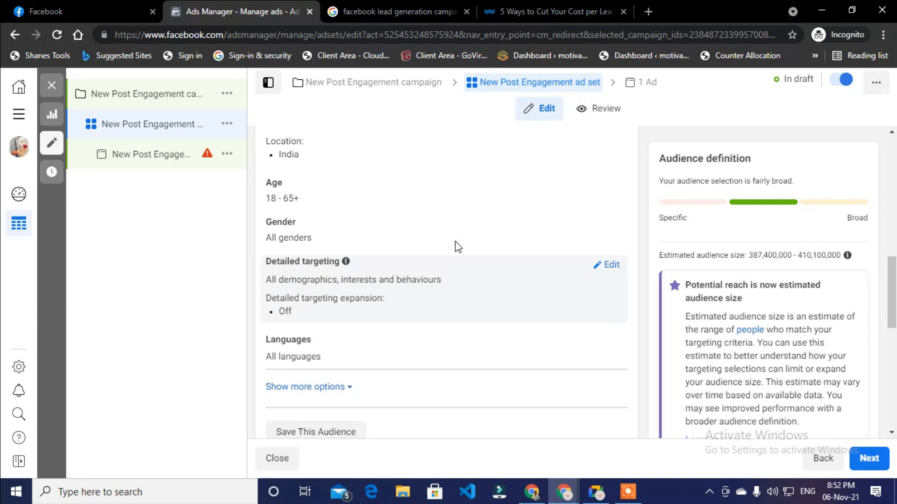
scroll(394, 241, up, 3)
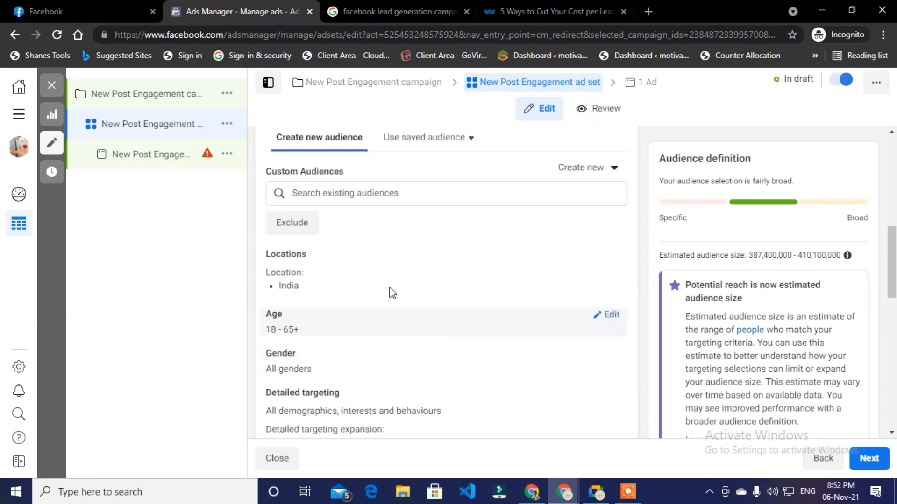
scroll(472, 266, up, 7)
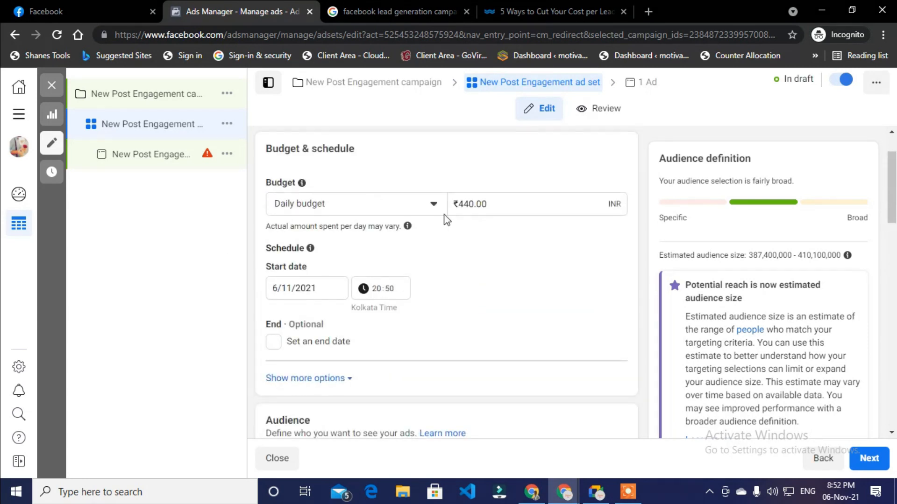
scroll(568, 317, down, 3)
scroll(568, 318, down, 1)
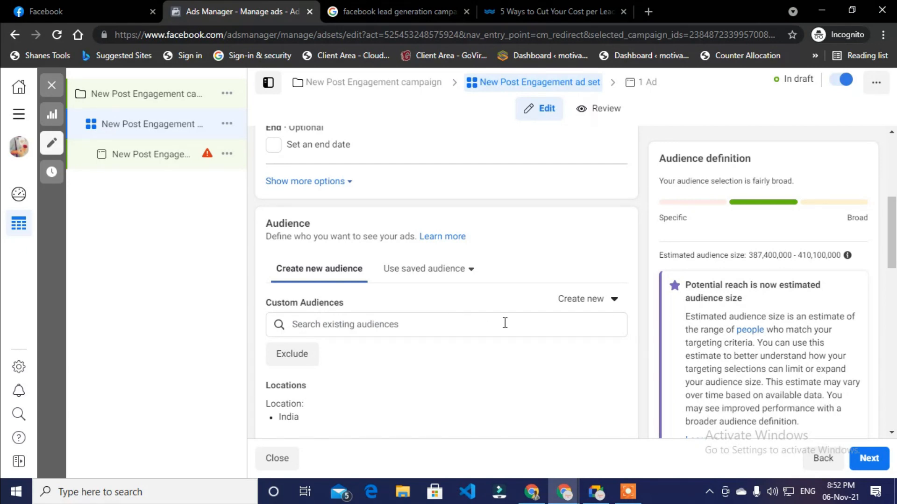
scroll(505, 324, down, 2)
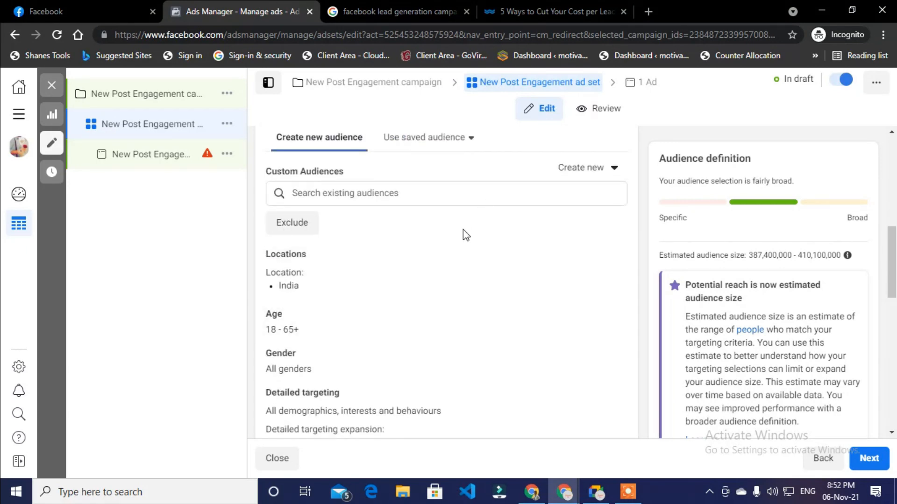
Look over the ad set's audience, budget and schedule settings, checking the Google Meet call briefly before returning to Ads Manager
scroll(463, 228, up, 2)
scroll(463, 228, up, 3)
scroll(520, 310, down, 3)
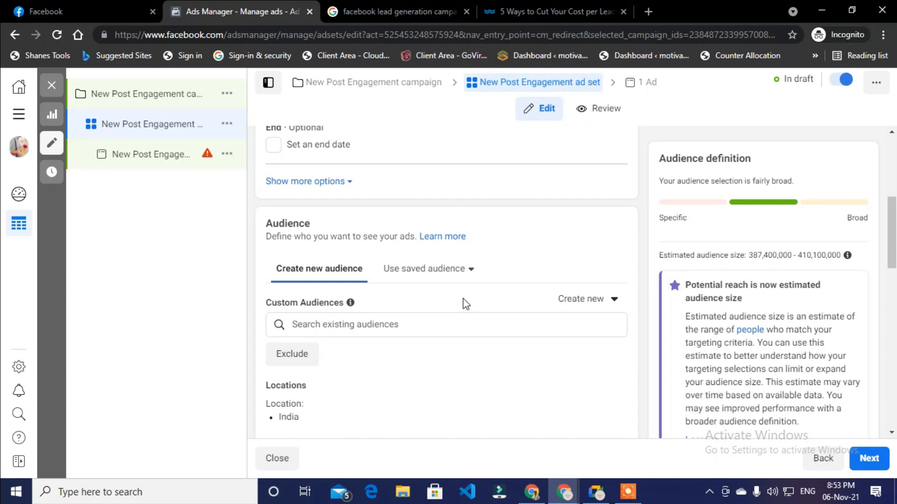
click(594, 493)
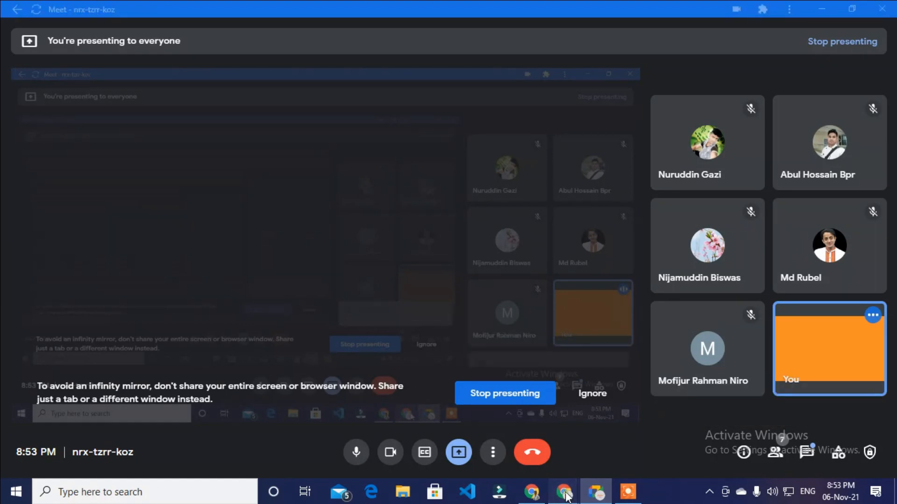
mouse_move(566, 496)
click(543, 460)
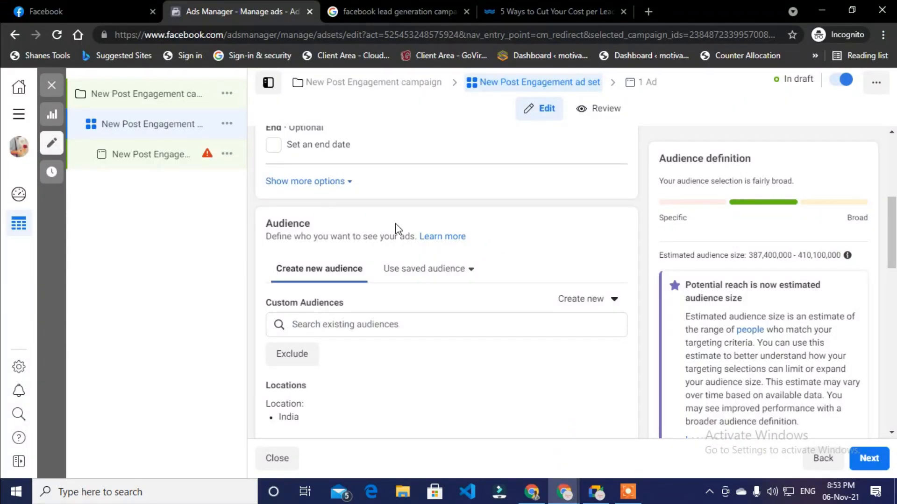
scroll(395, 229, up, 5)
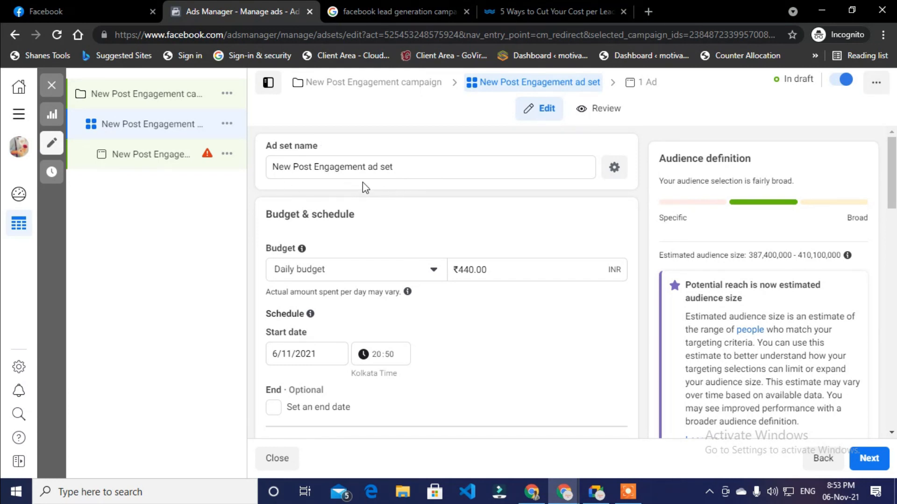
scroll(368, 187, down, 3)
scroll(390, 194, up, 3)
scroll(364, 243, down, 1)
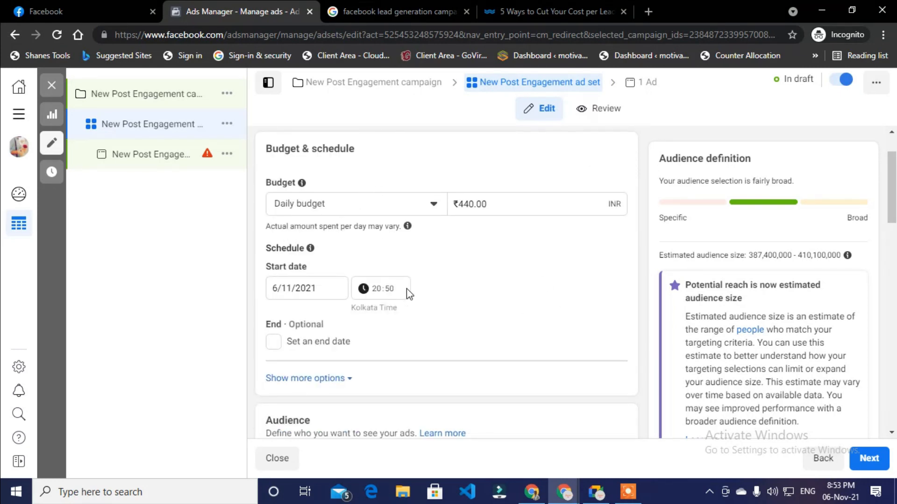
Switch the ad set's budget type to Lifetime budget and return it to Daily budget
click(378, 207)
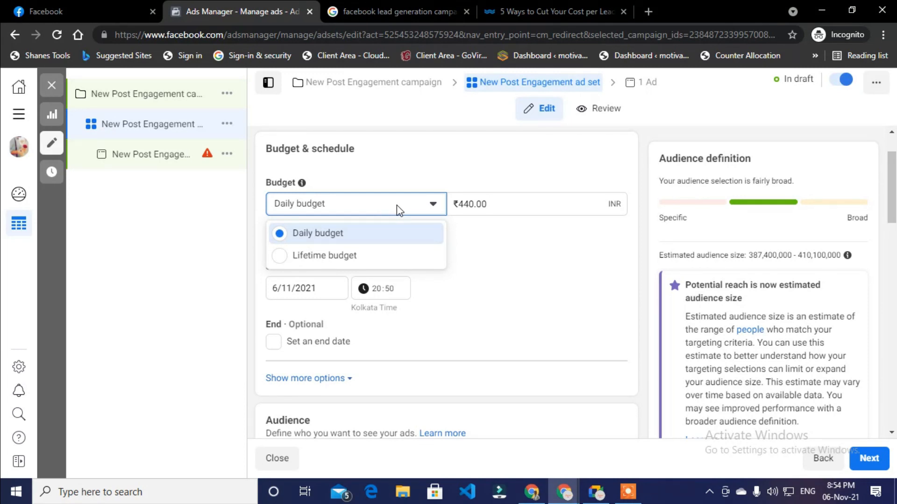
click(384, 258)
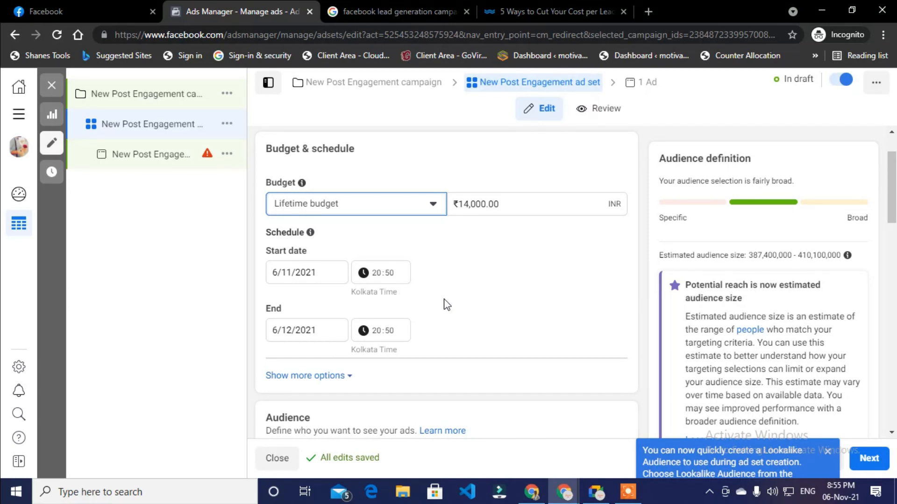
click(398, 204)
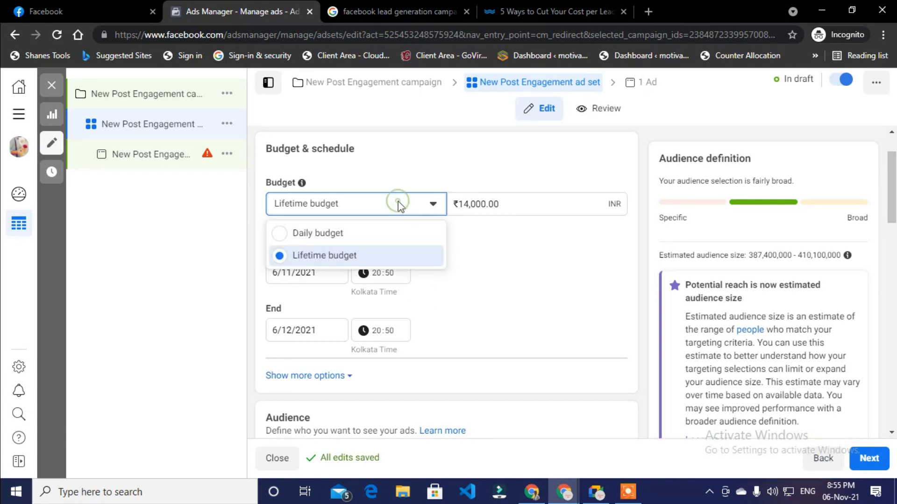
click(353, 232)
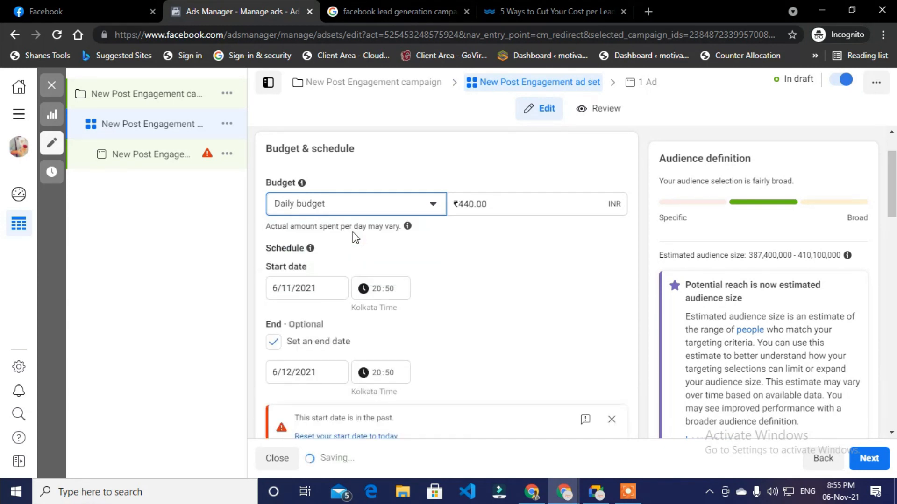
Set the ad set's daily budget to ₹500
click(504, 206)
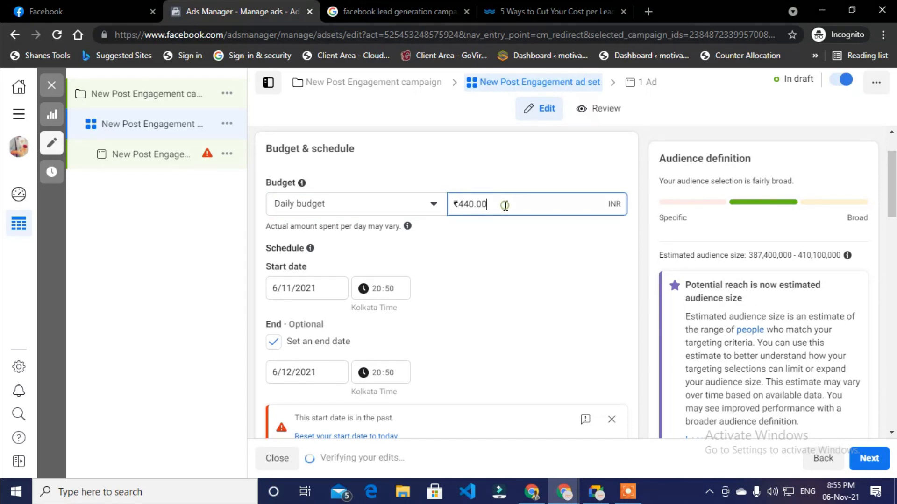
key(BackSpace)
key(BackSpace)
key(BackSpace)
key(BackSpace)
key(BackSpace)
key(BackSpace)
text(100)
key(BackSpace)
key(BackSpace)
key(BackSpace)
text(500)
click(586, 266)
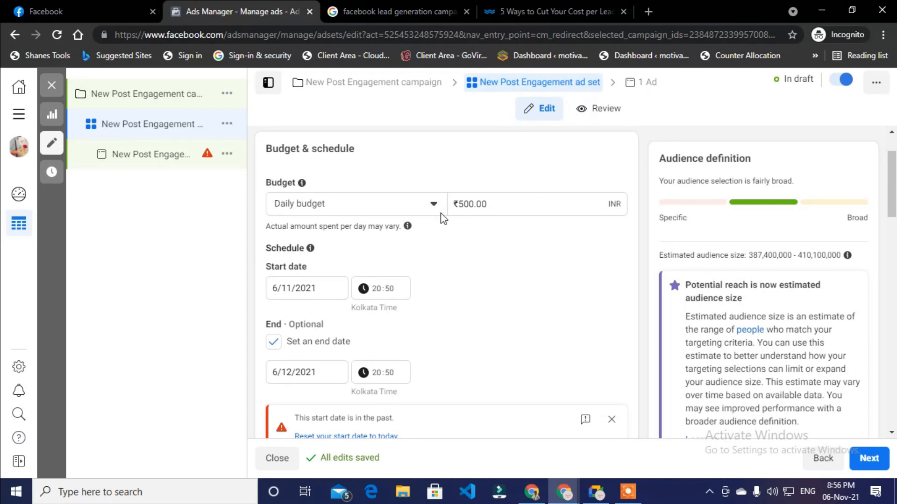
Set the ad set's end date to 10/11/2021 and reset its start date to today
scroll(435, 279, down, 3)
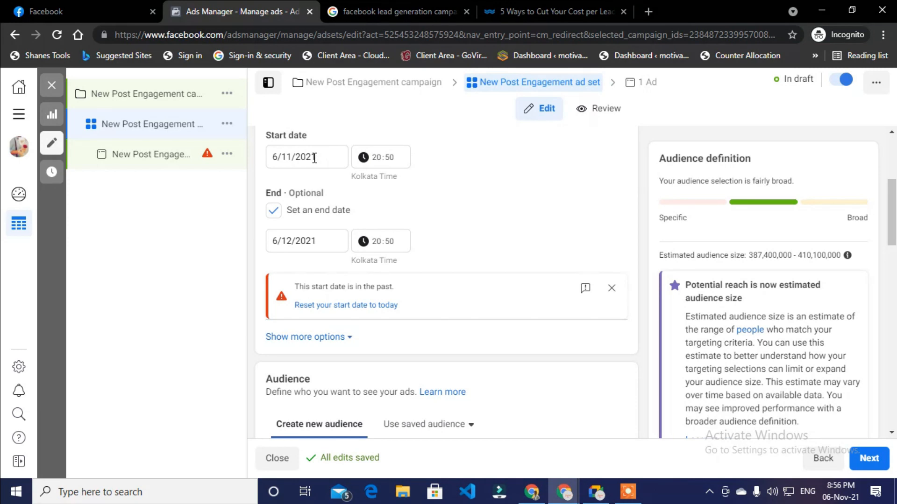
click(287, 242)
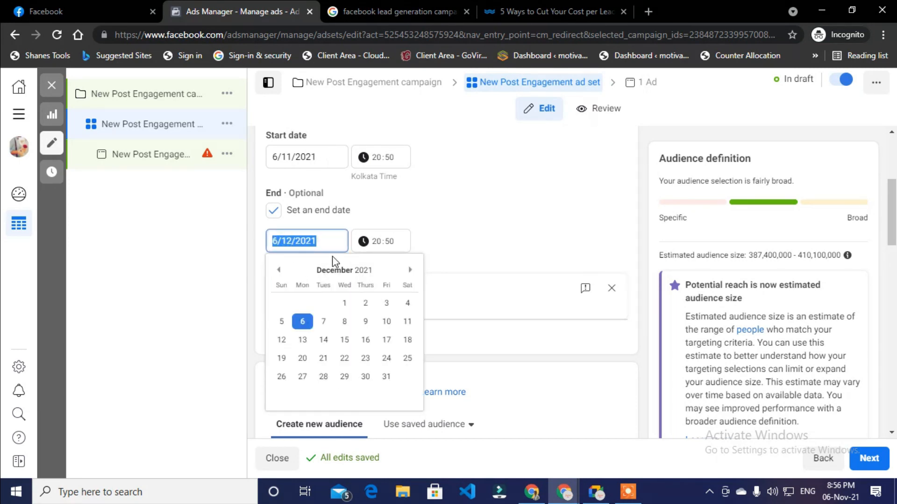
click(279, 269)
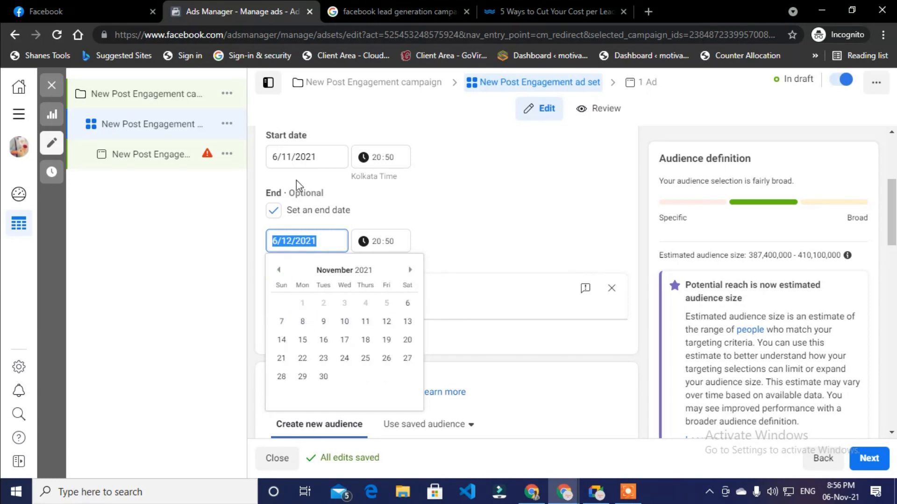
click(345, 323)
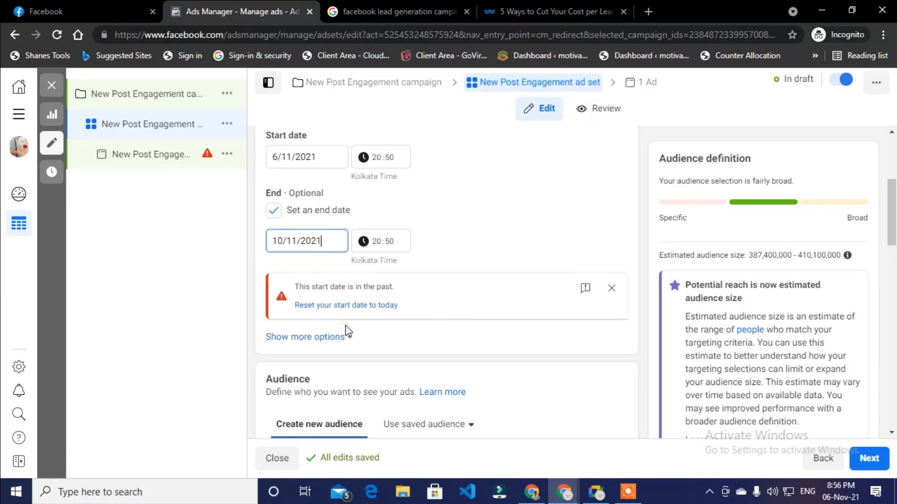
click(393, 306)
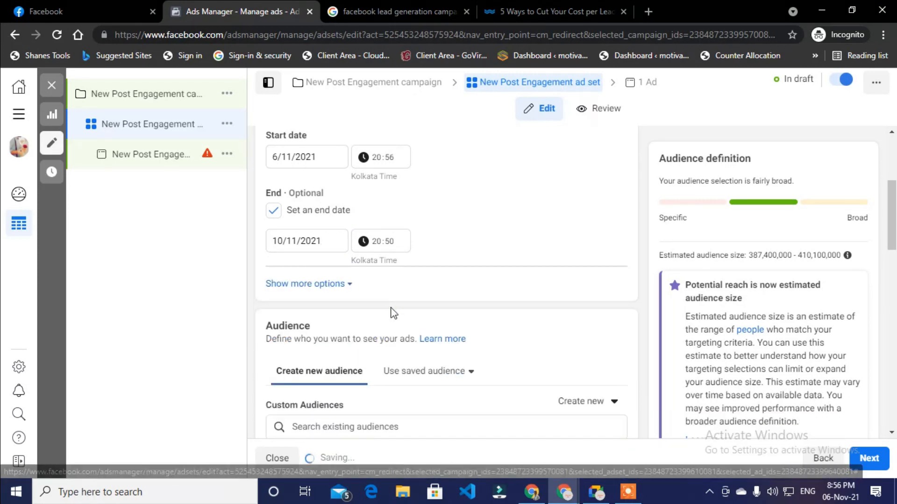
Review the ad set's budget and schedule settings and the start of its audience section
scroll(390, 280, up, 3)
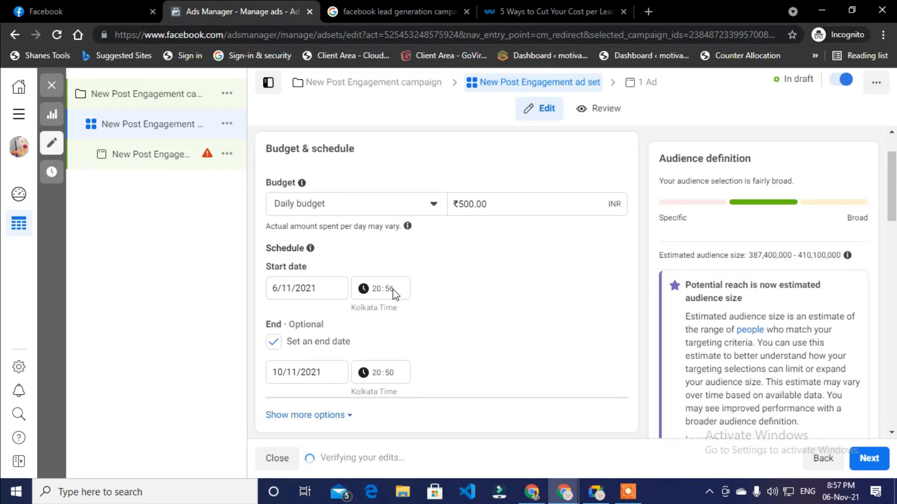
scroll(392, 283, down, 3)
scroll(336, 266, up, 1)
scroll(309, 254, down, 2)
scroll(411, 252, down, 1)
scroll(439, 243, up, 4)
scroll(467, 243, down, 3)
scroll(514, 248, down, 4)
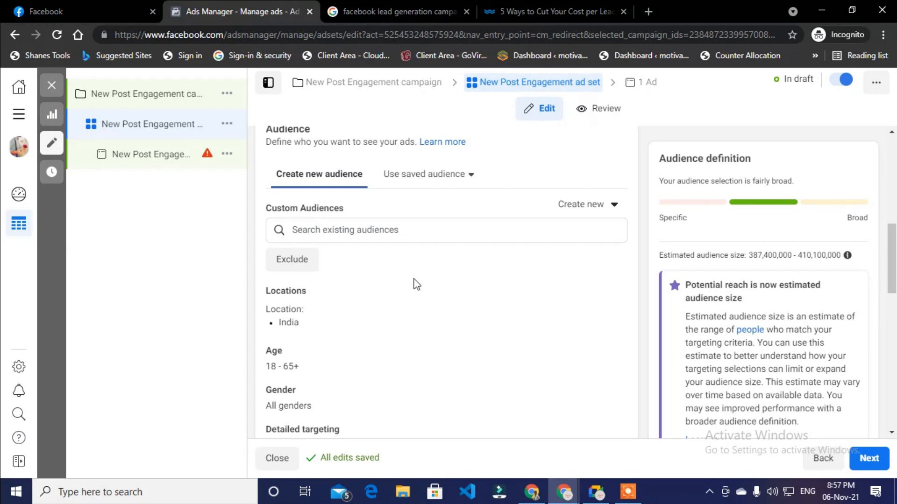
Edit the audience's locations to replace India with the city of Kolkata, West Bengal
scroll(420, 286, down, 2)
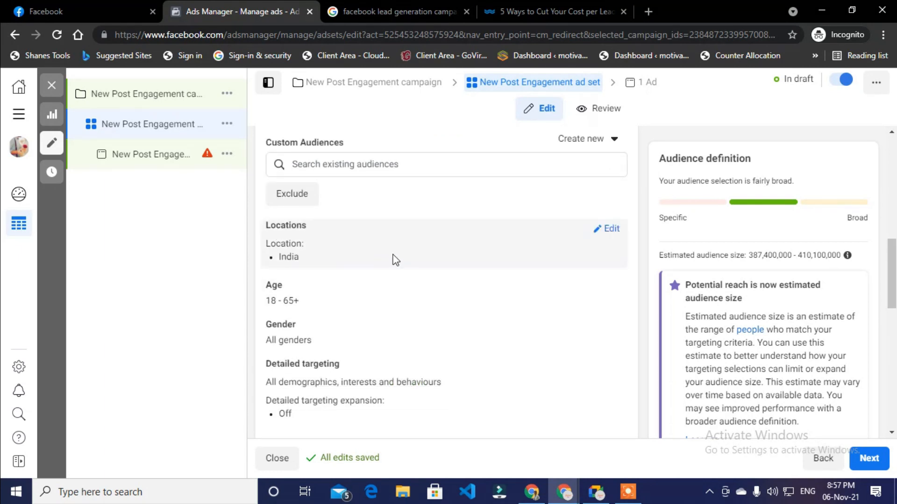
click(611, 234)
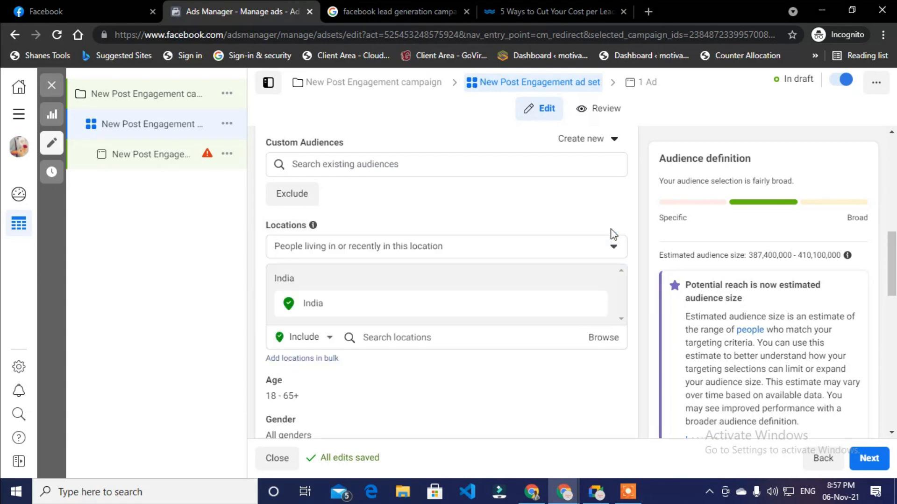
scroll(426, 274, down, 1)
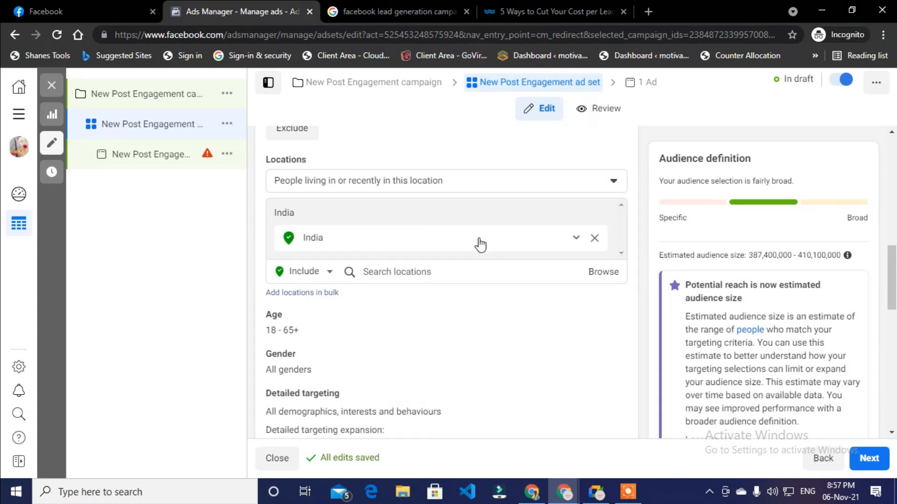
click(465, 241)
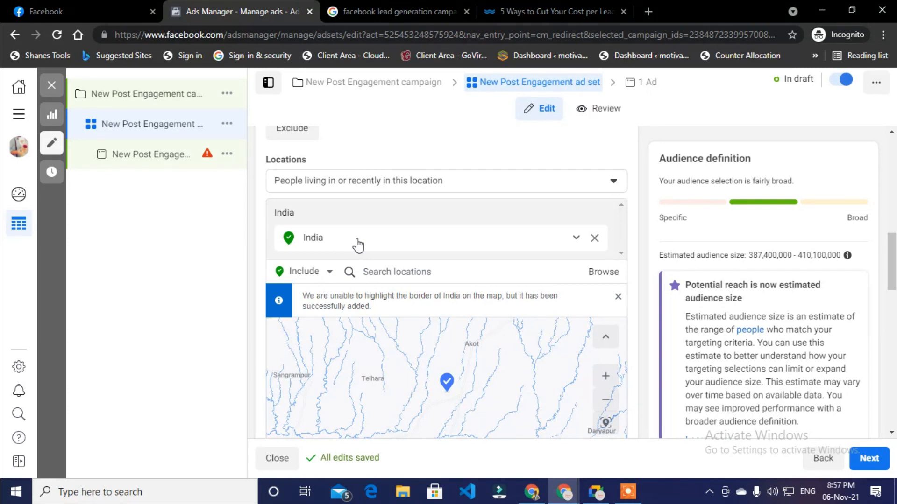
scroll(413, 181, down, 2)
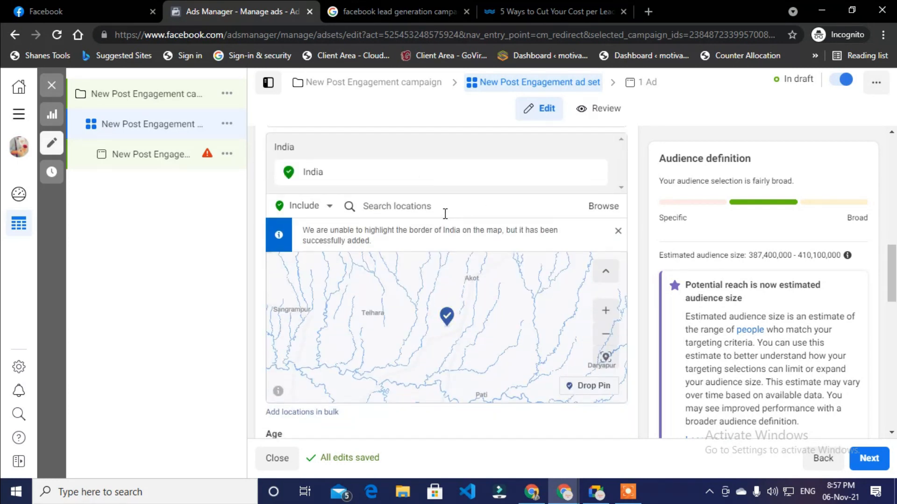
click(432, 206)
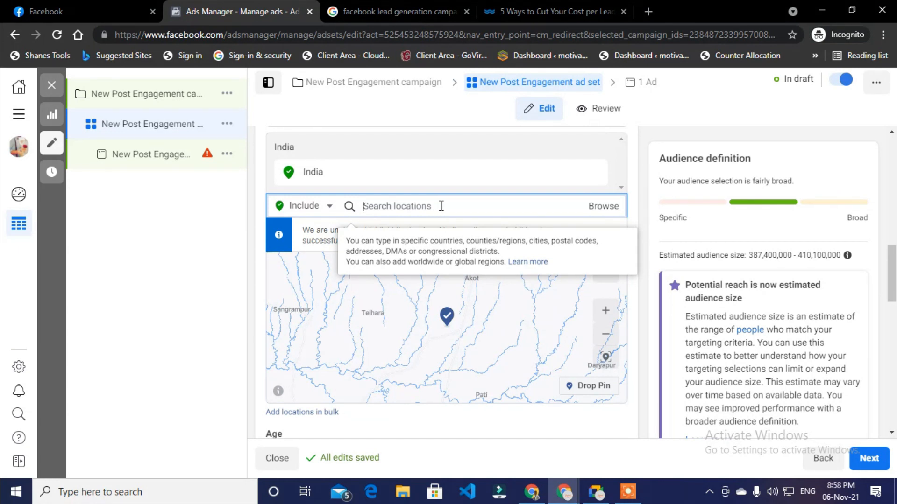
text(kolkata)
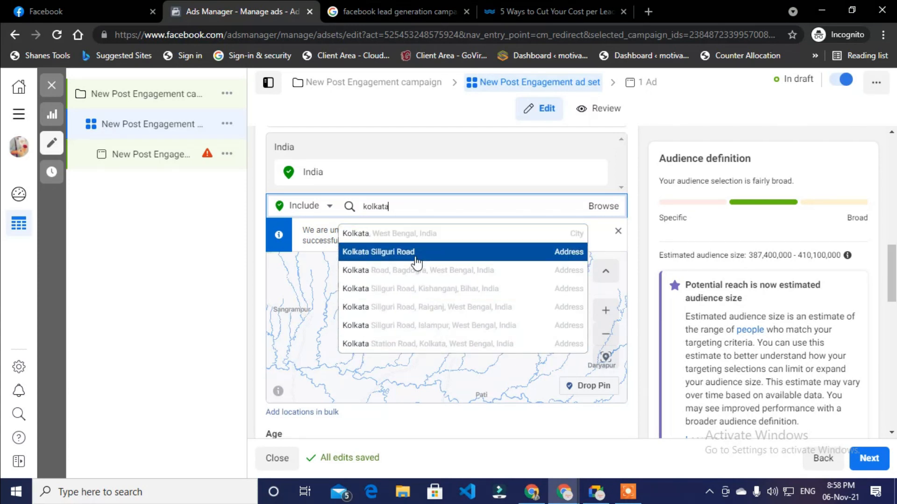
click(575, 241)
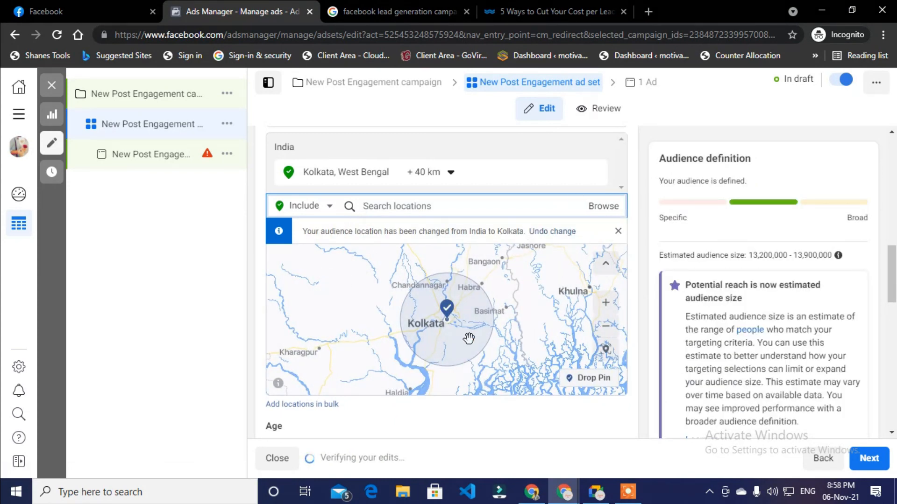
Examine Kolkata on the map, set its targeting radius to 17 km and reopen the radius options
scroll(449, 322, up, 3)
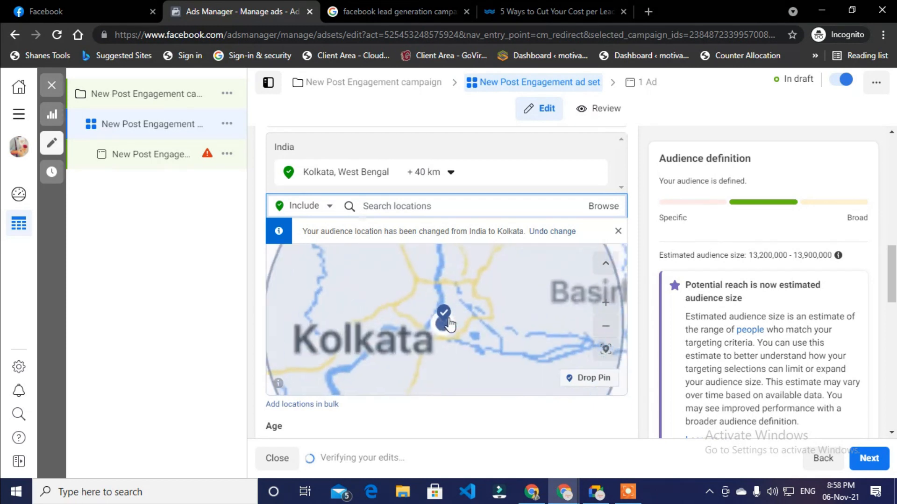
scroll(467, 308, down, 3)
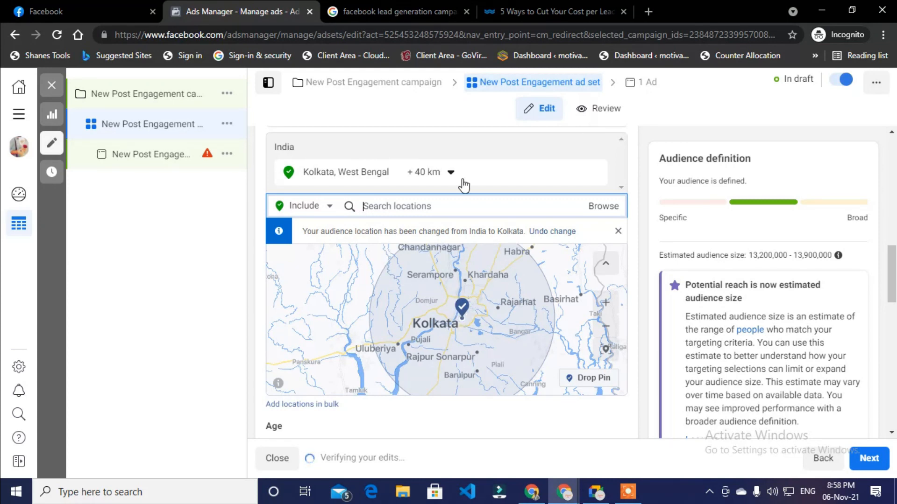
click(451, 173)
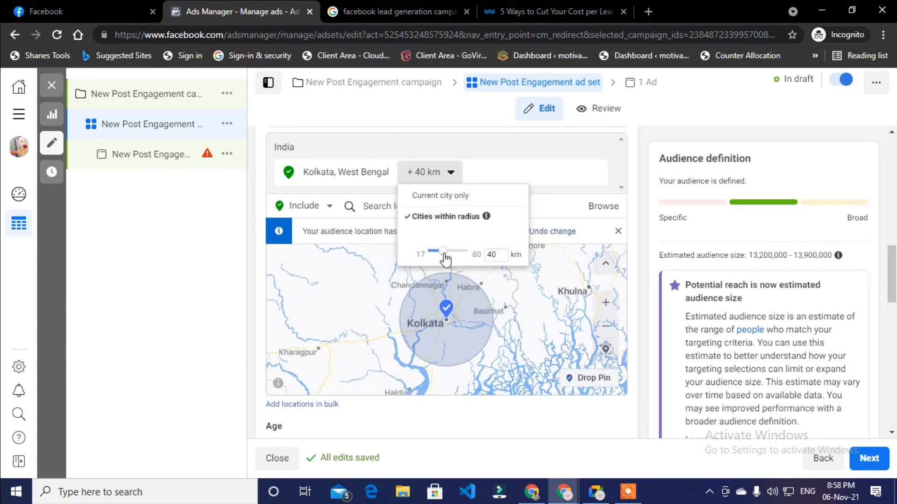
drag(443, 252, 431, 258)
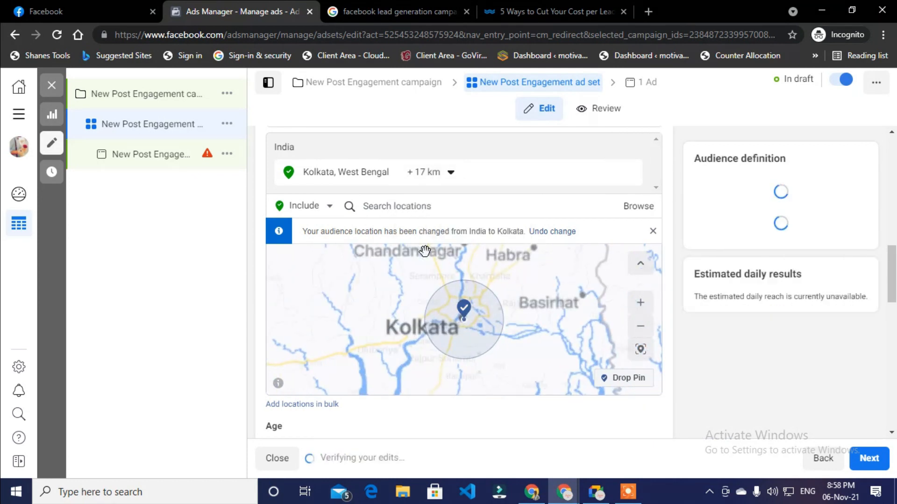
click(449, 172)
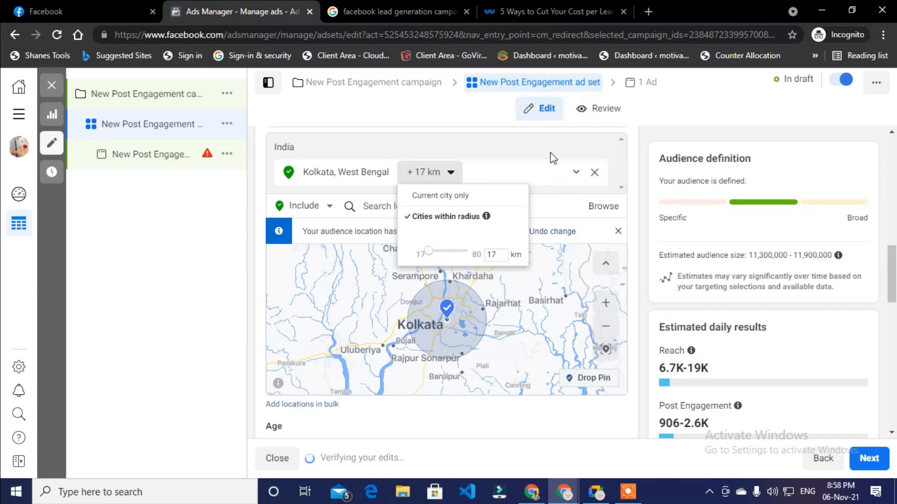
Add Habra, West Bengal, India as an included audience location
click(532, 161)
click(419, 206)
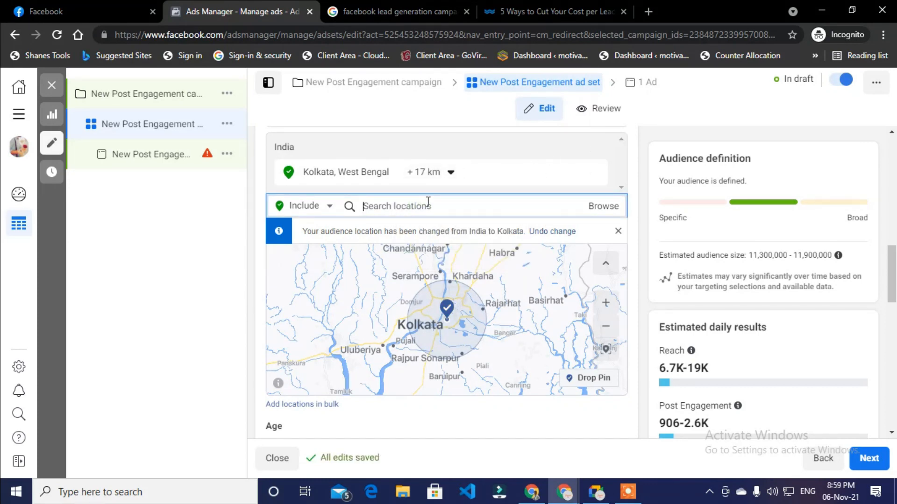
text(H)
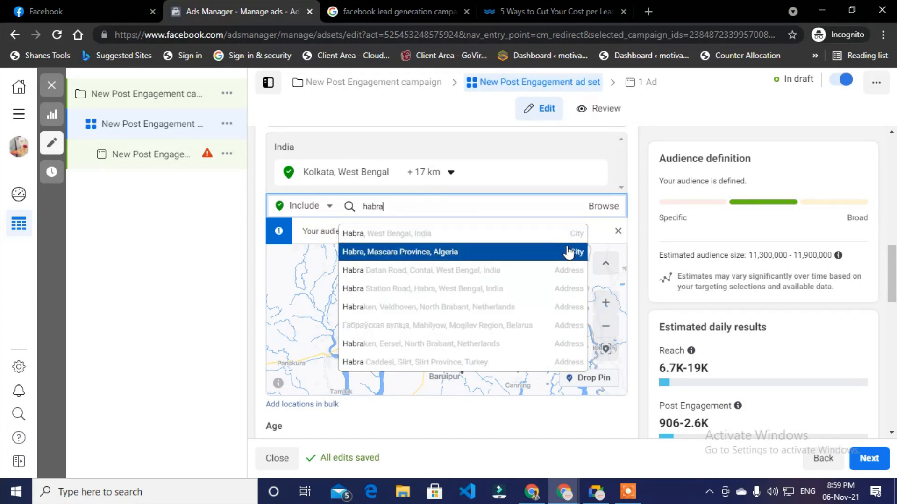
click(572, 234)
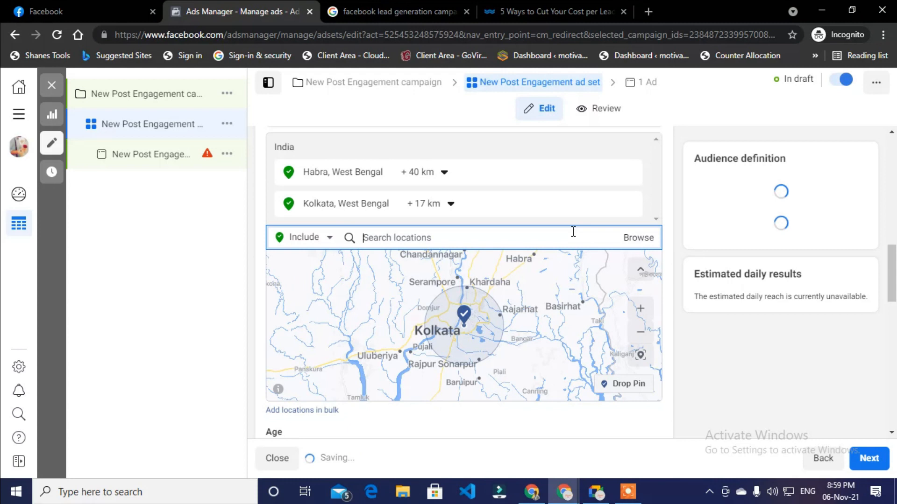
Set the targeting radius around Habra to 17 km
click(450, 204)
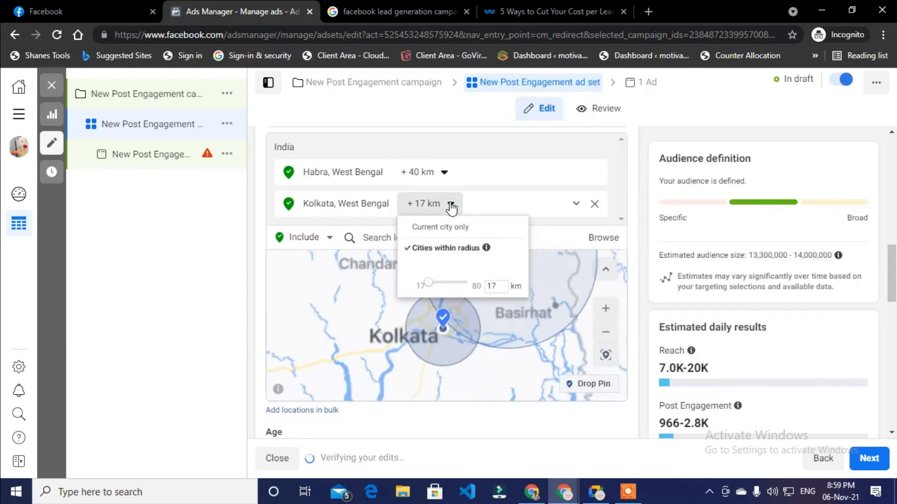
click(443, 172)
drag(437, 258, 419, 257)
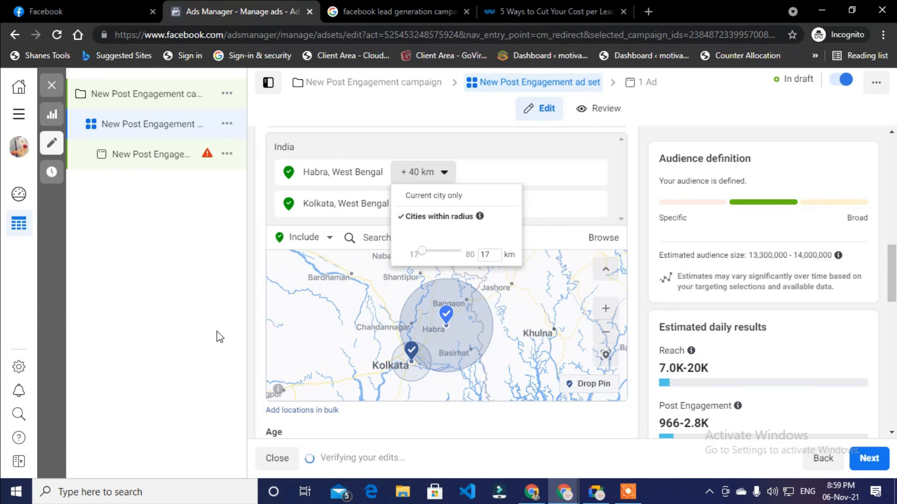
click(167, 343)
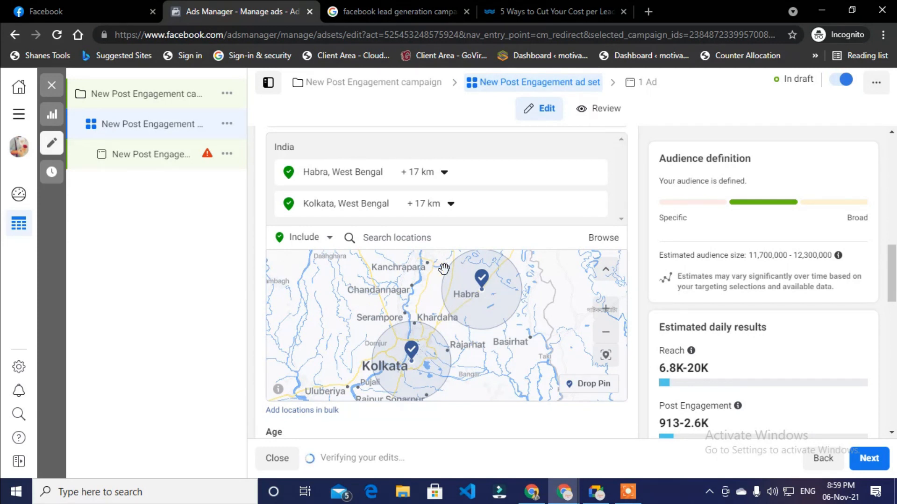
Replace the Habra city target by including the postcode 743233, Habra, West Bengal, India
click(452, 240)
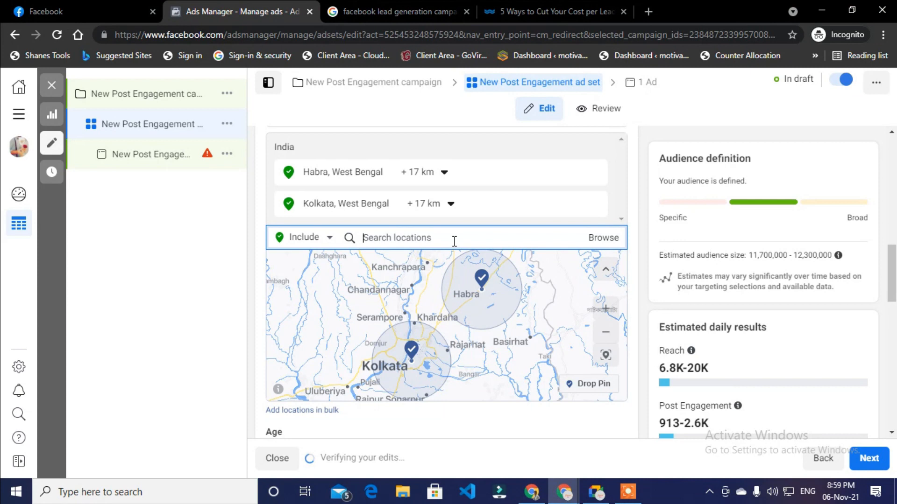
text(743233)
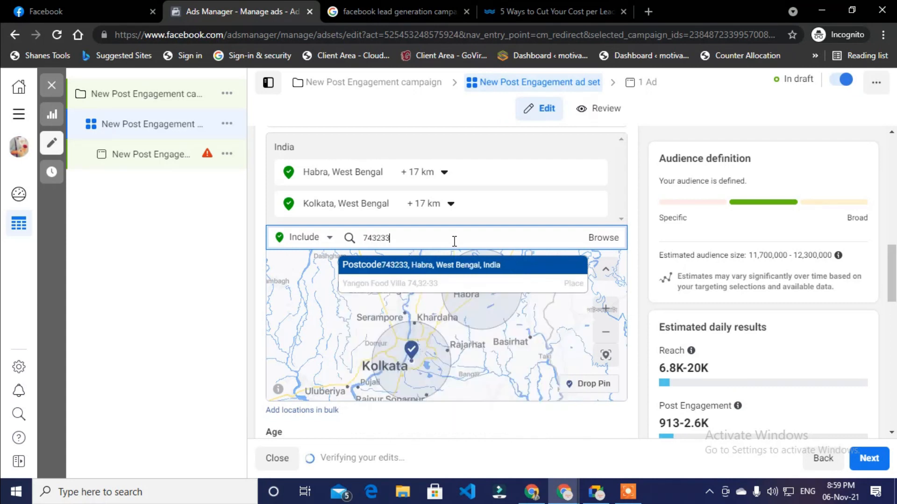
click(522, 271)
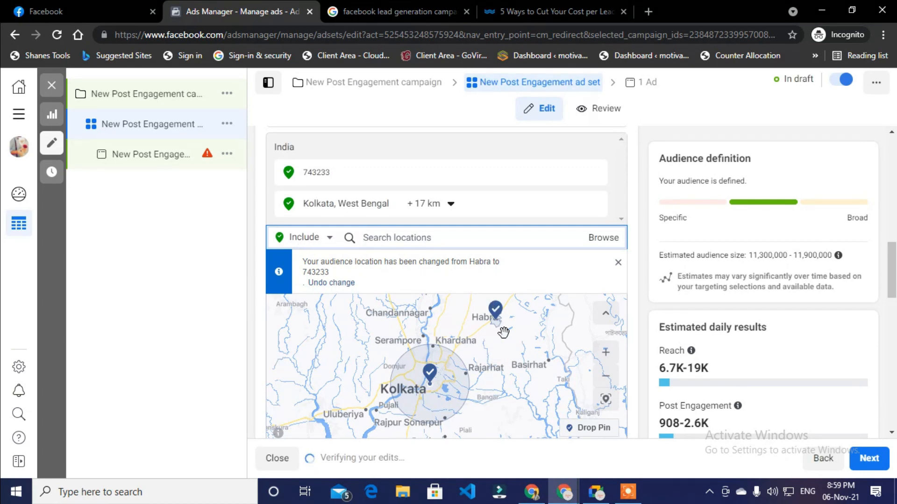
Examine on the map the area covered by the Kolkata radius and the Habra postcode
scroll(501, 334, up, 5)
scroll(504, 332, down, 5)
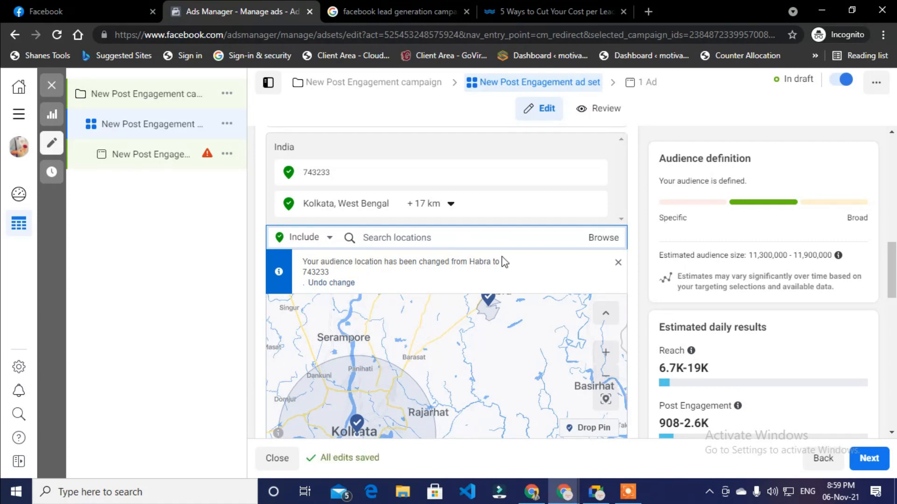
scroll(472, 312, down, 2)
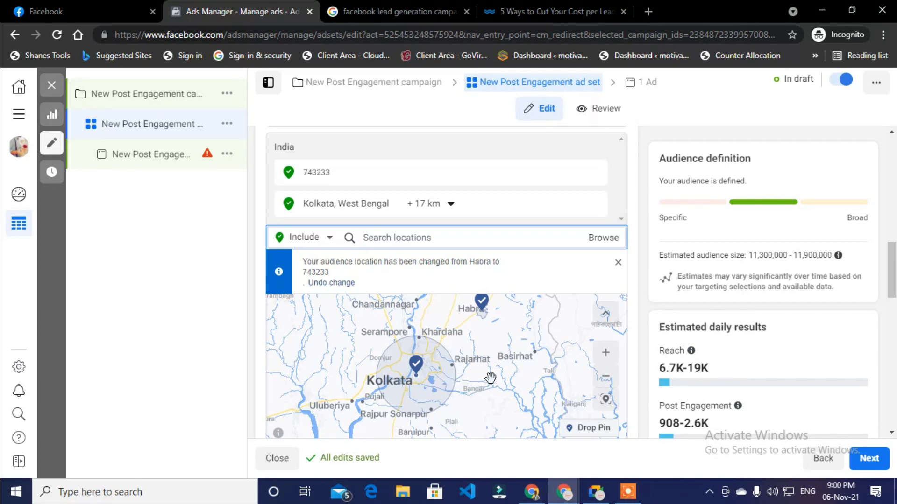
scroll(499, 371, up, 2)
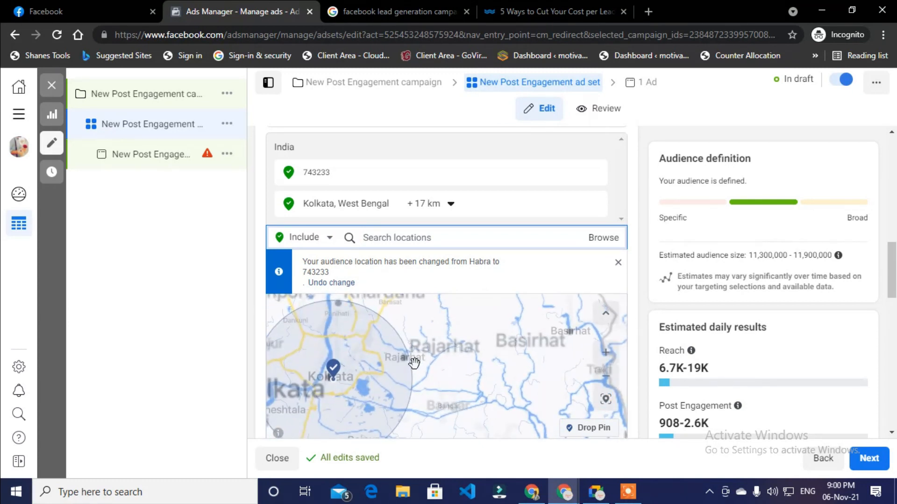
drag(538, 375, 549, 378)
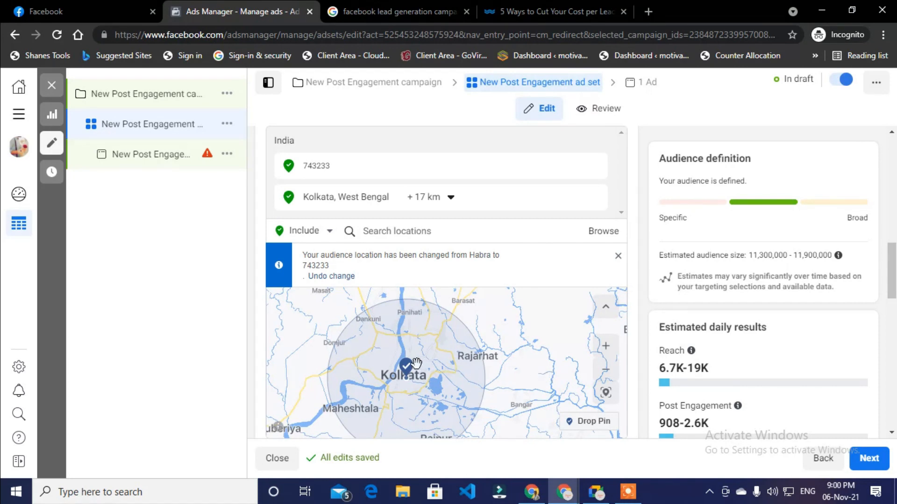
scroll(414, 327, up, 2)
drag(439, 337, 424, 356)
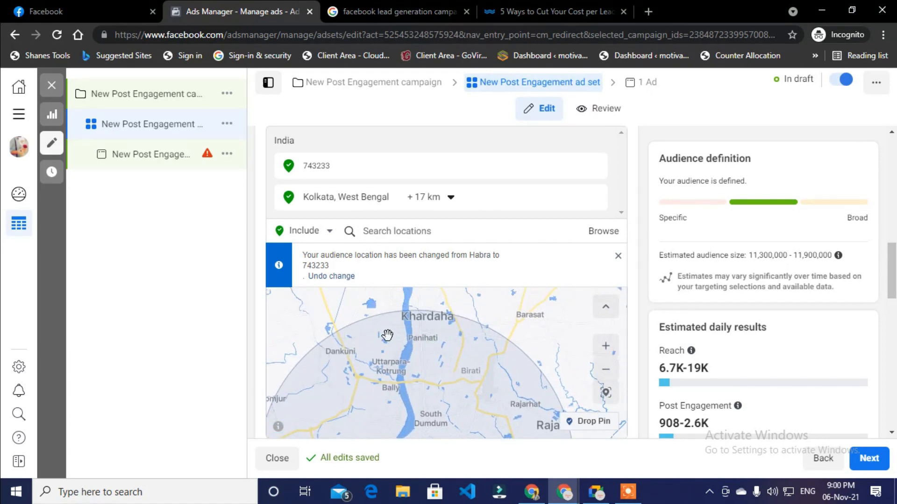
Switch location targeting to Exclude and drop an exclusion pin on the map near Birati, north of Kolkata
click(313, 233)
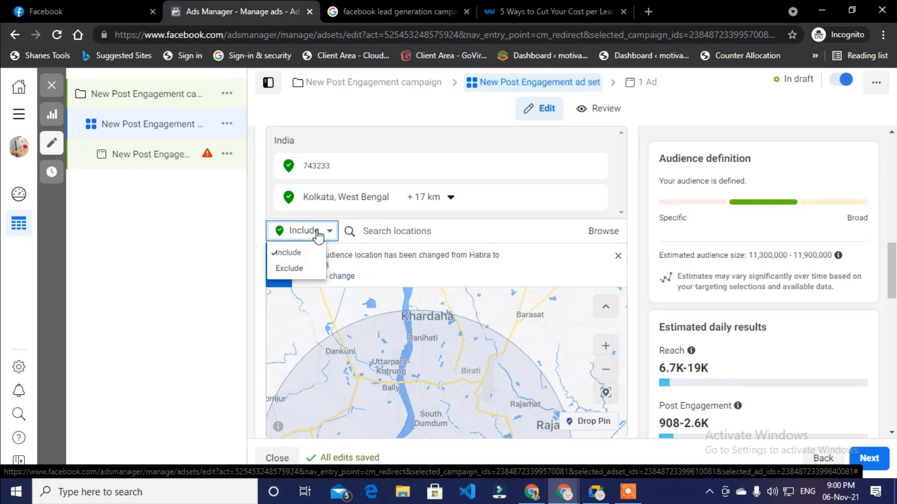
click(301, 270)
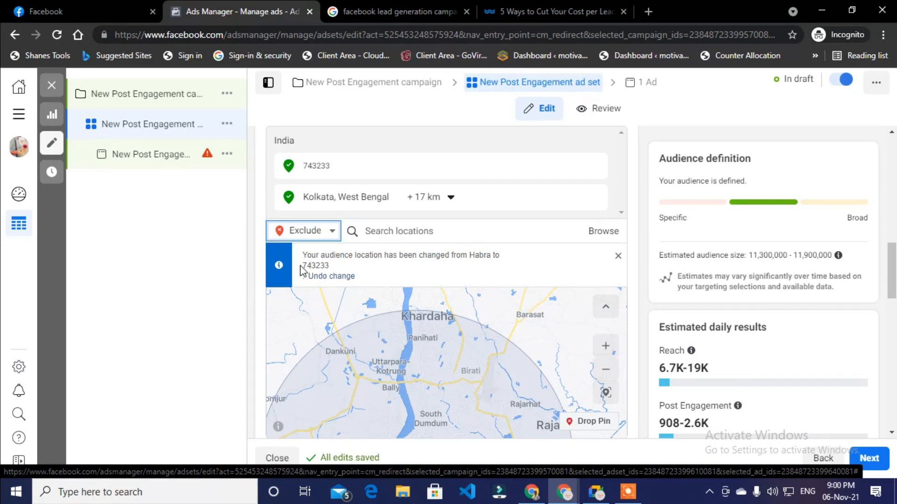
scroll(474, 206, down, 3)
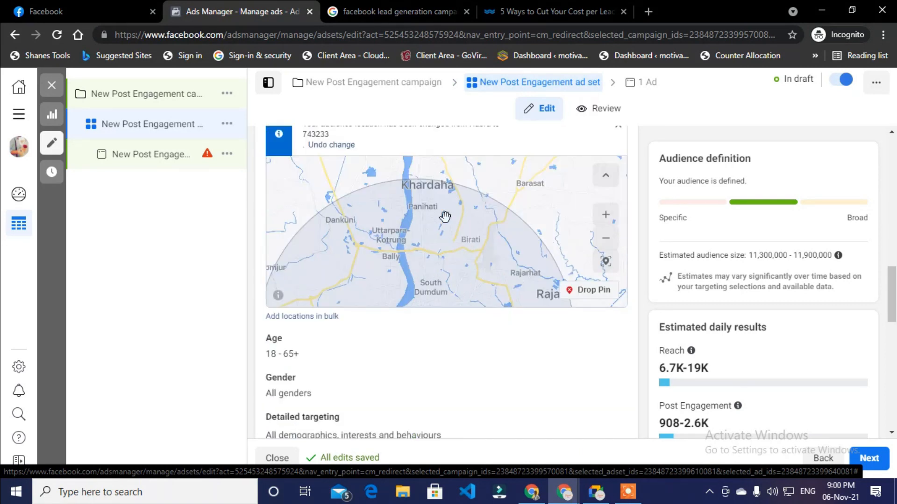
scroll(411, 212, down, 2)
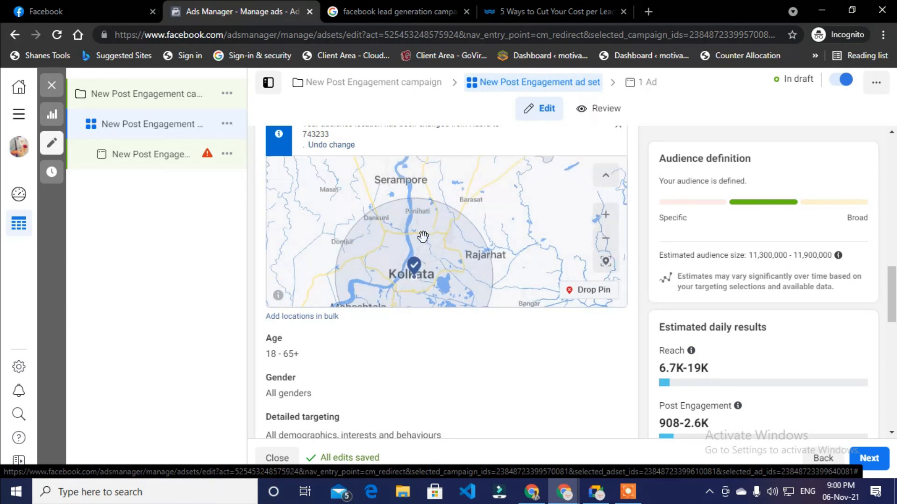
scroll(424, 241, up, 1)
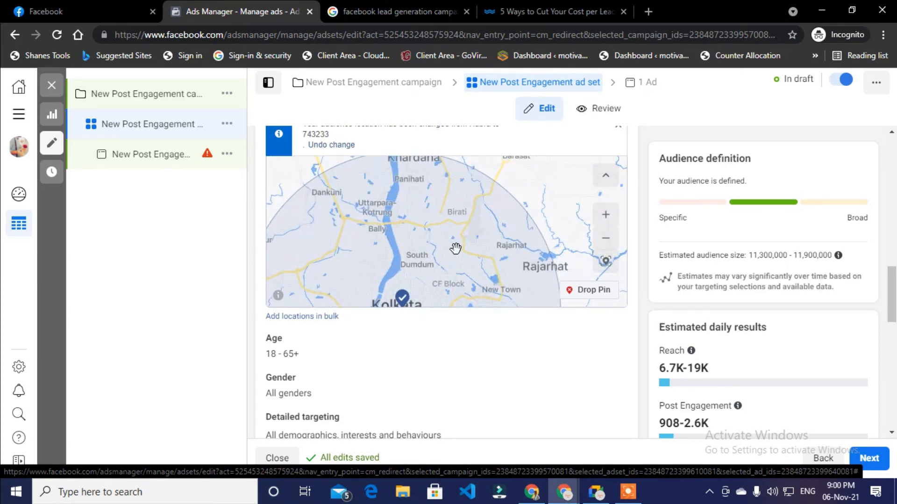
click(593, 292)
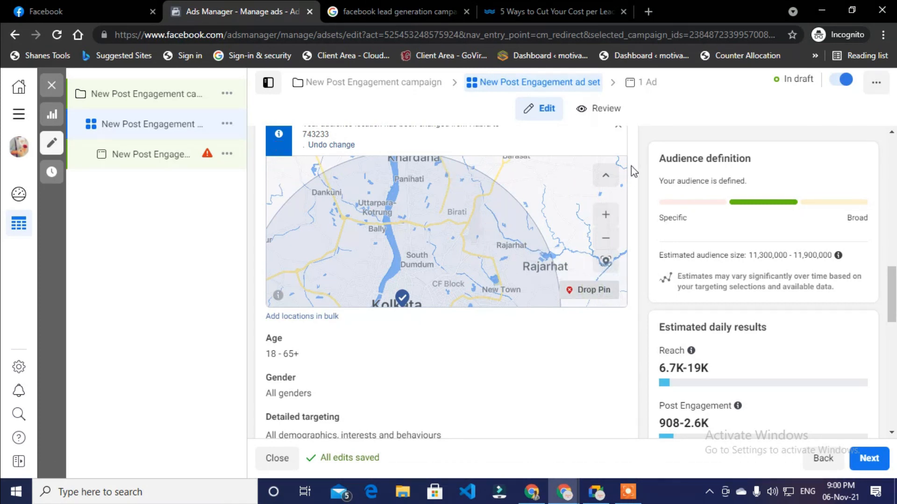
scroll(535, 184, up, 2)
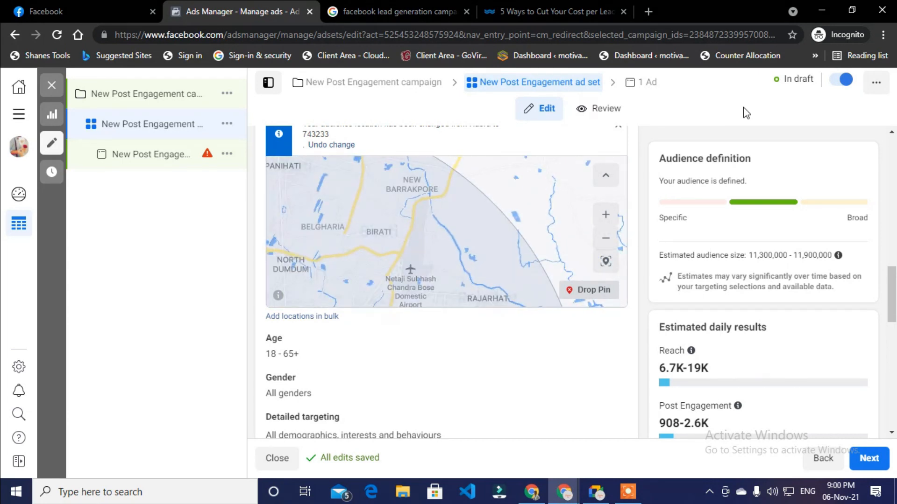
scroll(893, 256, up, 3)
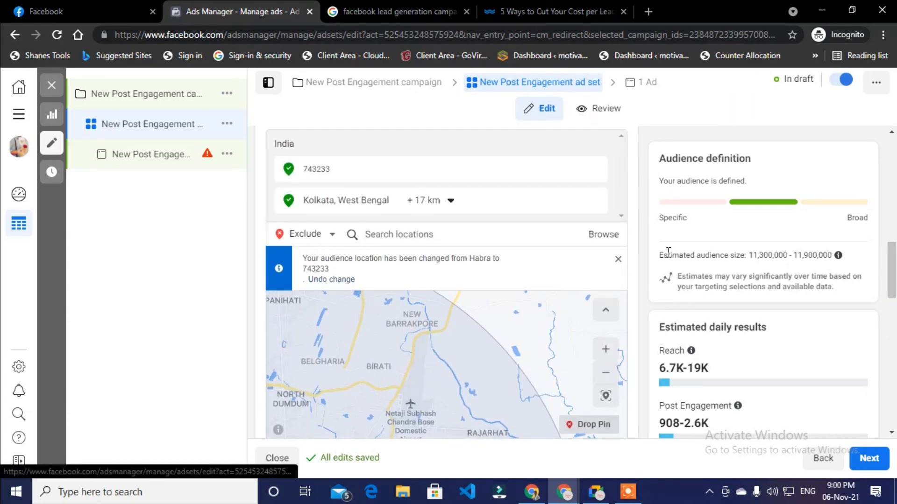
scroll(653, 256, down, 1)
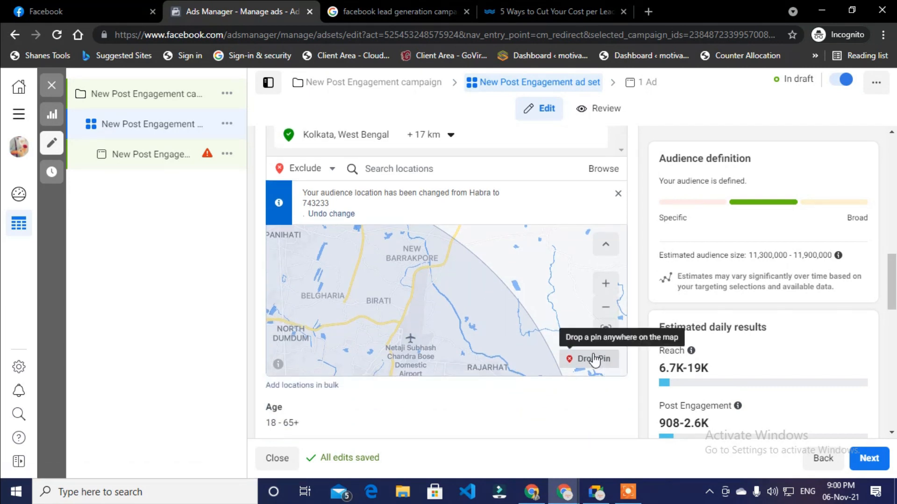
click(575, 361)
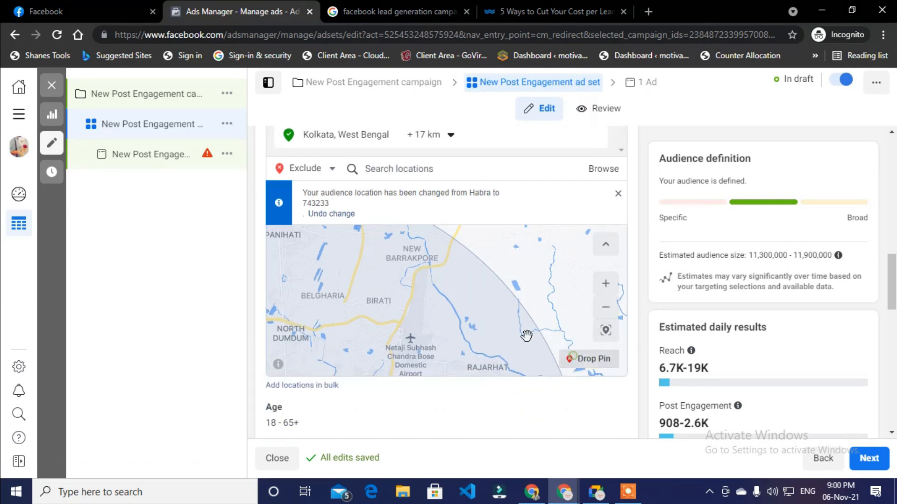
click(575, 369)
click(378, 288)
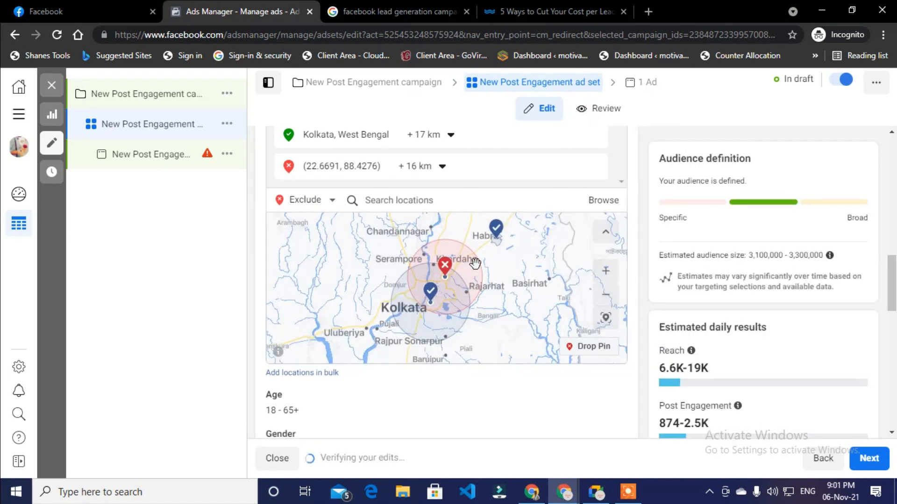
Reduce the radius of the excluded pin near Birati to 6 km and recentre the map
click(441, 171)
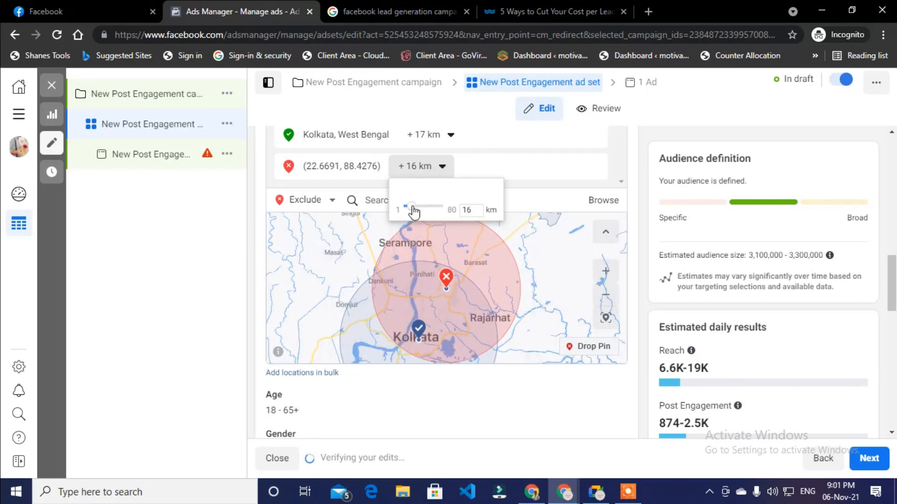
drag(412, 210, 444, 213)
drag(441, 208, 411, 204)
click(606, 317)
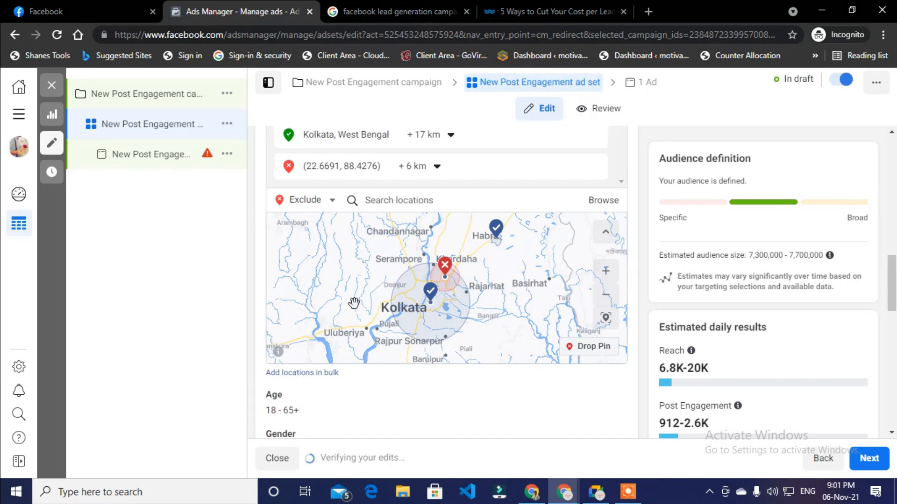
Set the radius of the excluded pin near Birati to 17 km
scroll(352, 304, down, 2)
scroll(571, 382, down, 3)
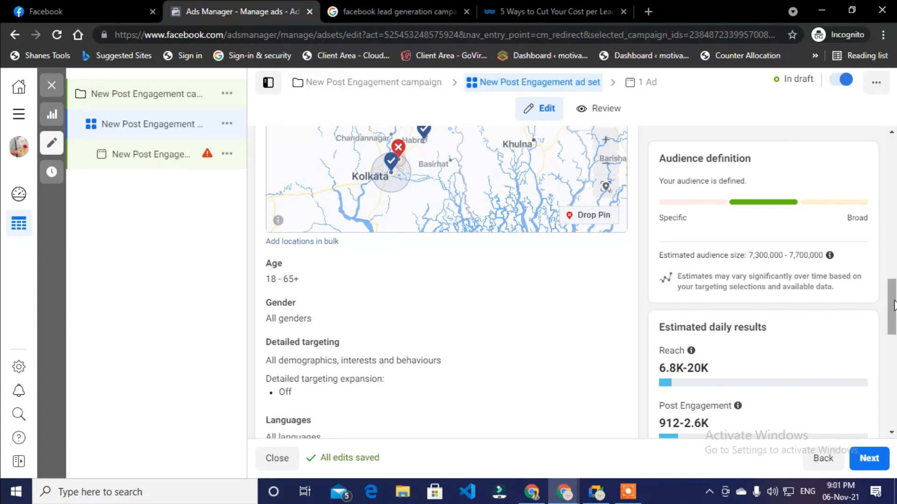
scroll(684, 289, up, 5)
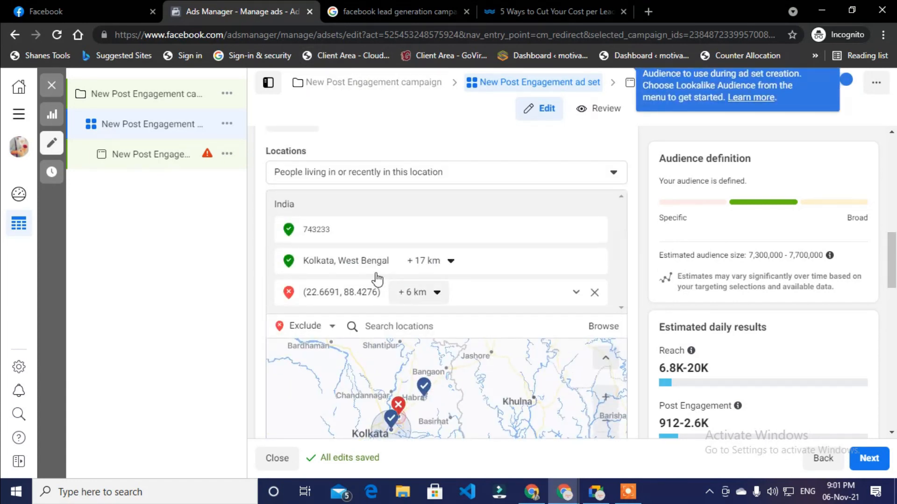
click(439, 293)
drag(407, 340, 414, 340)
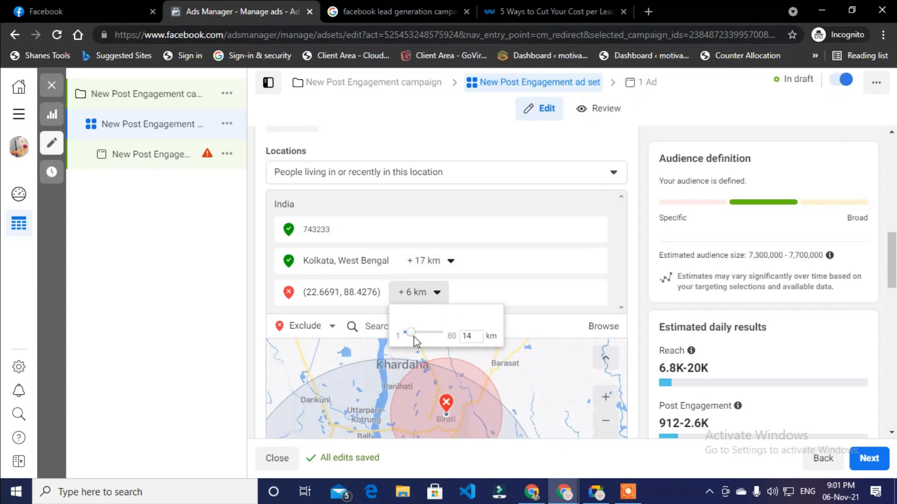
click(477, 335)
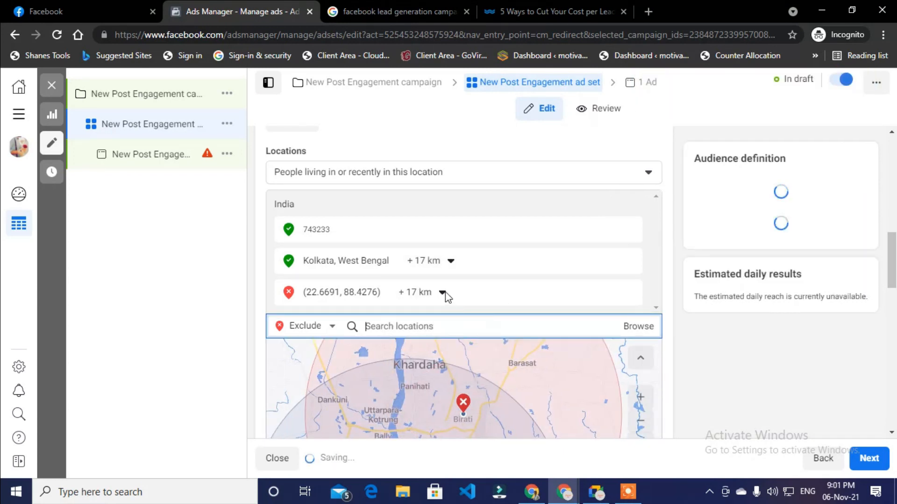
click(442, 293)
click(472, 335)
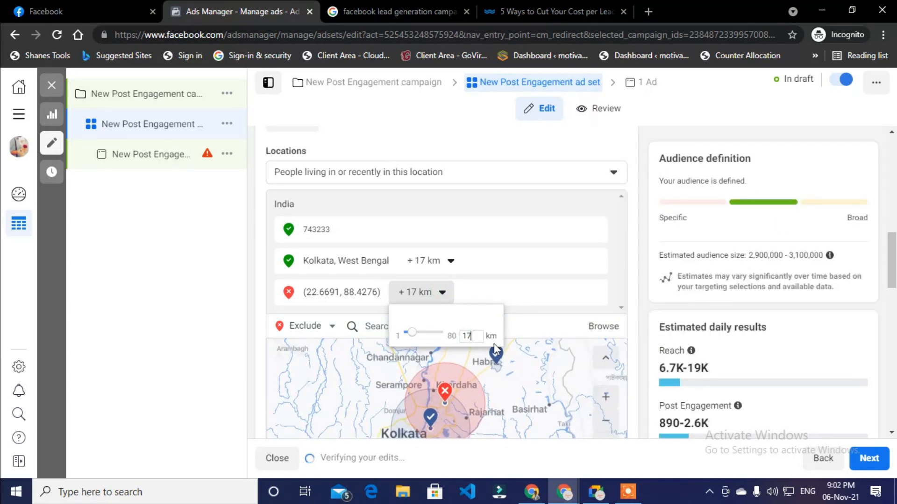
key(BackSpace)
key(BackSpace)
click(529, 299)
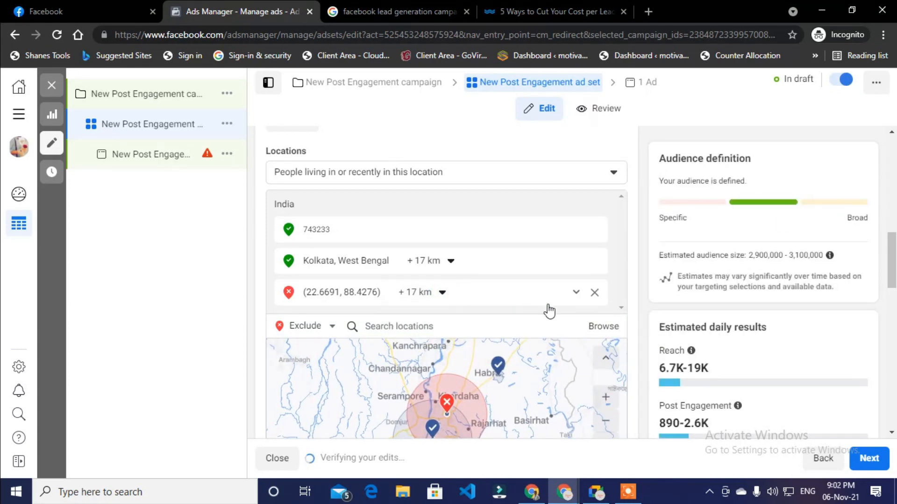
scroll(469, 286, down, 5)
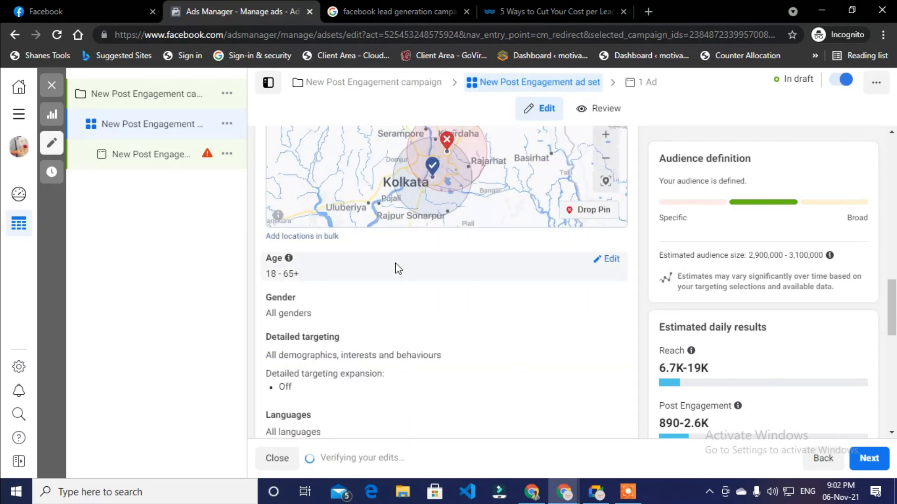
scroll(423, 265, up, 4)
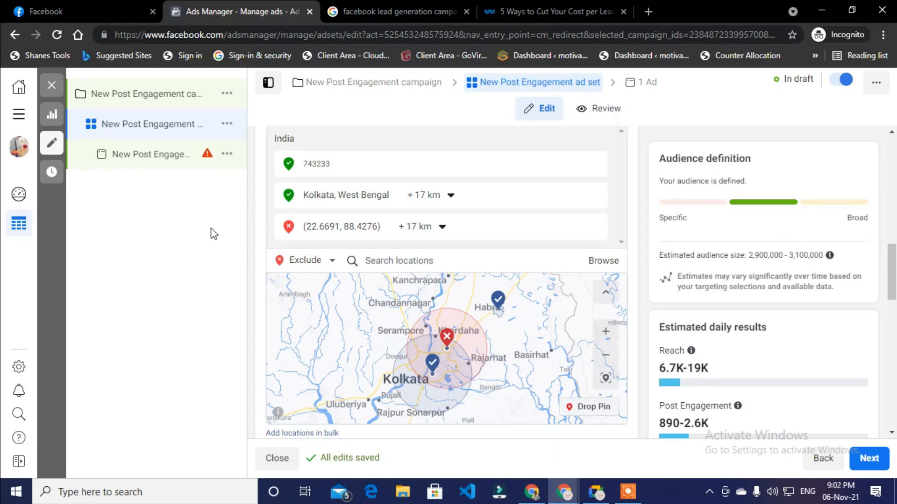
Set the maximum age of the ad set's audience to 25
scroll(537, 234, down, 2)
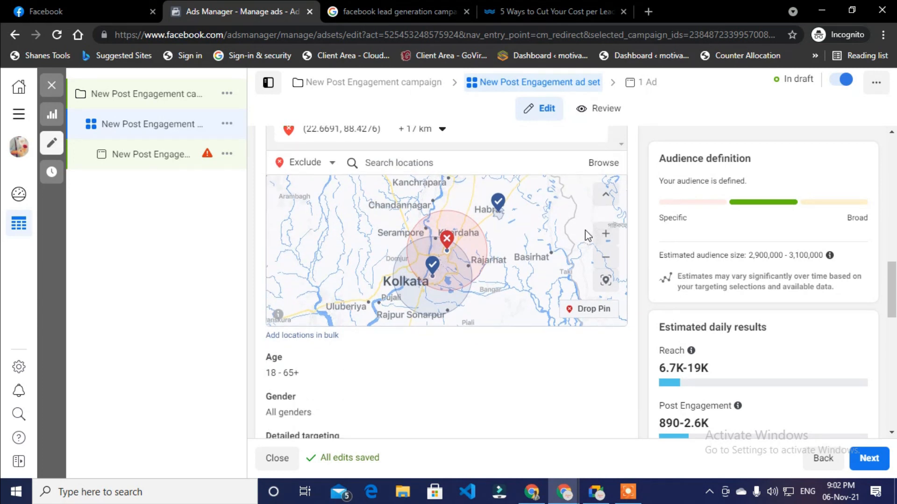
scroll(588, 236, down, 2)
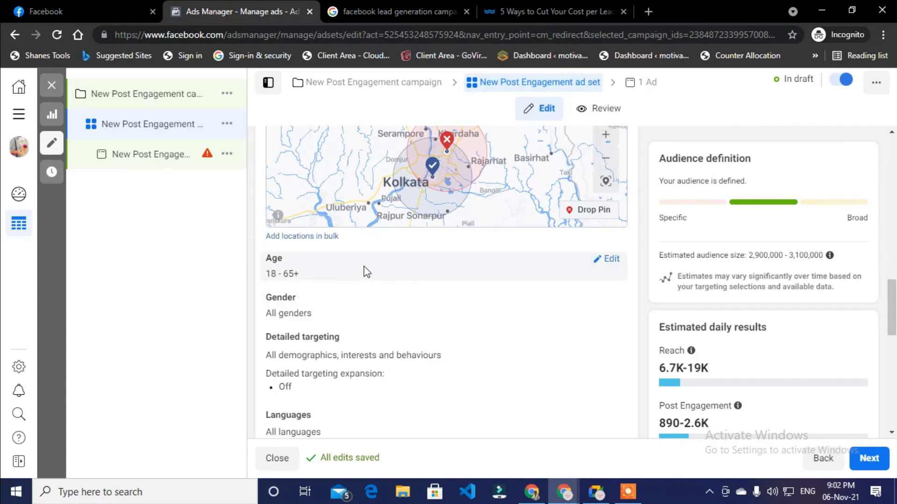
click(611, 259)
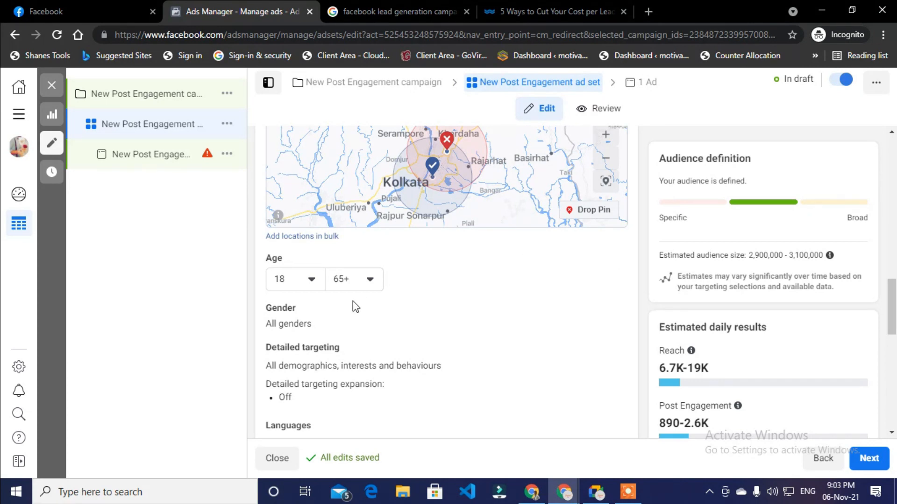
click(361, 281)
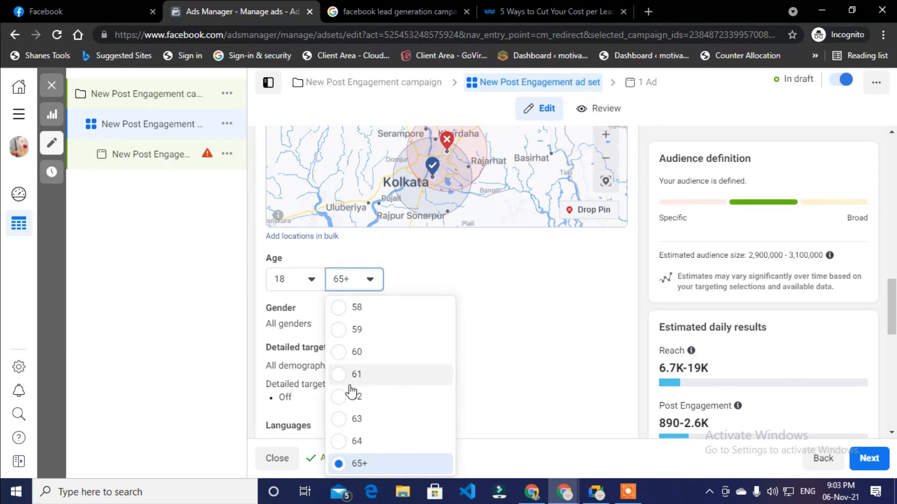
scroll(346, 362, up, 4)
scroll(402, 366, up, 10)
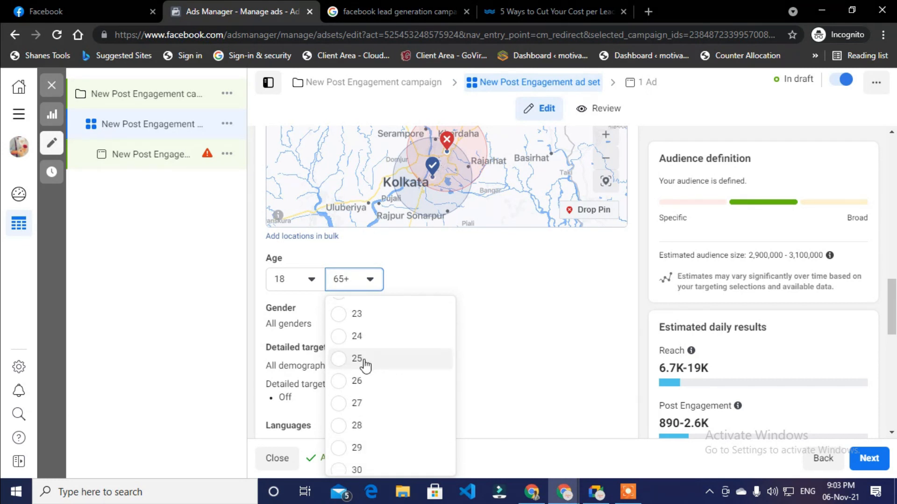
key(Return)
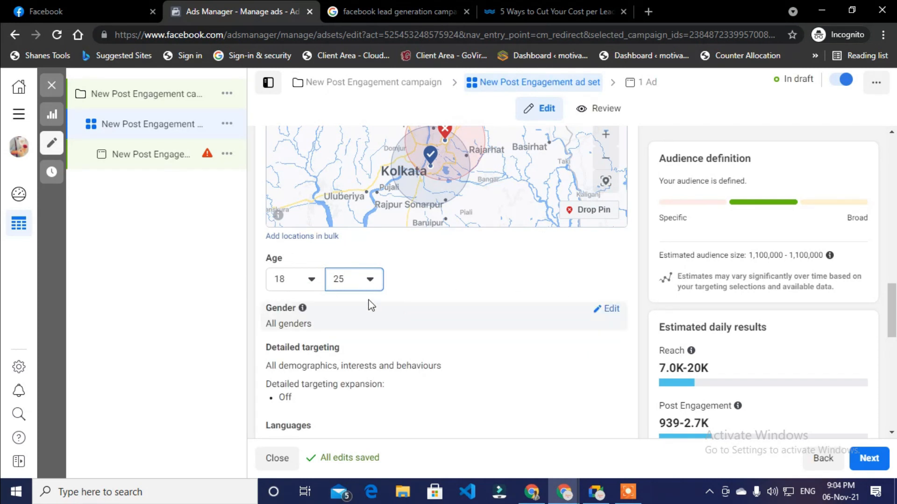
Open the gender setting for editing and examine the audience and placement settings alongside the estimated daily results
click(610, 310)
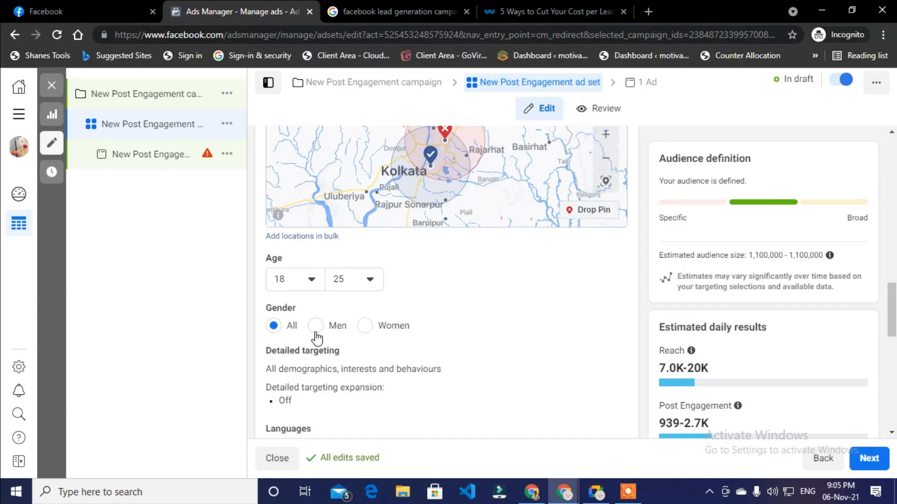
scroll(743, 383, down, 2)
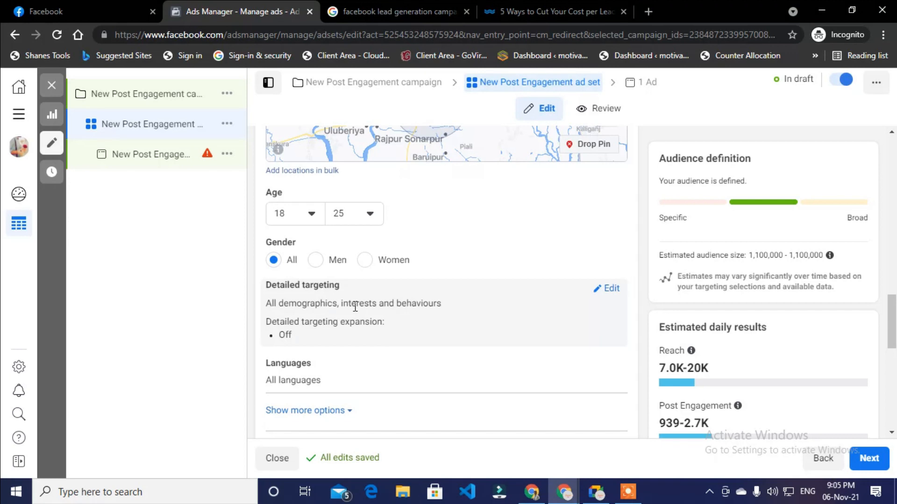
scroll(758, 319, down, 3)
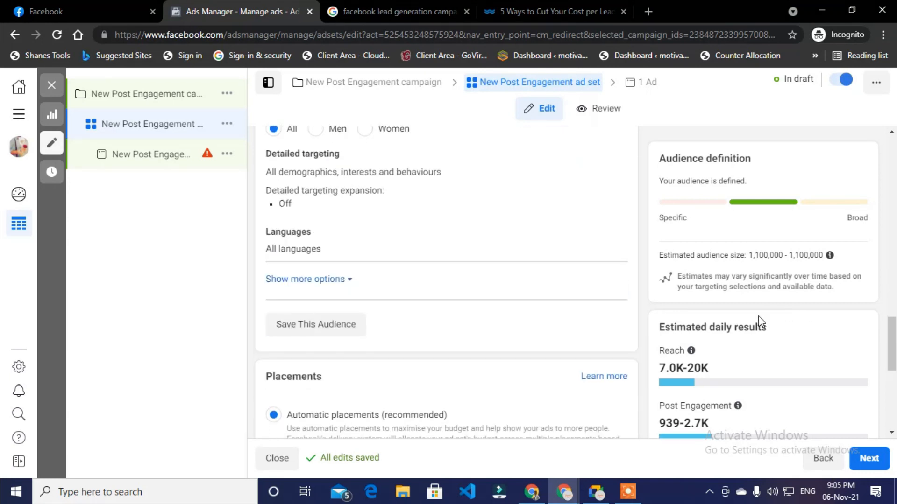
mouse_move(691, 351)
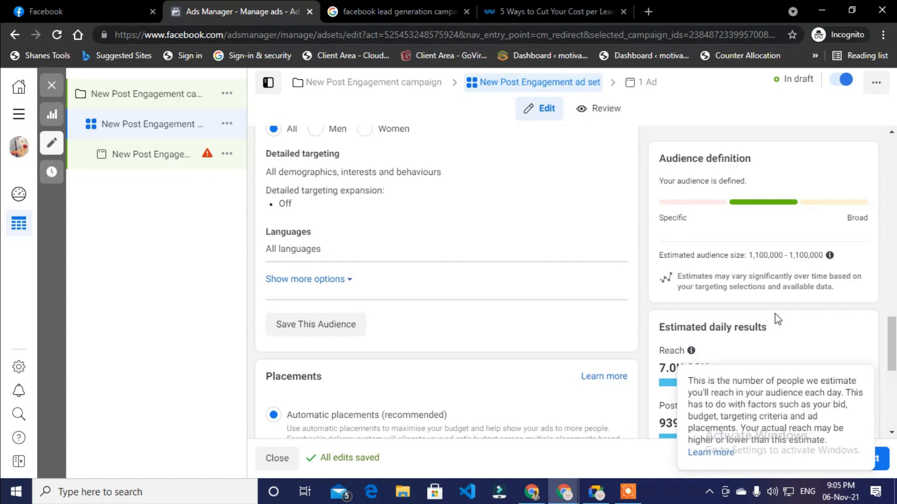
scroll(775, 313, down, 3)
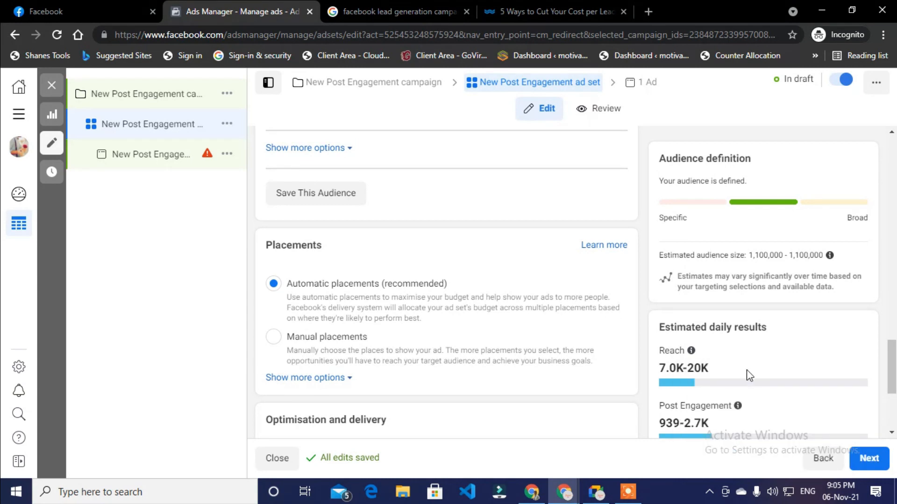
scroll(490, 220, up, 6)
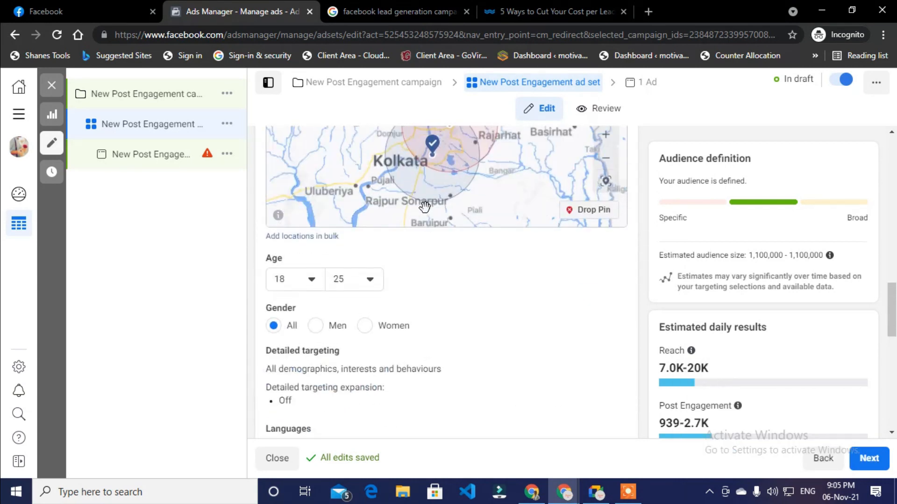
scroll(436, 206, down, 4)
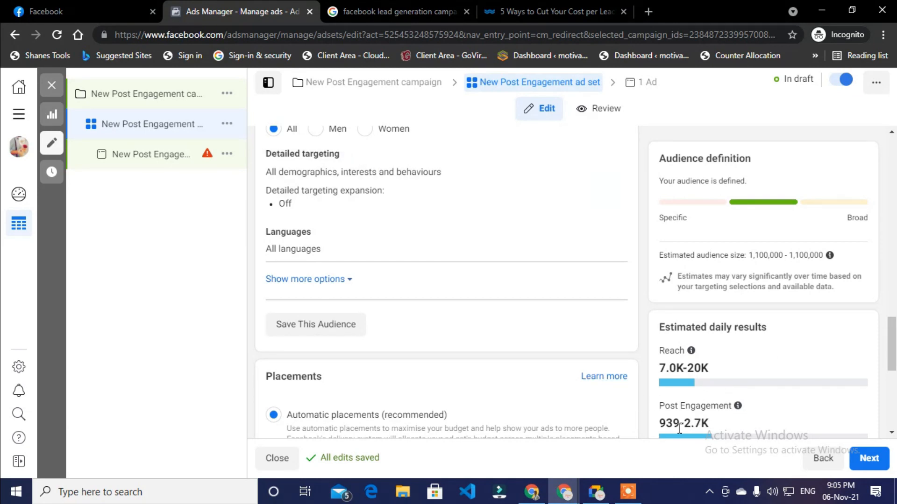
scroll(843, 382, down, 1)
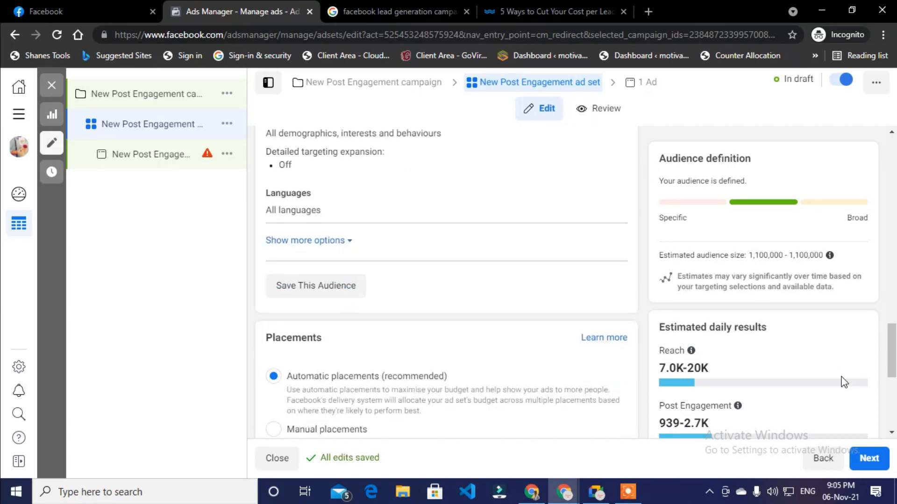
drag(893, 369, 894, 301)
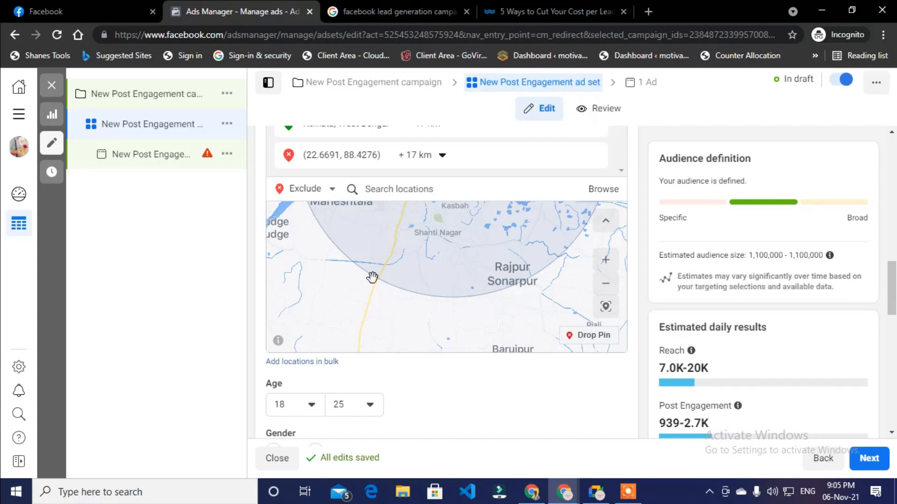
scroll(344, 276, up, 3)
scroll(476, 267, down, 3)
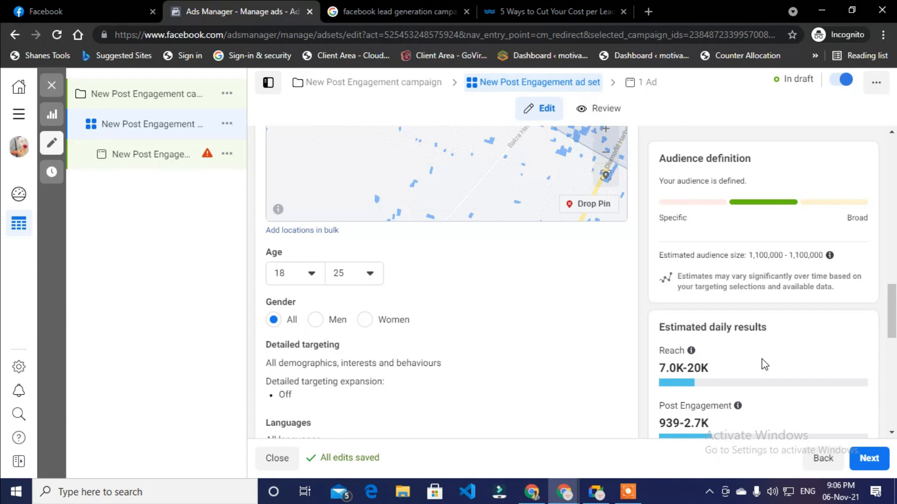
Reset the ad set's start date to today in the schedule
drag(892, 312, 893, 195)
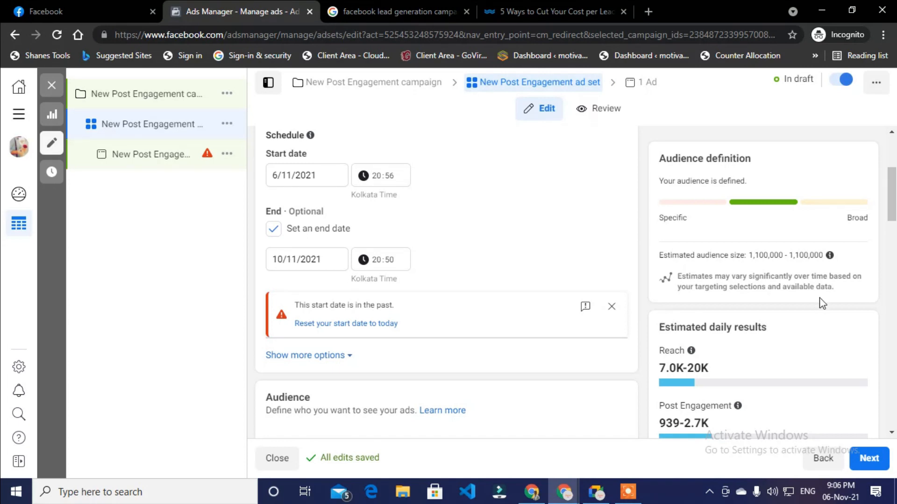
scroll(637, 351, down, 3)
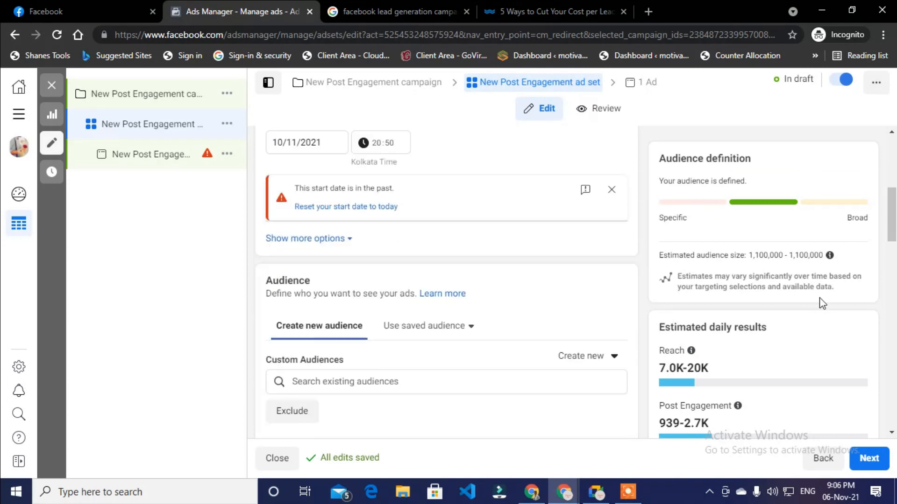
click(390, 193)
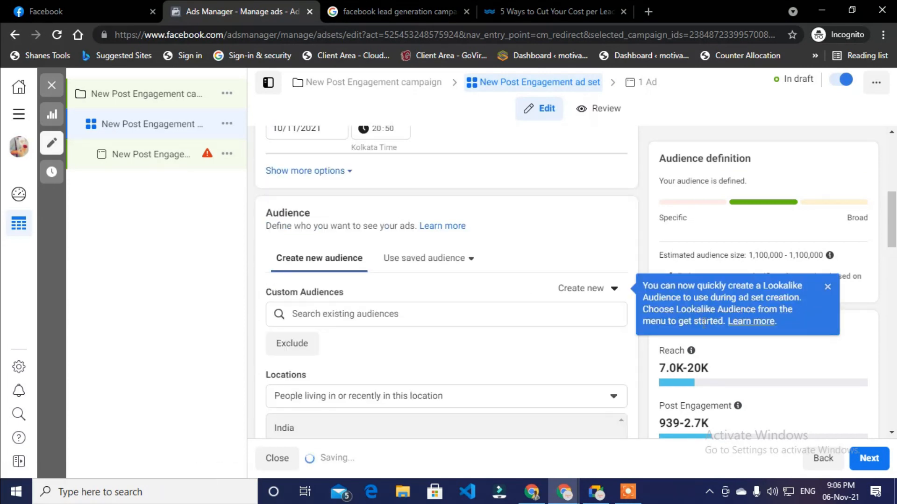
Review the audience, placement and optimisation settings, expanding the extra audience and delivery options and collapsing the audience ones again
scroll(713, 366, down, 3)
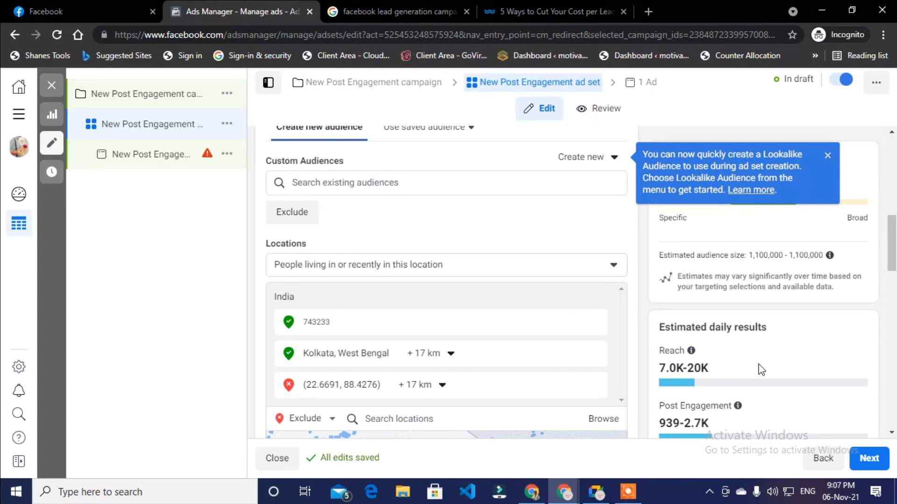
scroll(584, 369, down, 3)
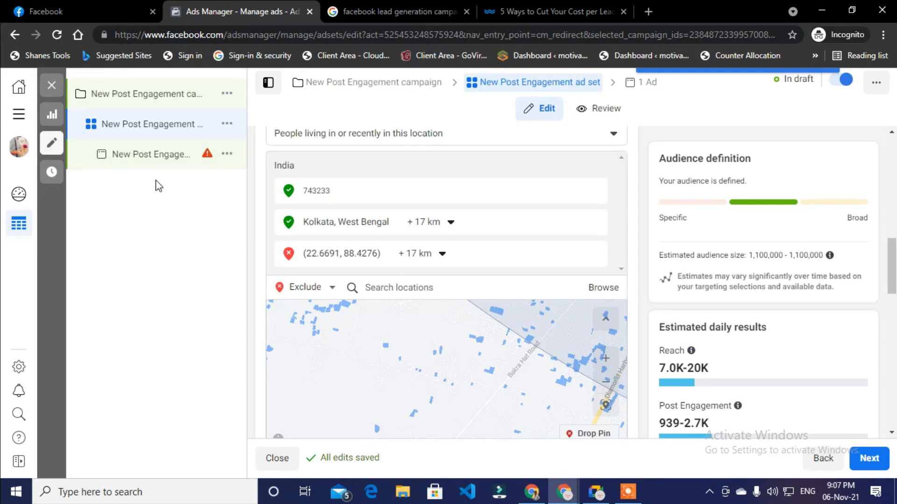
scroll(382, 279, down, 7)
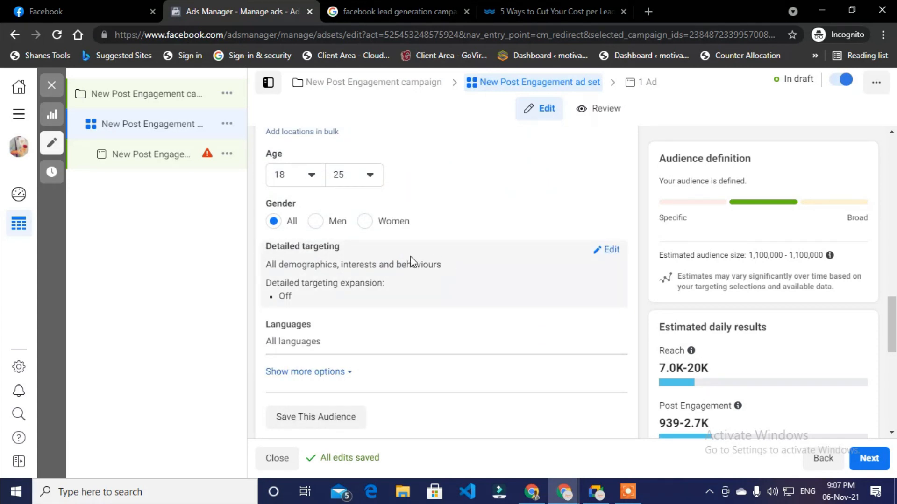
scroll(411, 278, down, 2)
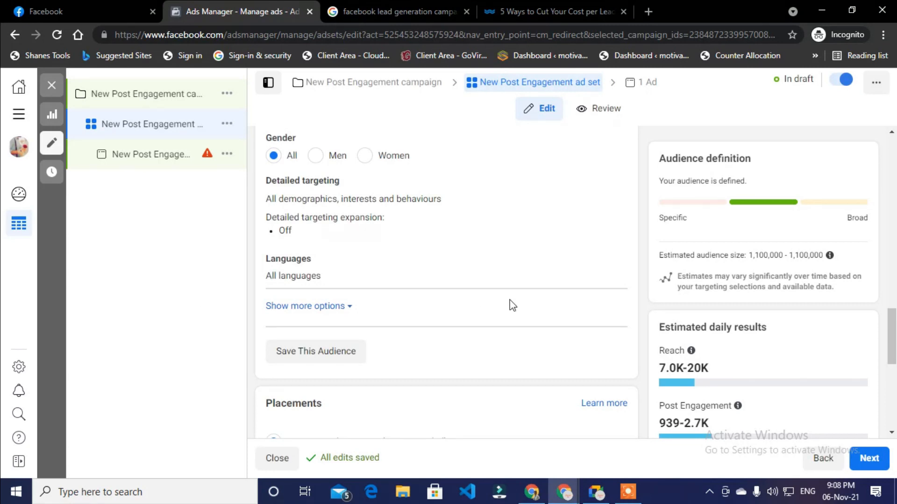
scroll(416, 306, down, 1)
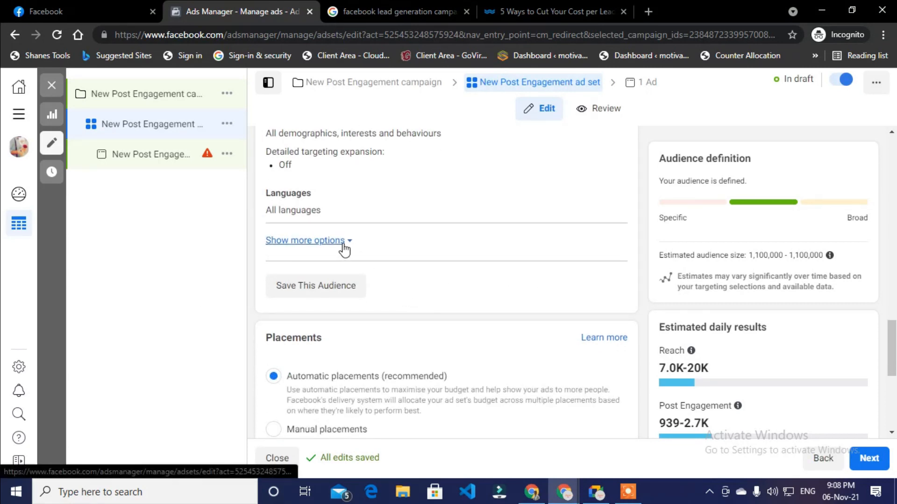
scroll(344, 248, down, 6)
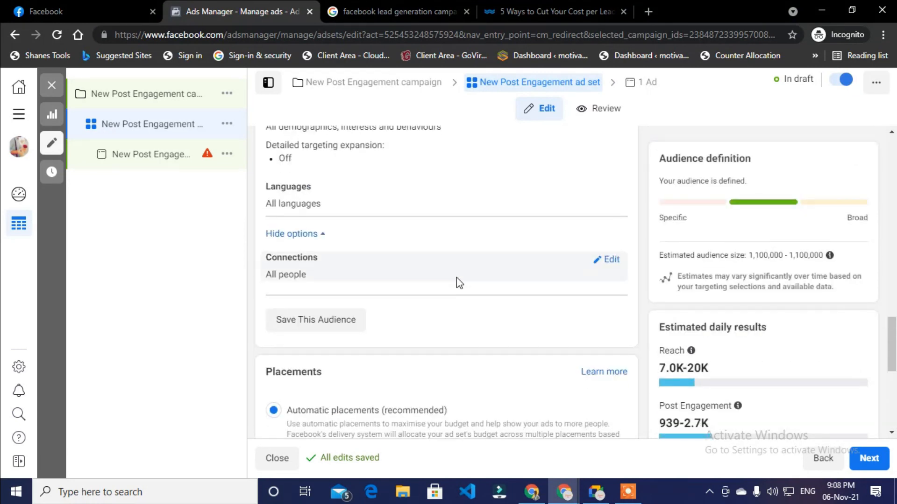
click(314, 402)
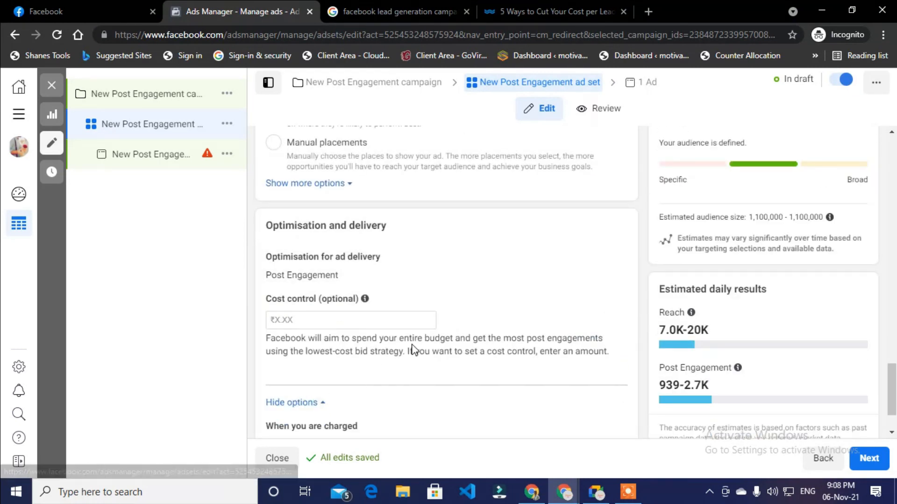
scroll(396, 344, down, 1)
scroll(419, 322, up, 5)
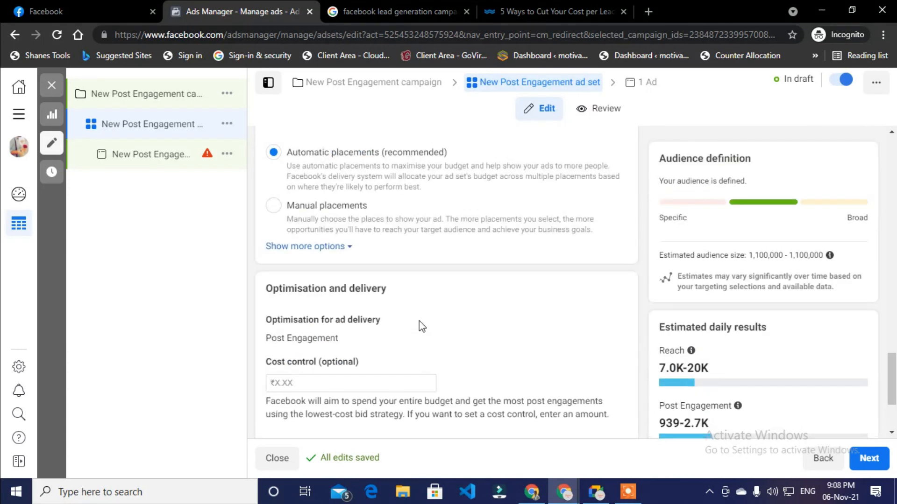
scroll(419, 321, up, 1)
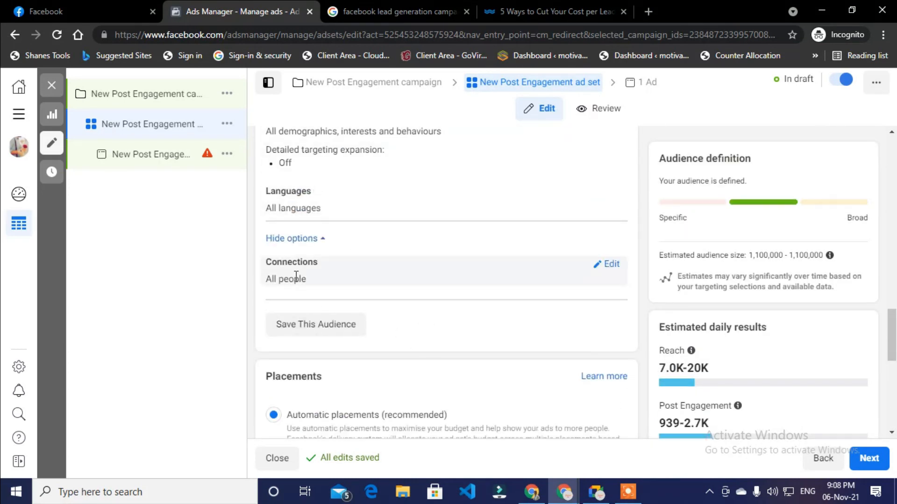
click(320, 240)
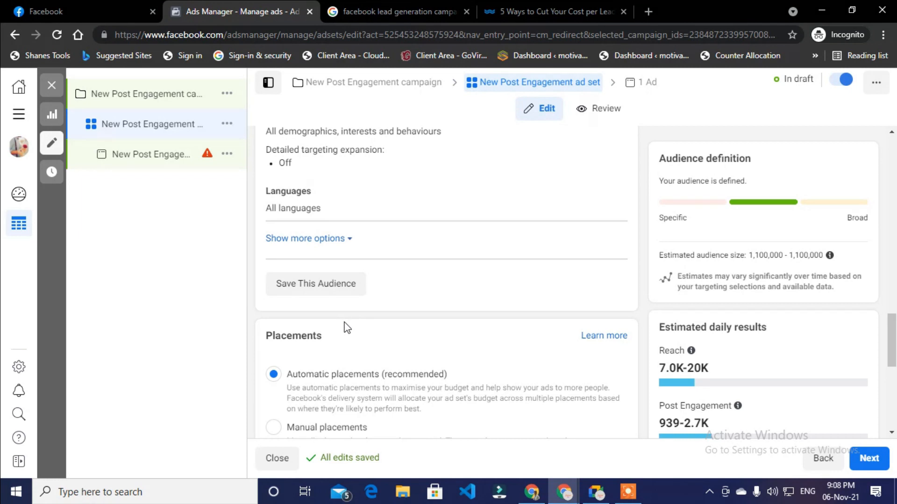
Recheck the ad set's locations, age, gender, detailed targeting and language settings
scroll(355, 326, up, 3)
scroll(355, 350, down, 2)
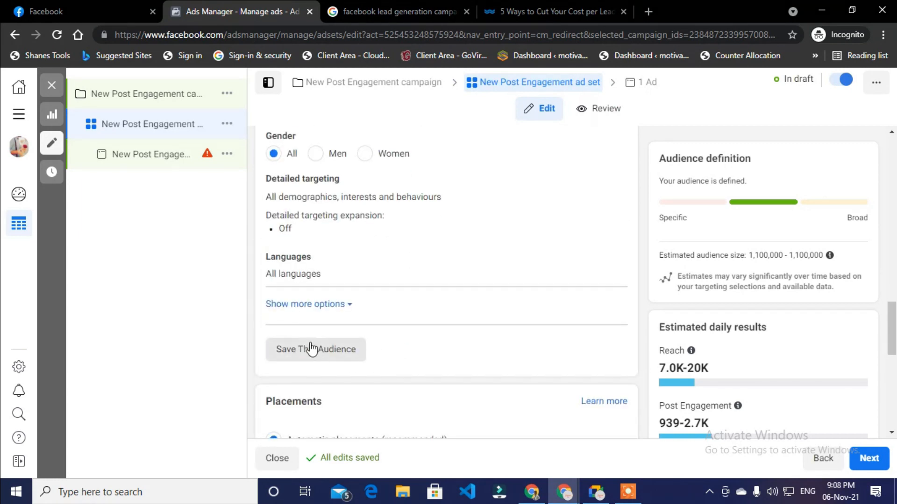
scroll(424, 304, up, 4)
scroll(364, 210, up, 2)
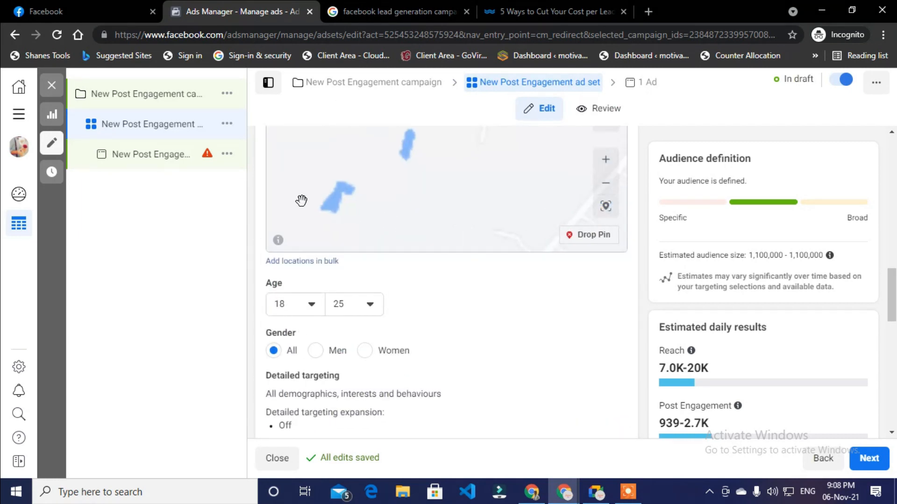
scroll(567, 310, up, 3)
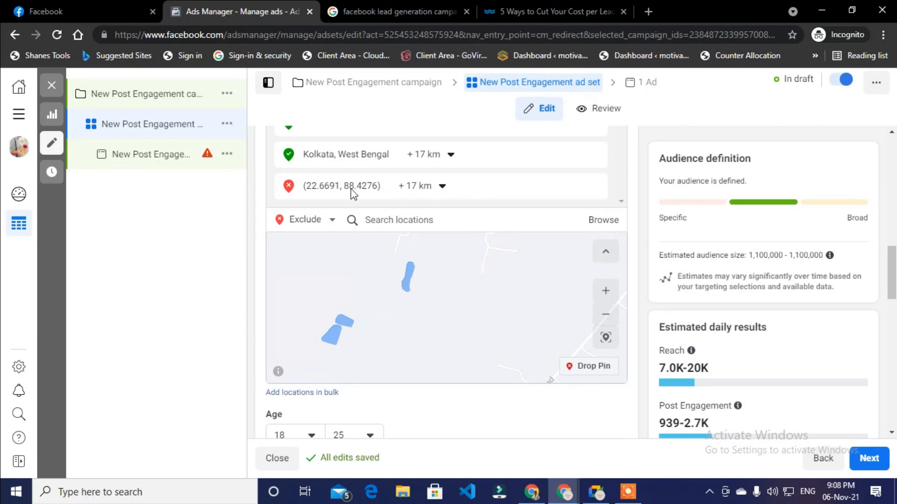
drag(893, 280, 867, 212)
scroll(497, 228, down, 15)
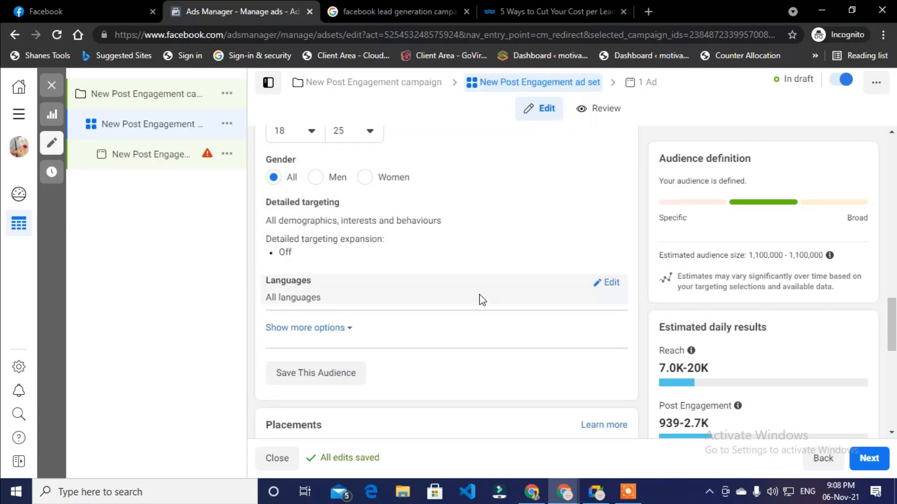
scroll(495, 297, down, 3)
scroll(578, 271, up, 5)
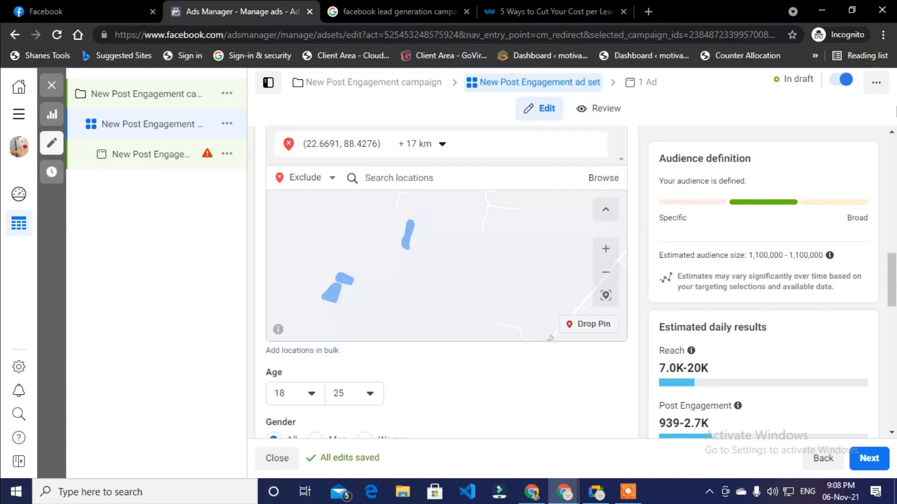
scroll(478, 303, up, 3)
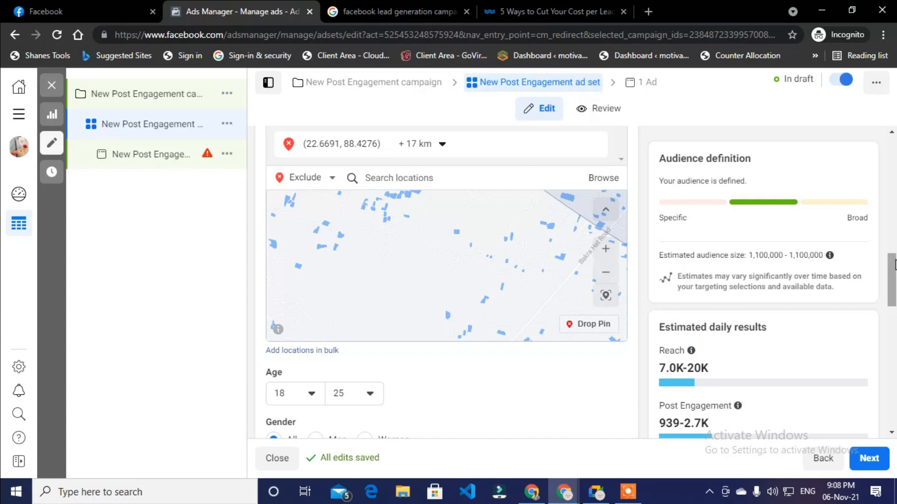
Save the ad set's current targeting as a reusable audience named "Basic Aud"
scroll(372, 260, down, 7)
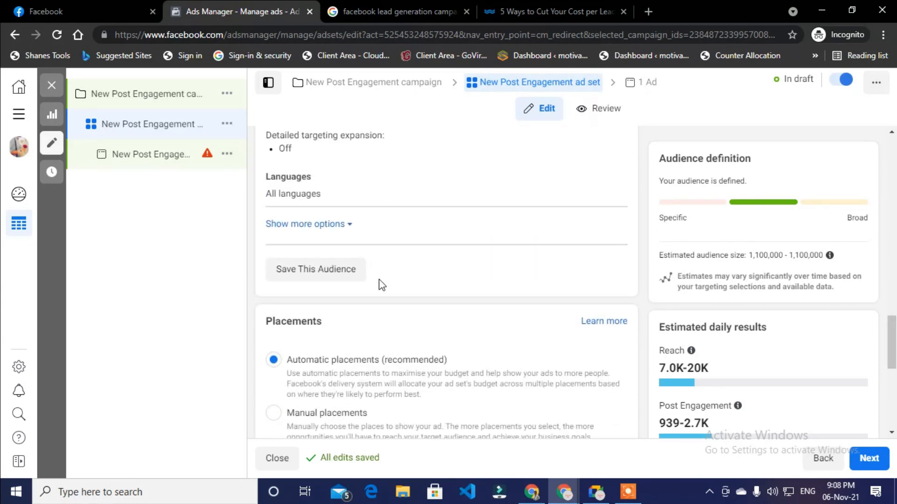
click(334, 280)
click(443, 204)
key(BackSpace)
key(BackSpace)
key(BackSpace)
key(BackSpace)
key(BackSpace)
key(BackSpace)
key(BackSpace)
key(BackSpace)
key(BackSpace)
key(BackSpace)
key(BackSpace)
key(BackSpace)
key(BackSpace)
key(BackSpace)
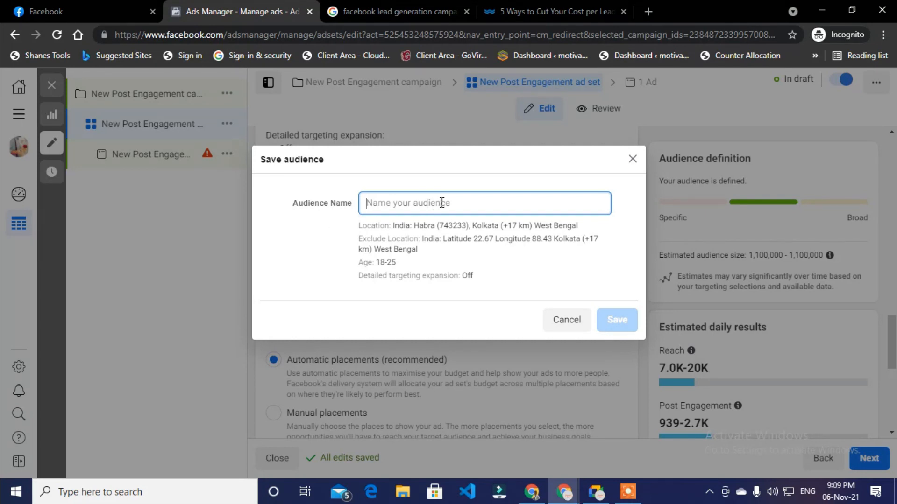
text(Basic Aud)
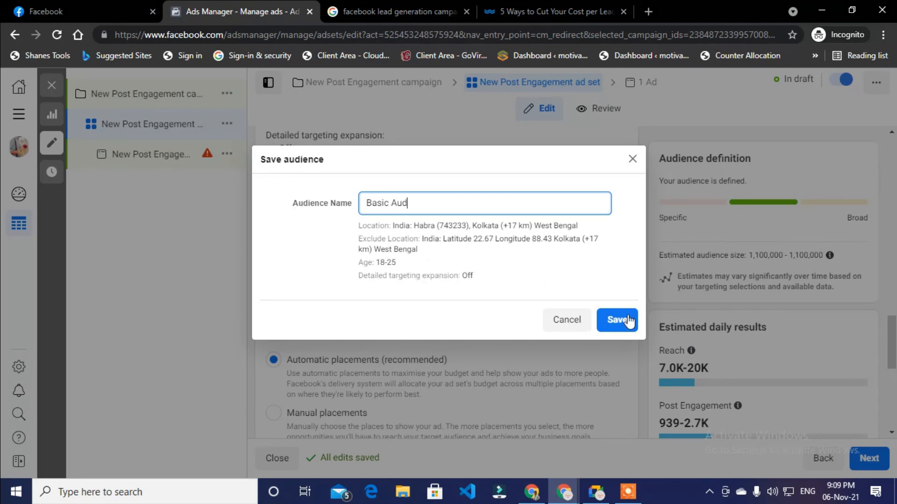
click(628, 327)
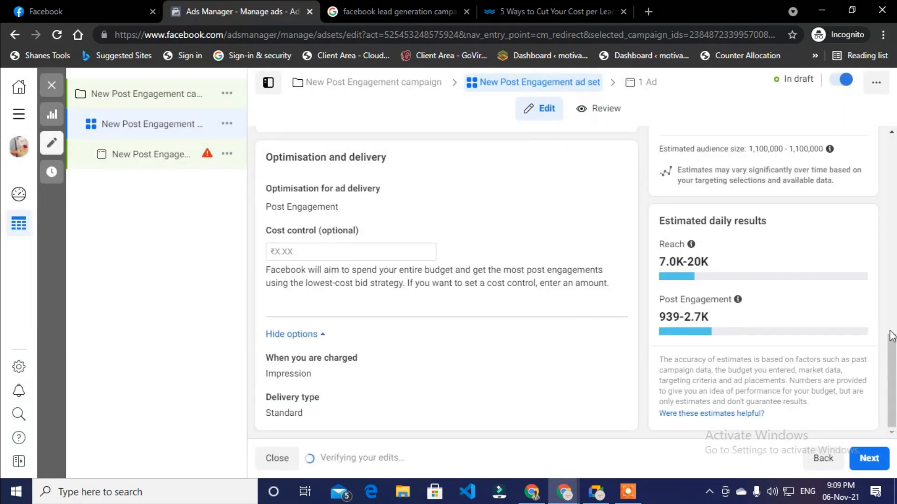
Examine the saved audience's summary and open the list of saved audiences
drag(893, 369, 894, 220)
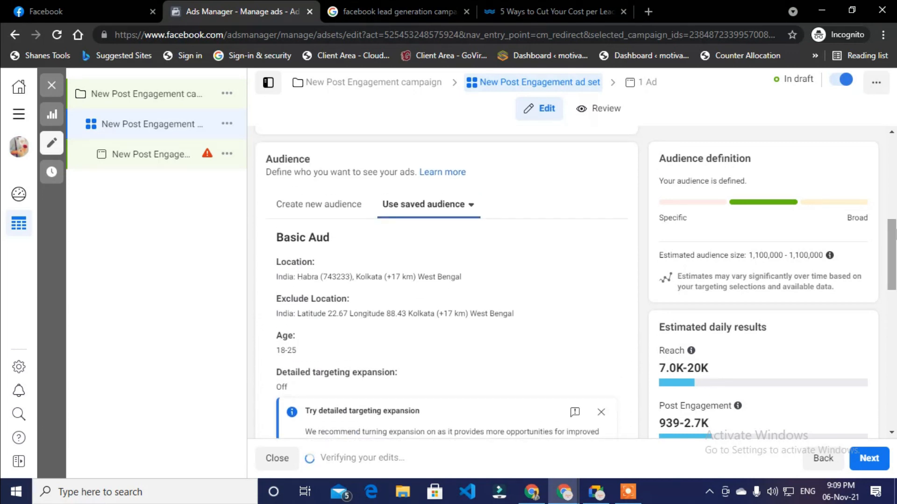
click(452, 204)
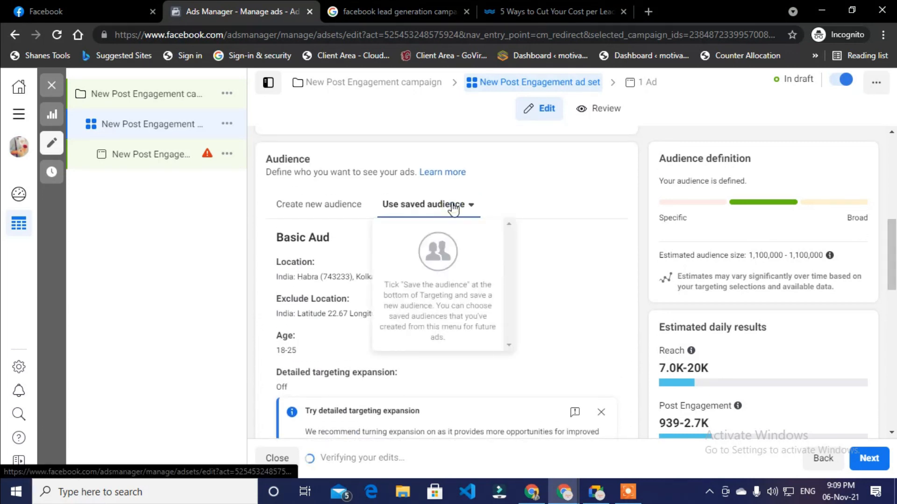
scroll(523, 299, down, 3)
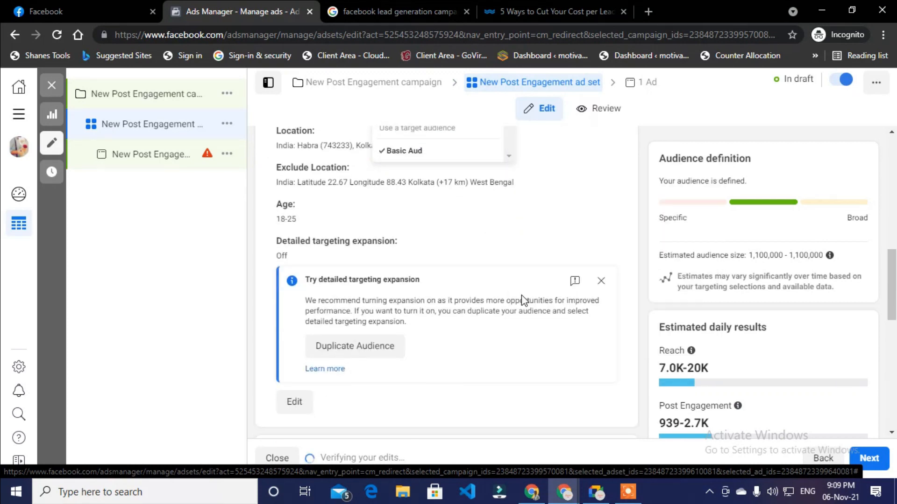
scroll(377, 286, down, 4)
scroll(436, 282, up, 10)
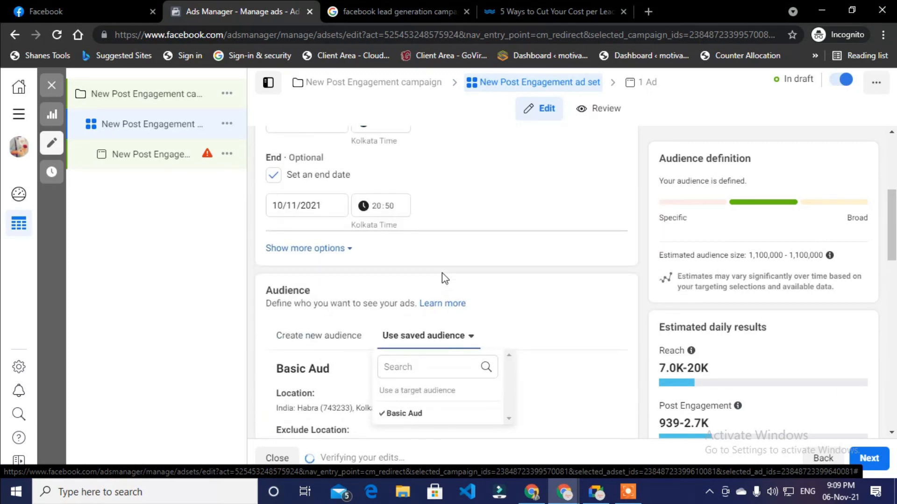
scroll(484, 271, up, 3)
scroll(484, 271, down, 3)
Switch the ad set to creating a new audience and back to the saved audience Basic Aud
click(356, 339)
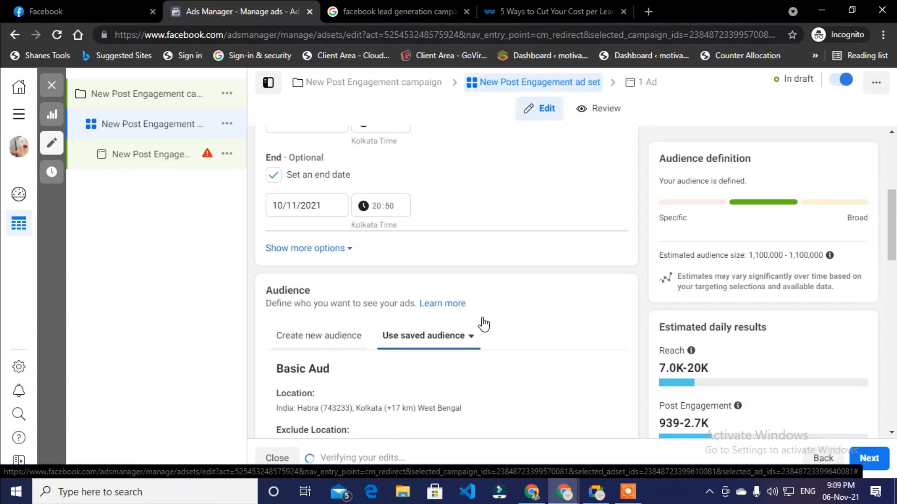
scroll(421, 311, down, 1)
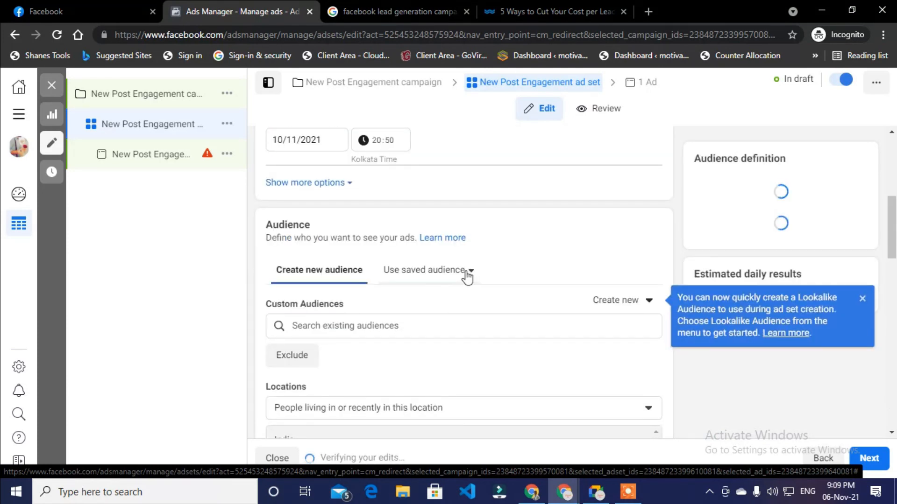
click(467, 276)
click(430, 301)
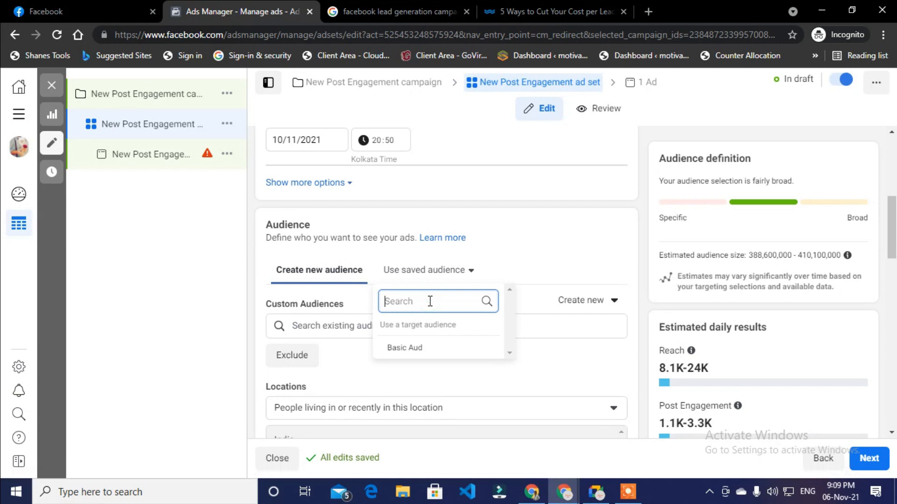
mouse_move(435, 358)
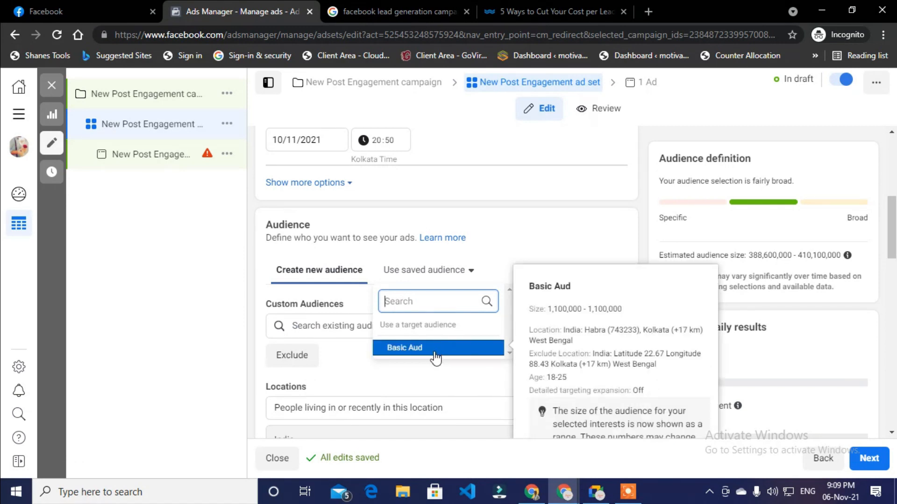
click(437, 350)
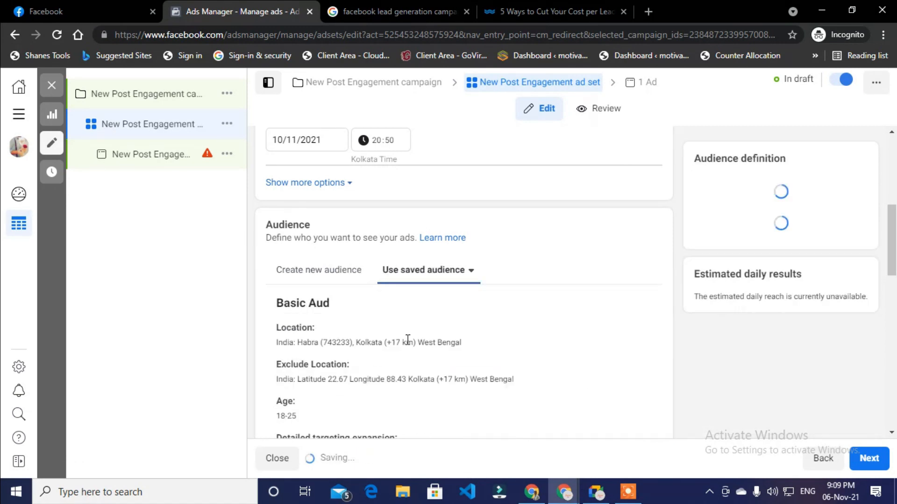
Review the ad set's budget, schedule, saved audience details and placement options
scroll(468, 318, down, 4)
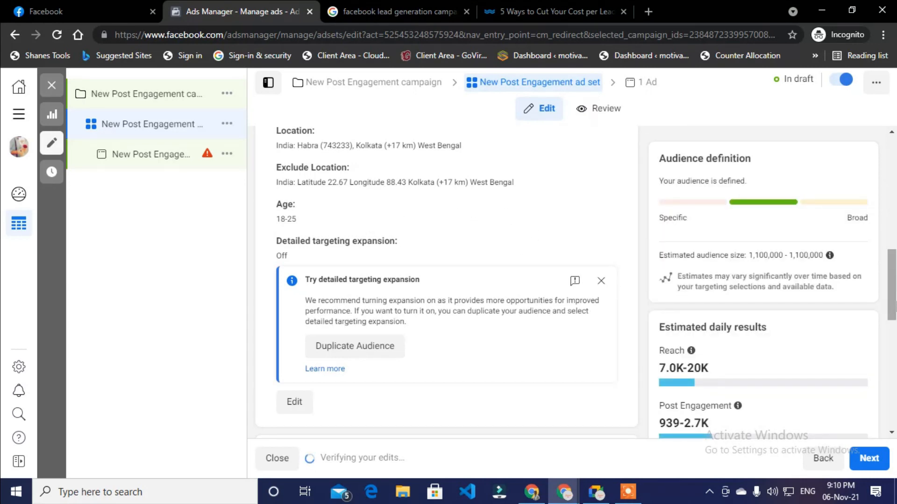
drag(892, 309, 892, 195)
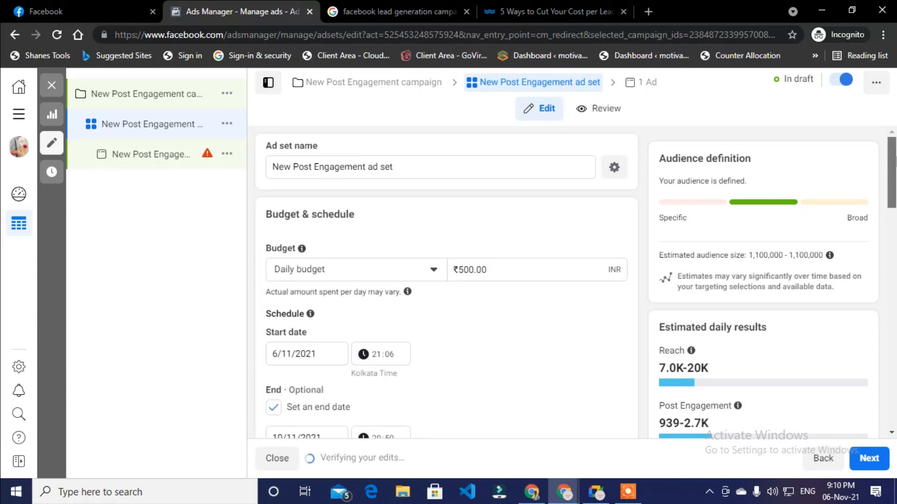
scroll(465, 261, down, 4)
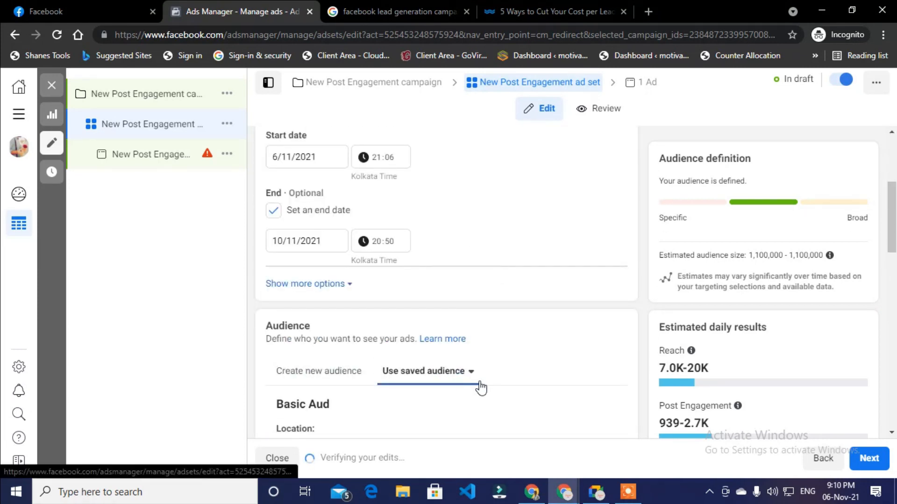
scroll(263, 328, down, 1)
scroll(263, 328, down, 4)
scroll(393, 251, down, 3)
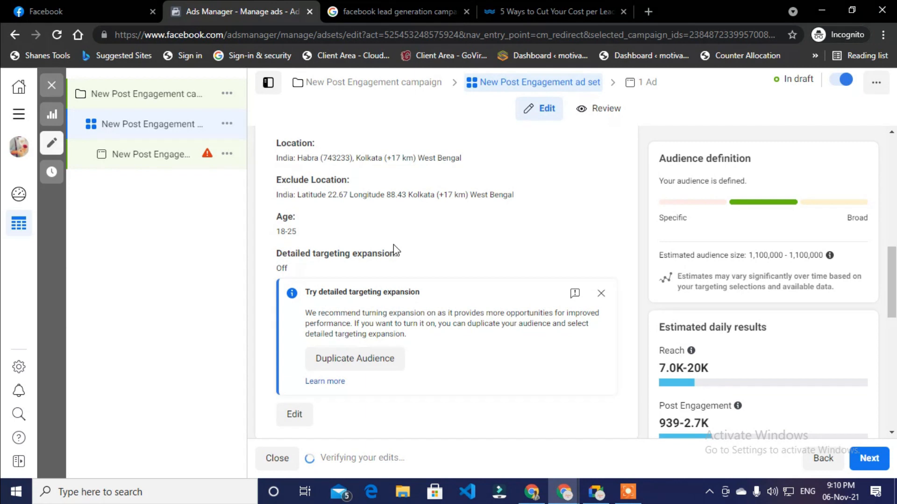
scroll(408, 251, down, 3)
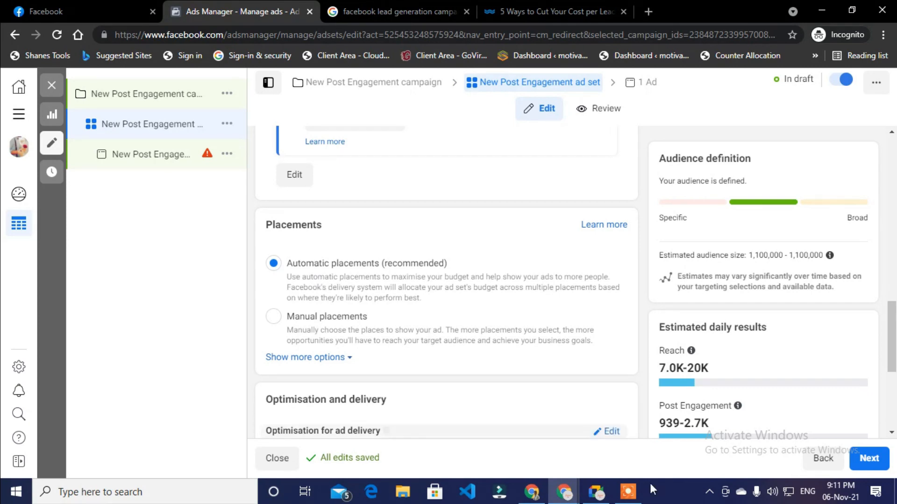
Switch to the Google Meet call to check on it and return to the ad set in Ads Manager
click(602, 492)
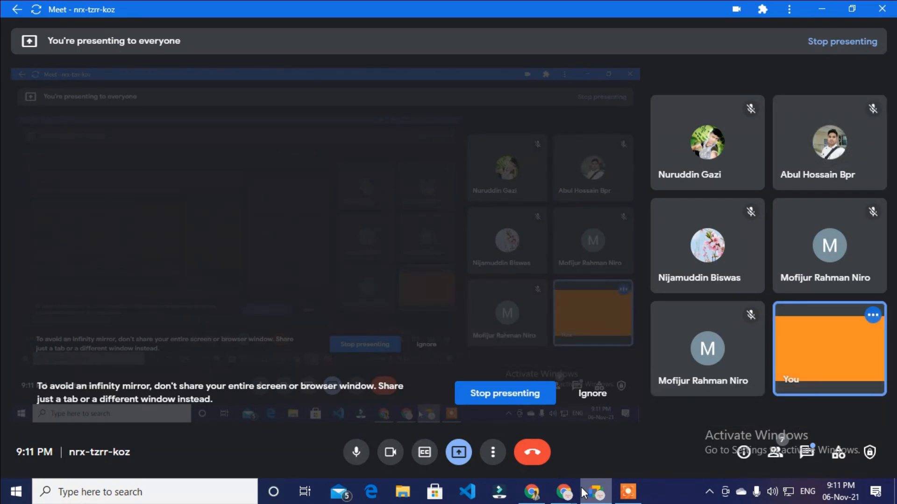
mouse_move(568, 493)
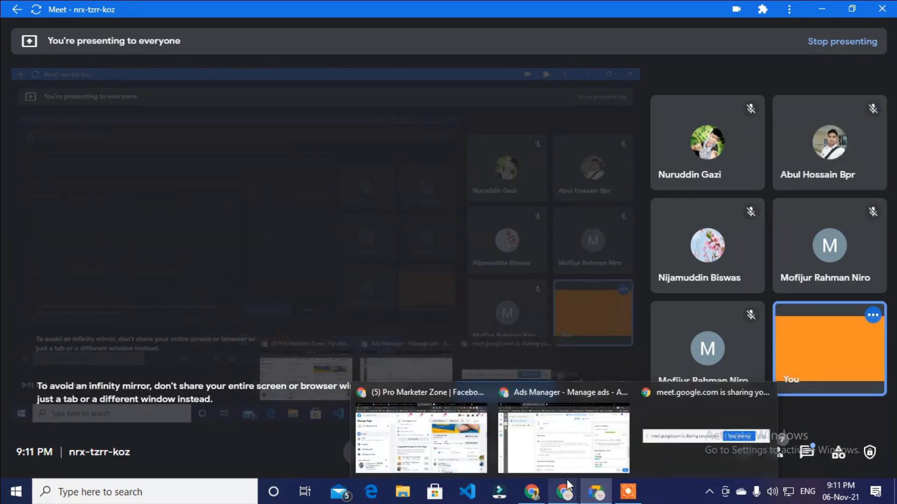
click(560, 456)
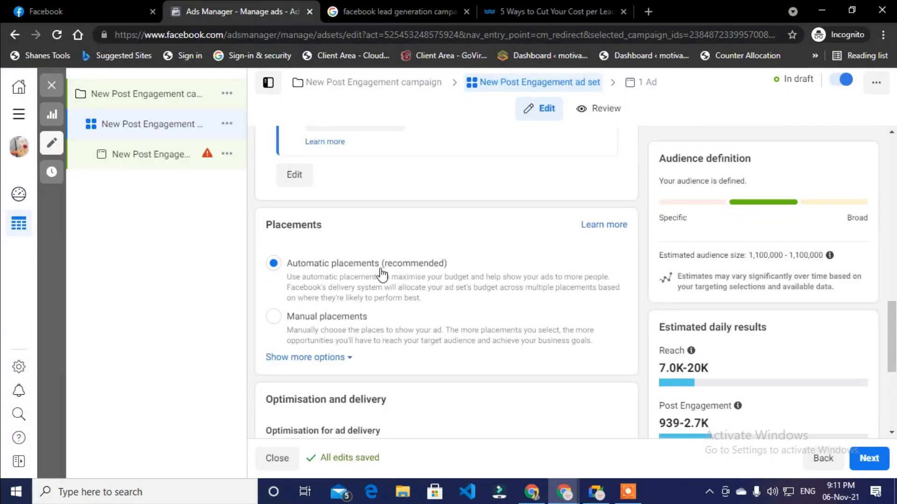
click(629, 496)
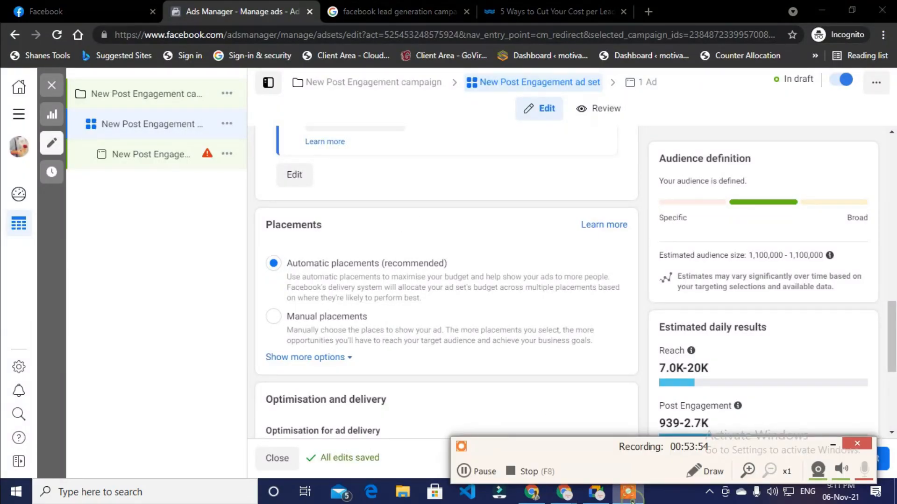
click(283, 308)
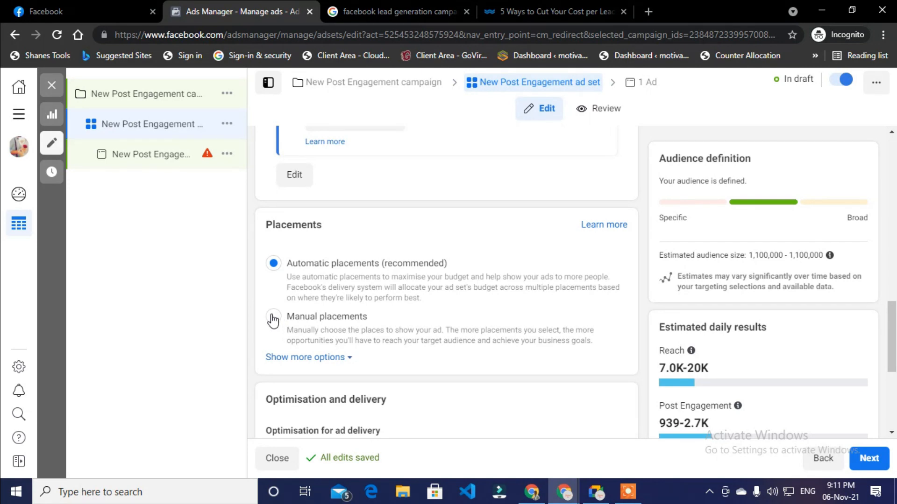
Choose manual placements for the ad set and deselect the Facebook and Audience Network platforms
click(273, 316)
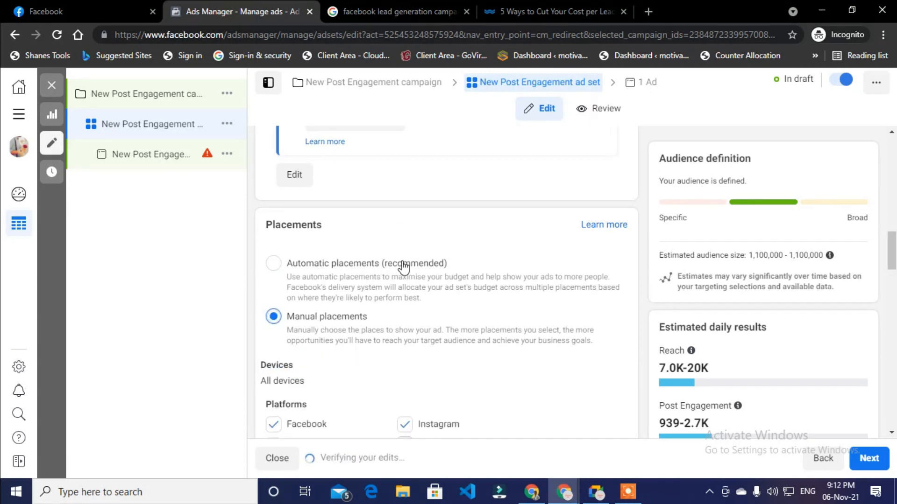
scroll(432, 242, down, 3)
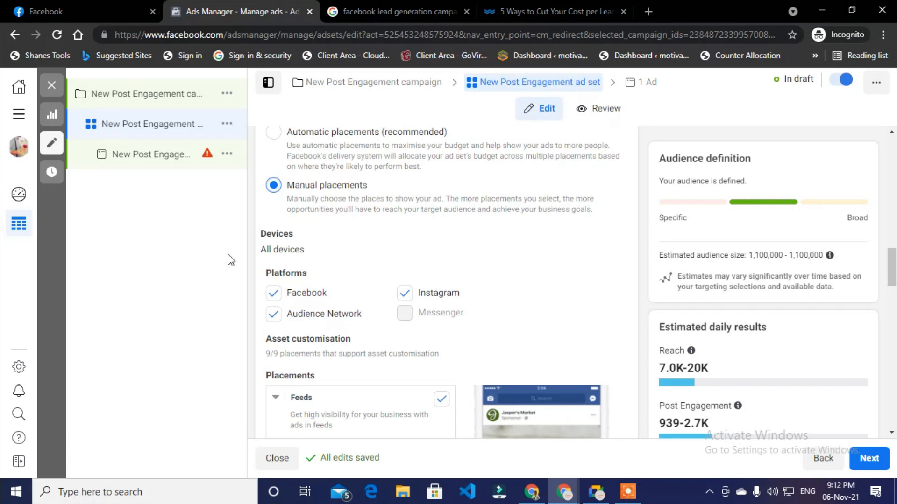
scroll(462, 280, down, 3)
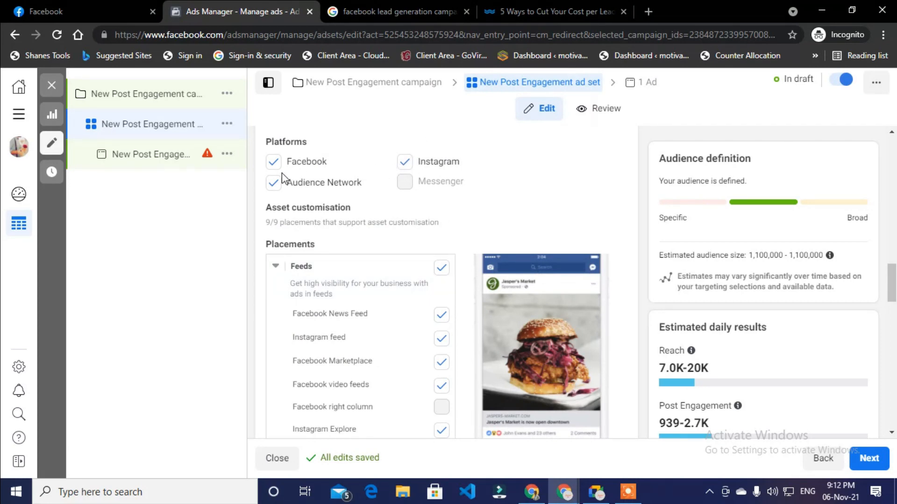
click(273, 161)
click(274, 184)
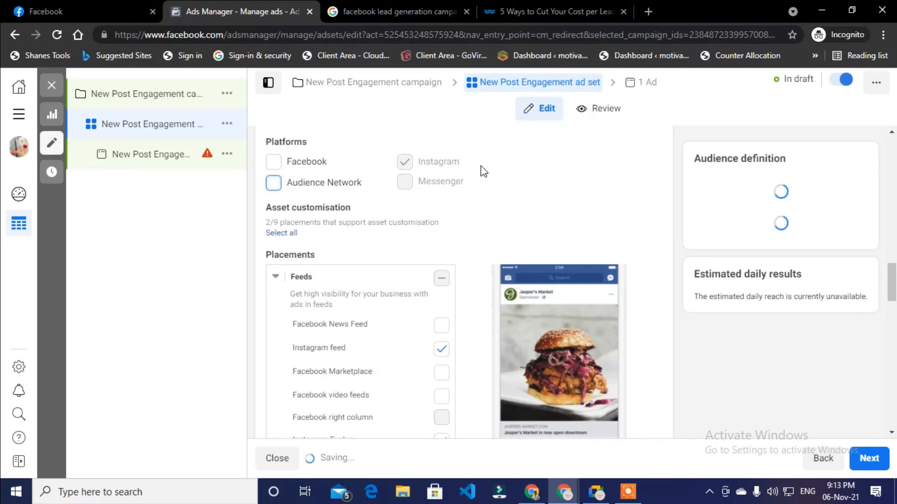
Re-enable the Facebook platform and deselect Instagram for the manual placements
scroll(495, 264, down, 3)
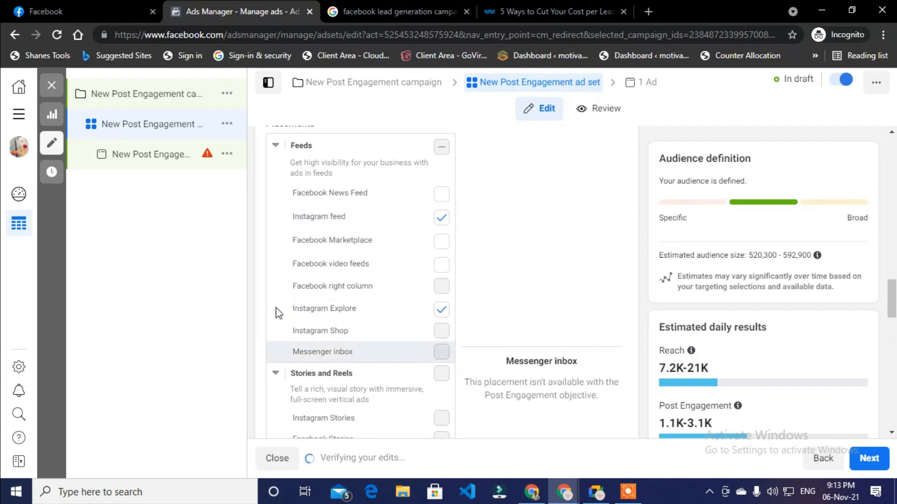
scroll(559, 162, up, 5)
scroll(559, 163, up, 1)
scroll(444, 314, down, 1)
click(274, 294)
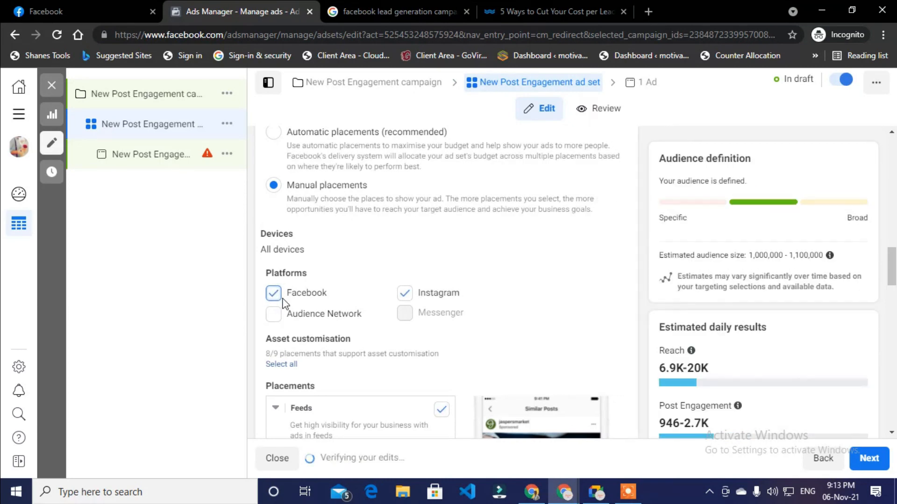
double_click(404, 293)
click(421, 294)
Exclude the Search placement with Facebook search results and review the other placement categories
scroll(346, 280, down, 8)
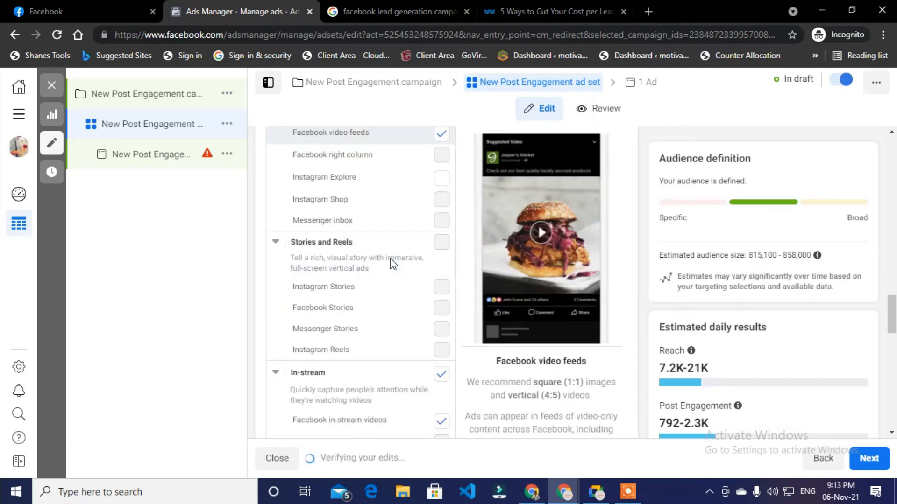
scroll(390, 260, down, 10)
scroll(393, 263, up, 1)
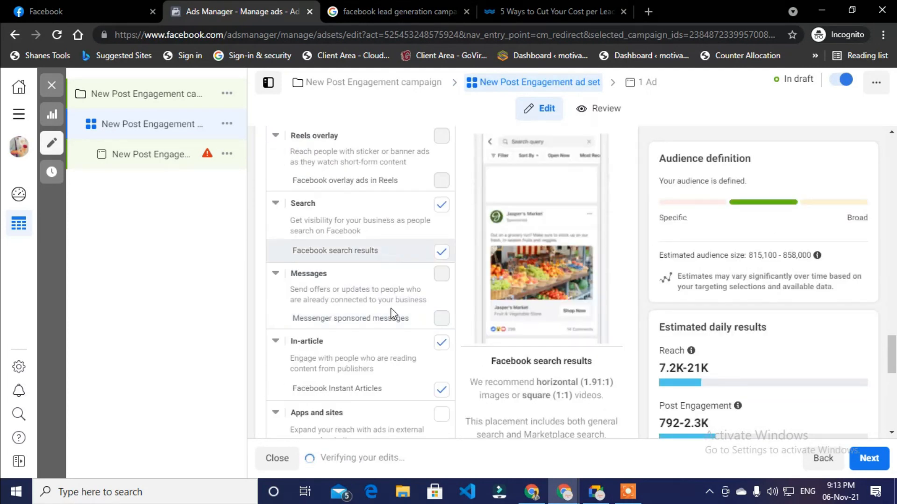
click(437, 207)
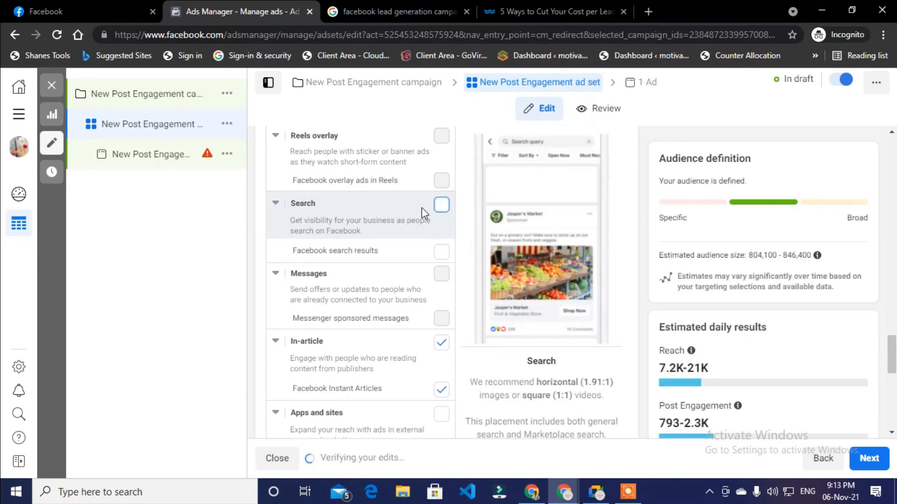
scroll(420, 280, down, 4)
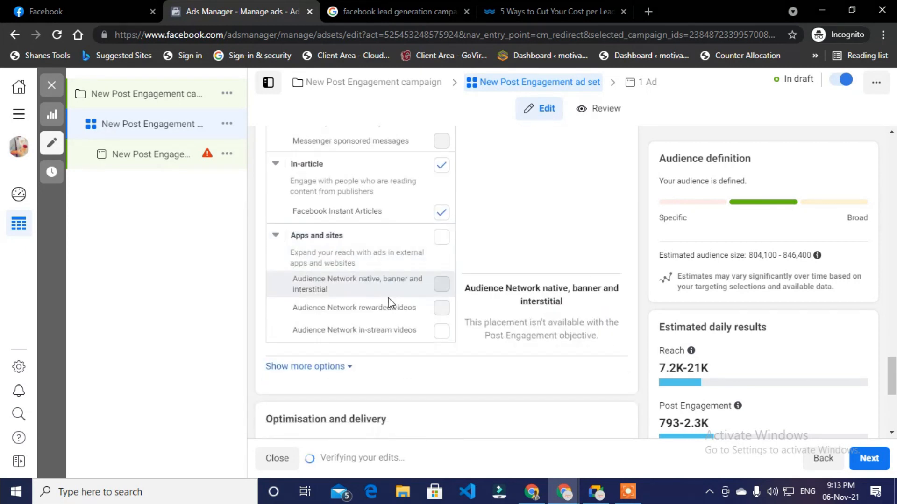
scroll(424, 124, up, 10)
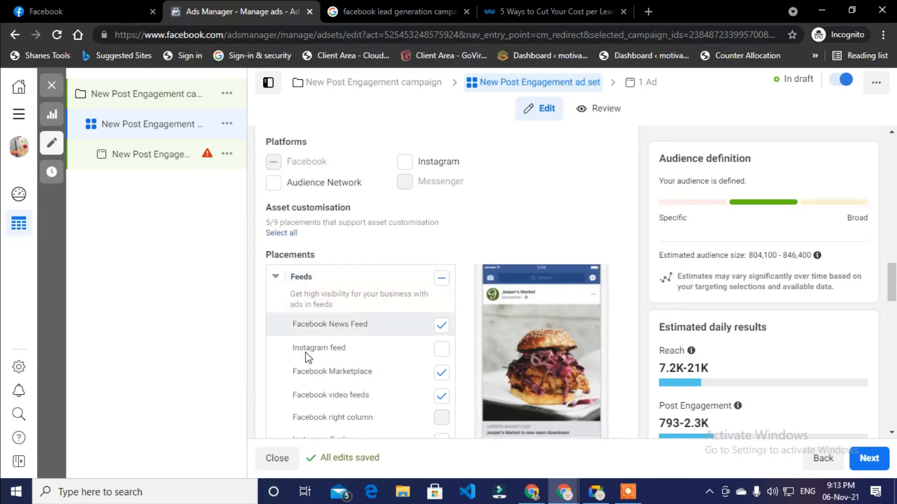
scroll(420, 317, down, 7)
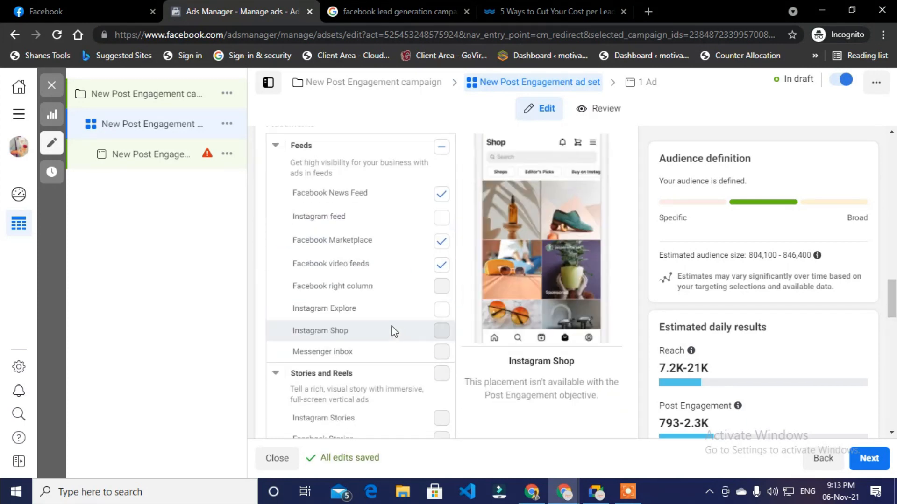
Review the ad set's manual placement categories, platforms, and optimisation and delivery settings
scroll(397, 325, down, 4)
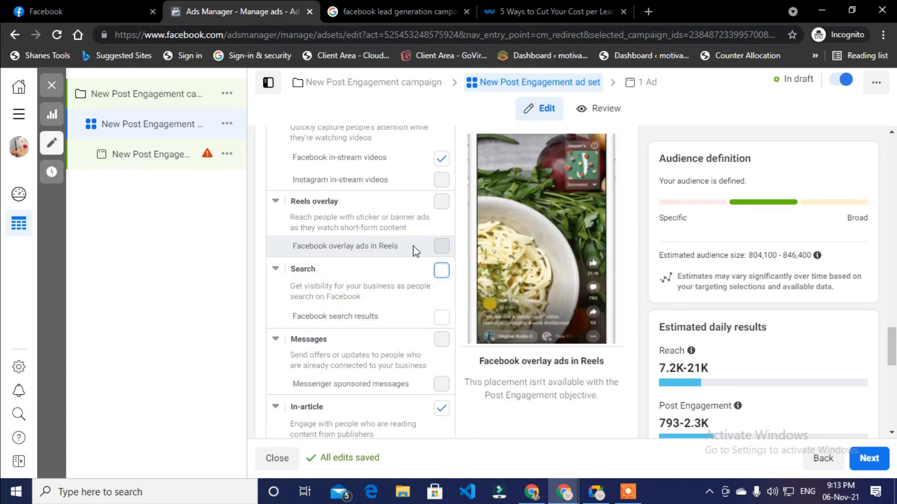
scroll(411, 246, up, 7)
scroll(416, 252, up, 5)
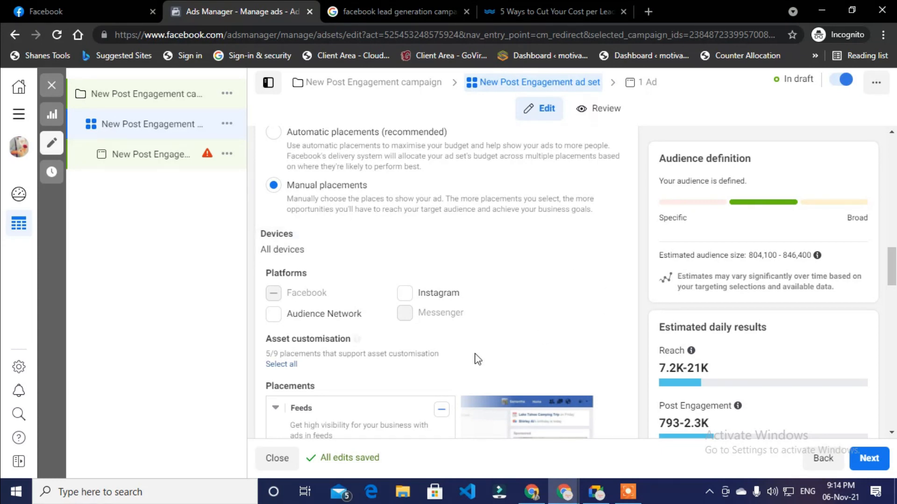
scroll(467, 351, down, 3)
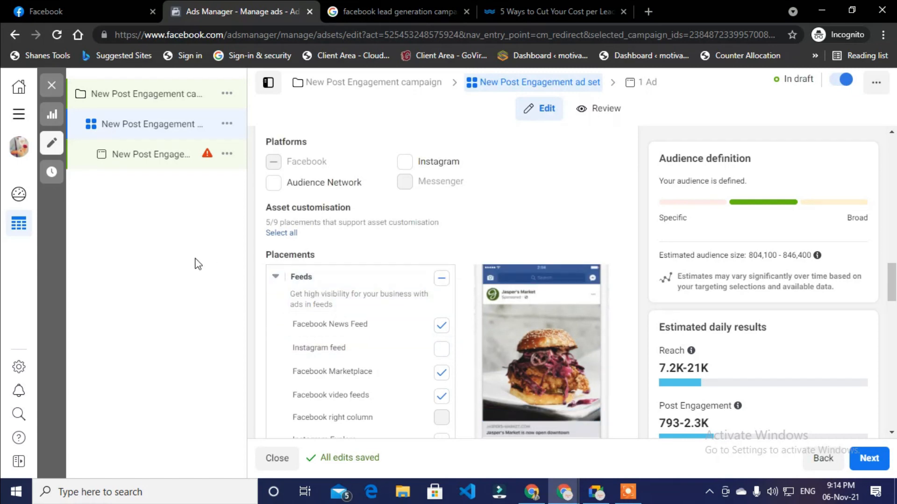
scroll(444, 231, up, 3)
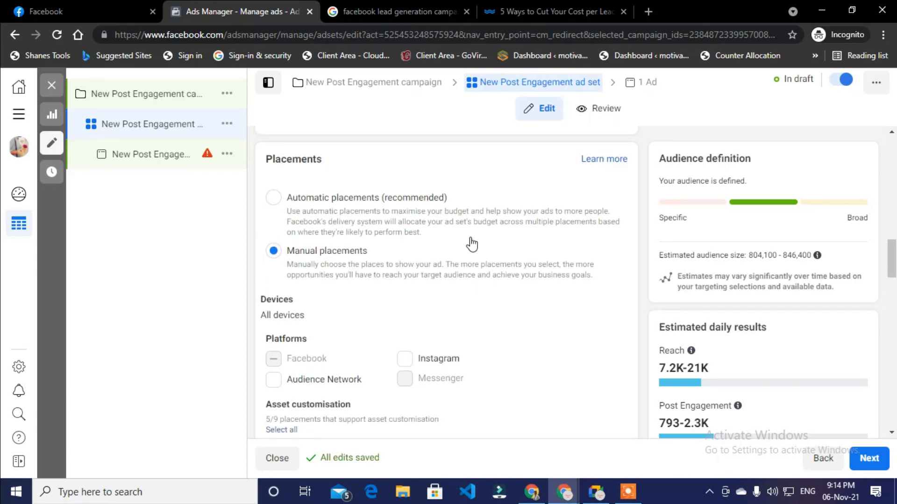
scroll(472, 242, down, 10)
scroll(459, 284, down, 10)
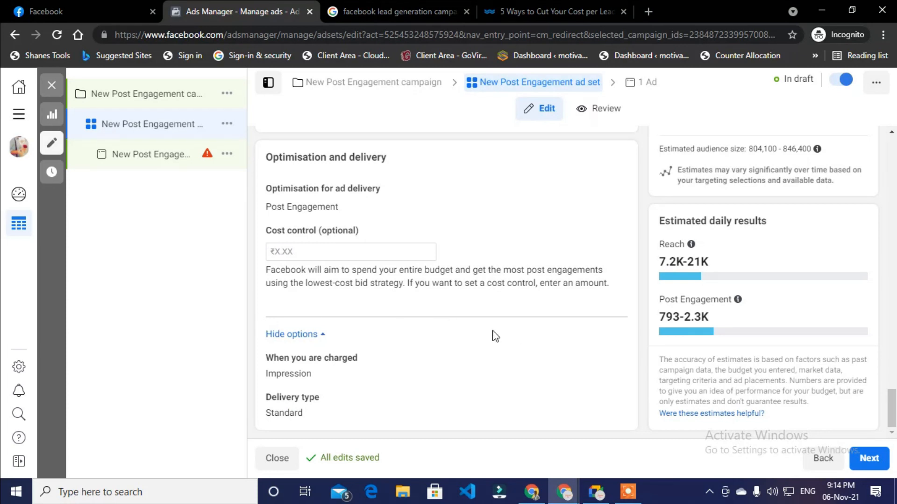
scroll(444, 299, up, 10)
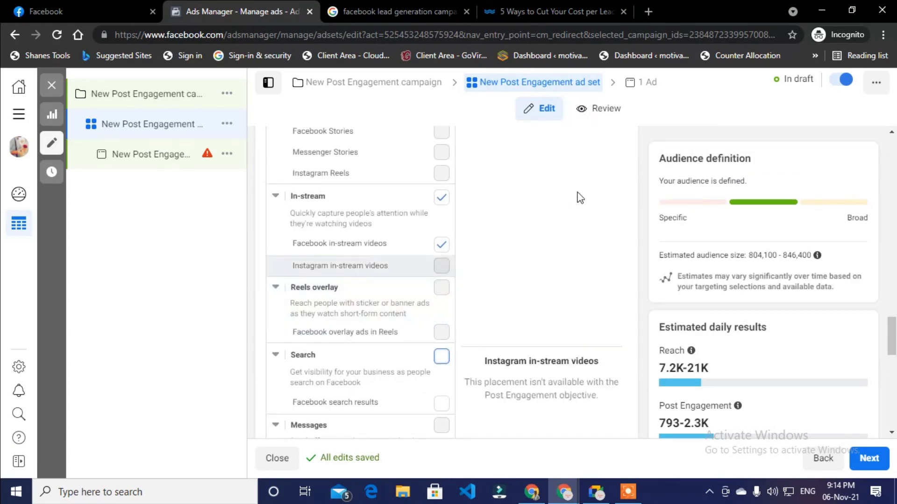
scroll(329, 189, up, 4)
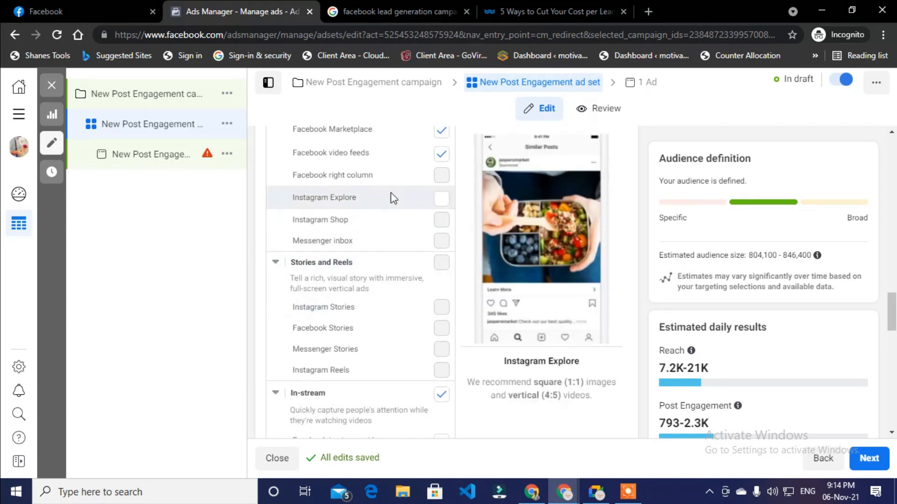
scroll(407, 241, up, 8)
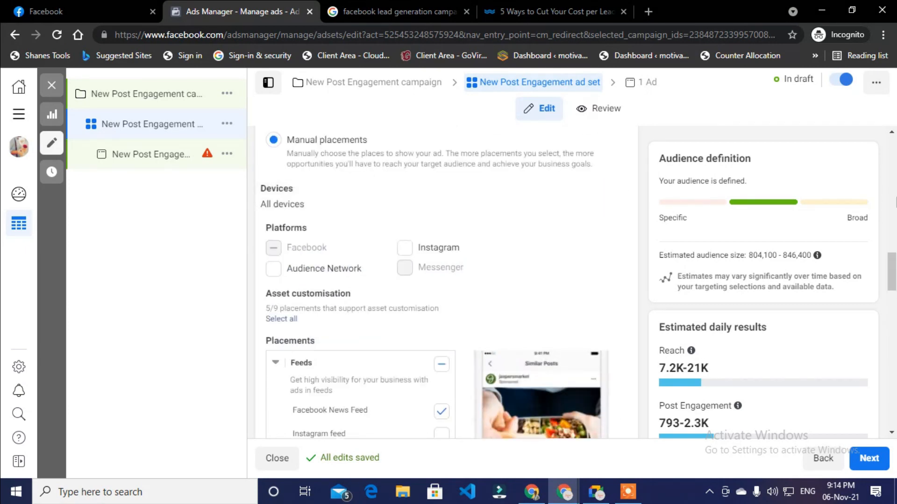
scroll(867, 204, up, 10)
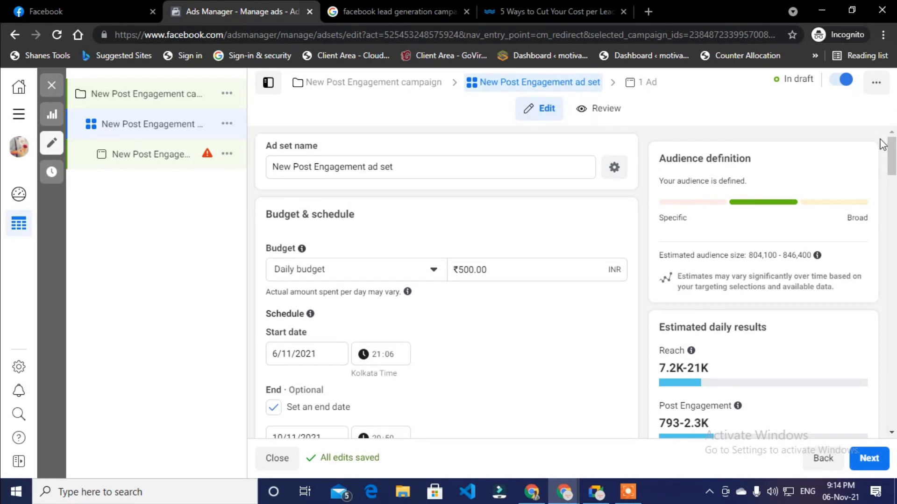
Continue to the ad level and review the ad's name, identity, setup and creative sections
click(871, 462)
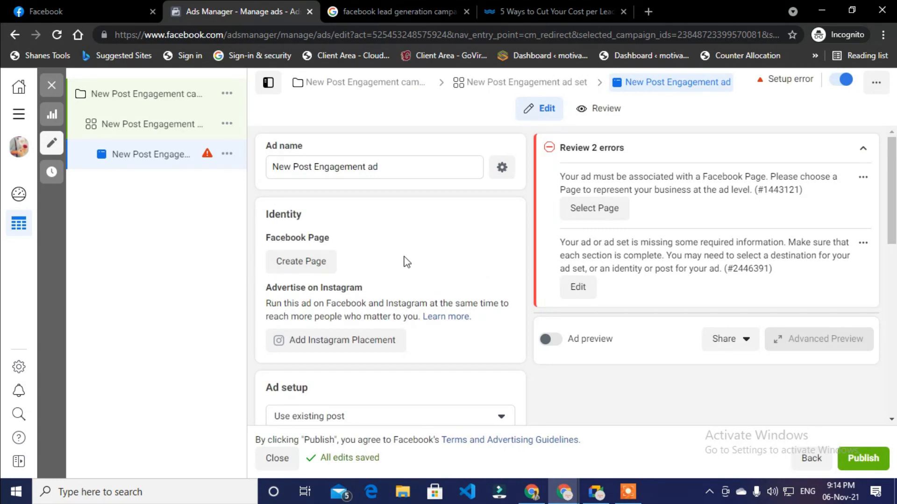
scroll(423, 245, down, 4)
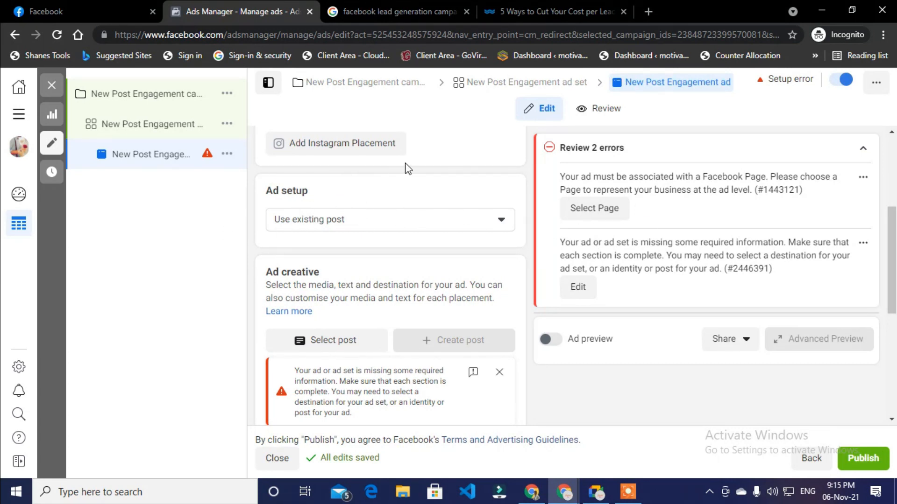
scroll(406, 169, up, 3)
scroll(406, 168, up, 1)
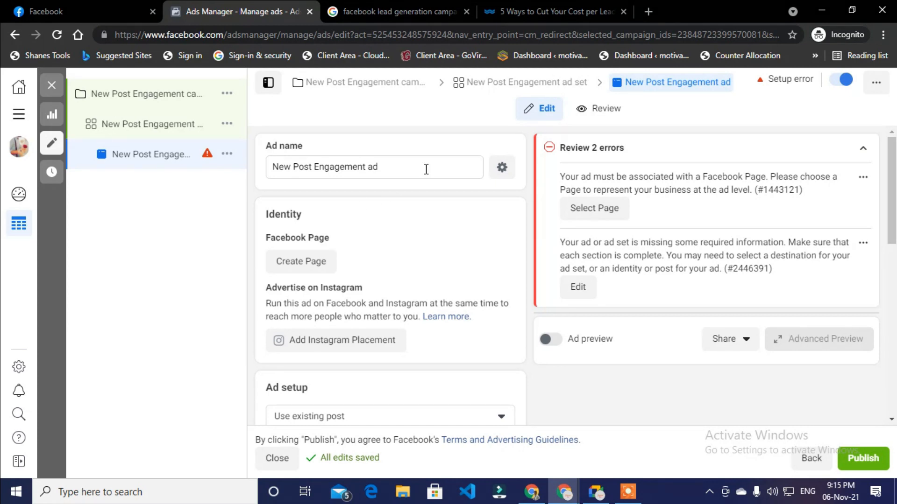
click(405, 168)
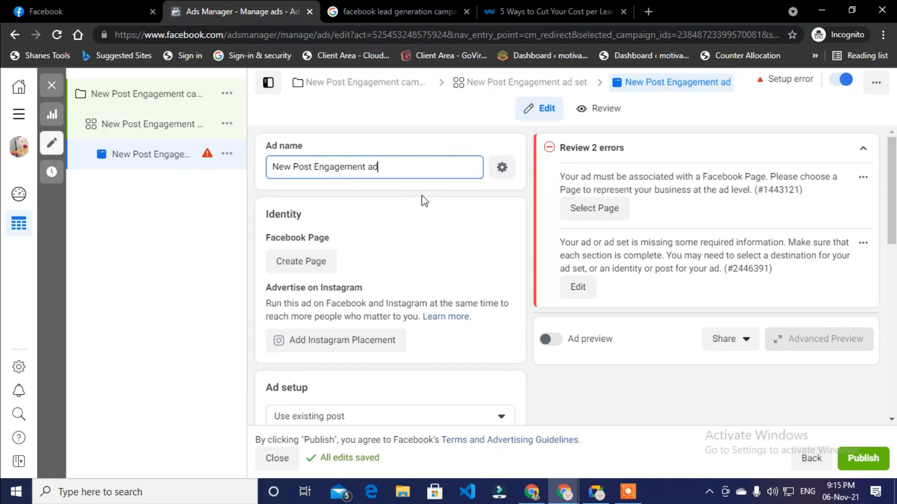
scroll(407, 198, down, 2)
scroll(383, 203, up, 1)
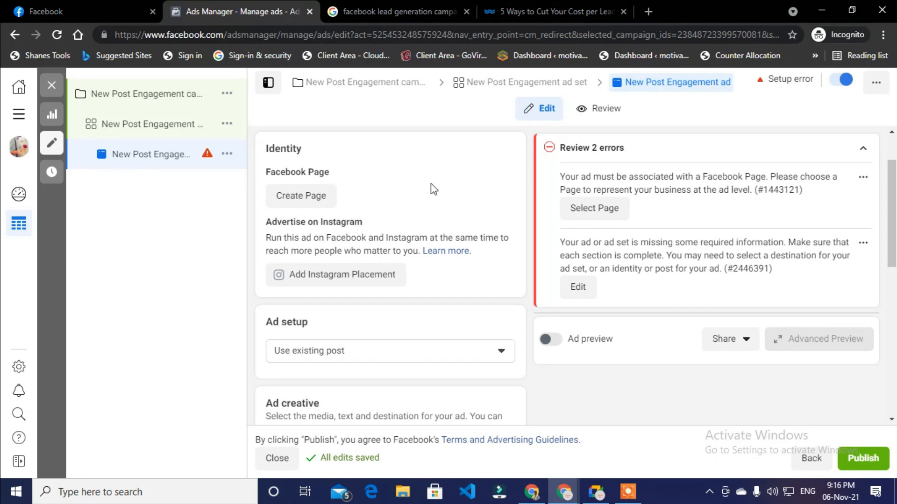
Hide the screen-sharing notice in the Google Meet call and return to the post engagement ad in Ads Manager
click(629, 500)
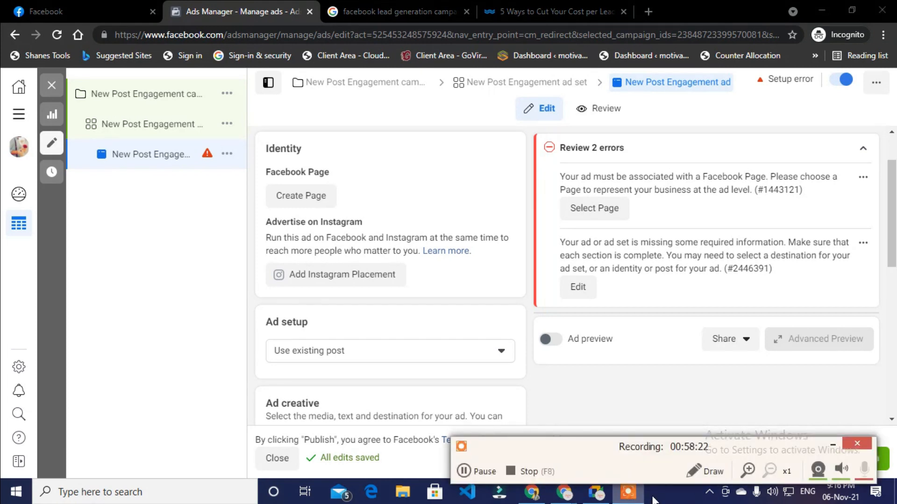
click(473, 469)
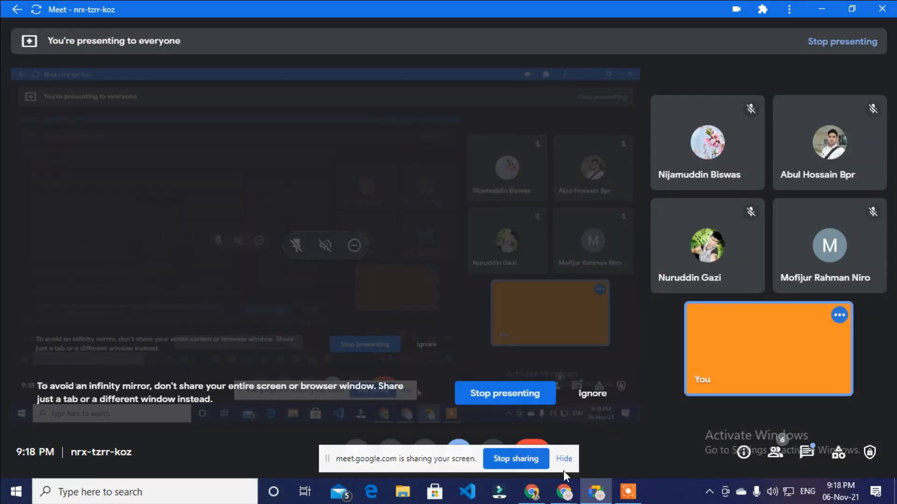
click(563, 460)
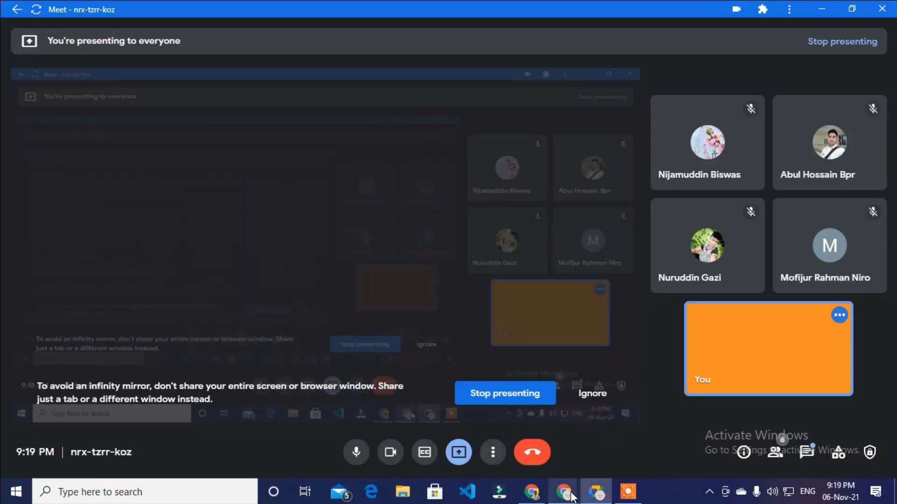
mouse_move(564, 493)
click(590, 444)
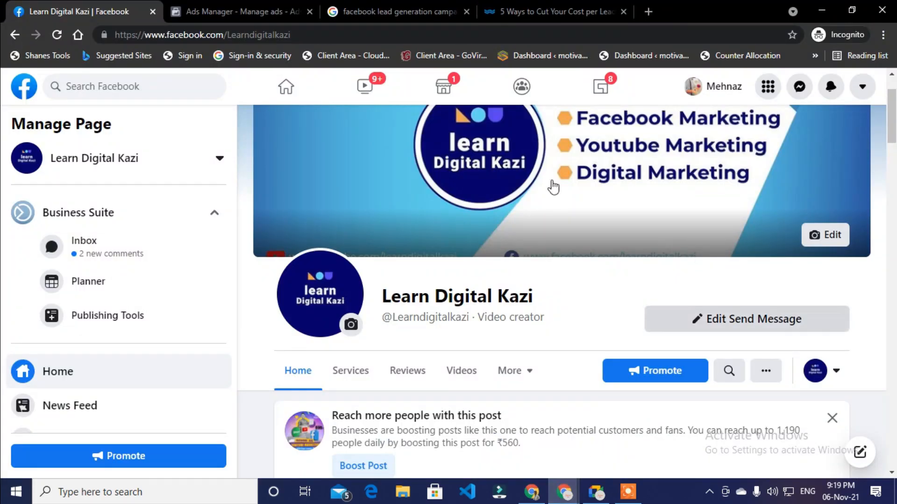
click(243, 11)
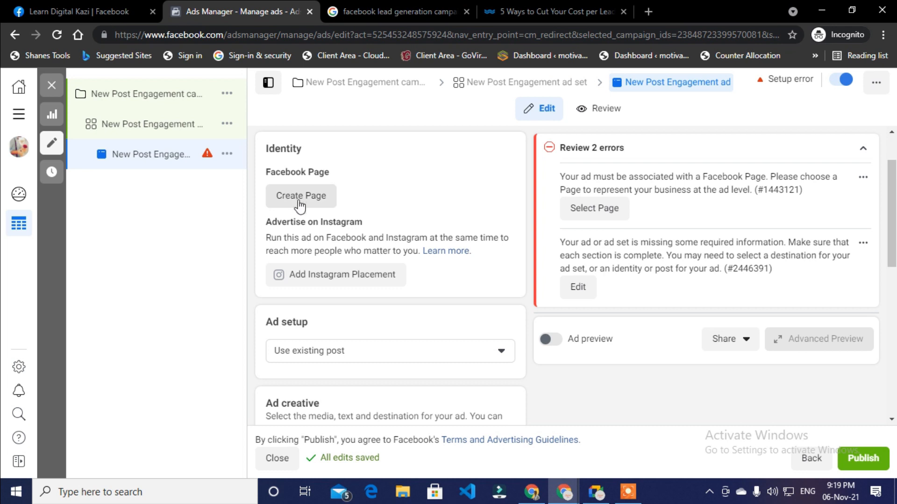
Reload Ads Manager and select Learn Digital Kazi under Mk Digital as the ad's Facebook Page
click(56, 35)
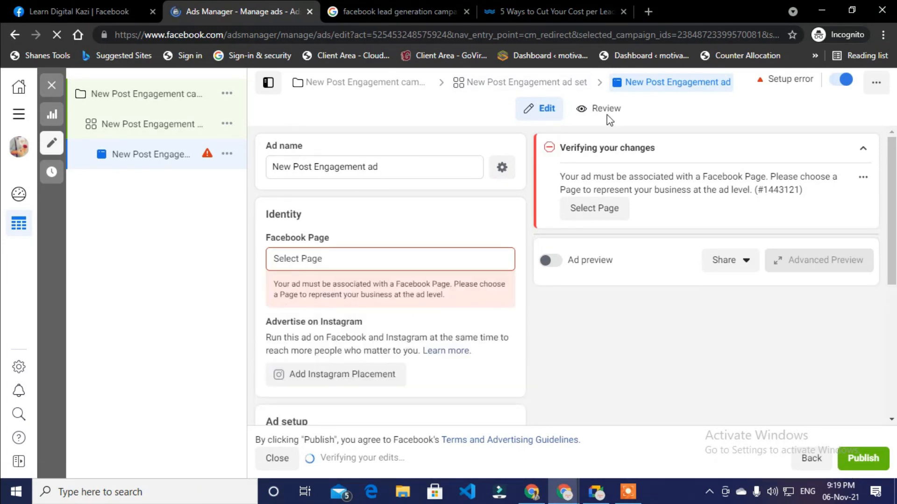
scroll(397, 234, down, 1)
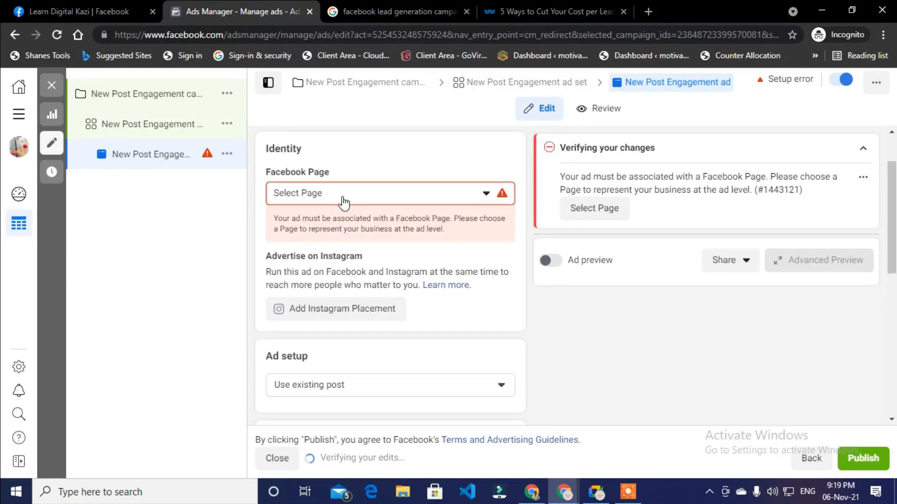
scroll(386, 187, up, 1)
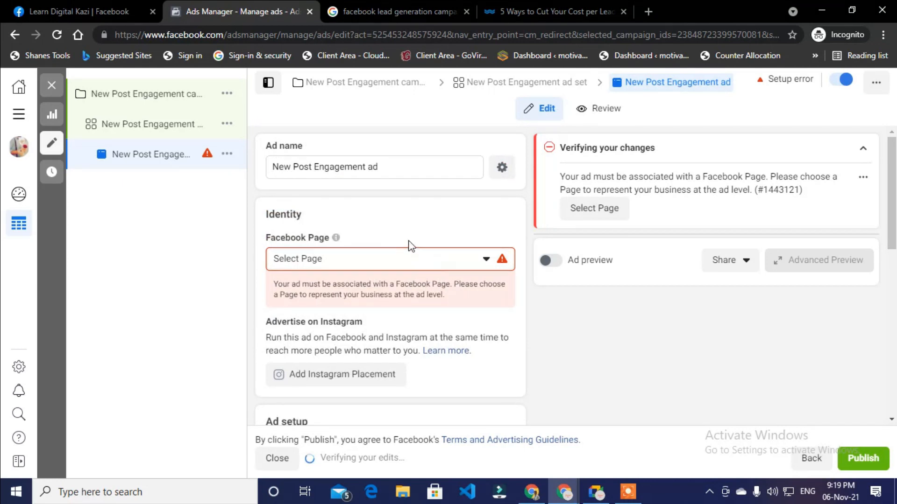
scroll(410, 244, down, 1)
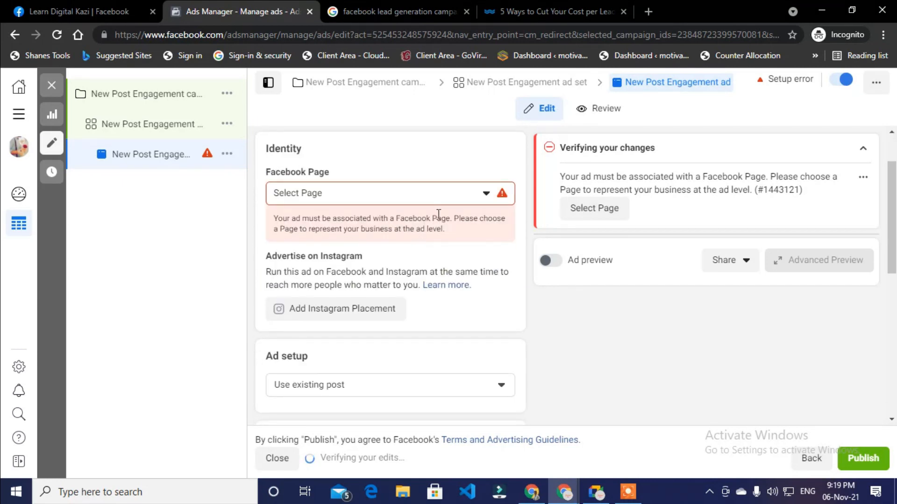
click(468, 200)
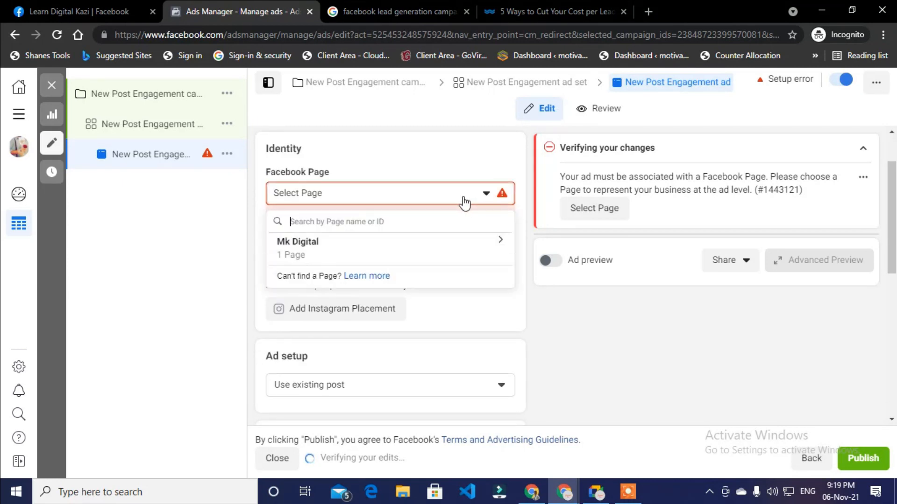
click(463, 254)
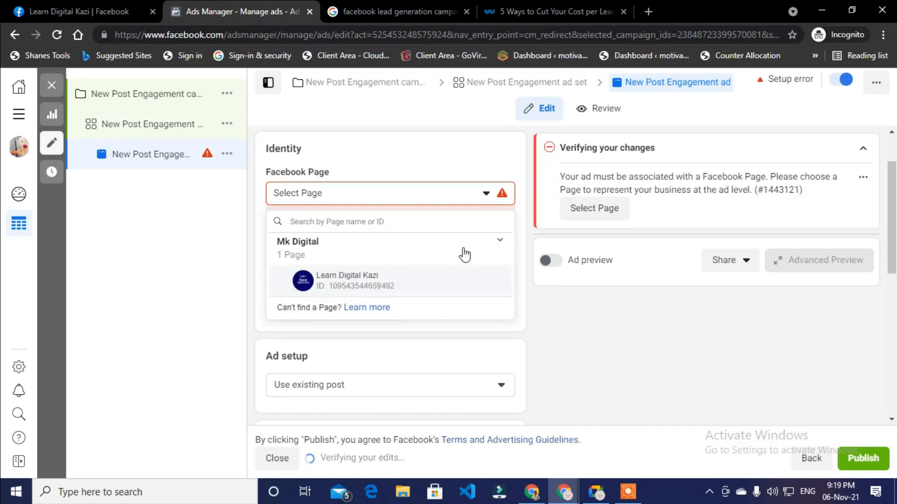
click(443, 281)
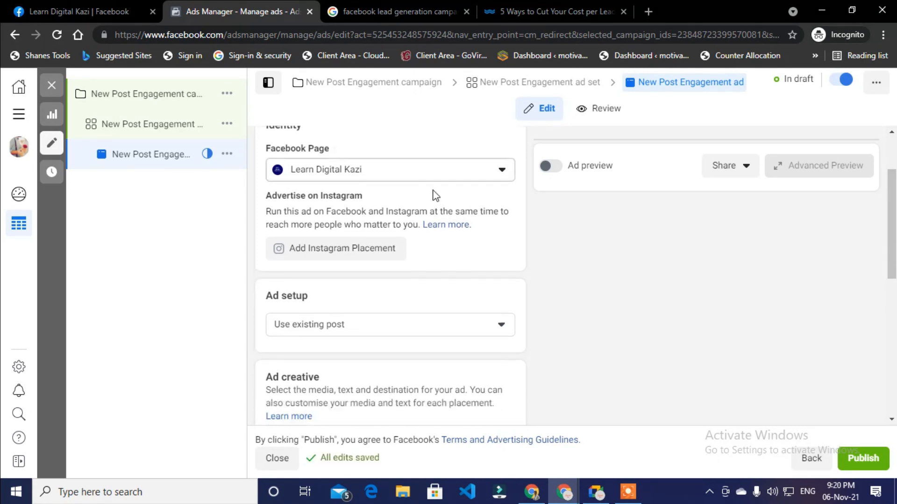
Review the ad's identity and creative sections and choose Use existing post as the ad setup
scroll(427, 210, down, 3)
scroll(299, 210, up, 1)
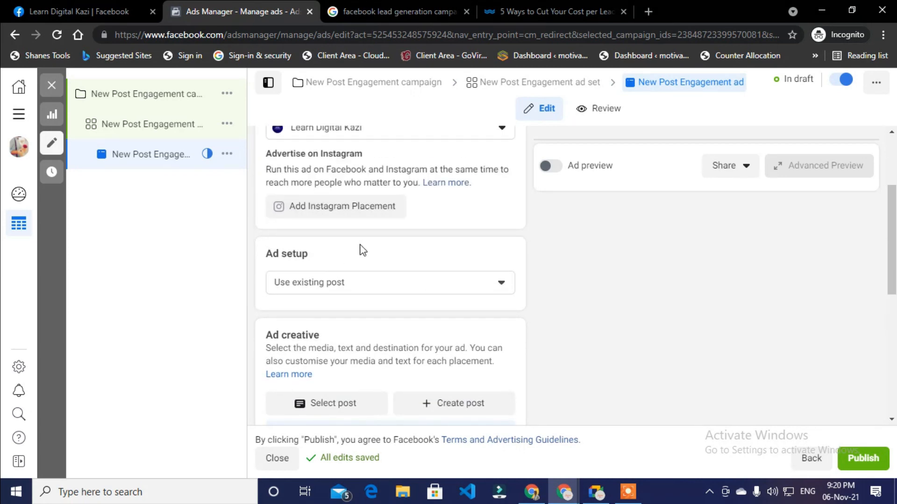
scroll(382, 238, down, 1)
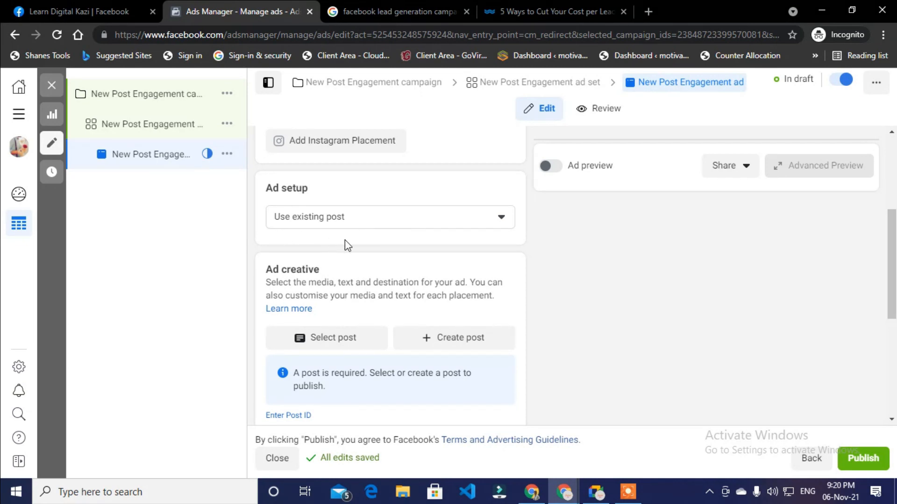
scroll(363, 245, up, 1)
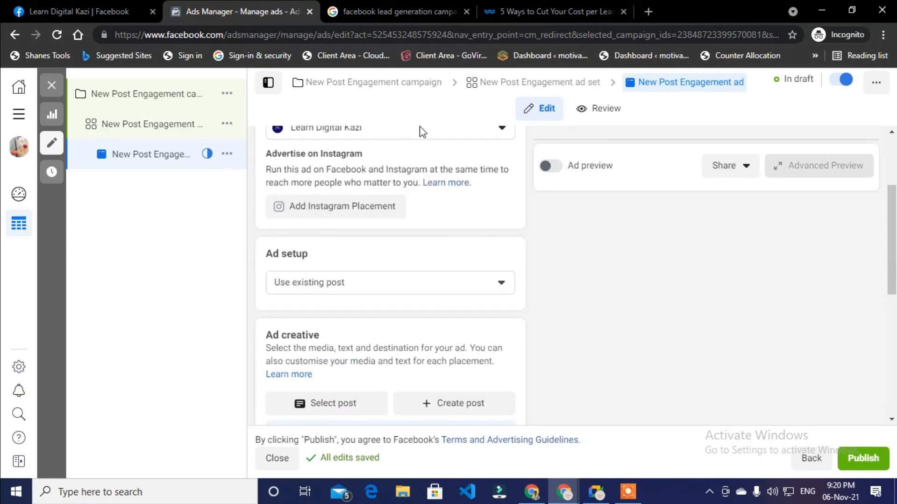
scroll(428, 192, up, 2)
scroll(379, 238, down, 3)
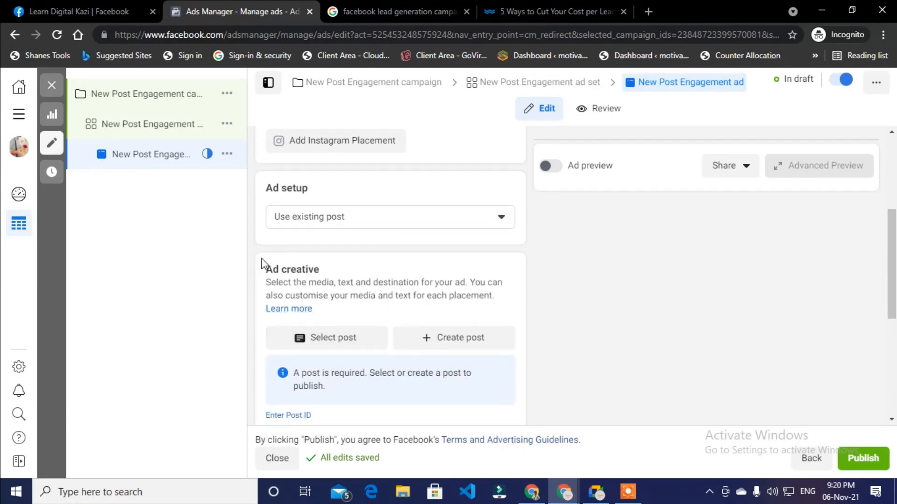
click(399, 217)
click(409, 267)
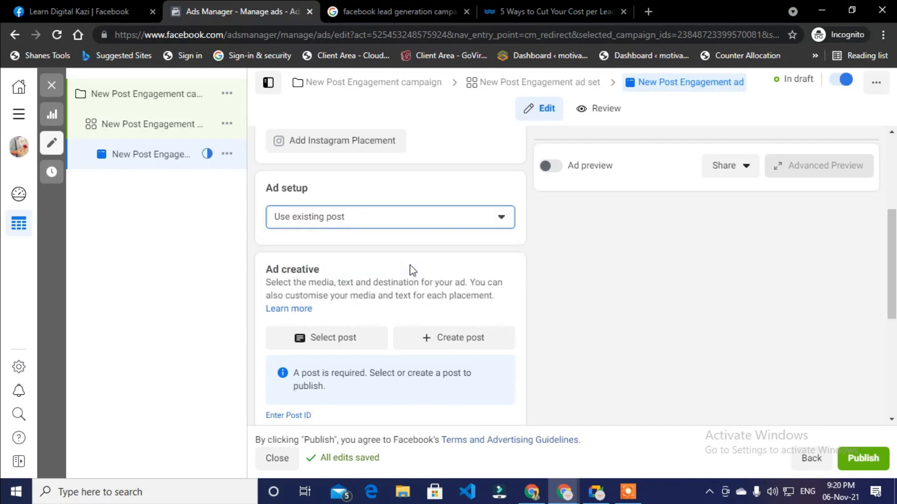
Browse the Page's existing Facebook posts for the ad creative and close the post selection without choosing one
click(344, 340)
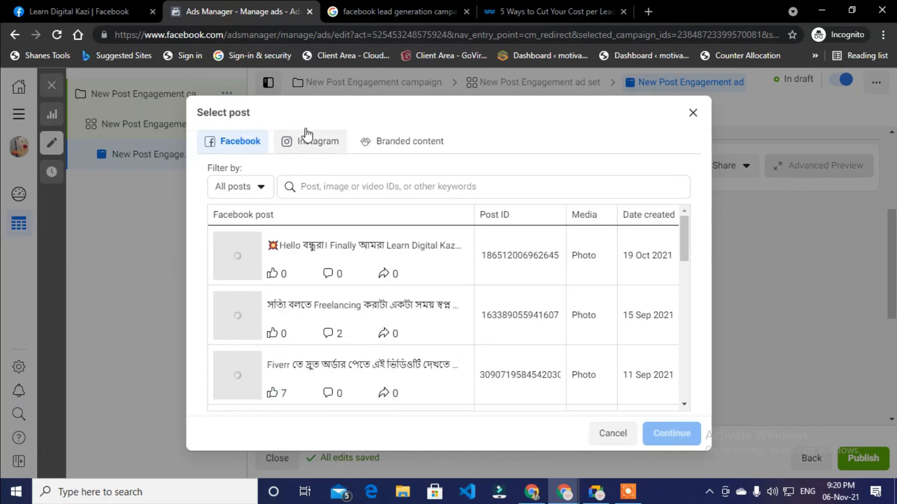
scroll(254, 266, down, 8)
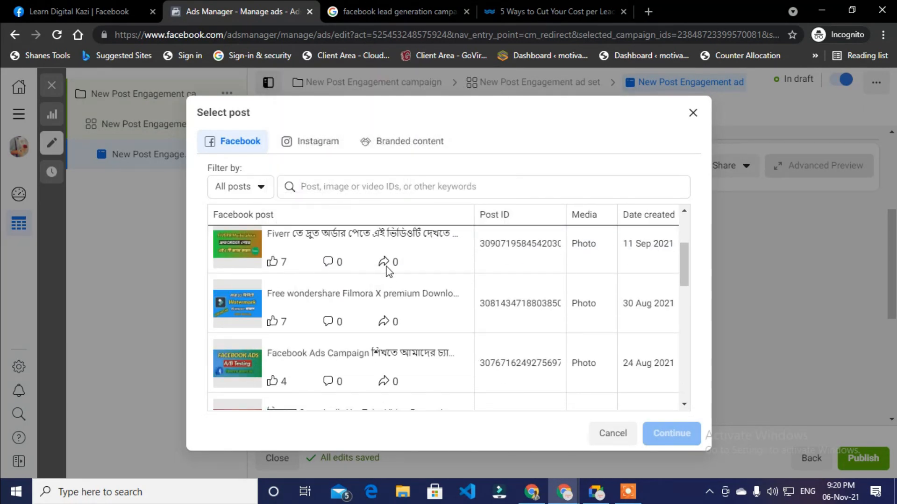
scroll(374, 285, up, 8)
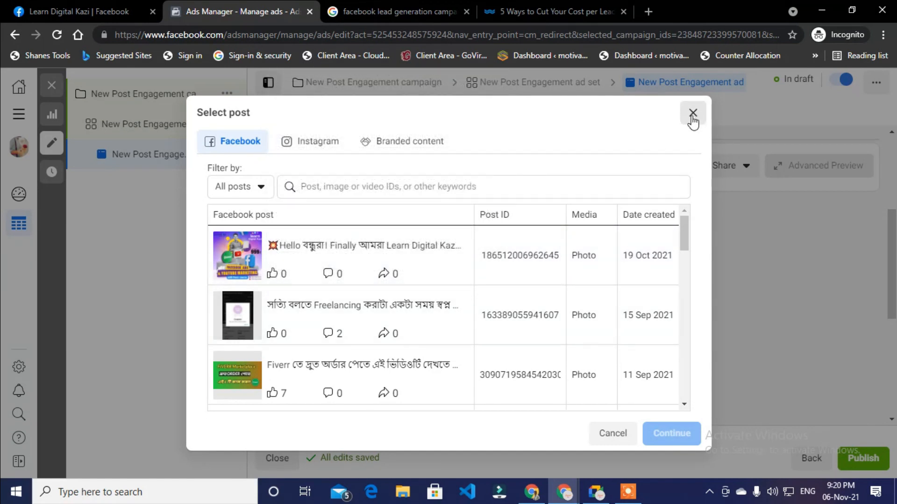
click(692, 112)
Keep Use existing post as the ad setup and select the Page's Facebook post dated 19 Oct 2021 as the ad creative
click(353, 224)
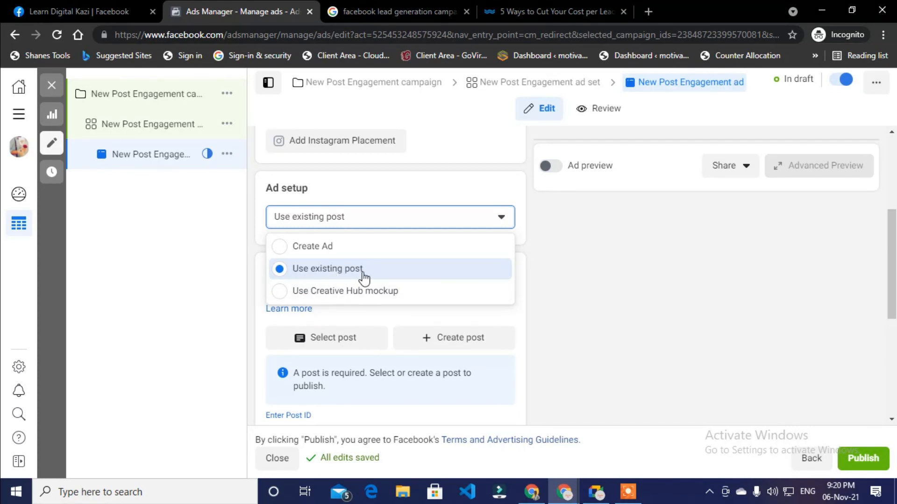
click(387, 269)
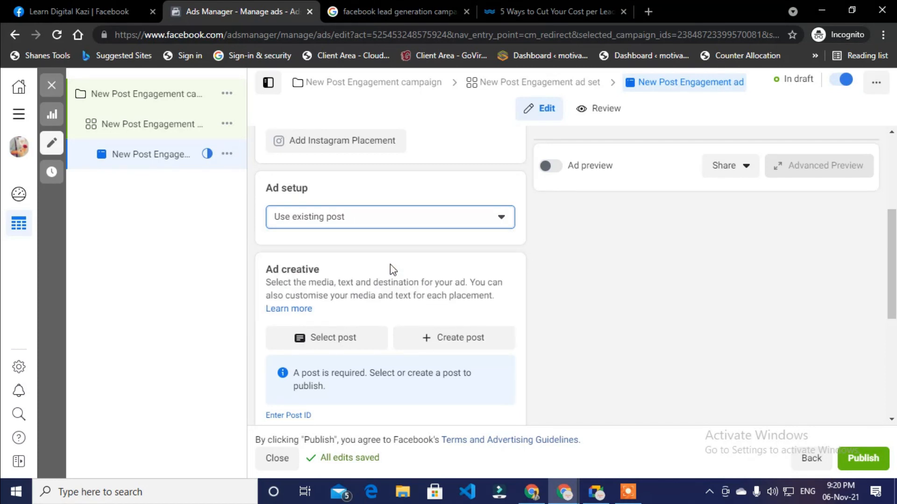
click(345, 339)
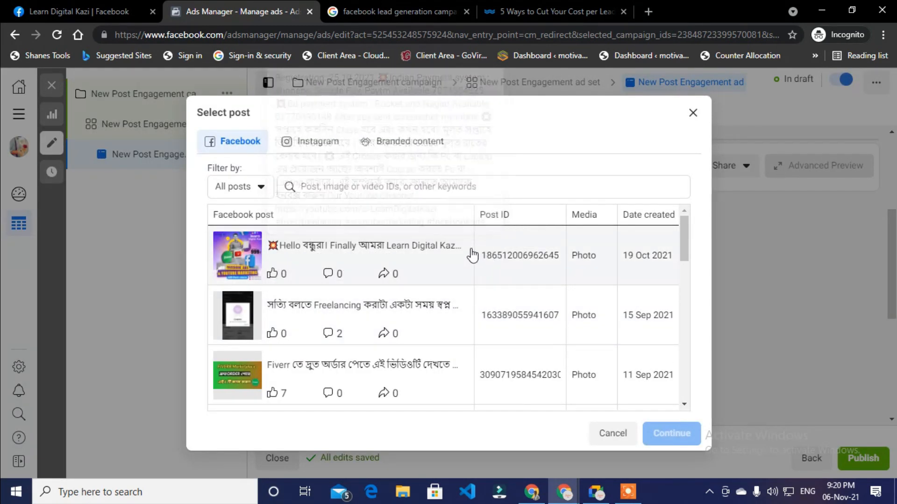
click(473, 254)
click(680, 435)
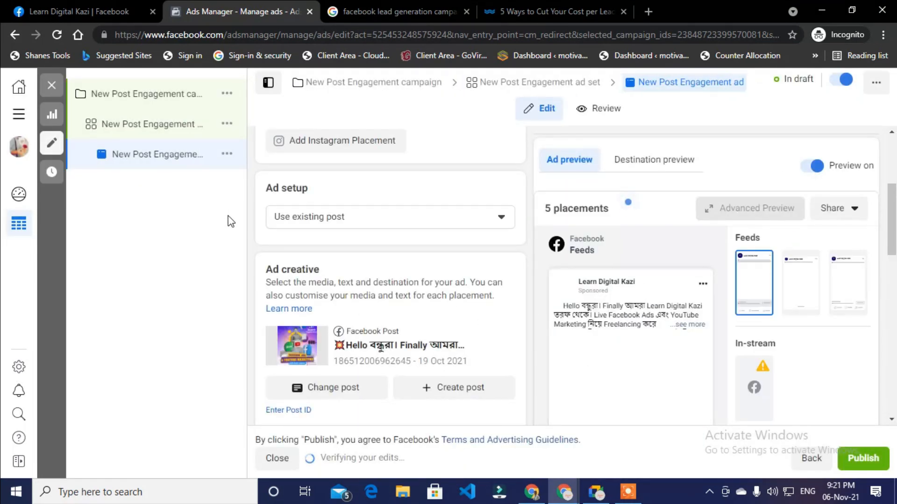
scroll(691, 230, down, 1)
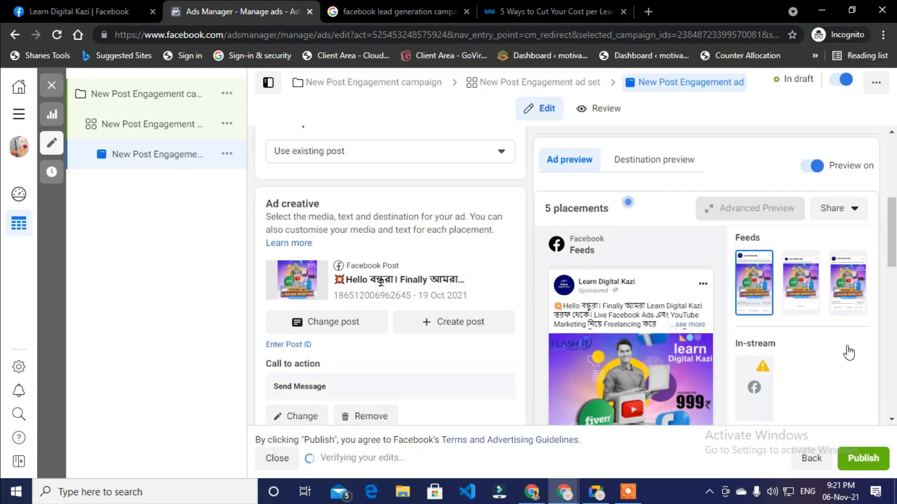
scroll(600, 313, down, 2)
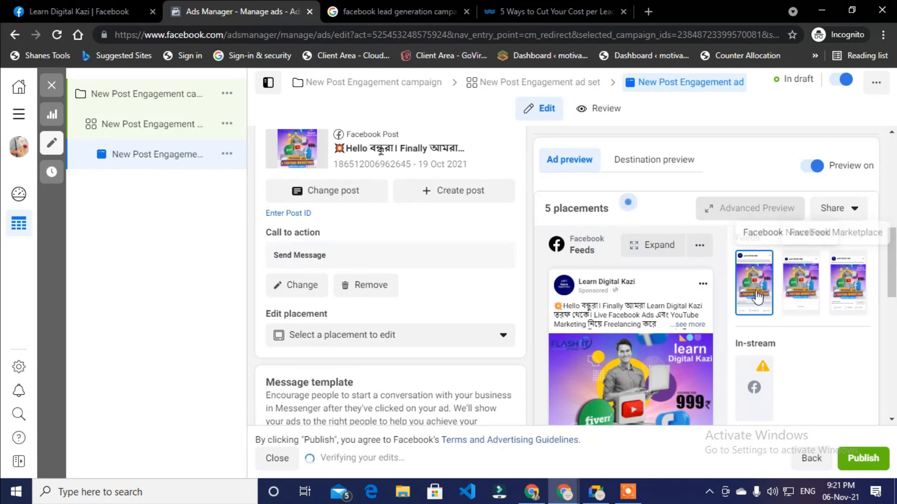
Add the Instagram and Audience Network platforms to the ad set's manual placements
click(179, 127)
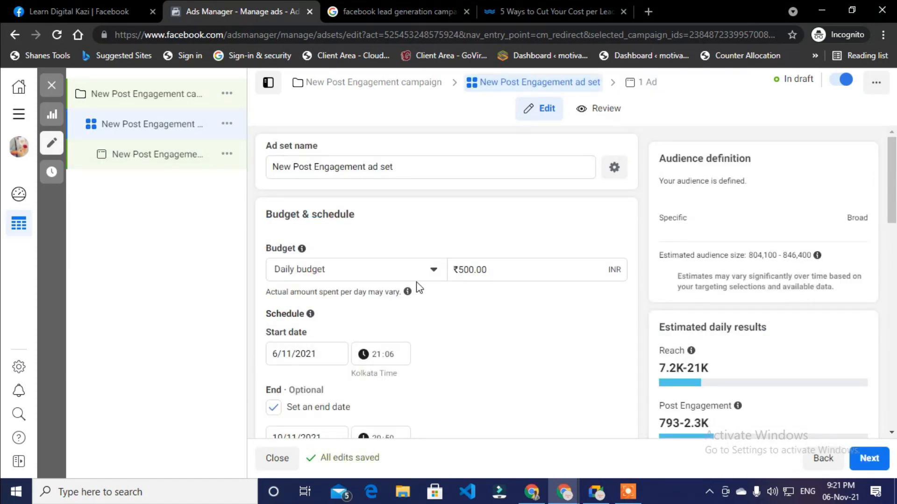
scroll(443, 292, down, 20)
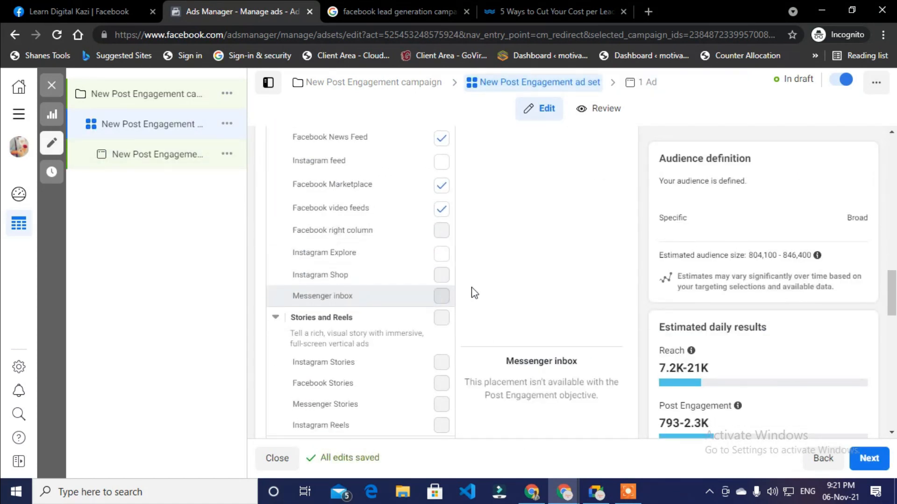
scroll(348, 237, up, 6)
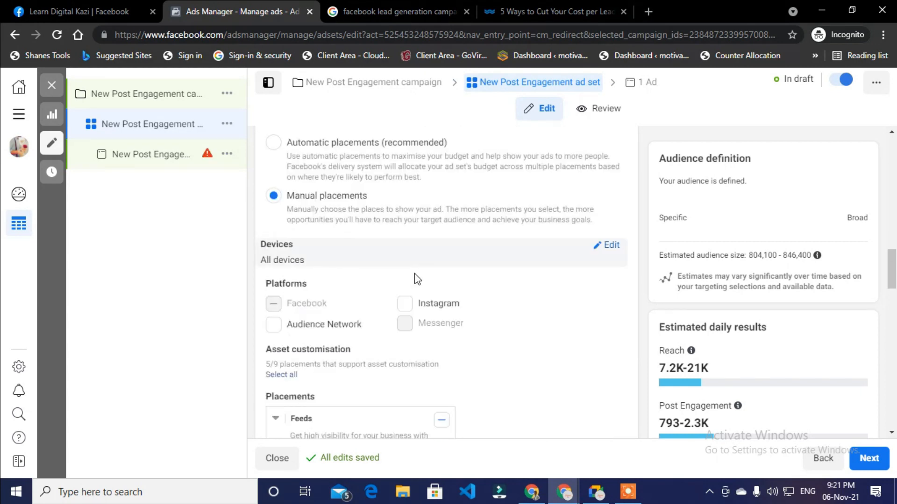
scroll(417, 279, down, 2)
click(405, 239)
click(273, 261)
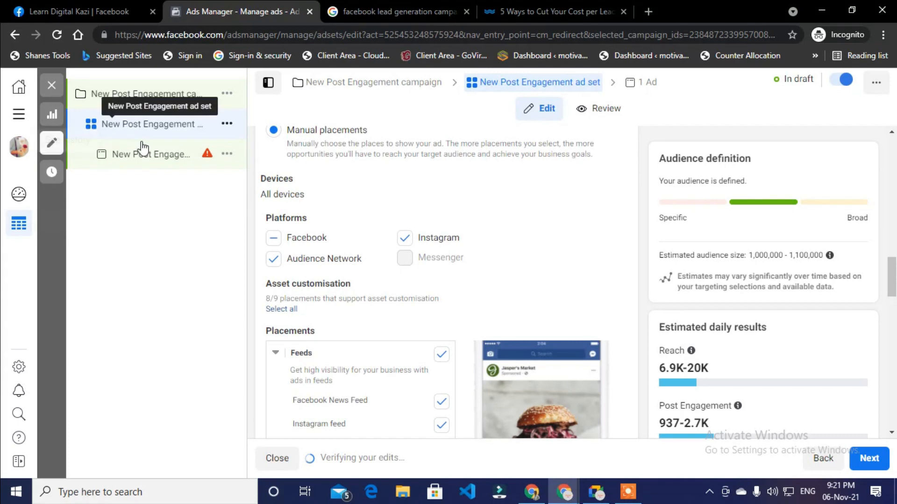
Check the Instagram account requirement in the ad's identity section and remove Instagram from the ad set's placement platforms
click(152, 161)
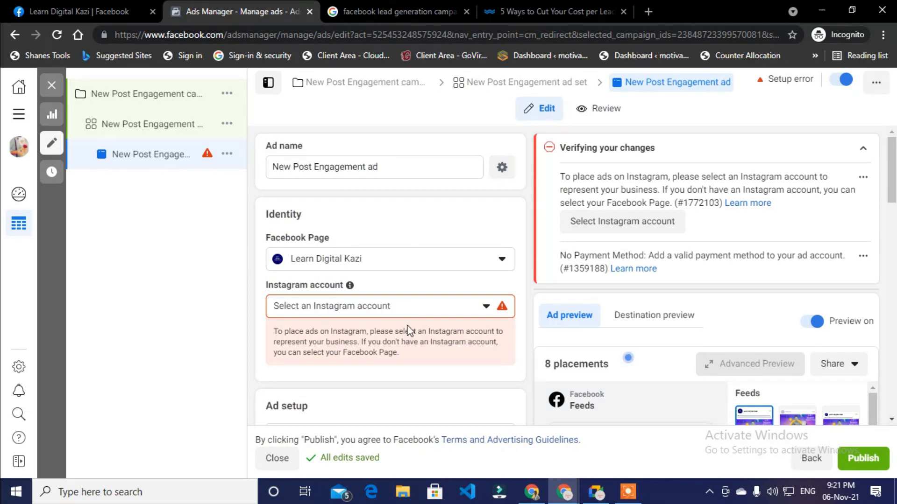
scroll(481, 344, down, 3)
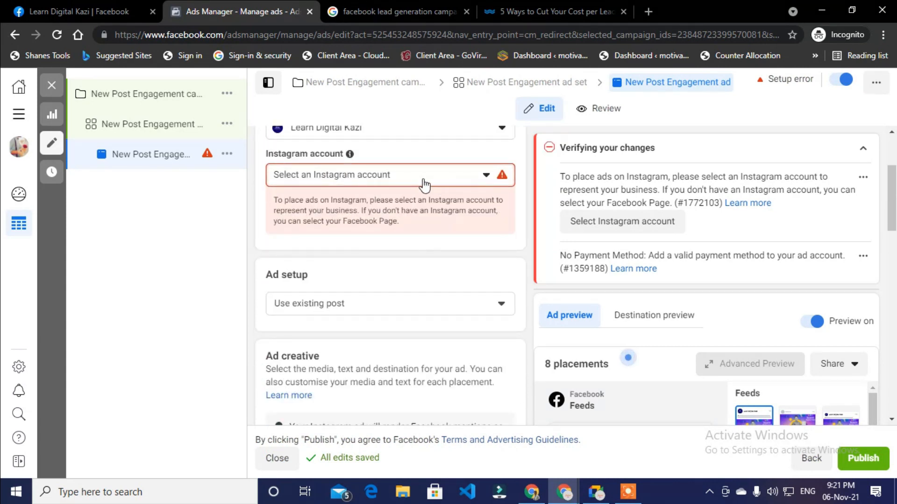
scroll(430, 259, up, 2)
click(178, 131)
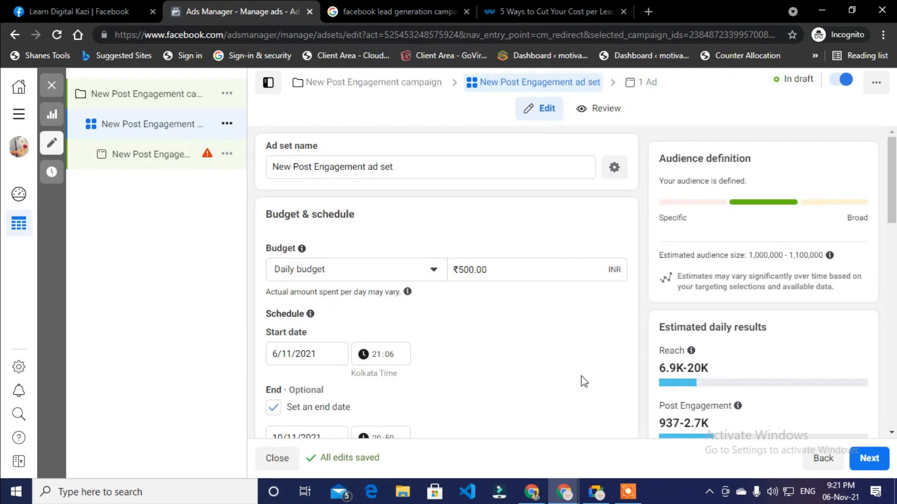
scroll(472, 331, down, 4)
scroll(479, 333, down, 15)
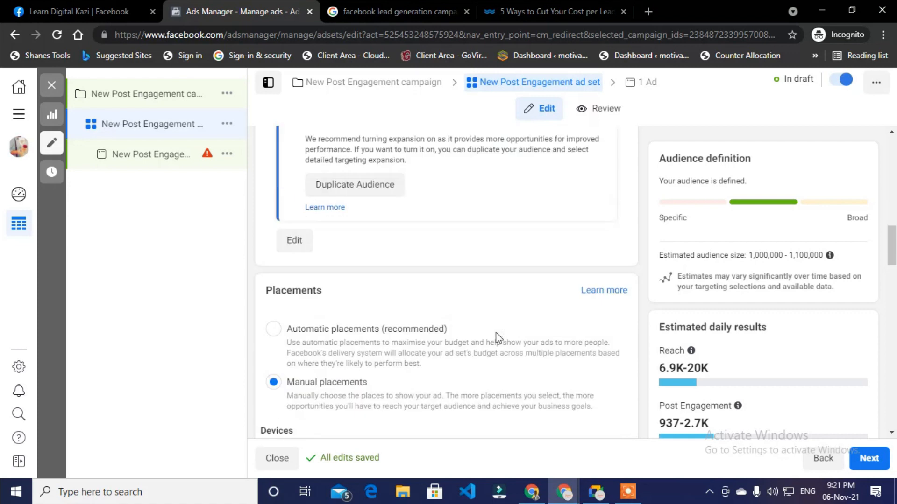
scroll(467, 303, up, 3)
click(405, 281)
Examine the ad's placement previews, identity, ad setup and creative sections, including the call to action options
click(177, 163)
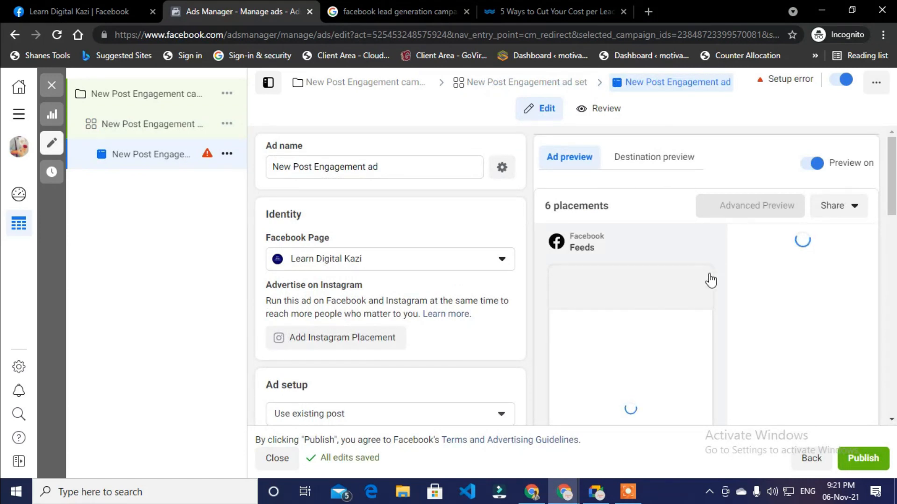
mouse_move(663, 258)
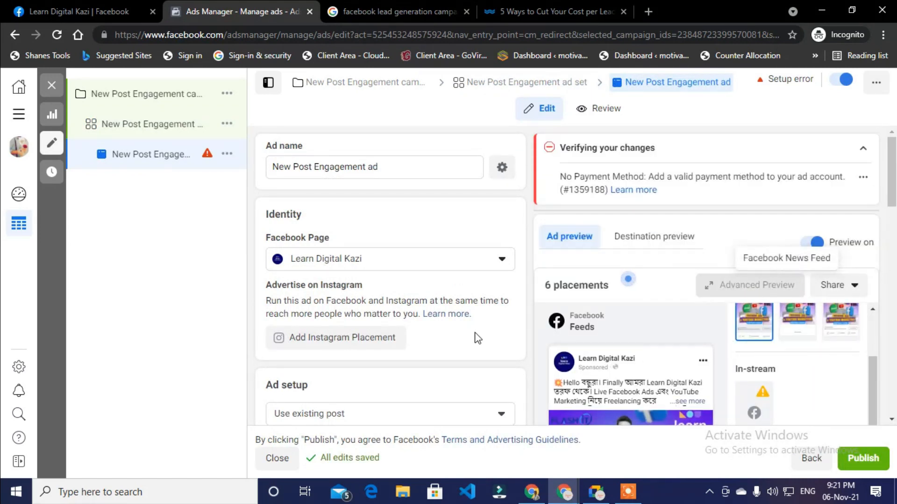
scroll(763, 341, down, 3)
scroll(762, 341, down, 4)
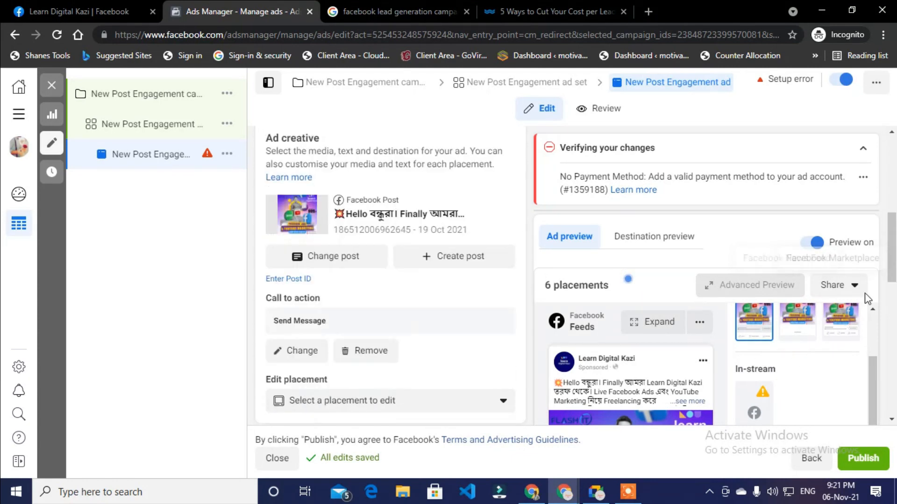
drag(874, 376, 870, 332)
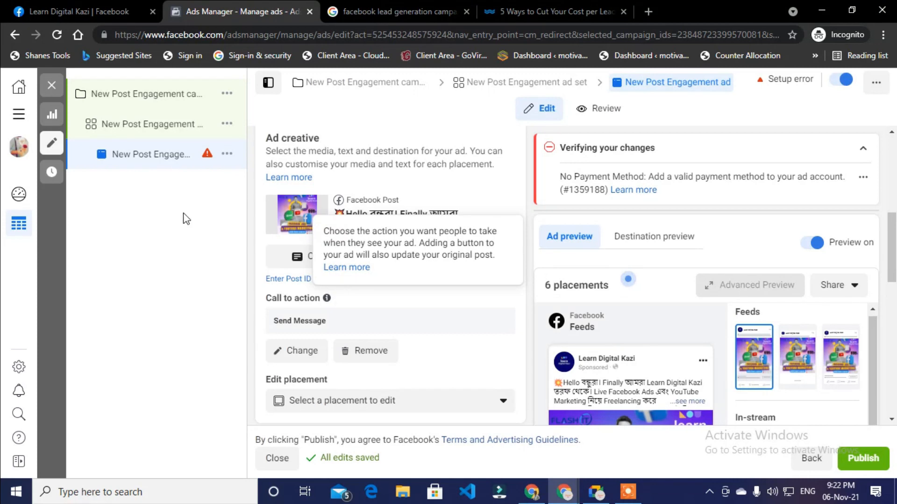
scroll(446, 310, up, 4)
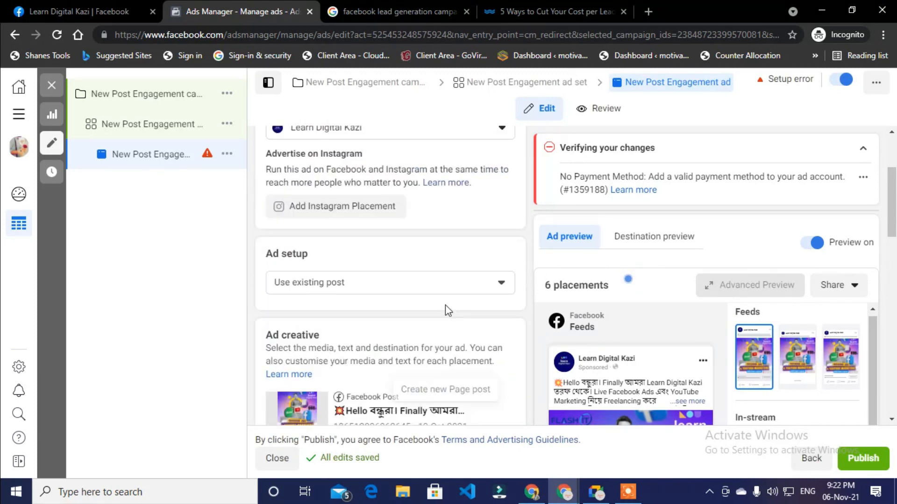
scroll(374, 286, down, 2)
scroll(388, 284, down, 3)
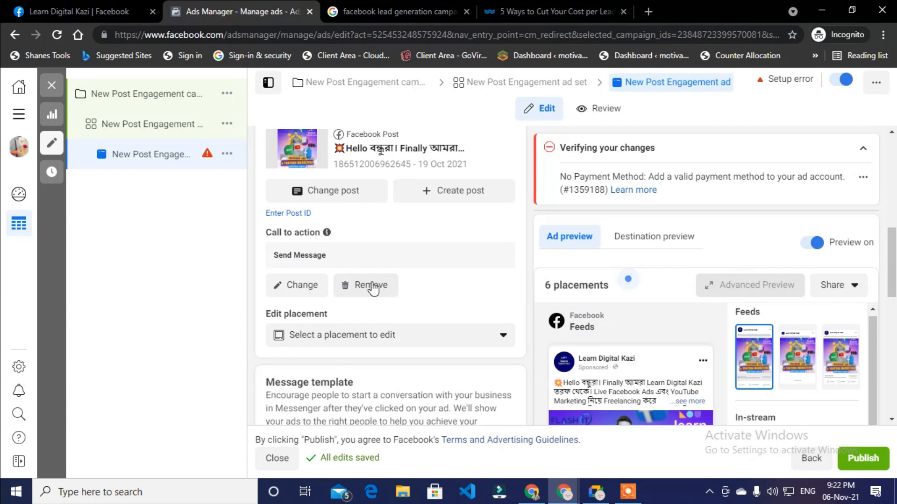
Explore the Call Now, Get Quote and Send WhatsApp Message call-to-action options, reselect Send Message and close the dialog without updating the post
click(301, 286)
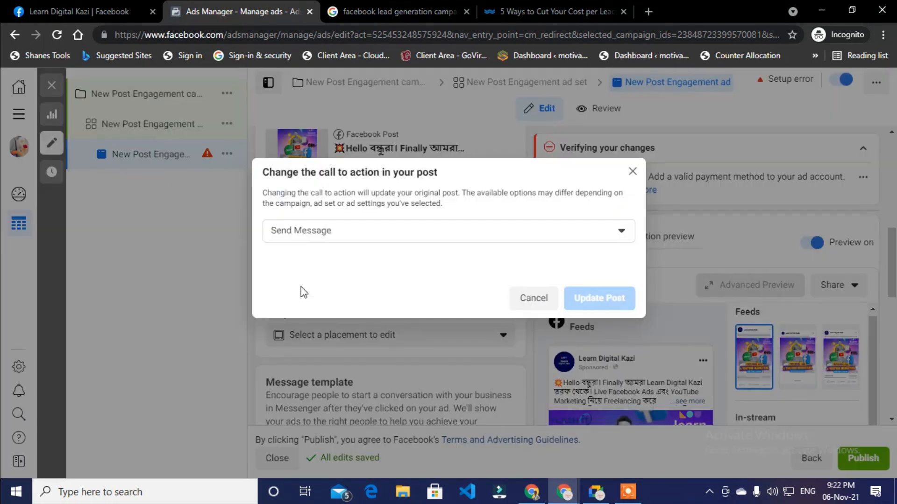
click(401, 239)
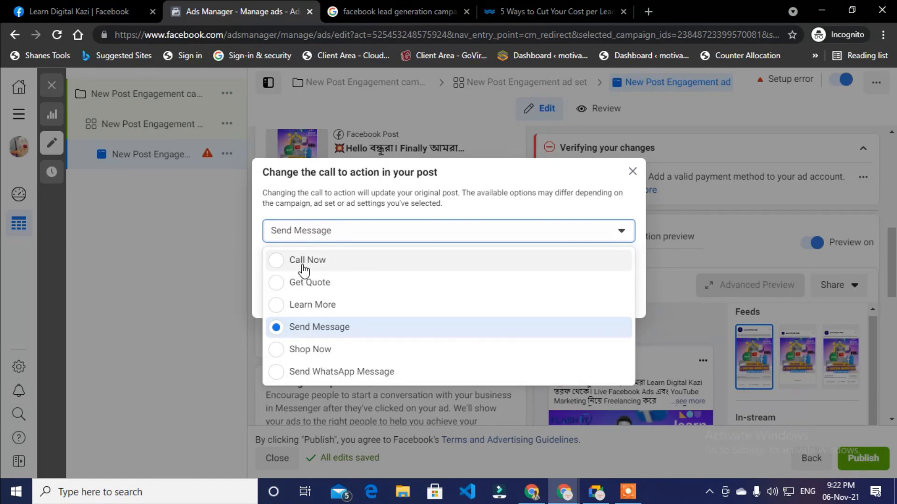
click(325, 264)
click(322, 272)
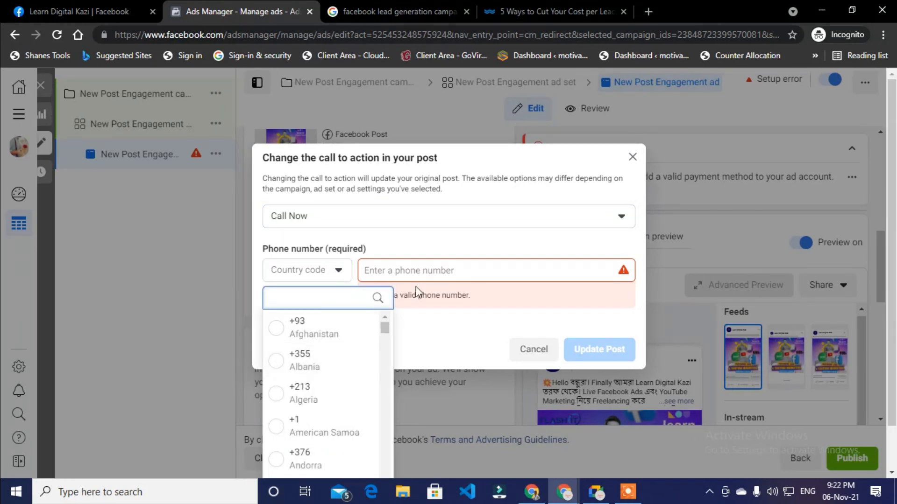
click(511, 214)
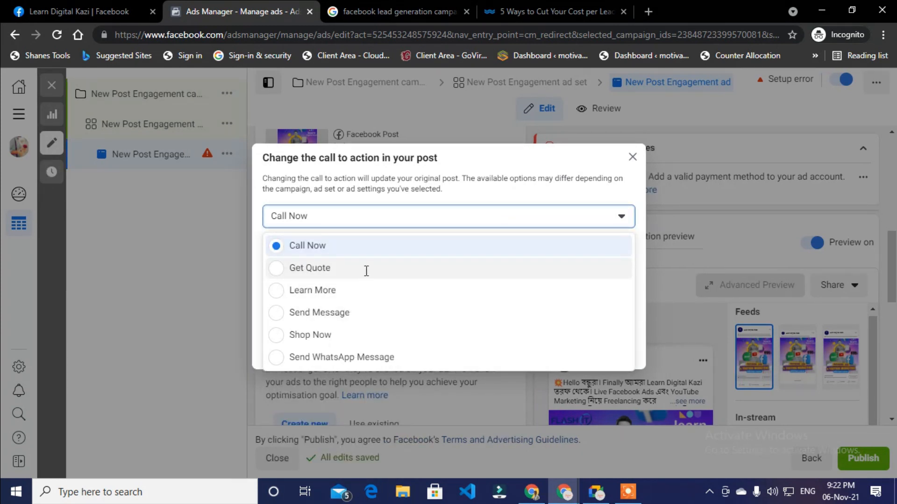
click(367, 277)
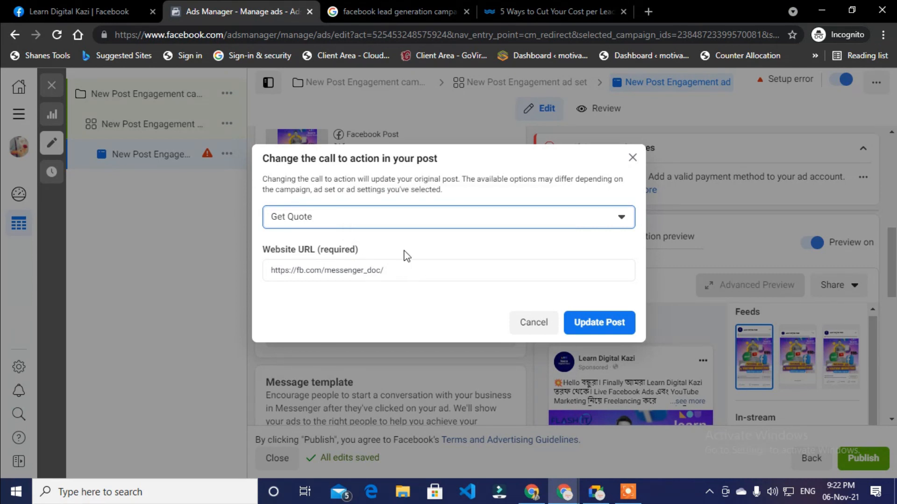
click(416, 220)
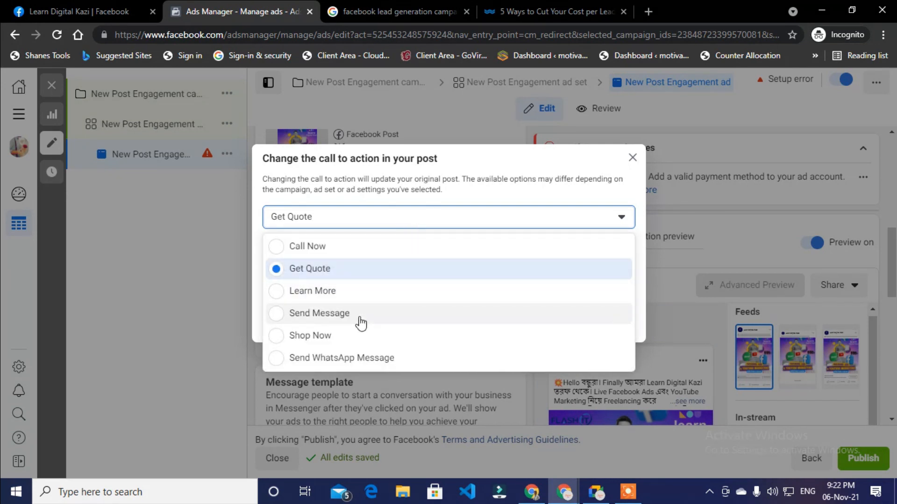
click(355, 358)
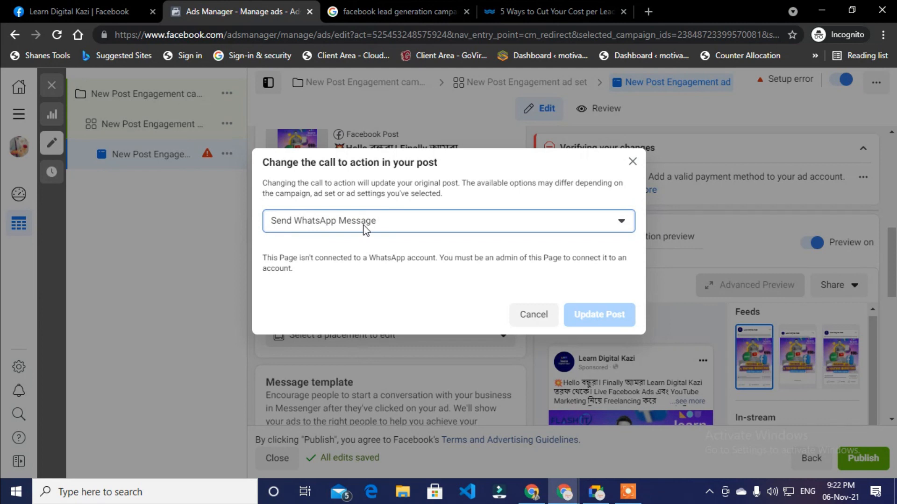
click(425, 224)
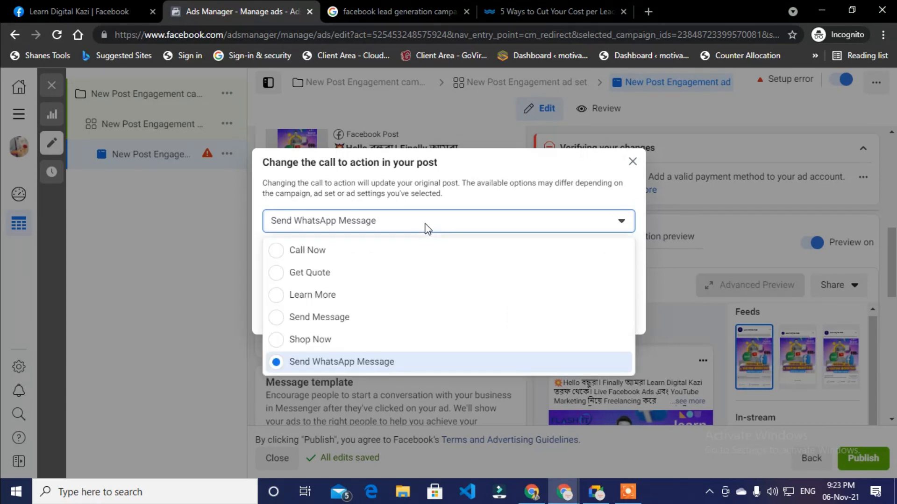
click(359, 318)
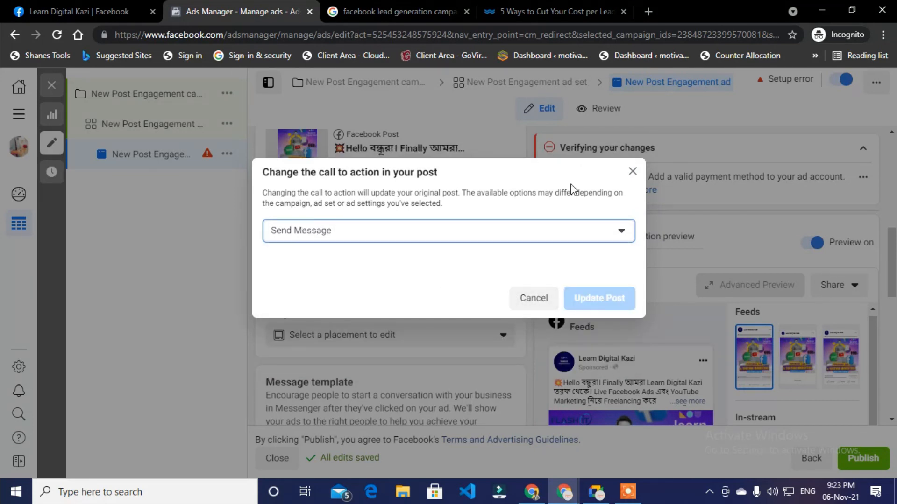
click(633, 171)
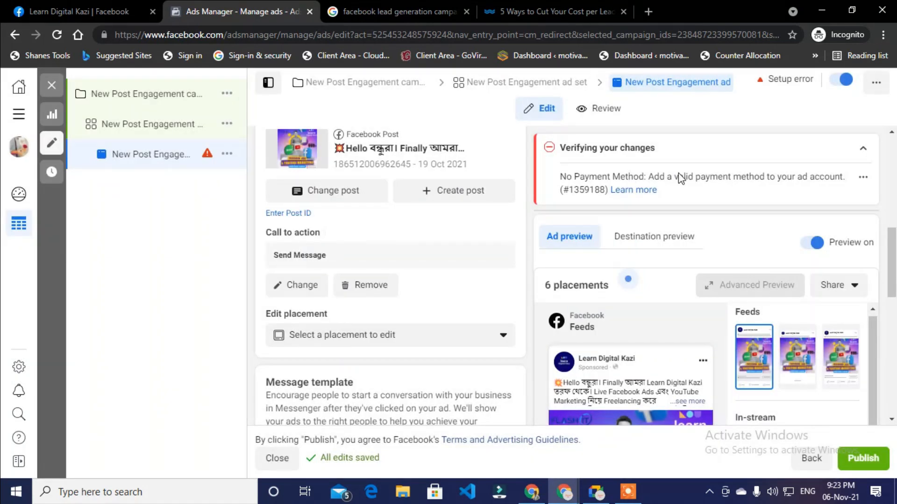
Review the ad's message template options and the tracking settings for website events, app events and URL parameters
scroll(368, 255, down, 1)
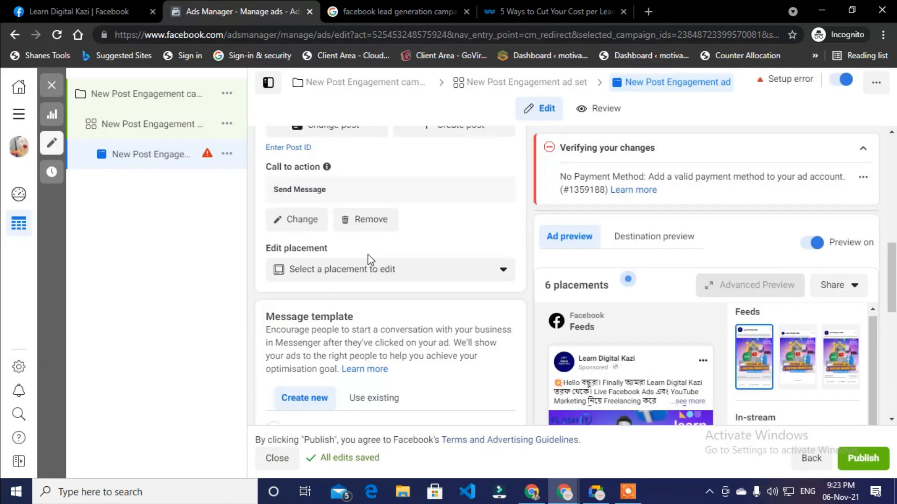
scroll(351, 281, down, 3)
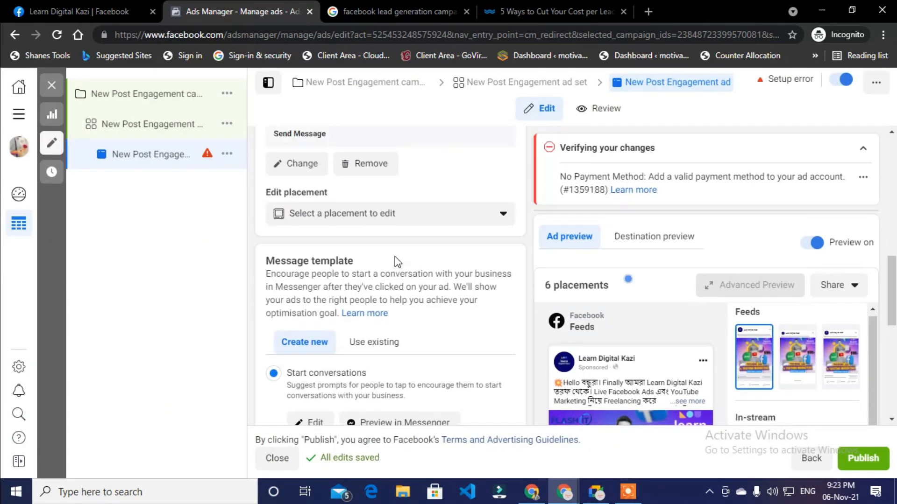
scroll(388, 261, down, 2)
scroll(281, 206, up, 3)
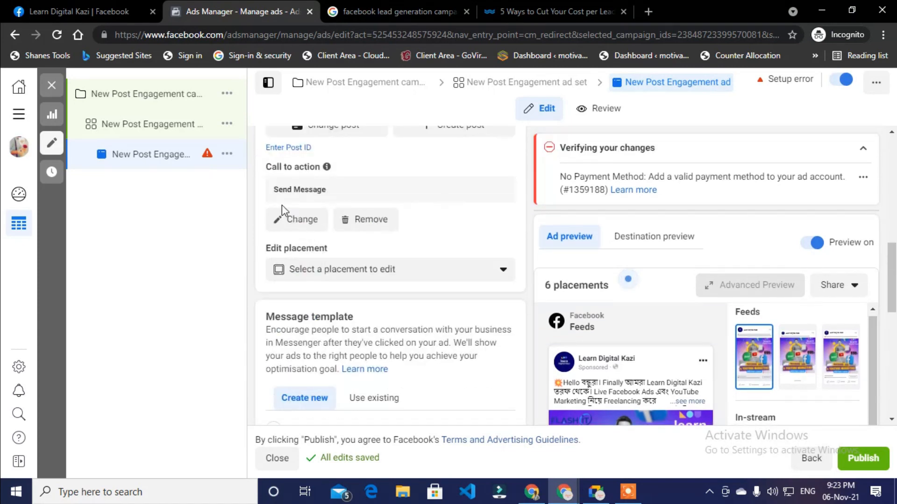
scroll(358, 237, down, 5)
scroll(358, 237, down, 1)
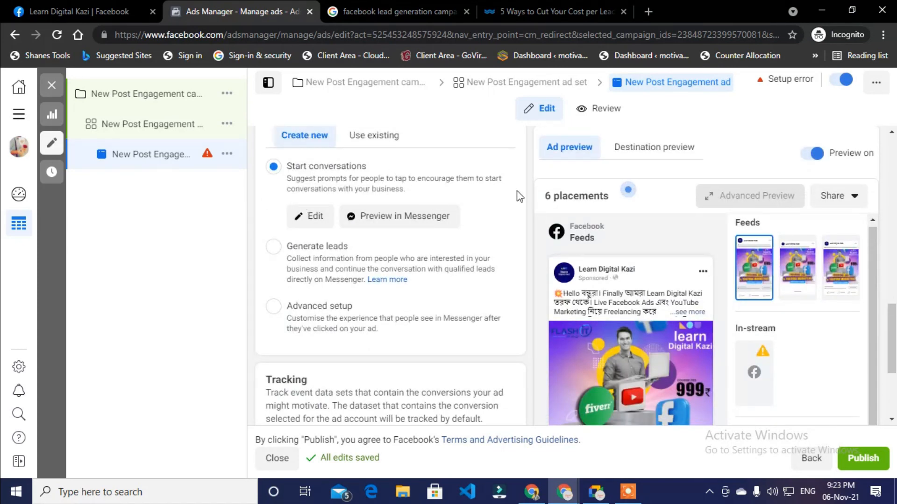
scroll(362, 262, down, 3)
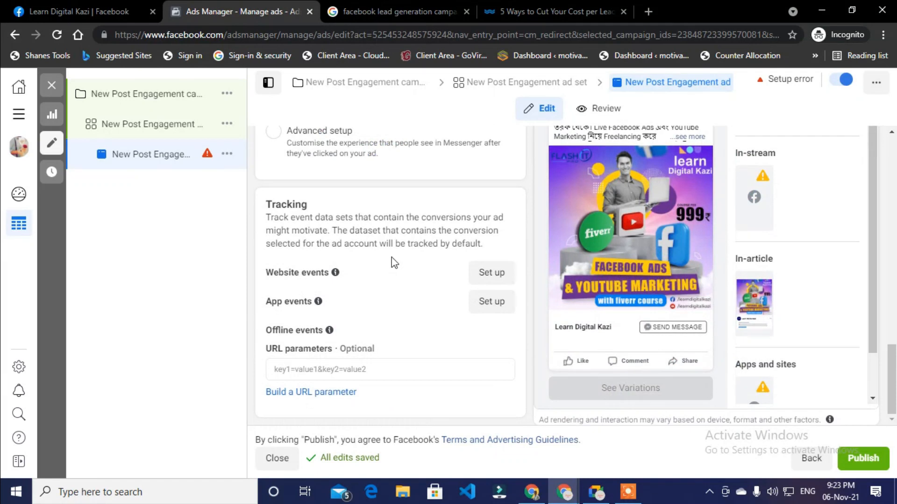
Switch the ad setup from using an existing post to Create Ad
scroll(418, 255, up, 10)
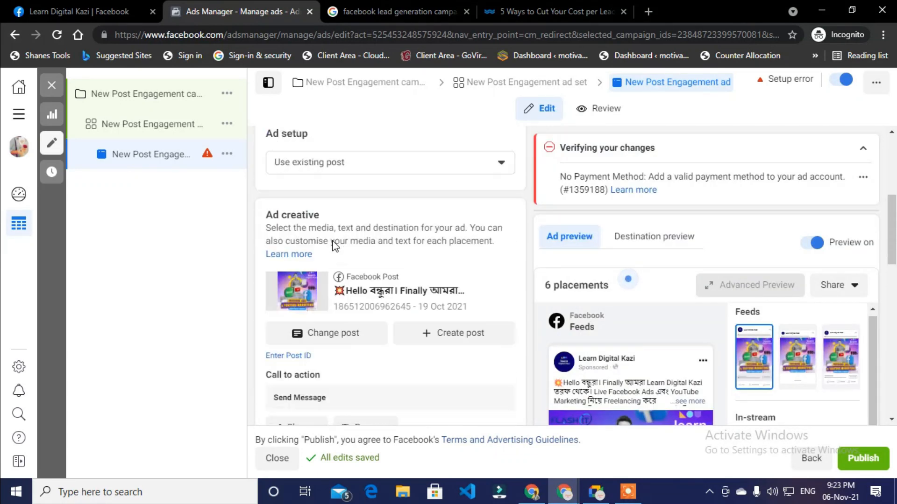
scroll(311, 229, up, 5)
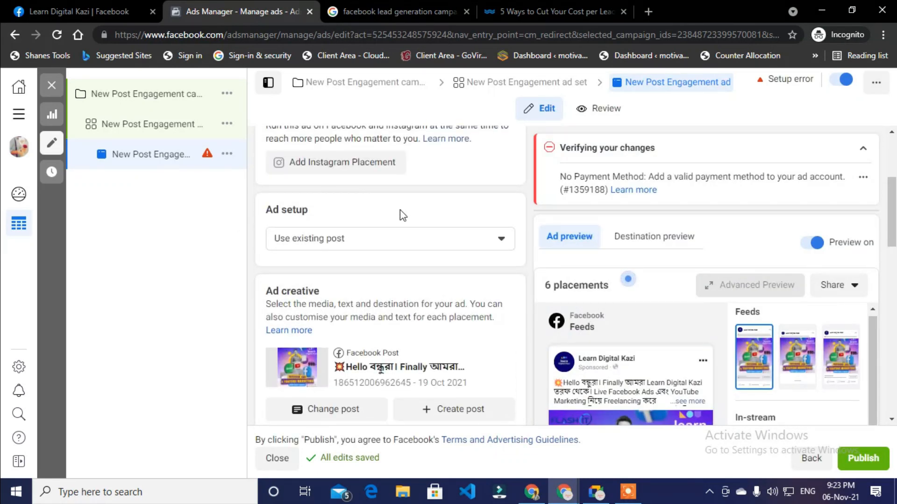
scroll(385, 214, down, 4)
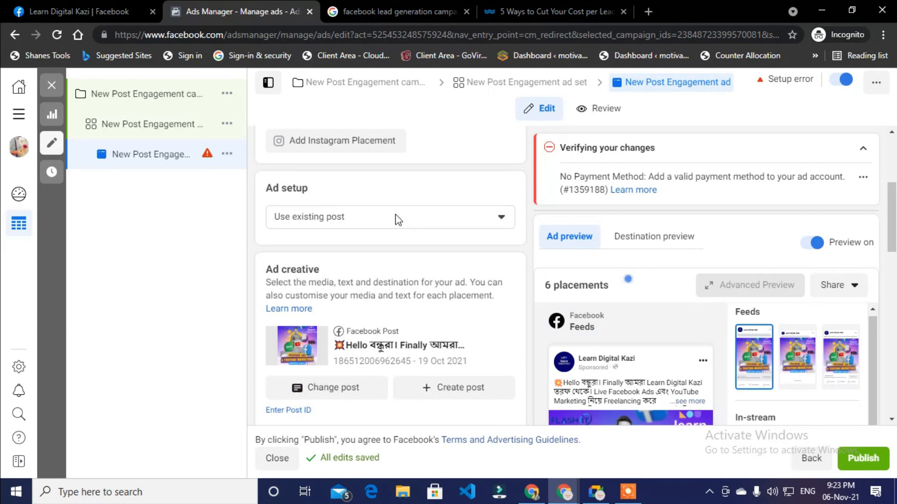
click(398, 219)
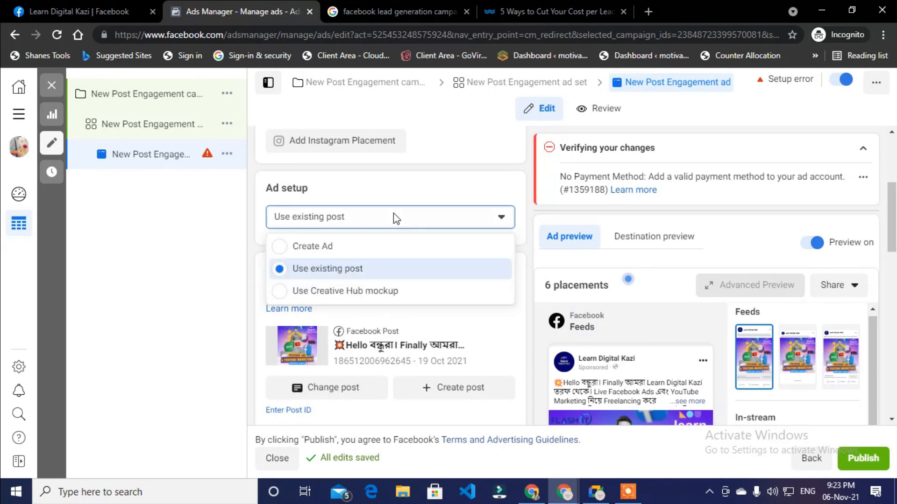
click(306, 247)
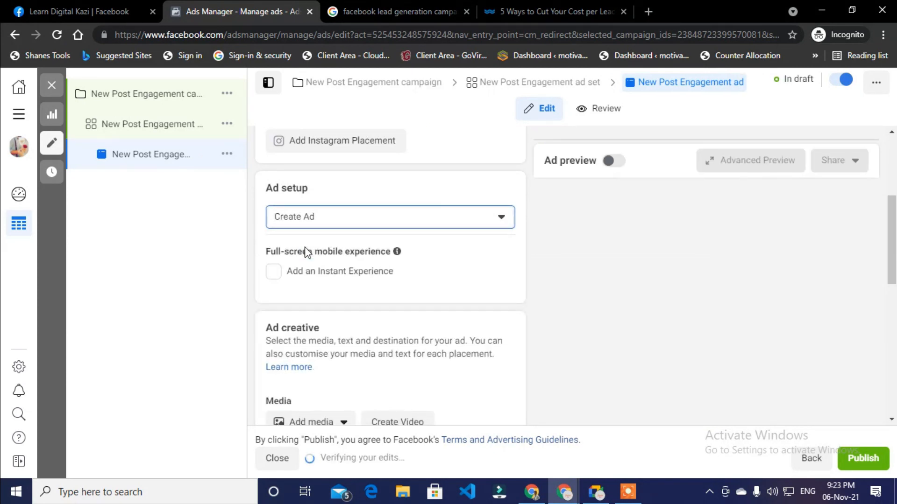
Upload the 550 × 370 untitled design image as the ad's media and accept the suggested placement crops
scroll(384, 252, down, 3)
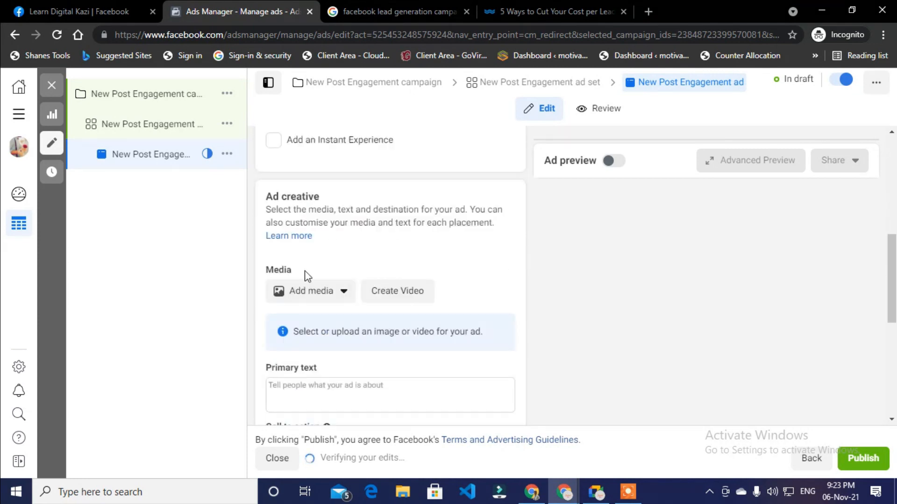
scroll(400, 252, down, 1)
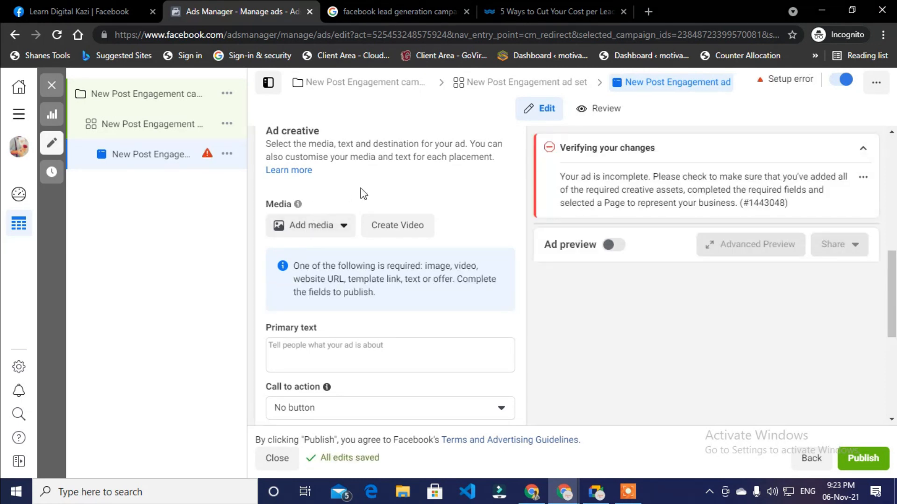
scroll(303, 206, up, 3)
scroll(305, 206, down, 3)
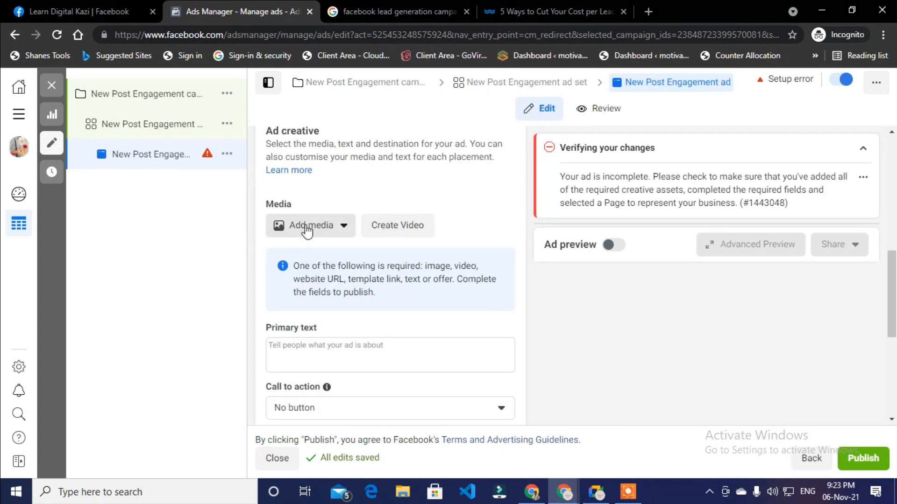
click(306, 229)
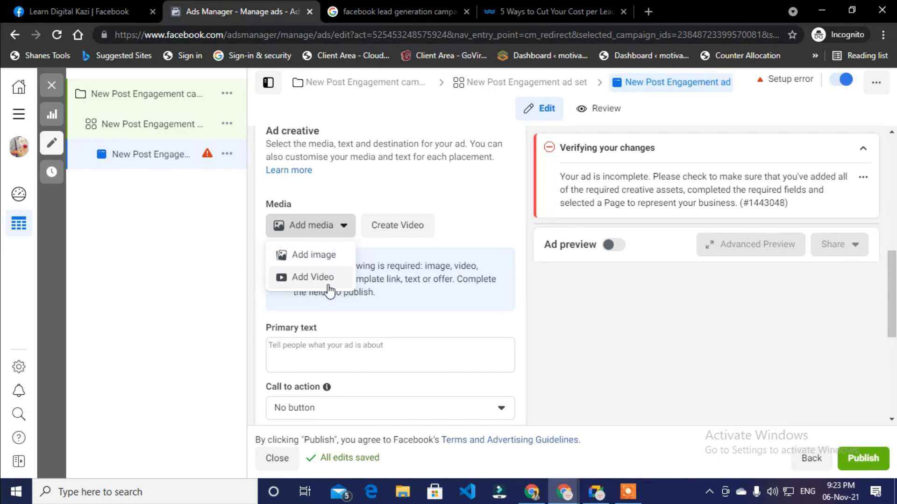
click(327, 257)
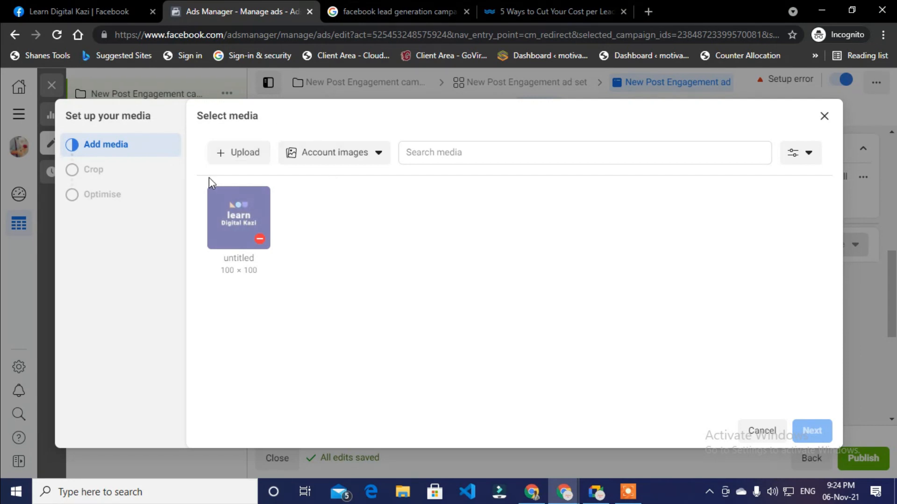
click(247, 155)
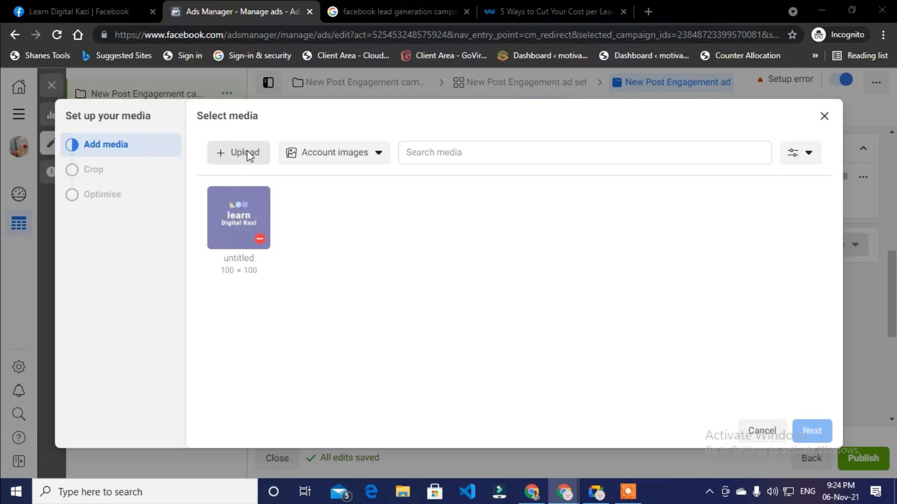
click(356, 282)
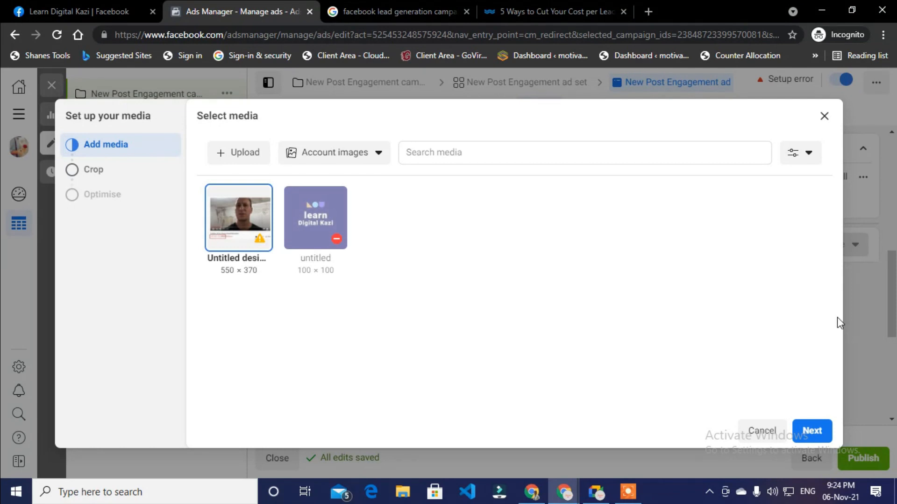
click(820, 433)
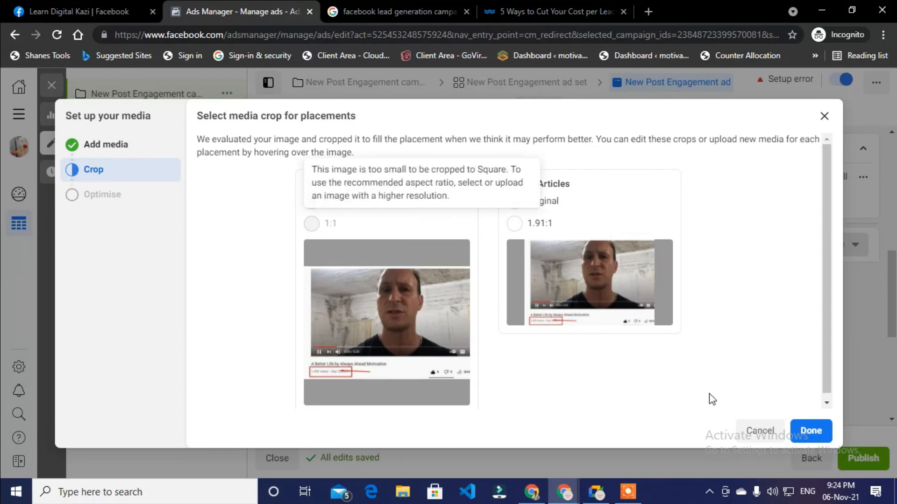
click(815, 433)
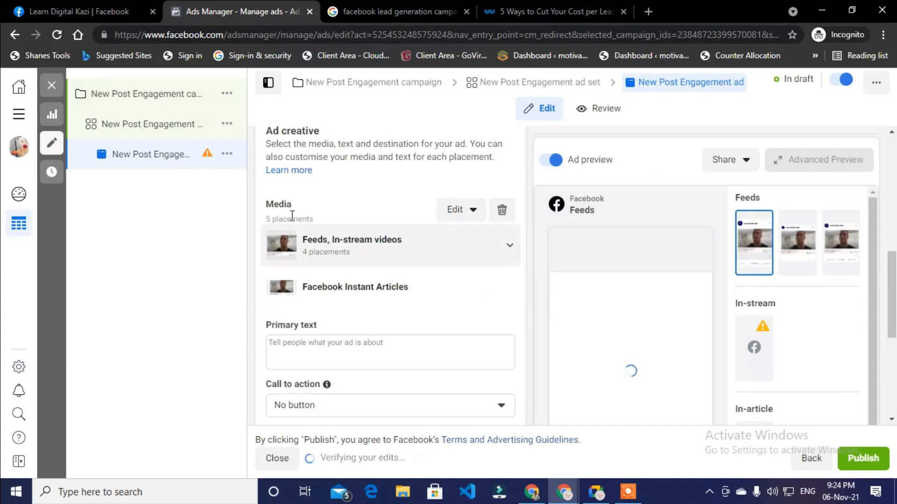
Enter "Hi welcome to Learn Digital Kazi" as the ad's primary text
scroll(256, 216, up, 3)
scroll(321, 217, up, 2)
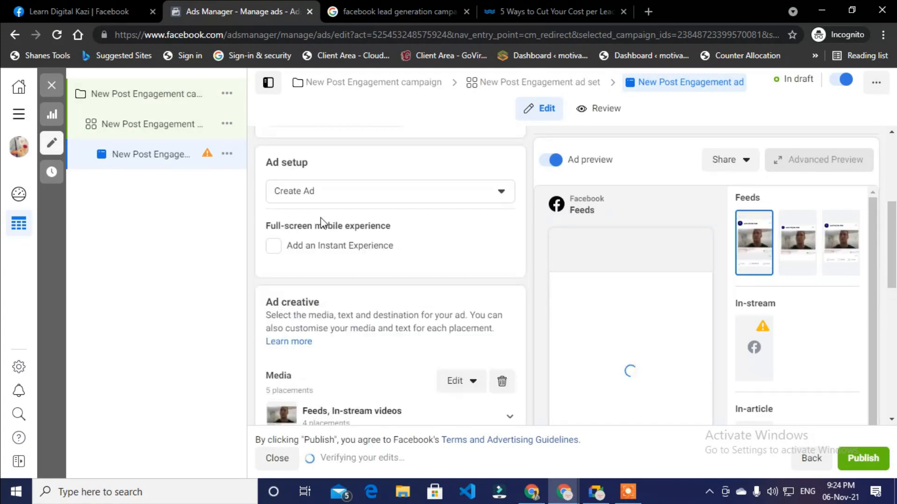
scroll(378, 299, down, 5)
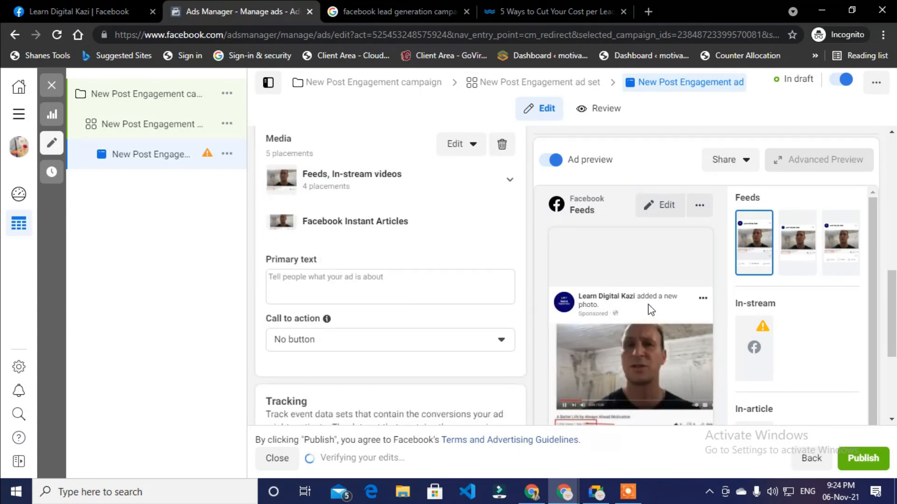
scroll(513, 286, down, 1)
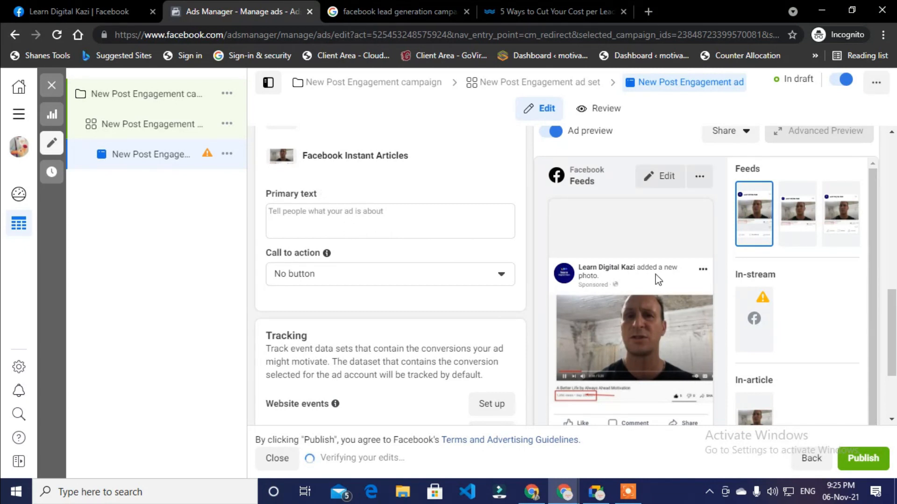
mouse_move(612, 302)
click(340, 216)
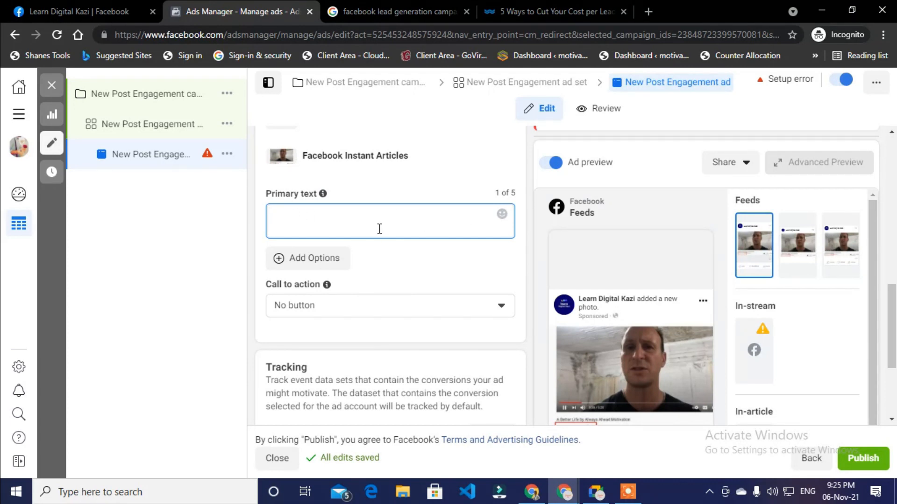
text(Hi we)
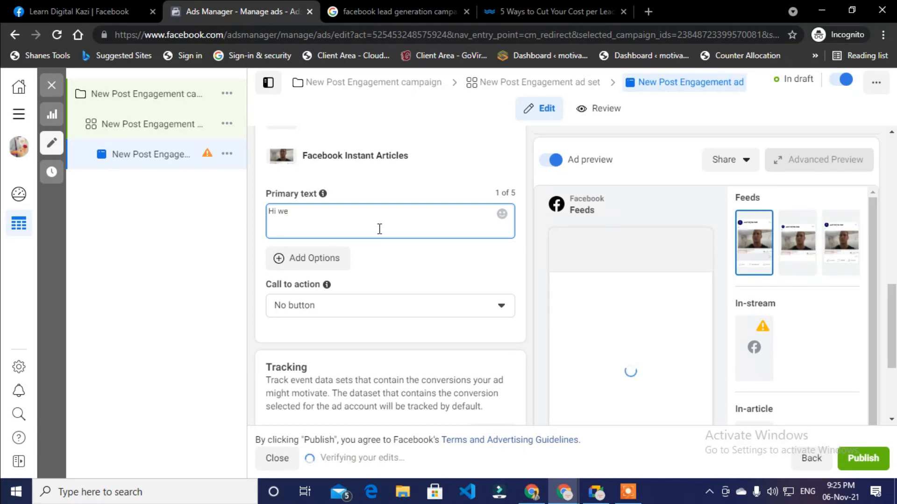
text(lcome)
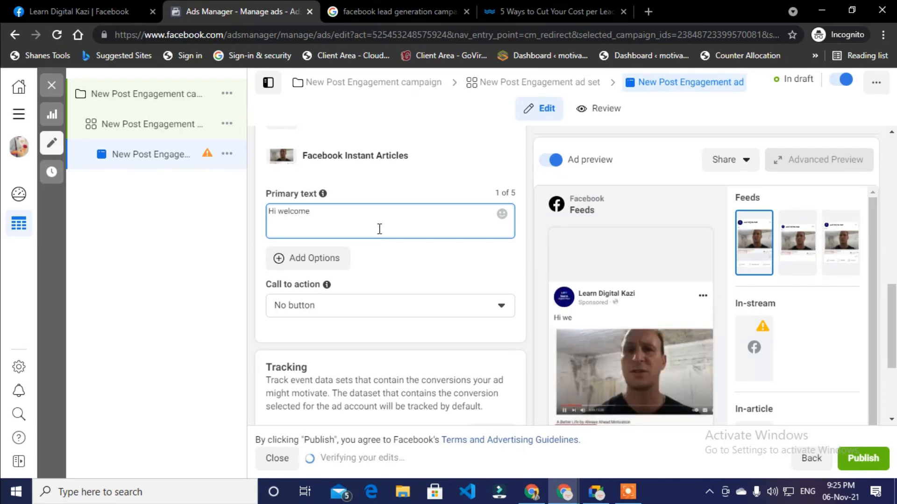
text( to Lear)
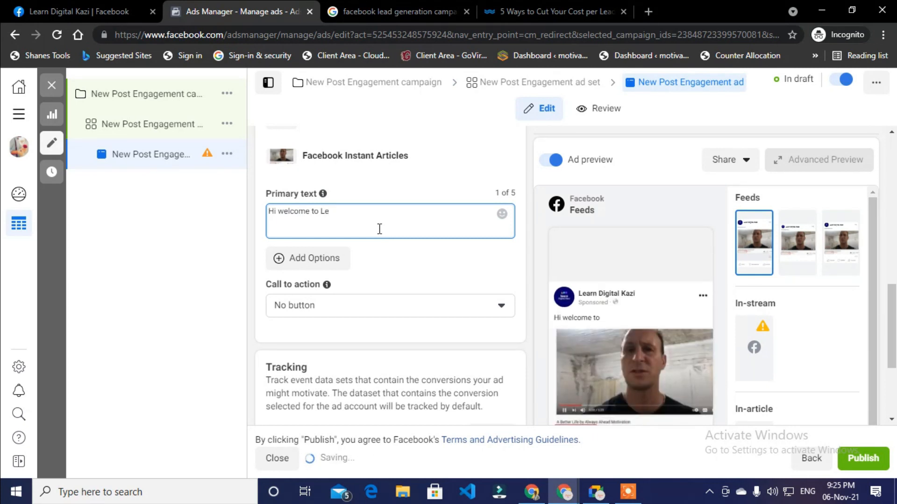
text(n )
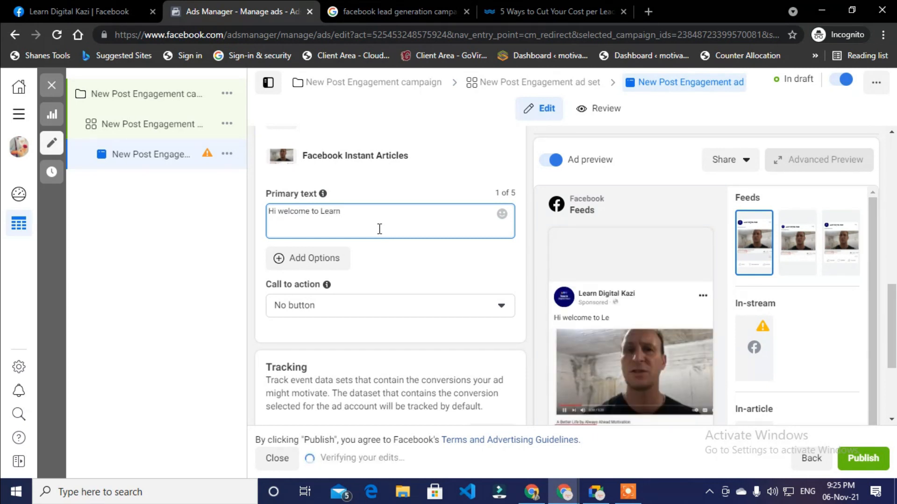
text(Digitas)
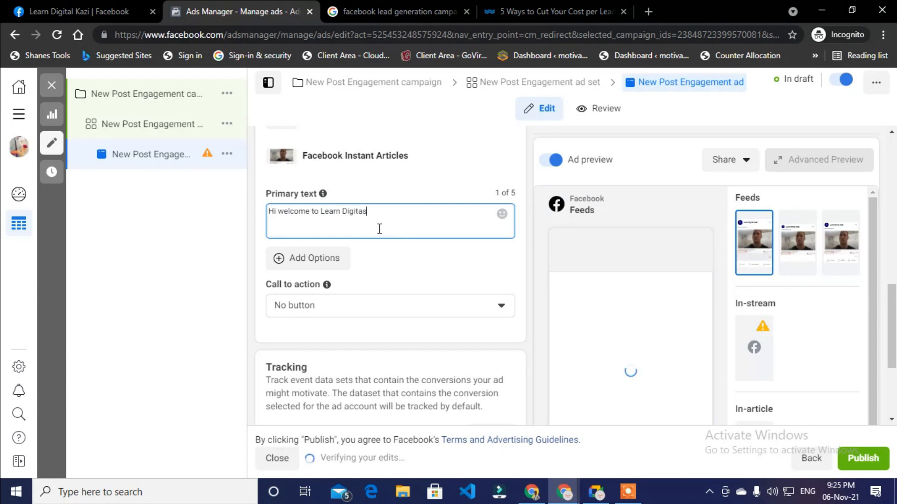
key(BackSpace)
text(l Kazi)
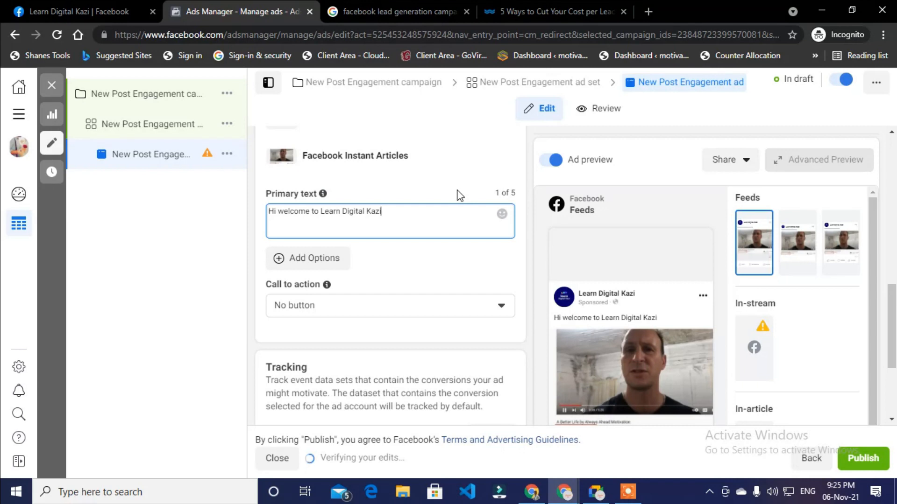
Set the ad's call to action to Send Message
scroll(416, 304, down, 3)
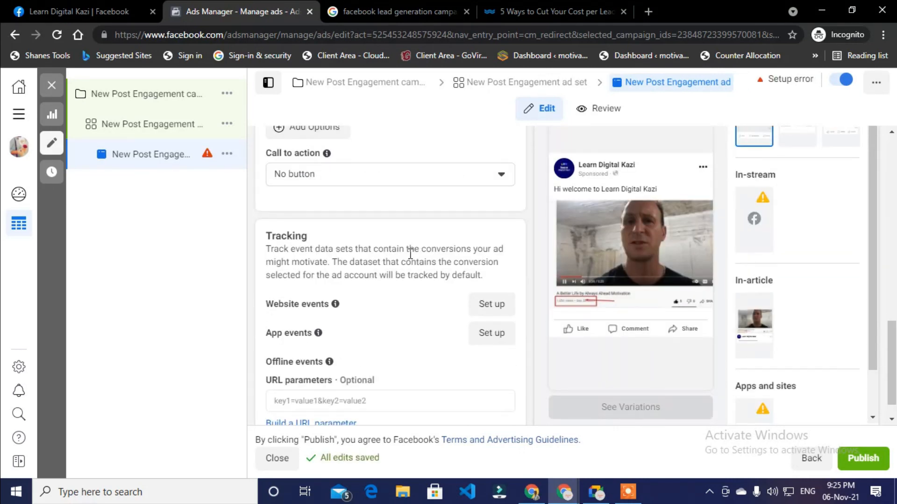
click(403, 175)
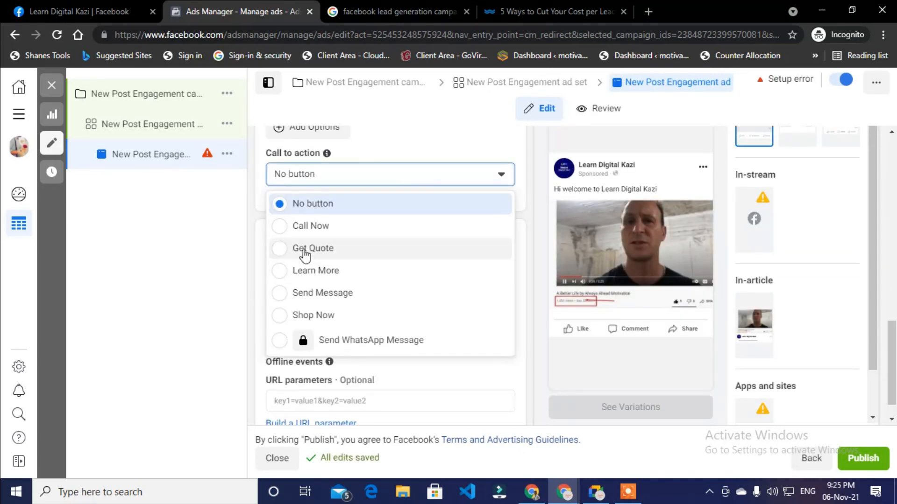
click(379, 294)
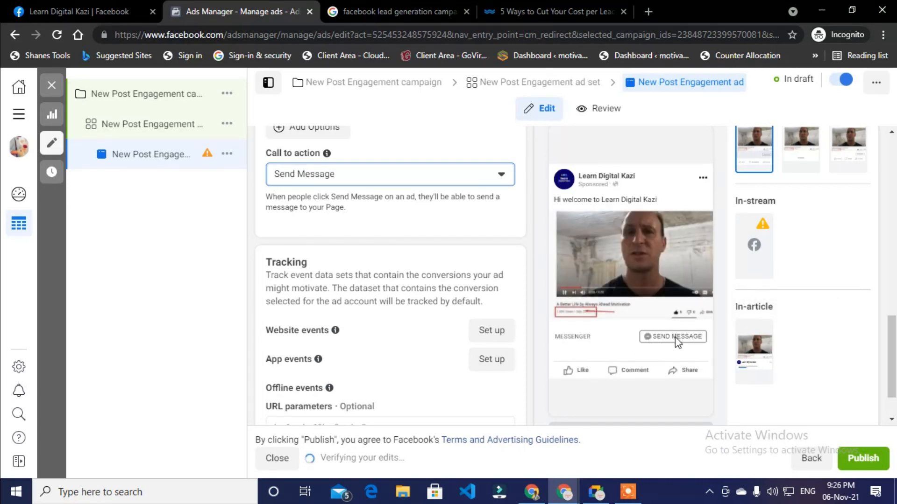
Review the ad's creative and tracking settings and submit the ad for publishing
scroll(440, 316, down, 1)
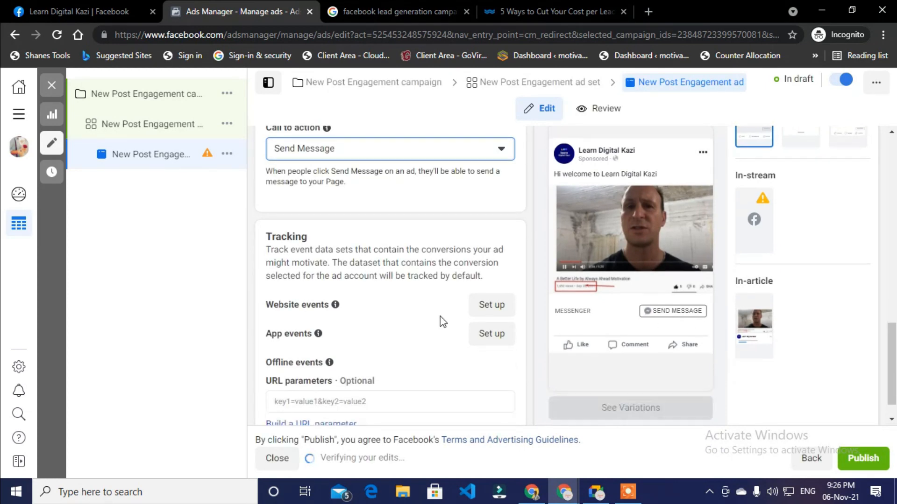
scroll(406, 309, up, 2)
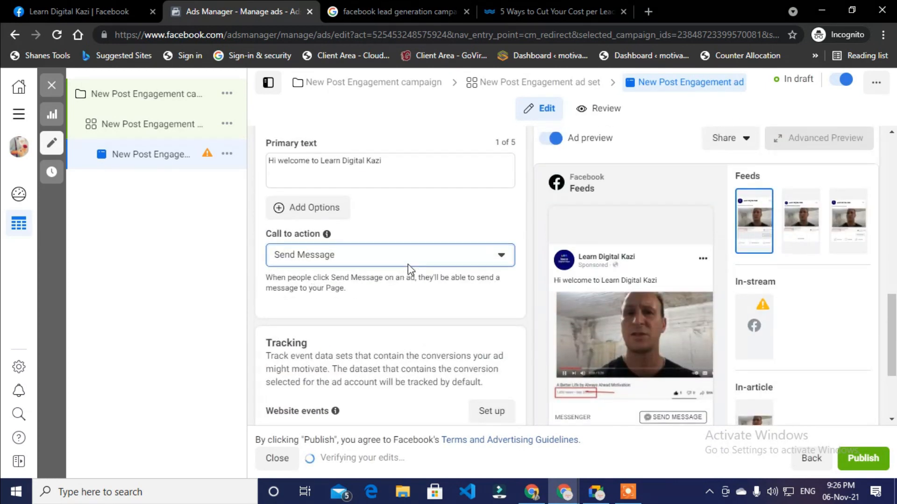
scroll(458, 164, up, 10)
scroll(462, 357, down, 7)
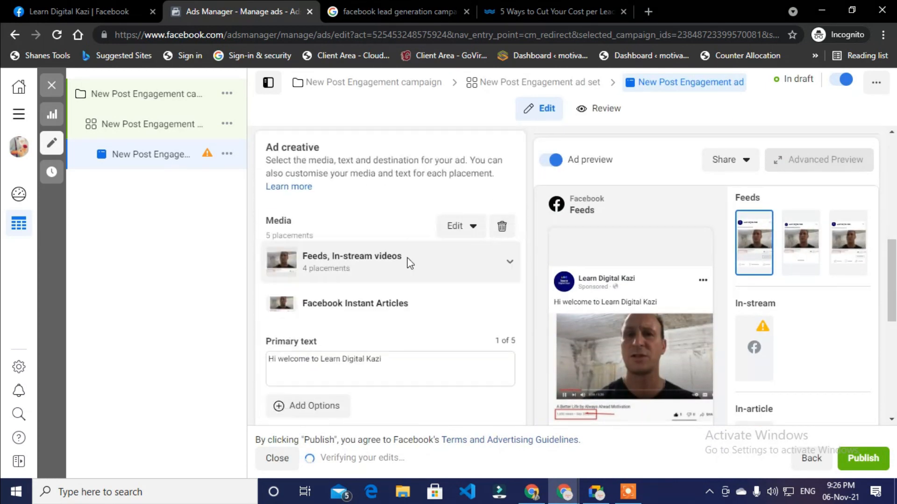
scroll(410, 264, down, 10)
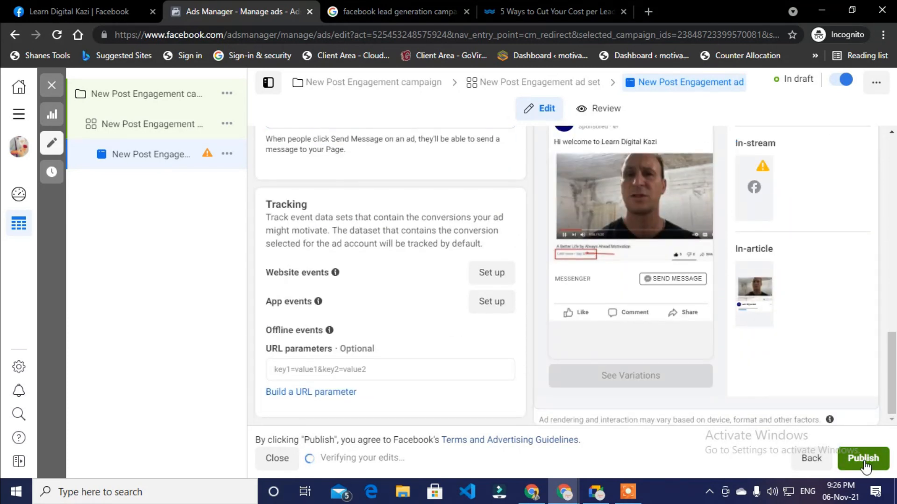
click(863, 460)
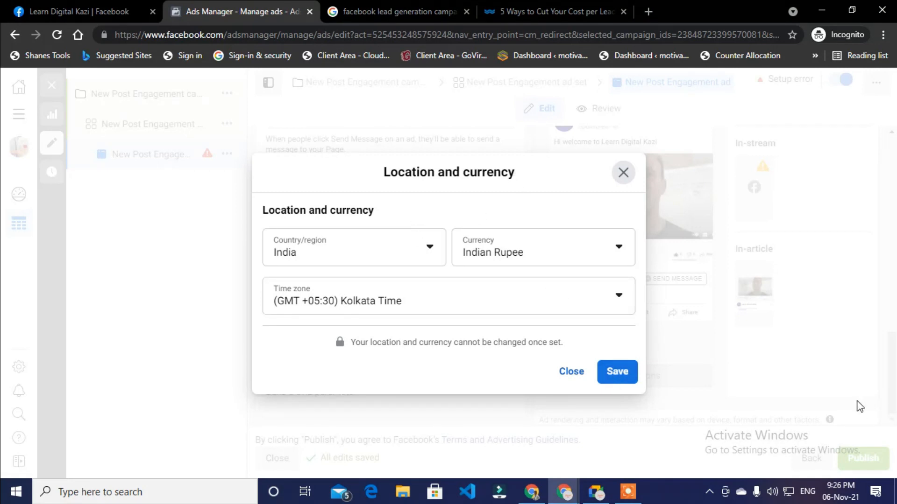
Save India, Indian Rupee and Kolkata Time as the account's location and currency settings, and choose PAYTM as the payment method
click(625, 372)
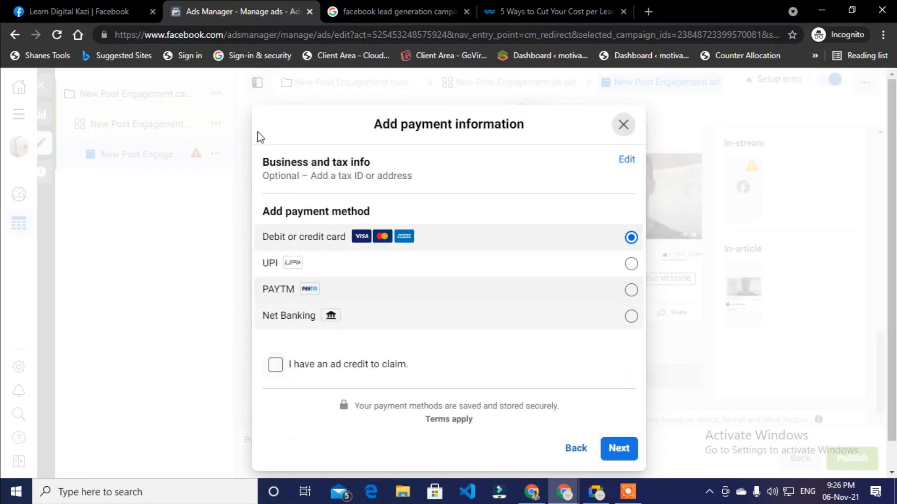
scroll(420, 205, down, 1)
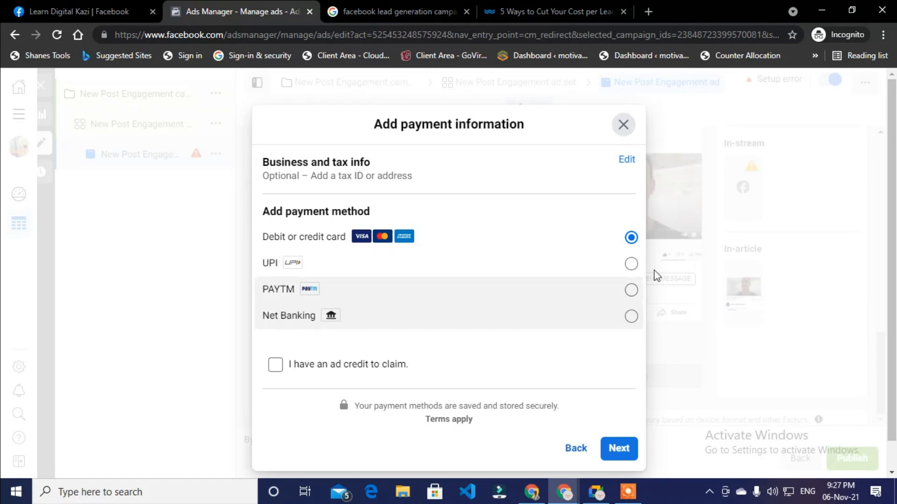
click(631, 290)
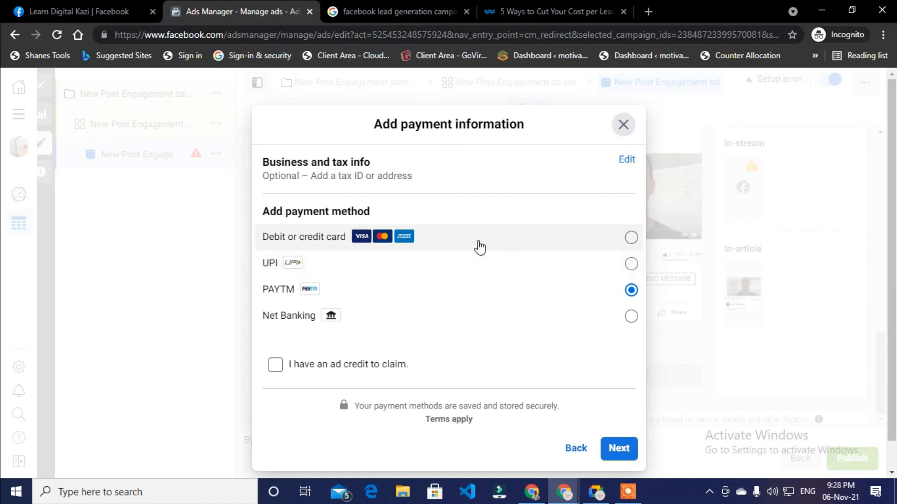
Dismiss the payment information dialog and try again to publish the New Post Engagement ad
click(623, 124)
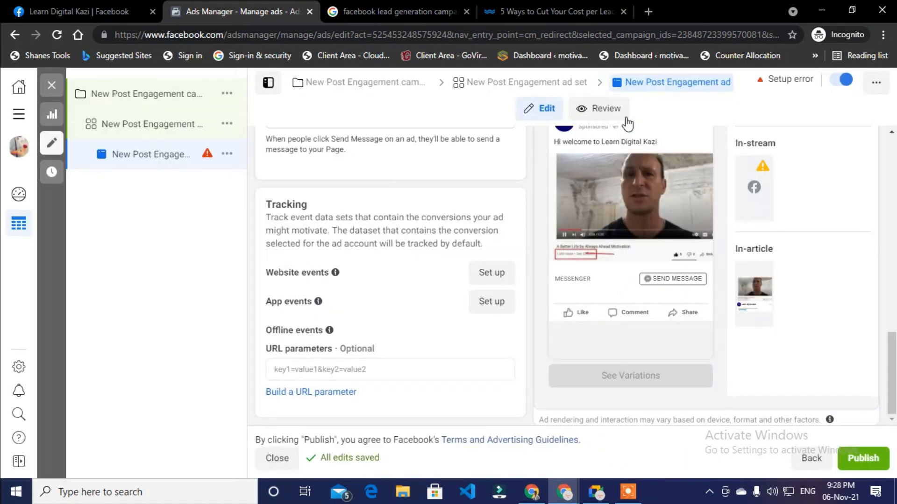
click(879, 466)
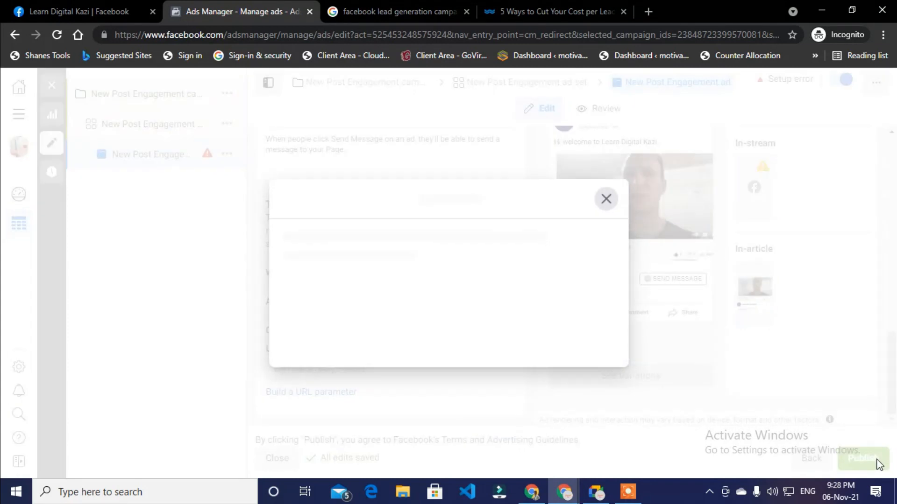
scroll(431, 224, down, 1)
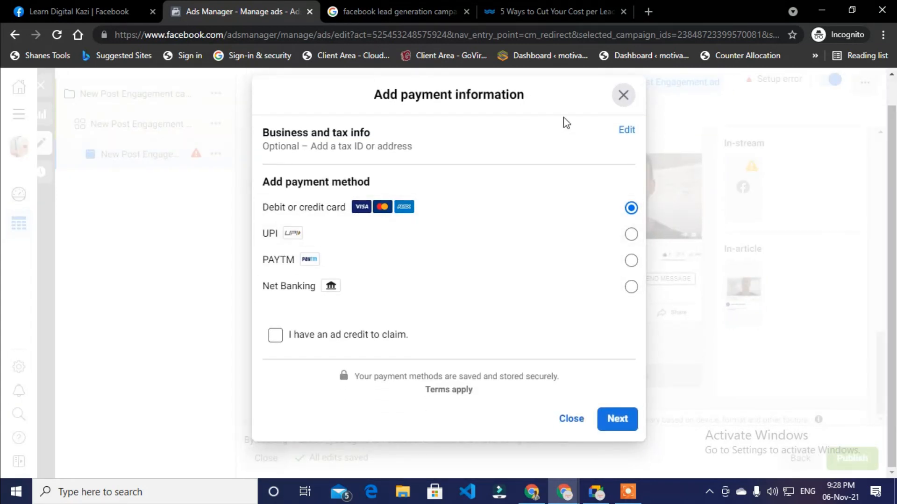
click(622, 97)
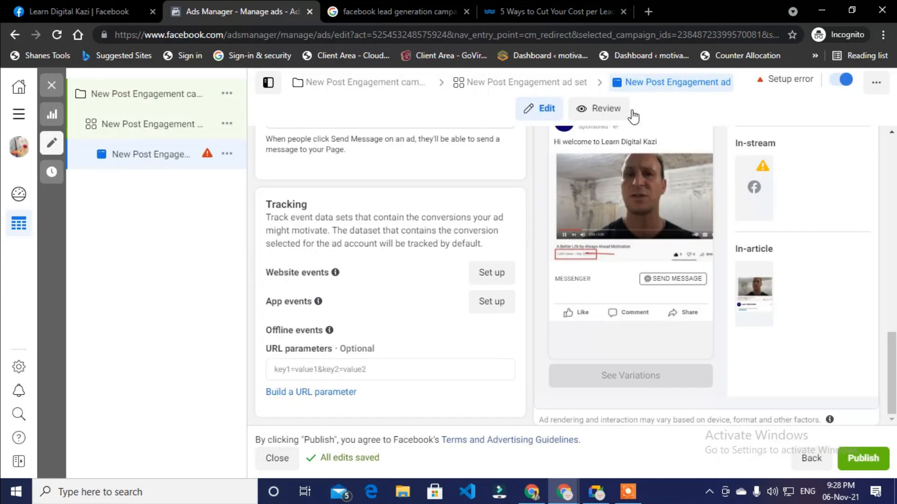
Leave the ad editor with the New Post Engagement ad kept as a draft, and open the campaigns overview
click(53, 84)
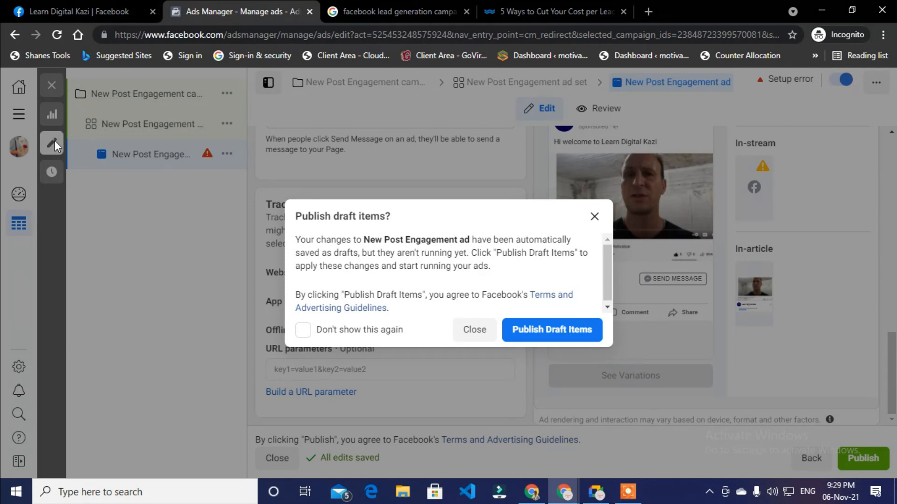
click(561, 341)
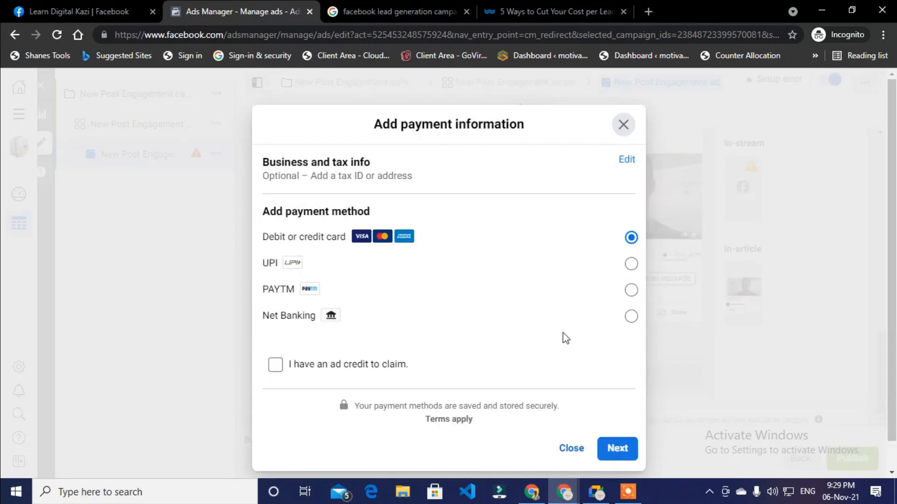
click(623, 124)
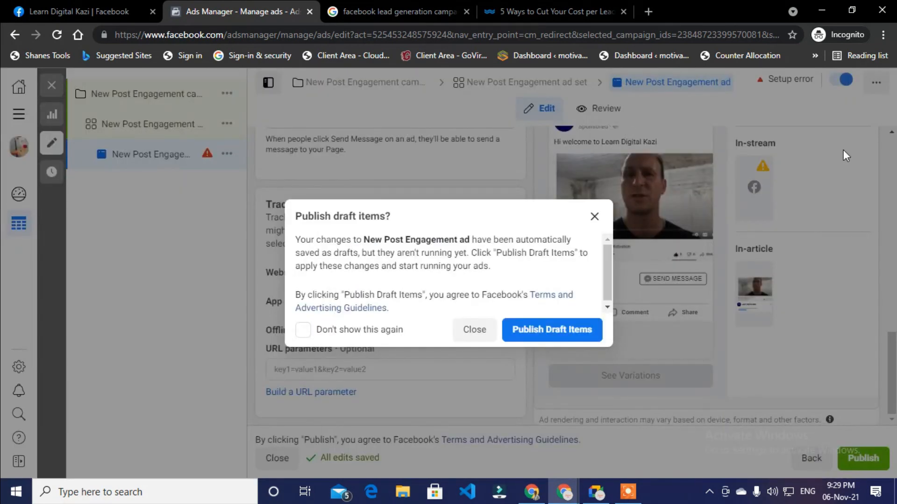
click(477, 327)
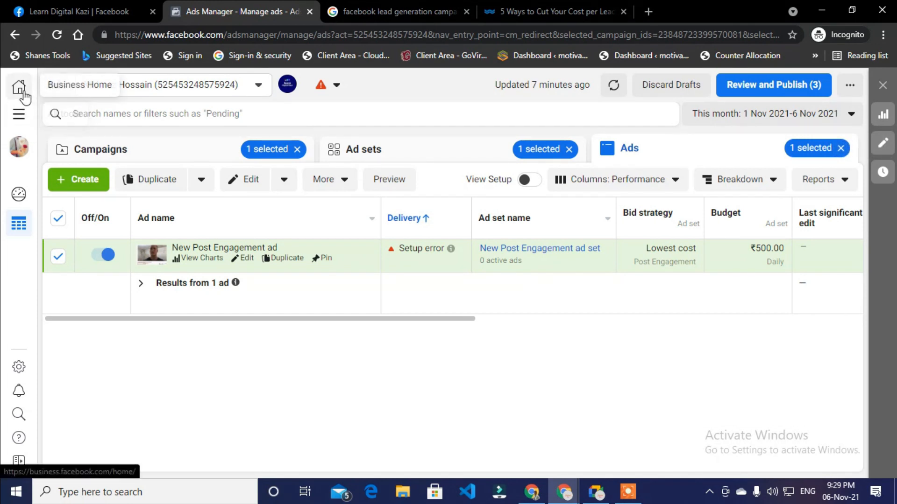
click(18, 114)
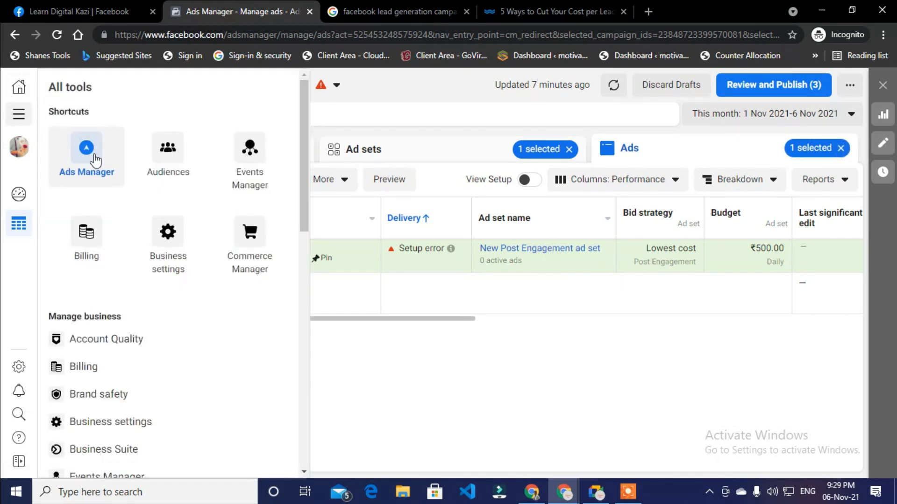
click(96, 161)
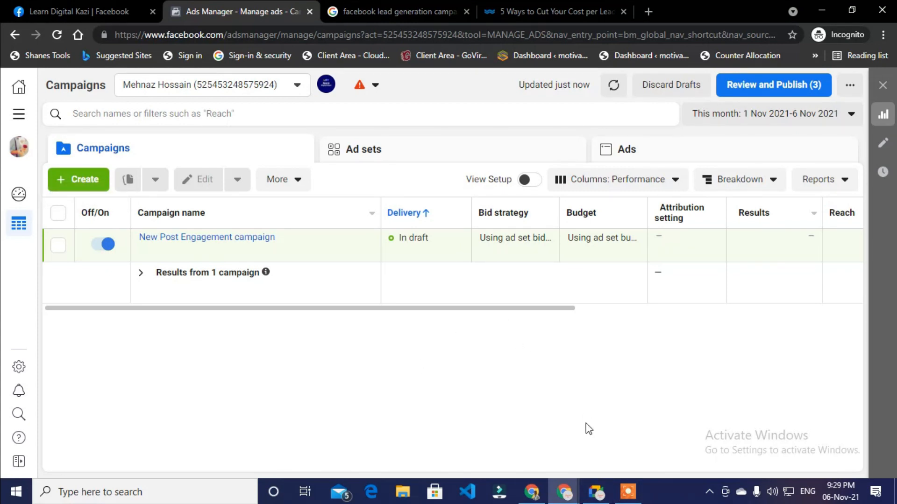
Switch to the Google Meet call to stop presenting the screen, and return to Ads Manager
click(596, 492)
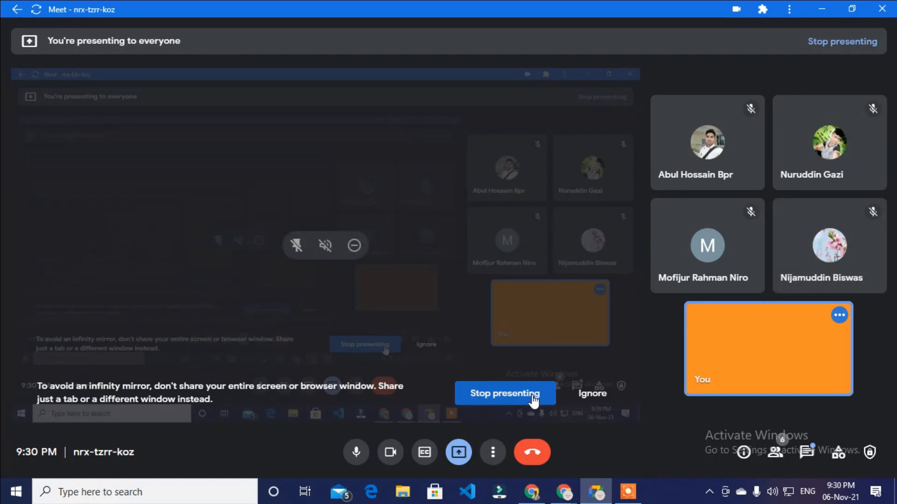
click(531, 394)
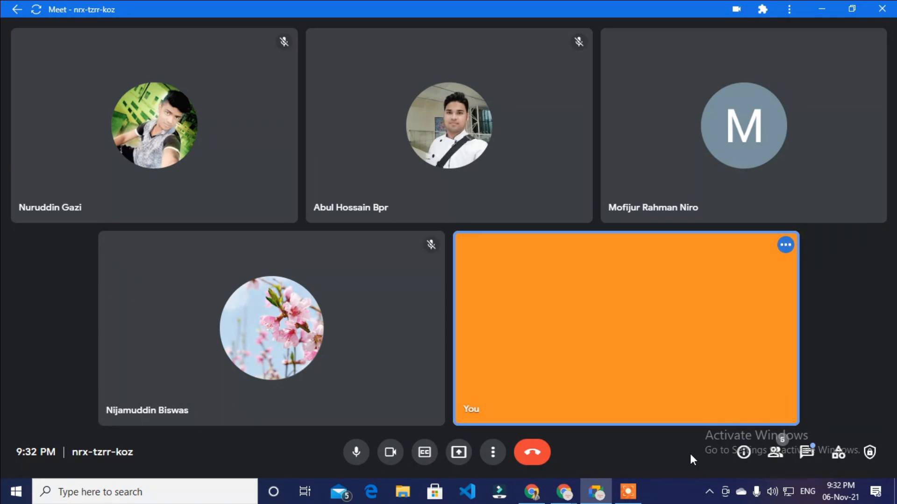
mouse_move(564, 491)
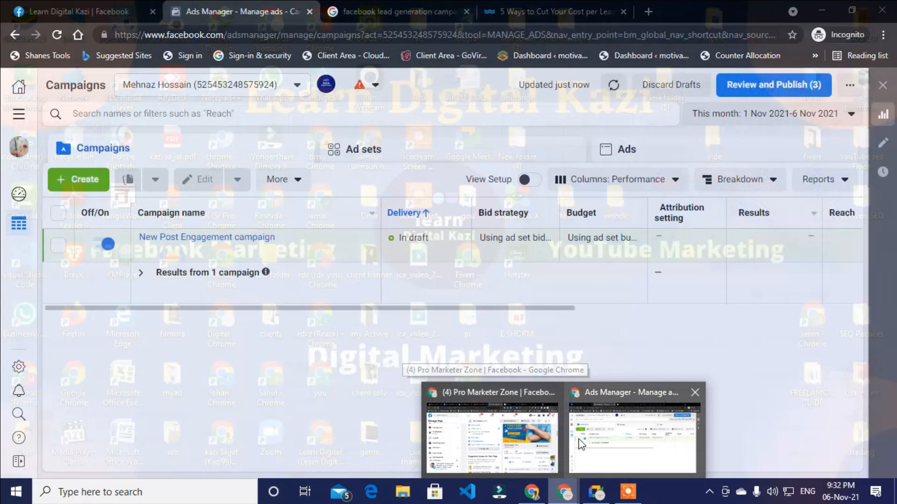
click(581, 444)
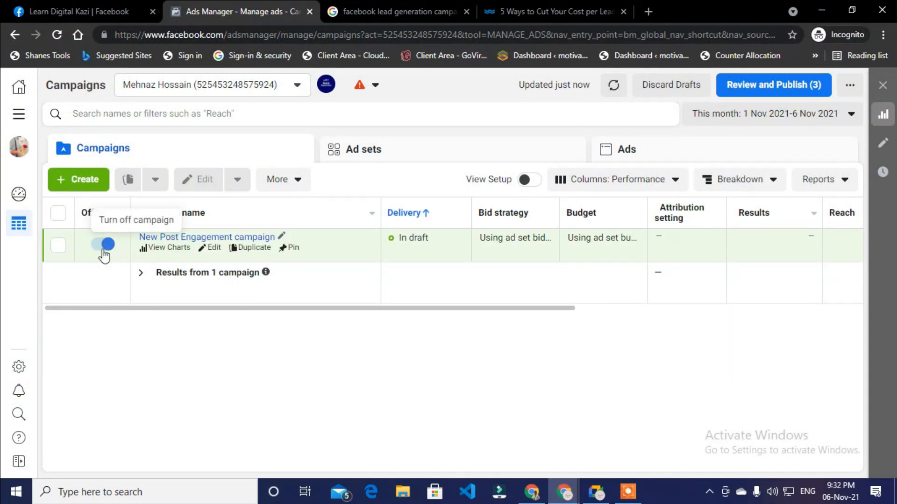
Switch to Google Meet and present the entire screen to the call
click(598, 492)
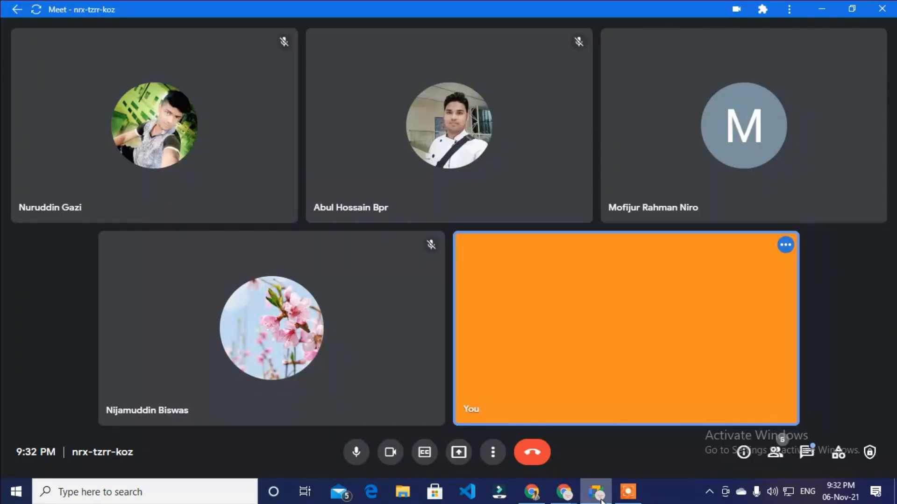
click(459, 452)
click(486, 356)
click(387, 191)
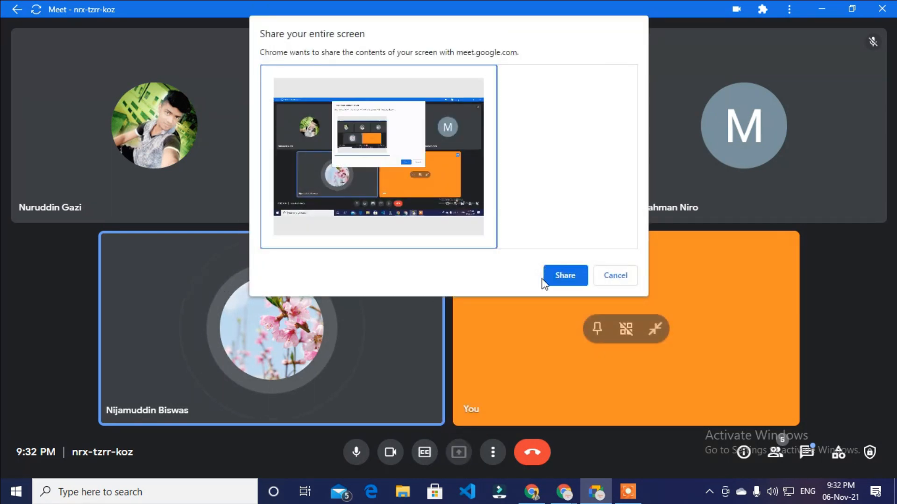
click(558, 274)
click(605, 500)
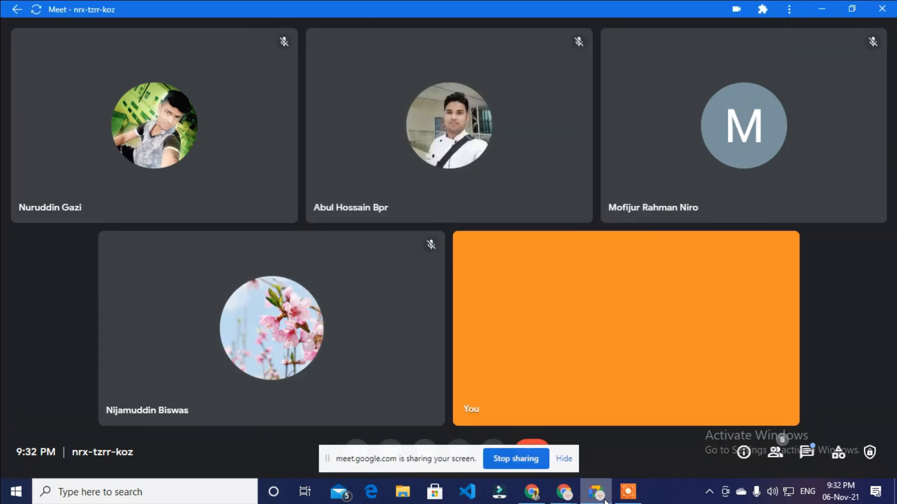
Switch back to Ads Manager and turn off the New Post Engagement campaign
click(567, 497)
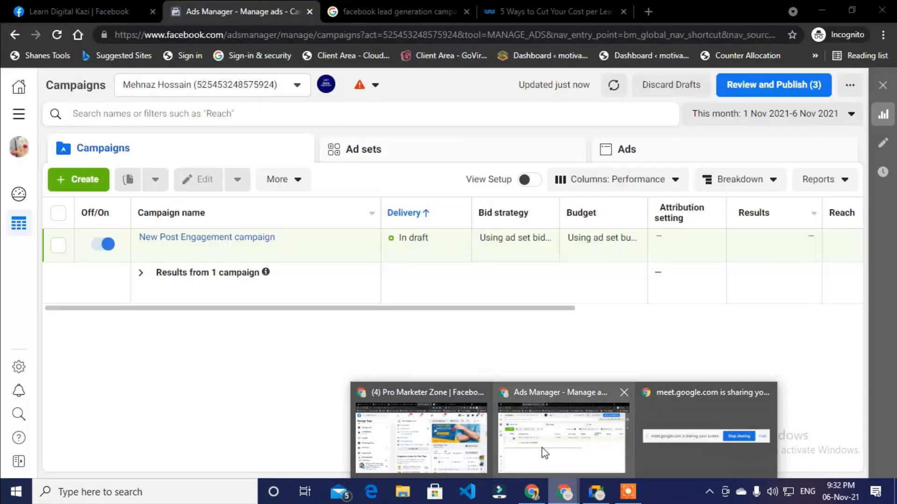
click(544, 453)
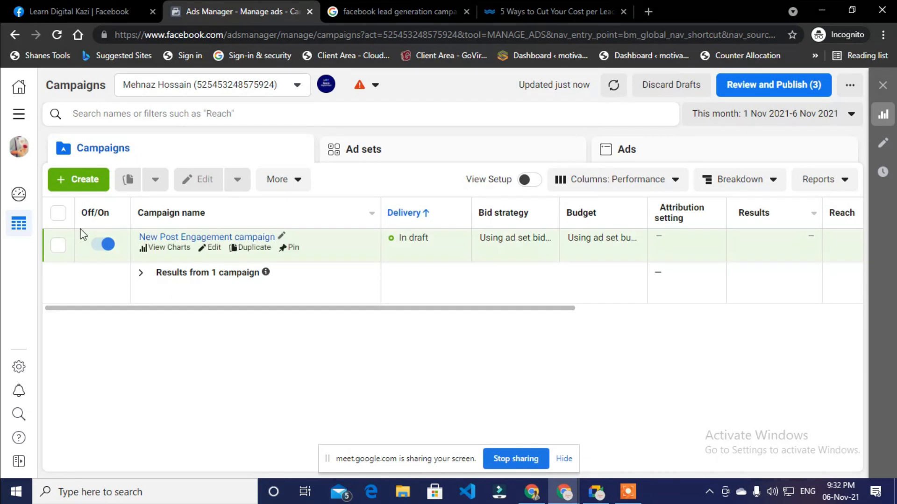
click(104, 244)
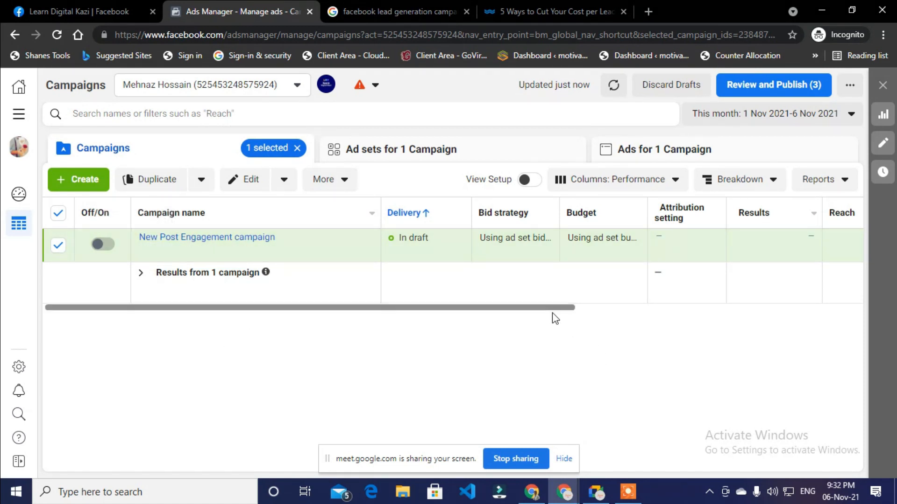
drag(553, 309, 280, 320)
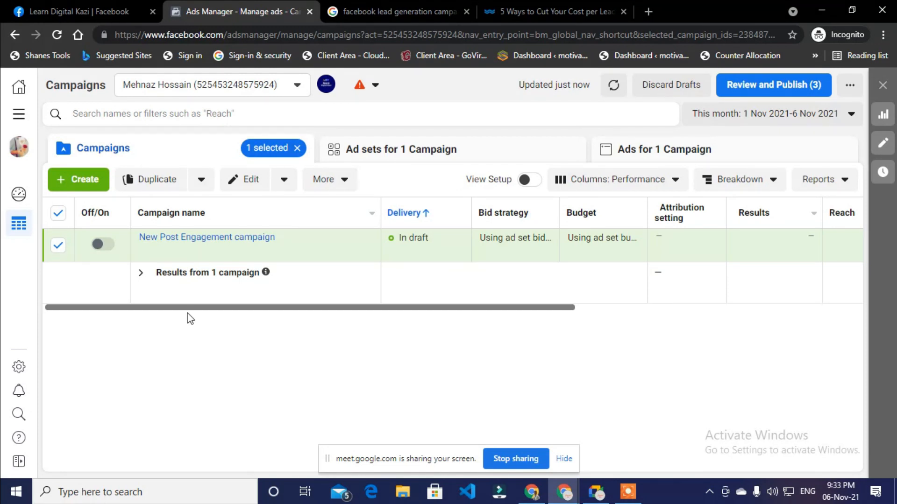
Stop sharing the screen and switch to the Google Meet call
click(527, 461)
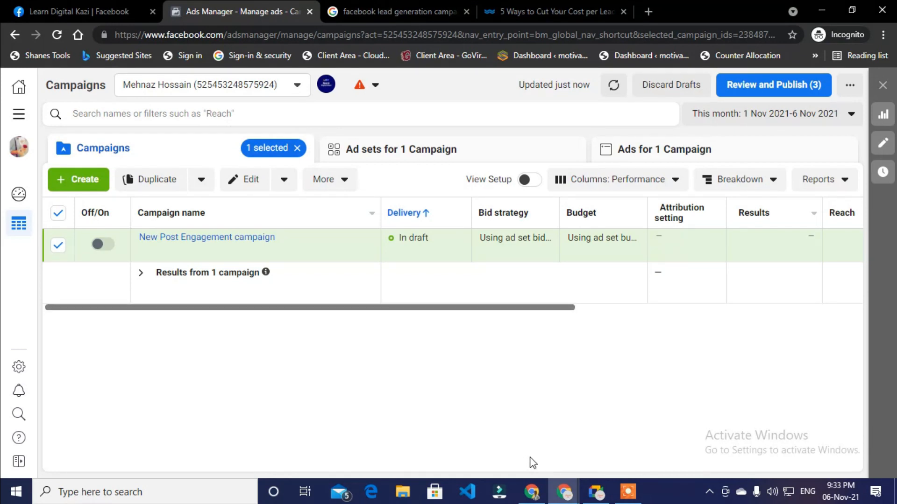
click(597, 493)
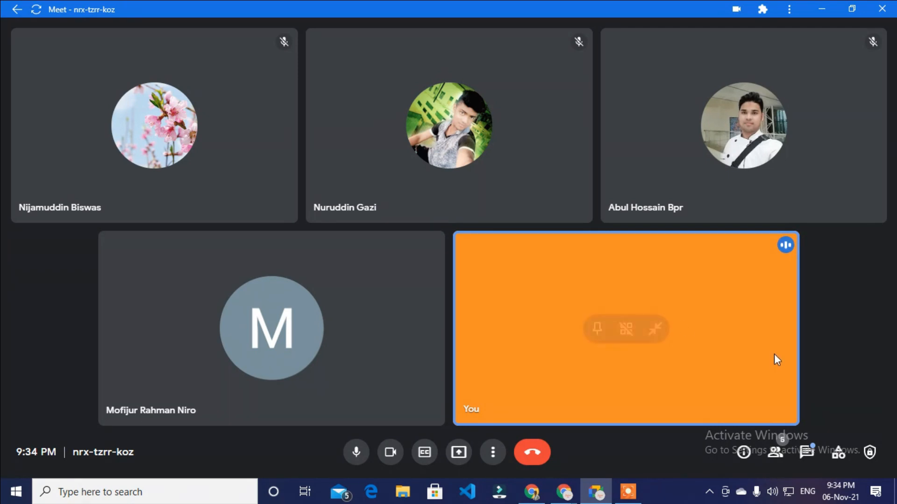
mouse_move(640, 488)
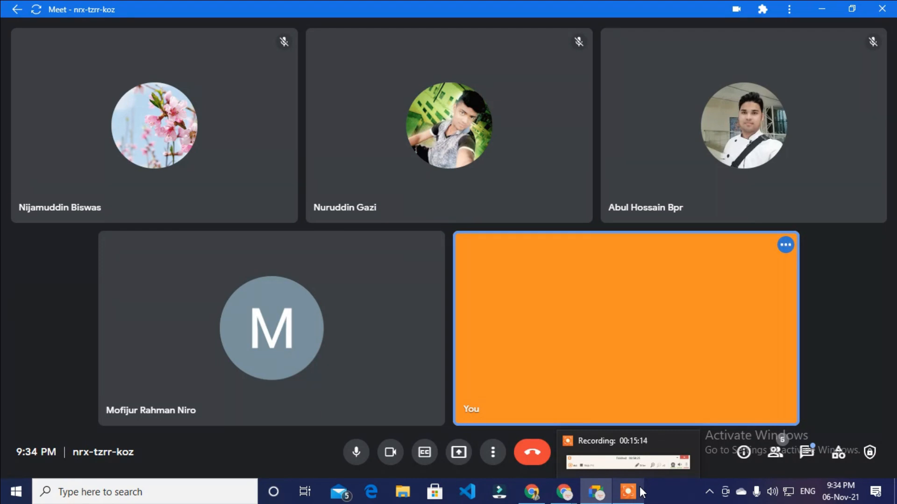
click(689, 494)
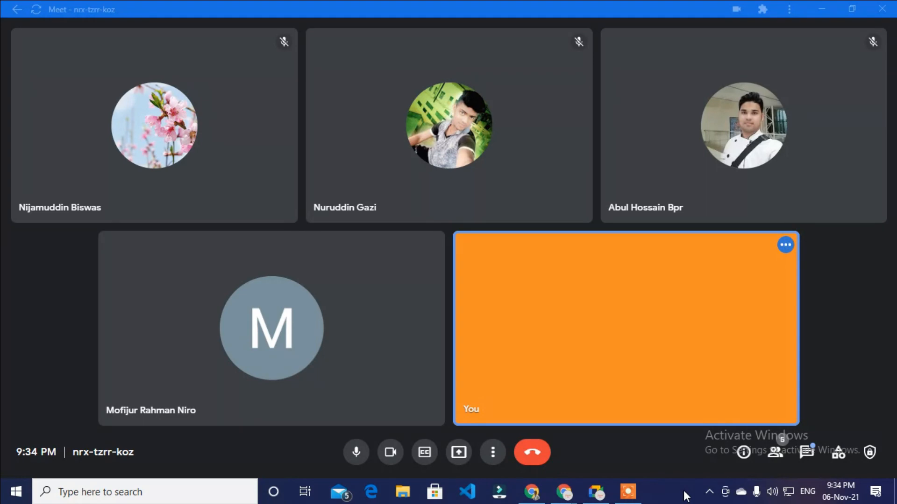
click(628, 500)
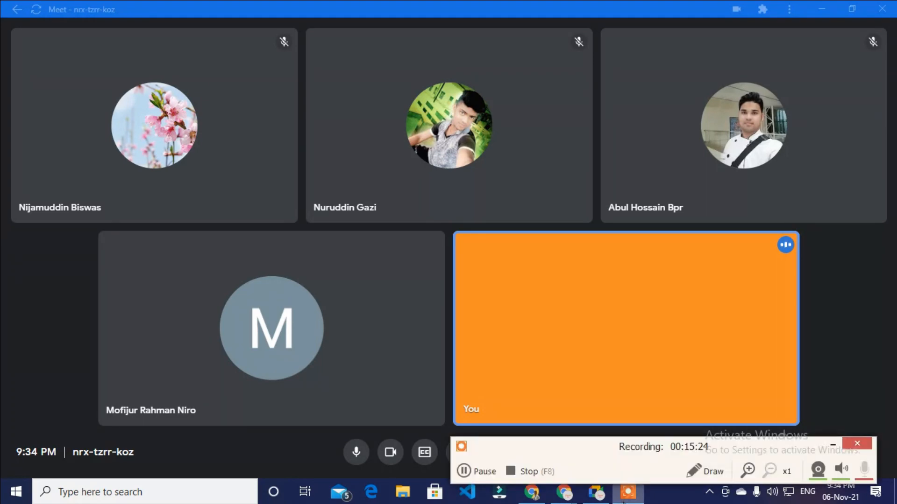